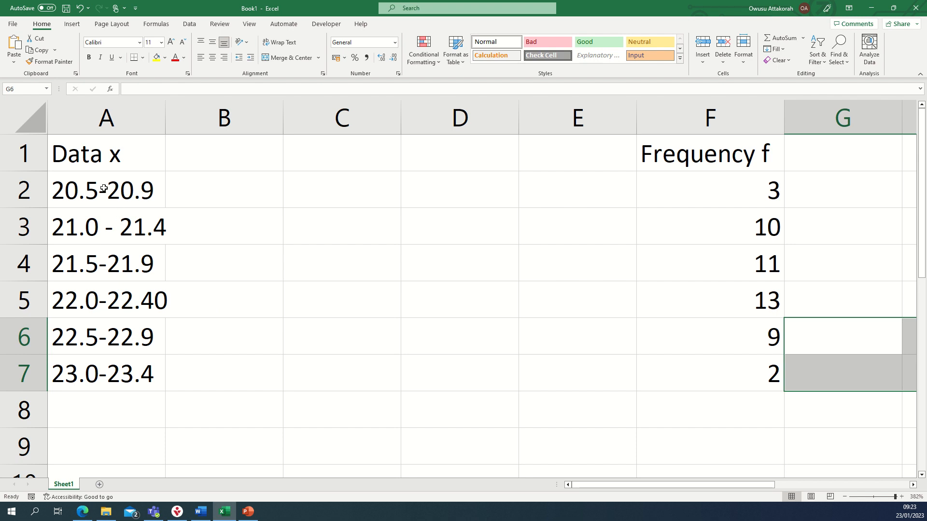
- Enter the column headers LCB in B1 and UCL in C1
click(206, 156)
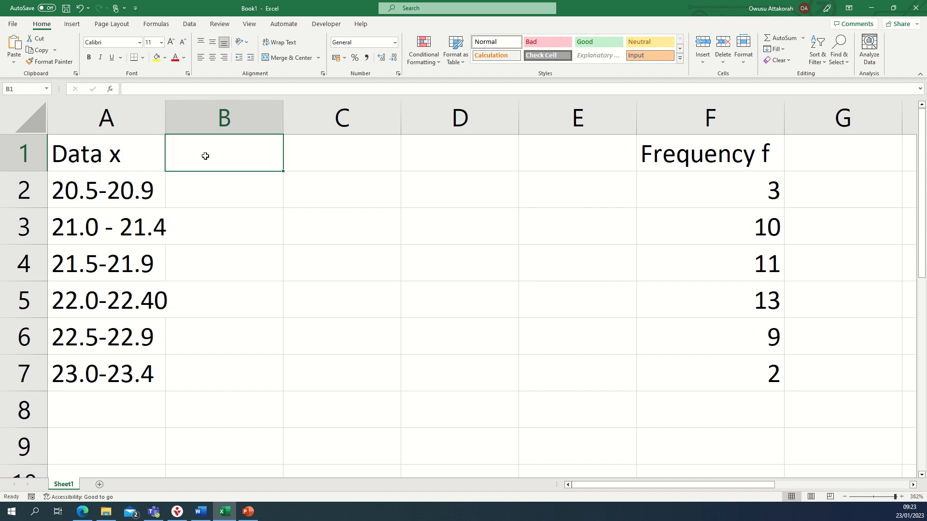
text(L)
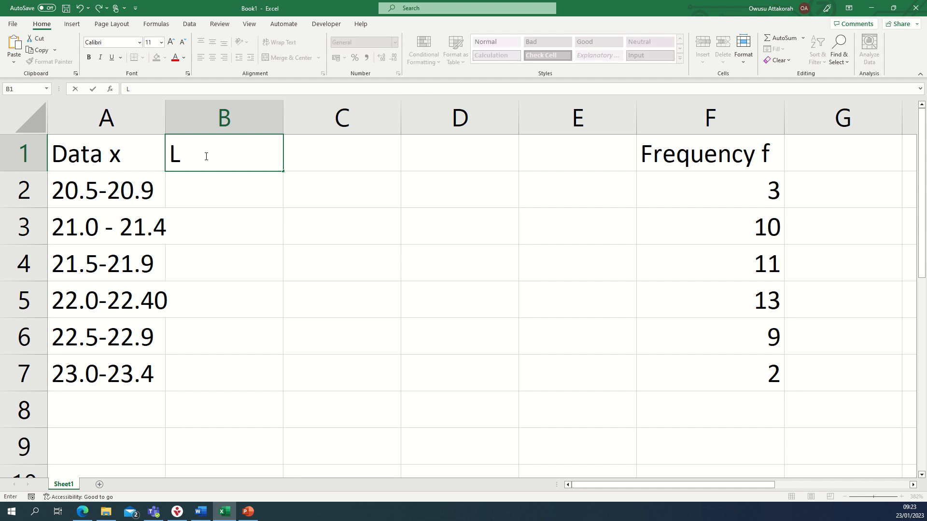
text(CB)
key(Tab)
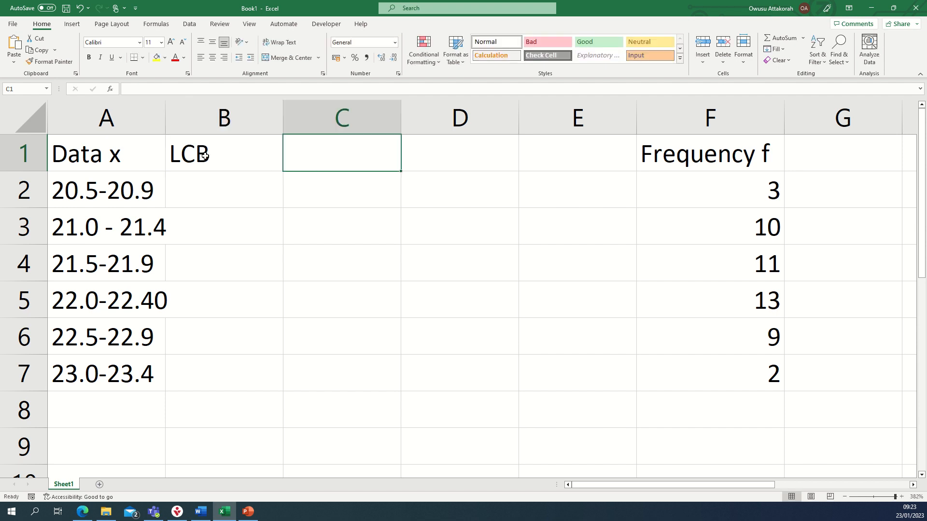
text(UCL)
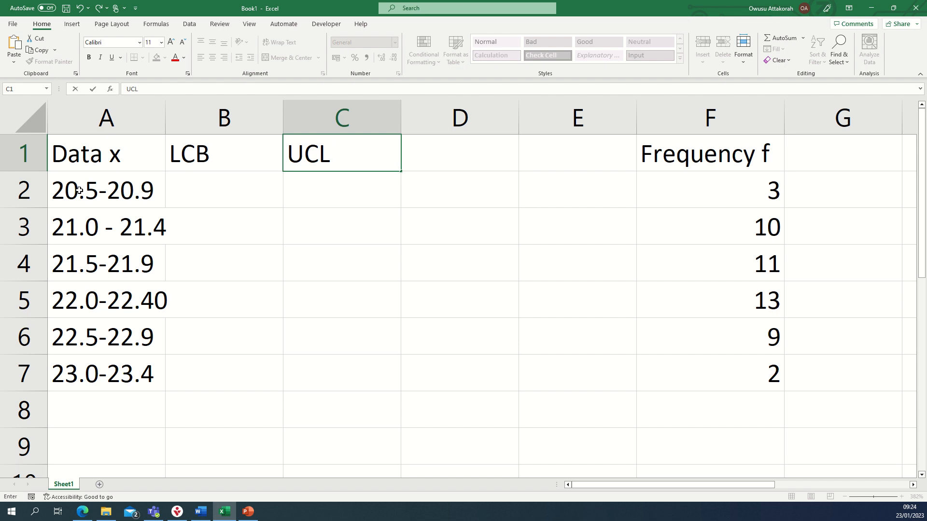
drag(77, 192, 83, 372)
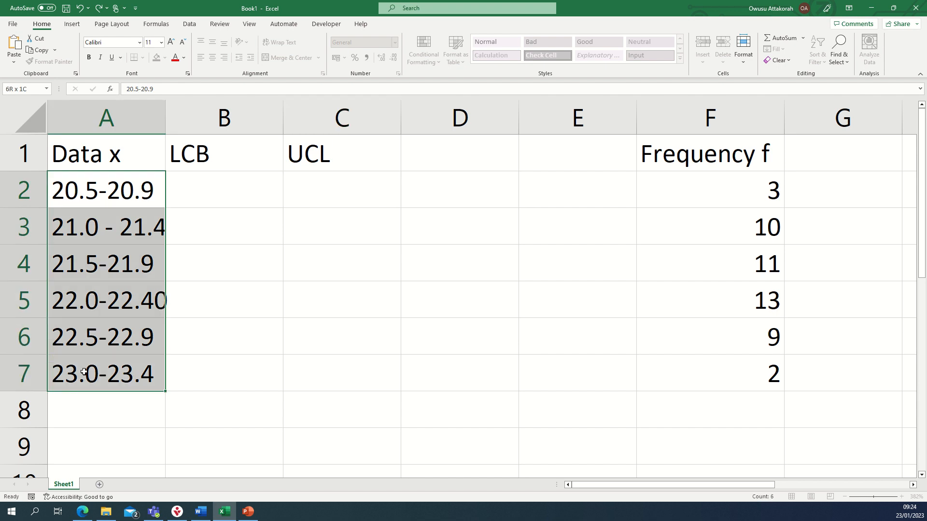
drag(84, 372, 80, 369)
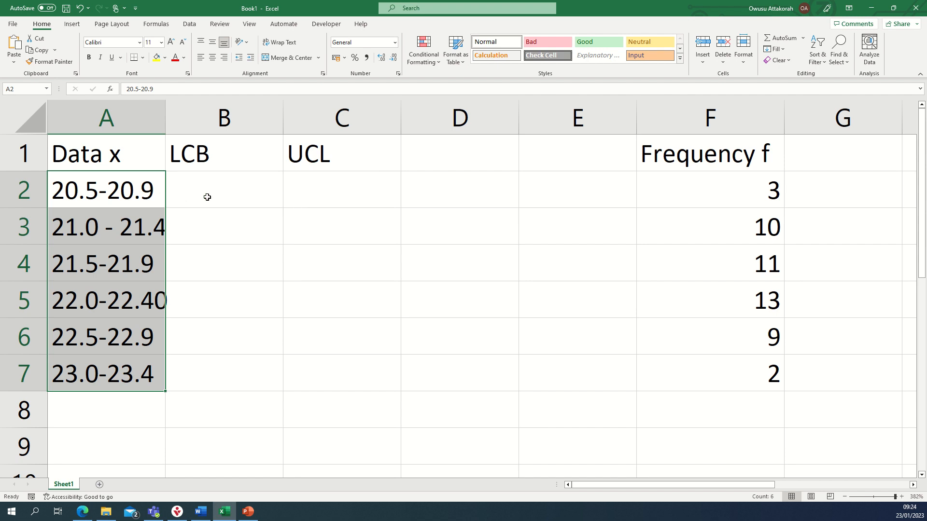
- Correct the header in C1 to UCB
double_click(323, 157)
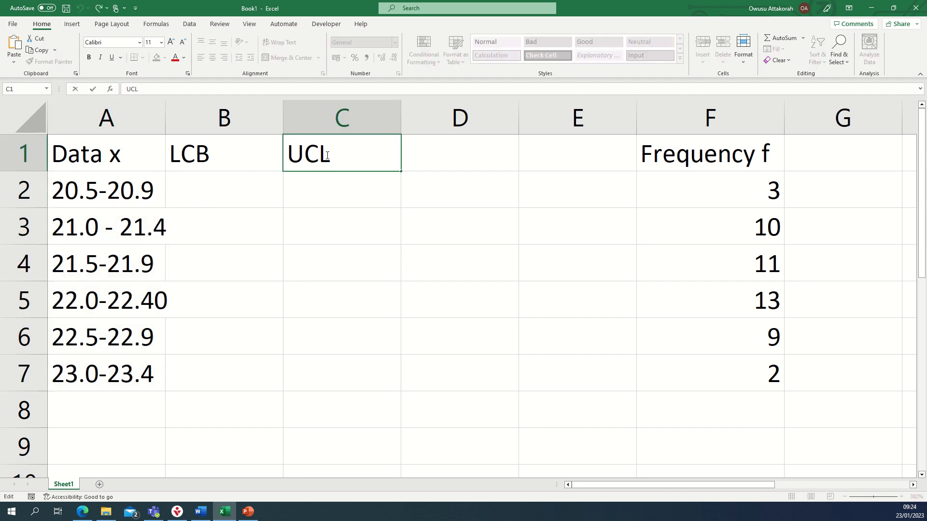
key(BackSpace)
text(N)
key(BackSpace)
text(B)
key(Return)
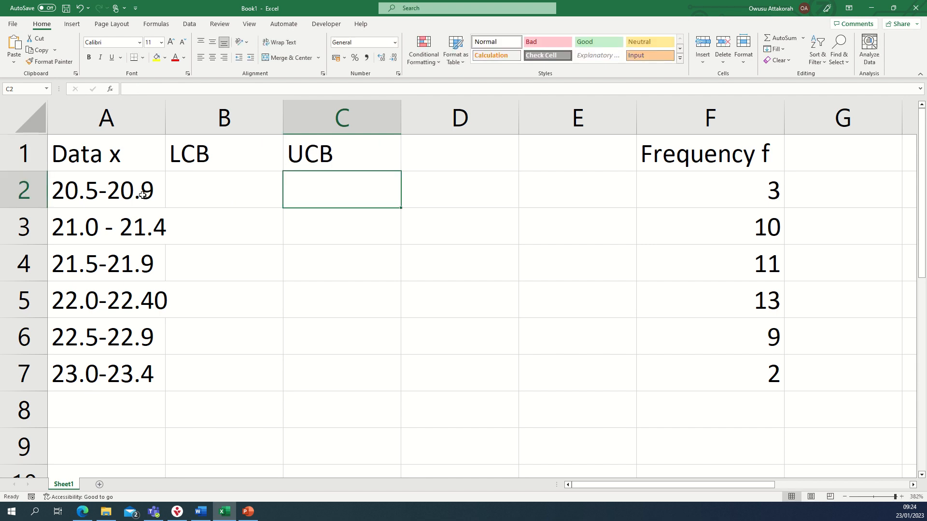
- Copy the class intervals in A2:A7 and paste them under the LCB header starting at B2
drag(62, 188, 75, 363)
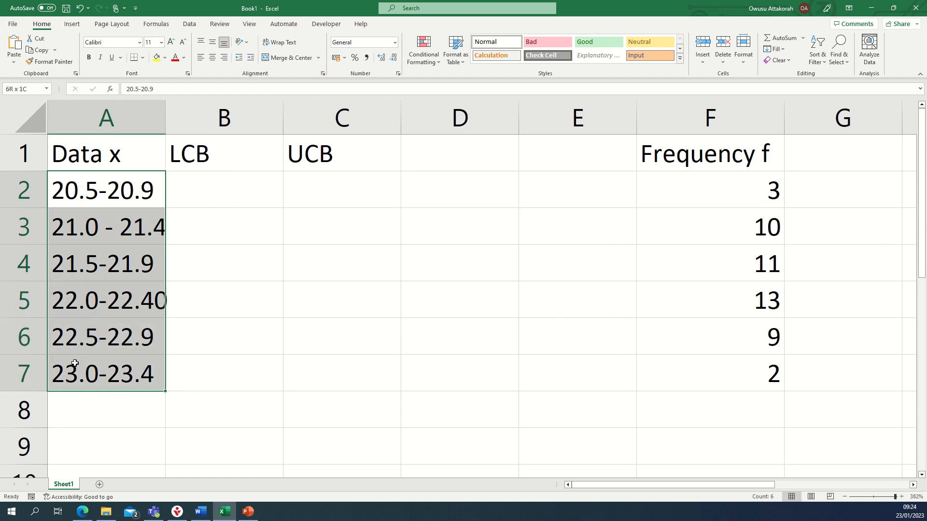
drag(74, 363, 75, 363)
right_click(88, 244)
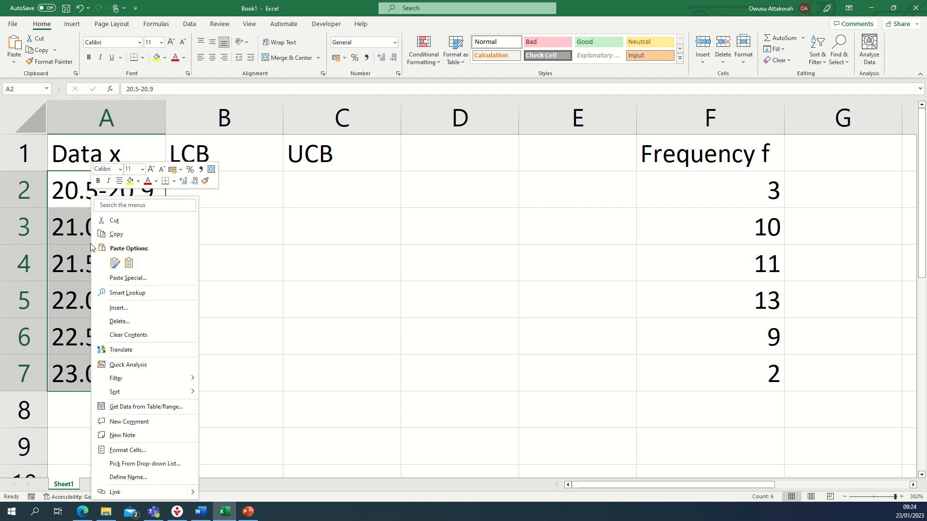
click(117, 235)
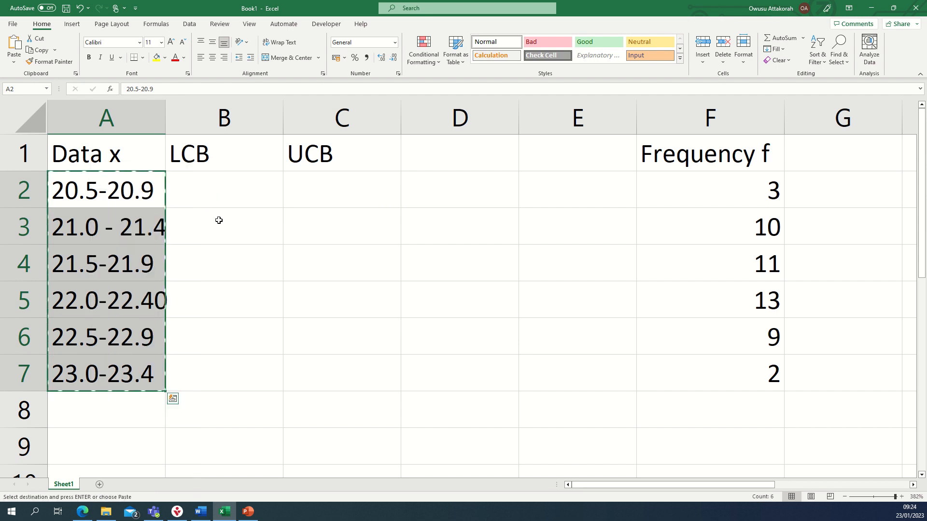
click(229, 188)
right_click(229, 188)
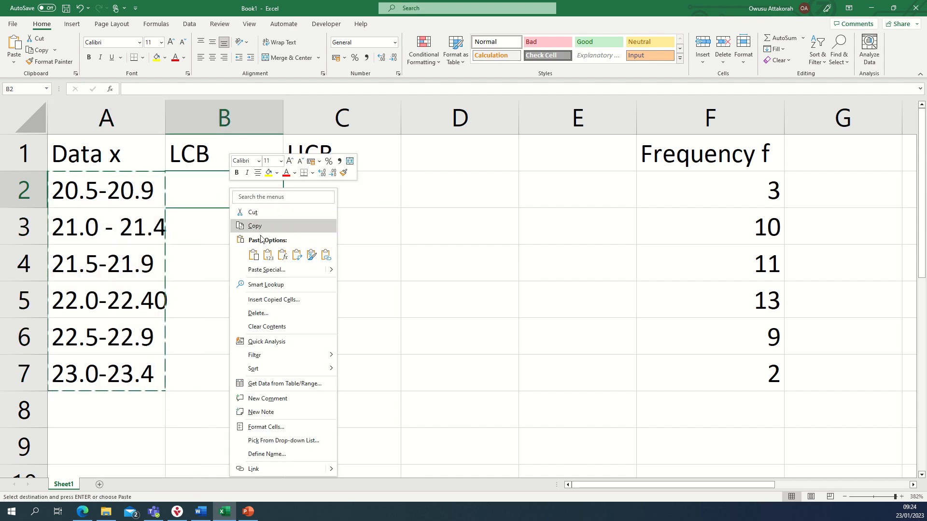
click(253, 253)
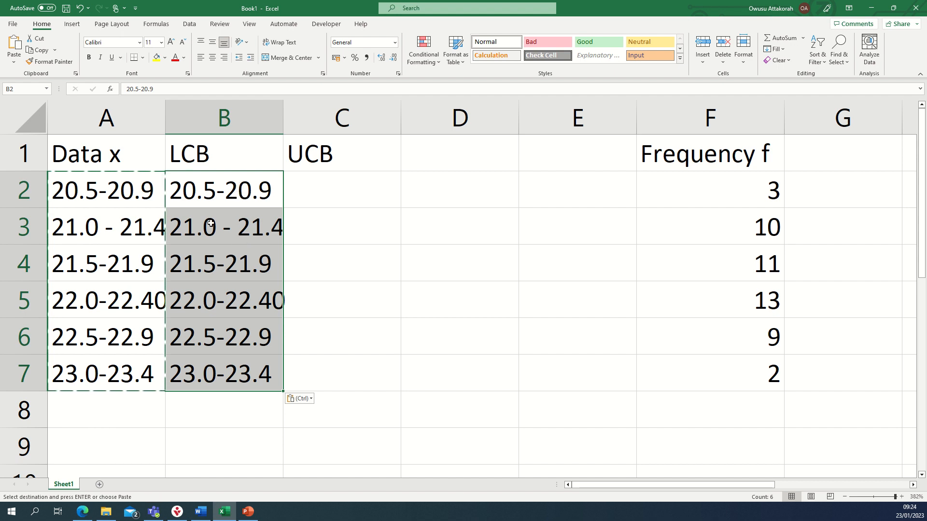
click(210, 203)
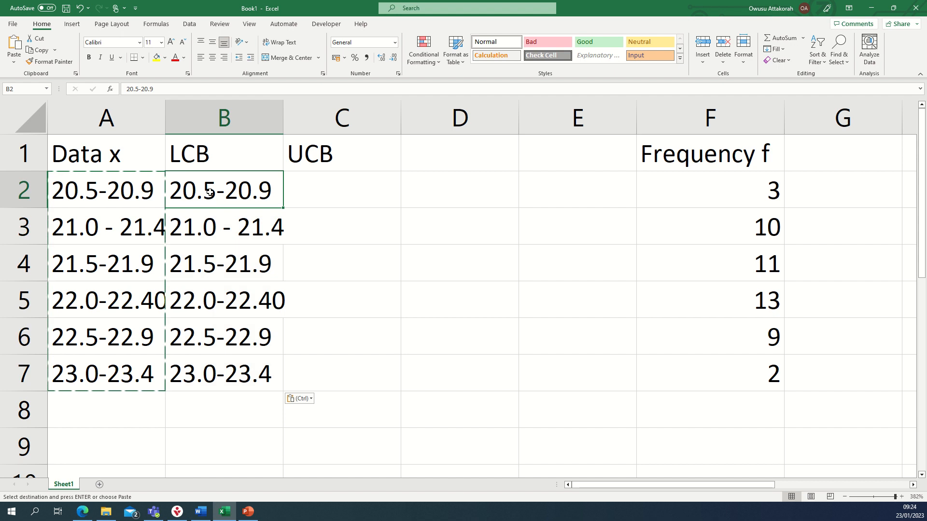
double_click(372, 230)
drag(229, 184, 198, 345)
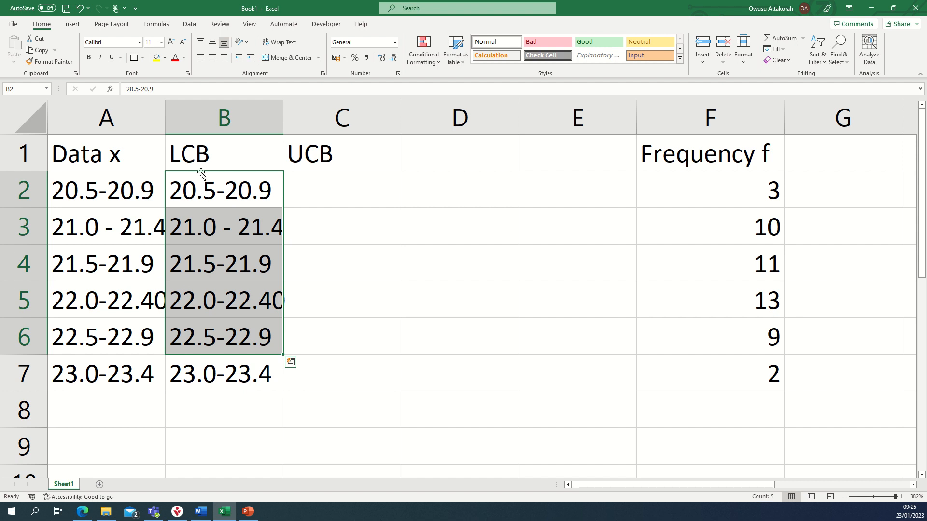
click(208, 111)
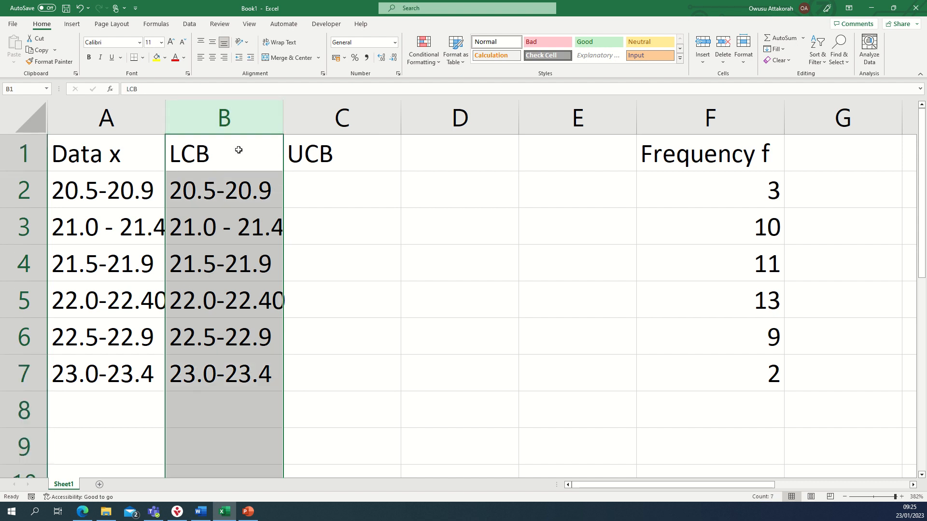
click(324, 120)
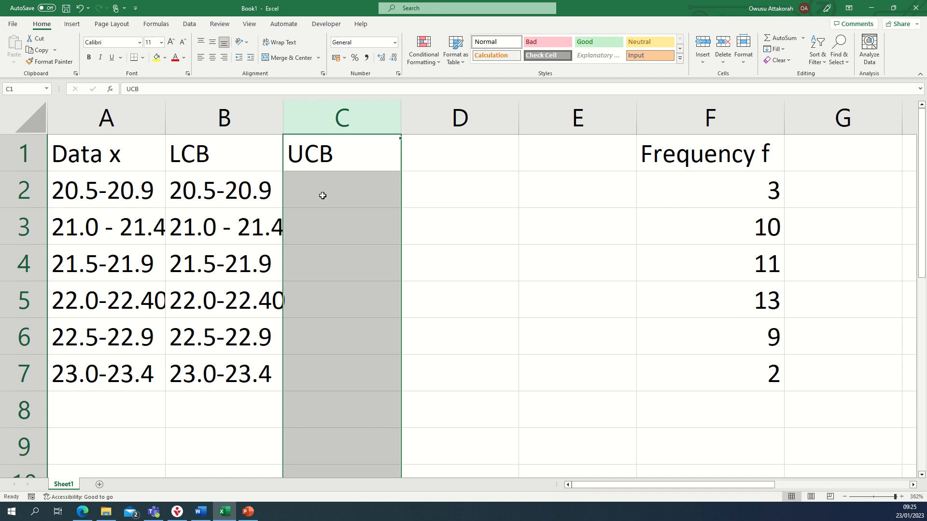
click(323, 195)
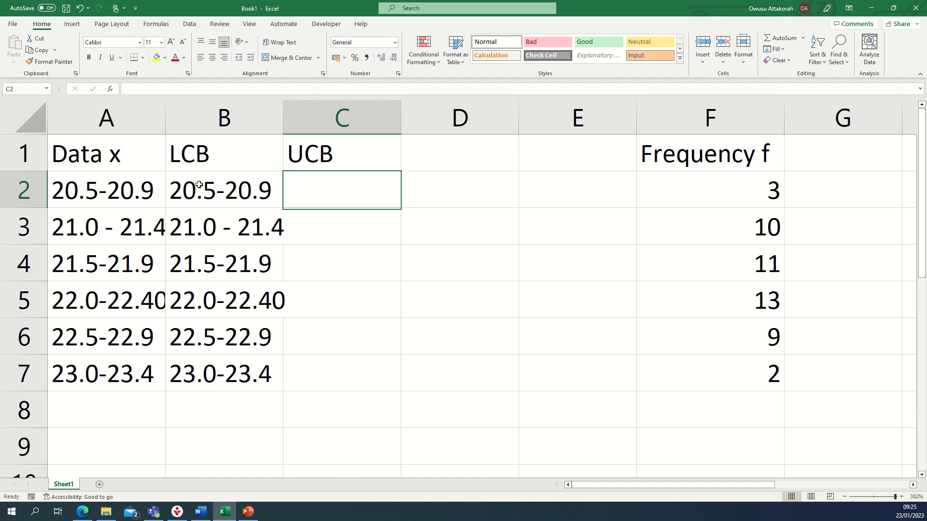
- Split the intervals in B2:B7 into the LCB and UCB columns using Text to Columns, delimited by a hyphen, with General format
drag(198, 184, 201, 359)
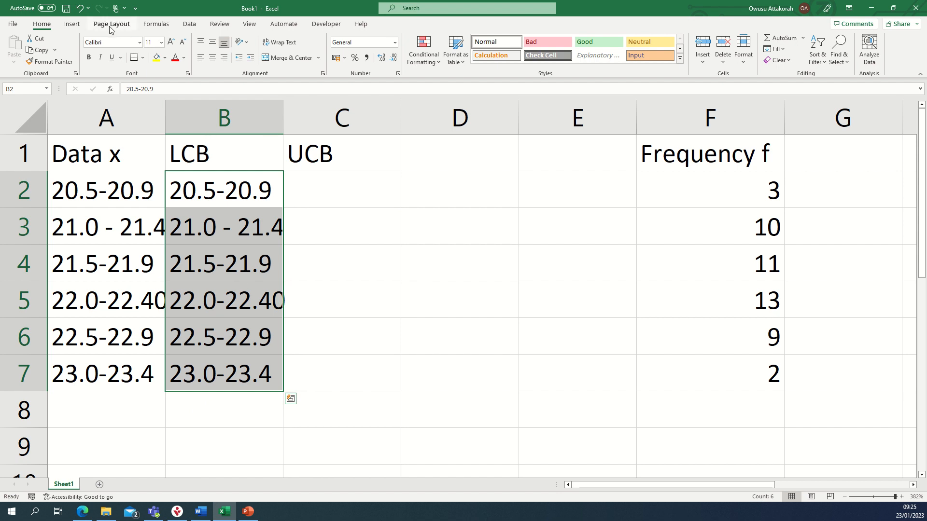
click(191, 24)
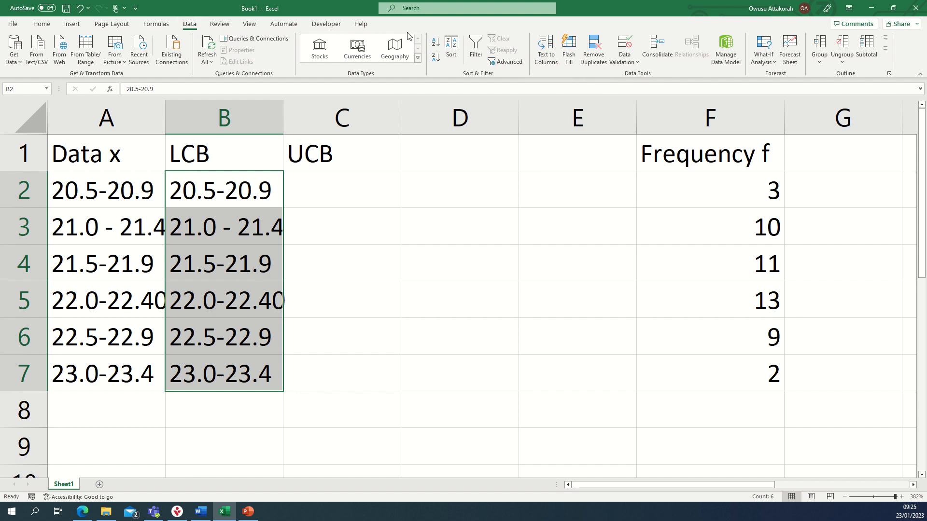
click(540, 45)
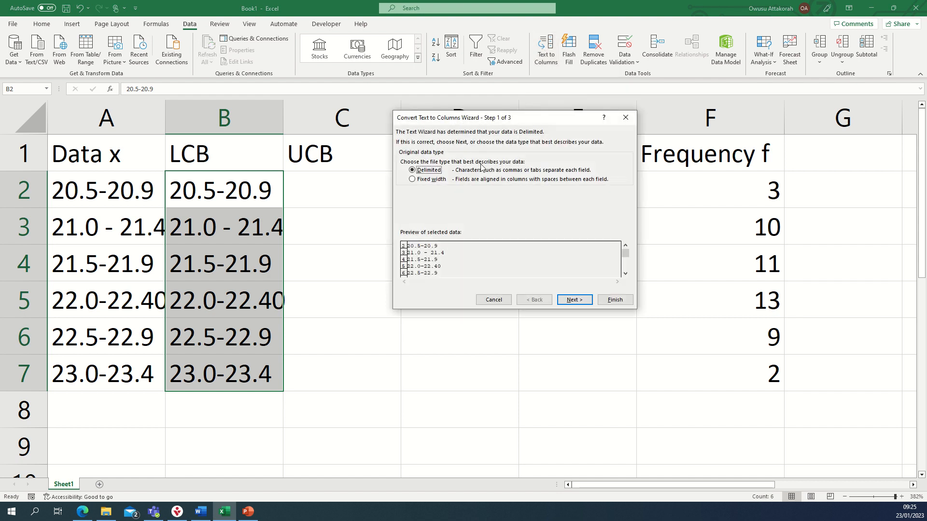
click(574, 301)
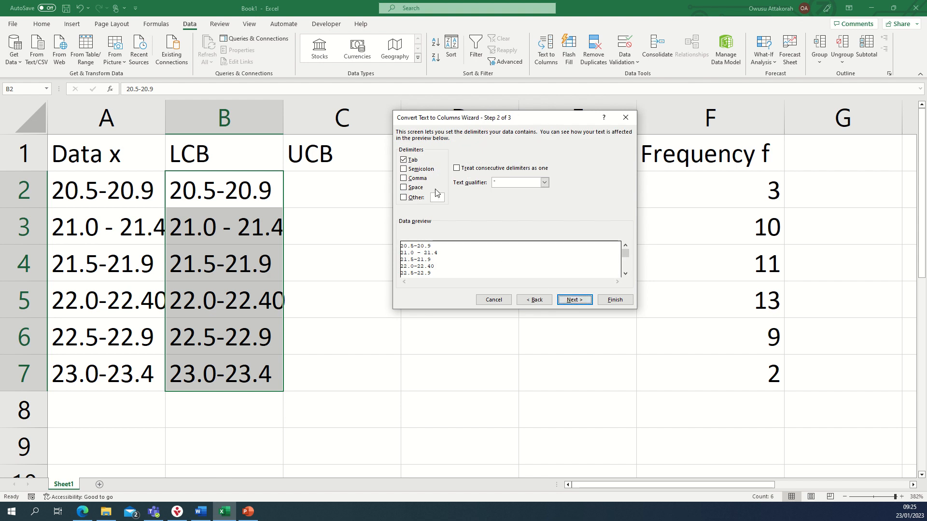
click(404, 198)
click(433, 196)
text(-)
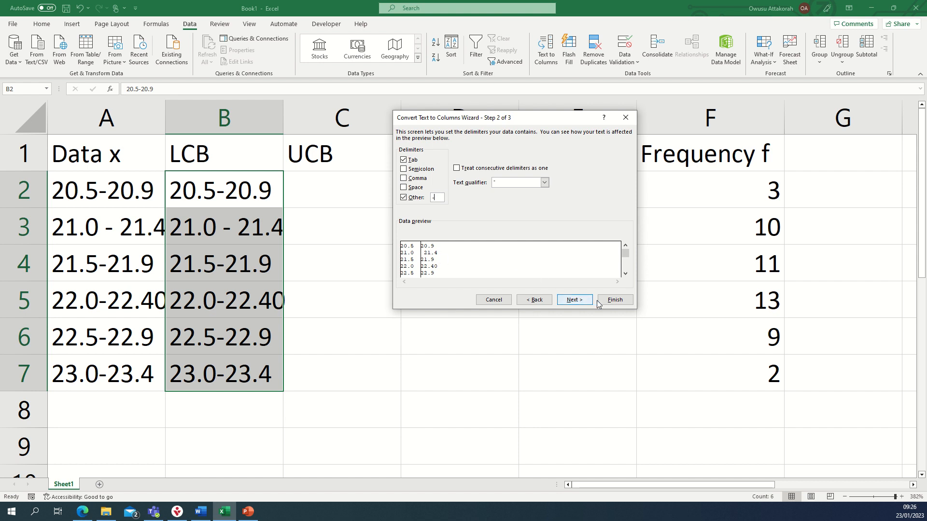
click(581, 302)
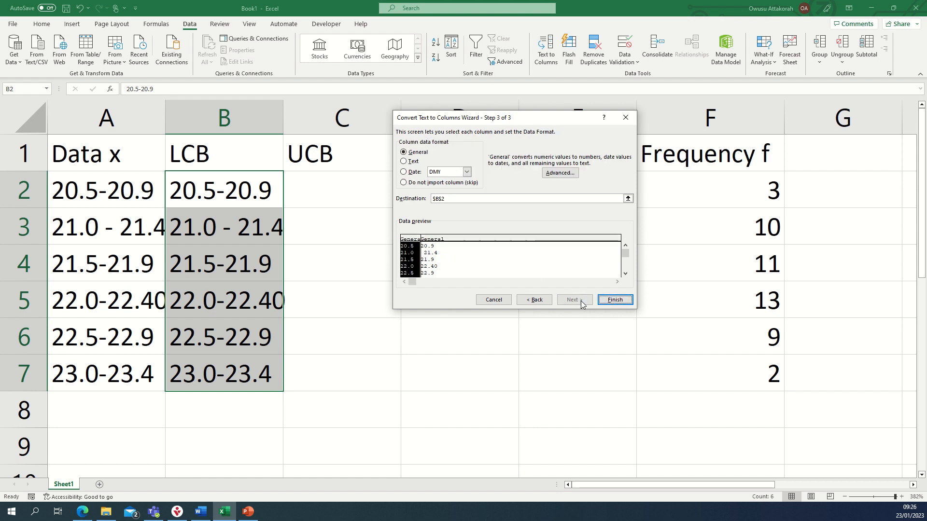
click(622, 300)
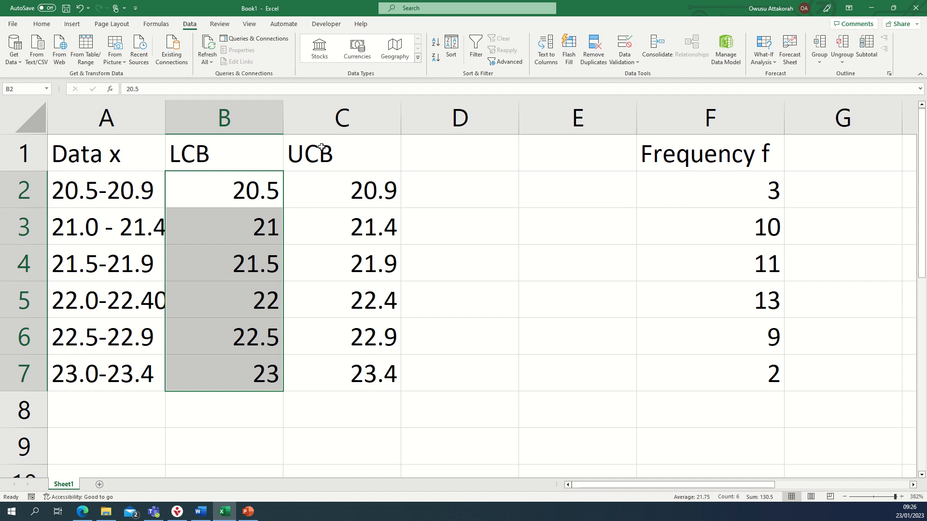
mouse_move(399, 5)
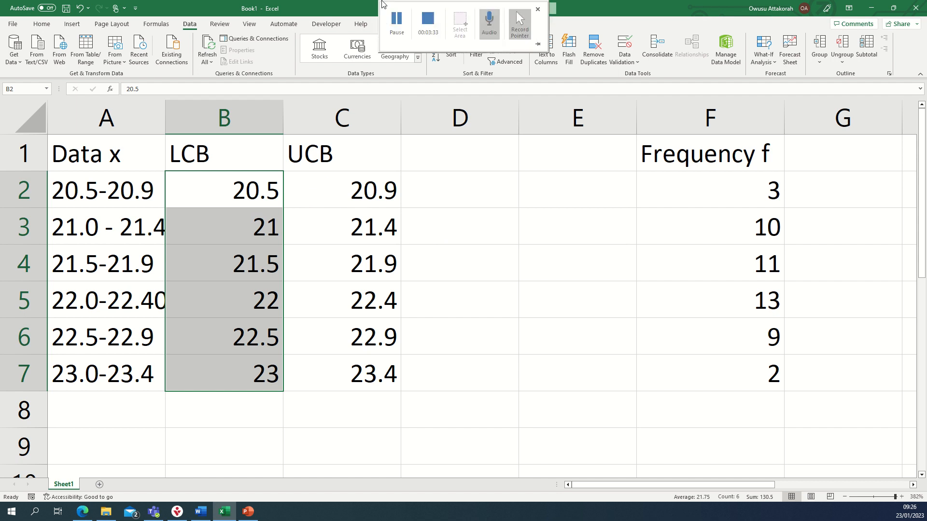
click(397, 22)
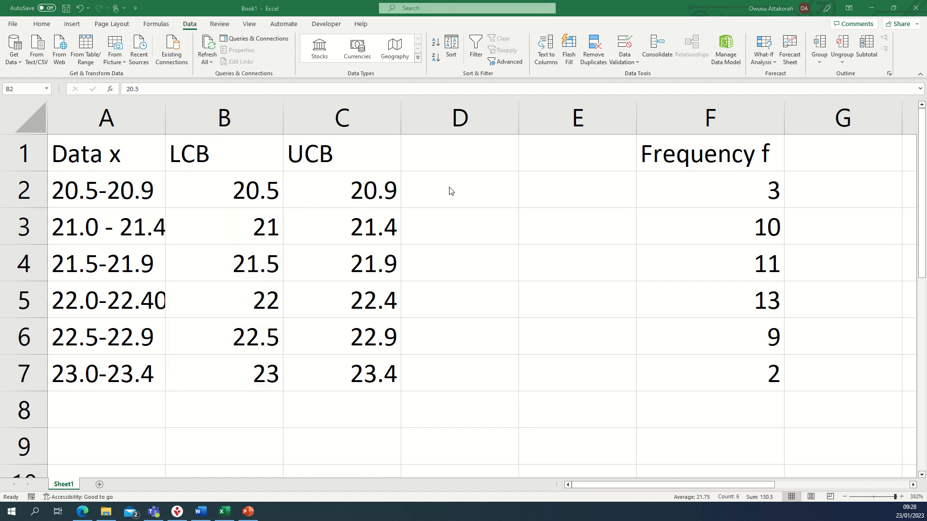
- Enter the column header Mid_class in D1
click(452, 148)
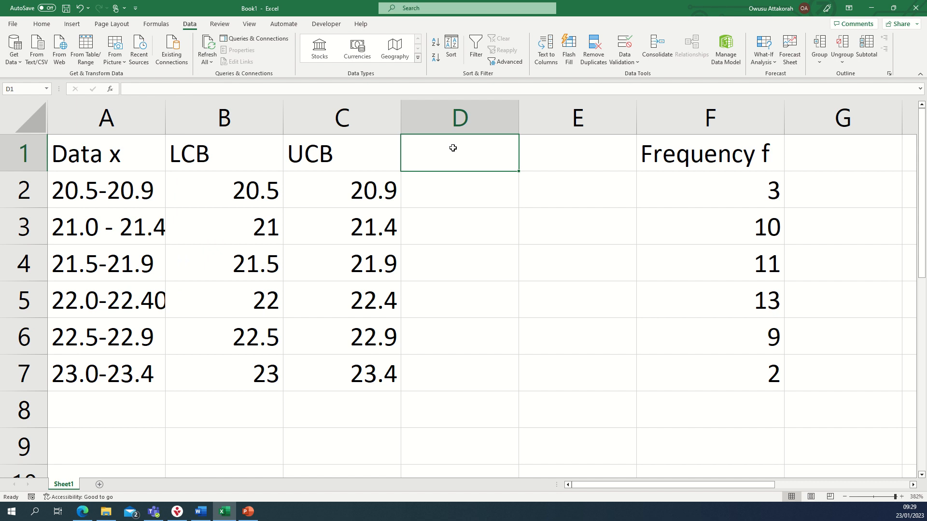
text(M)
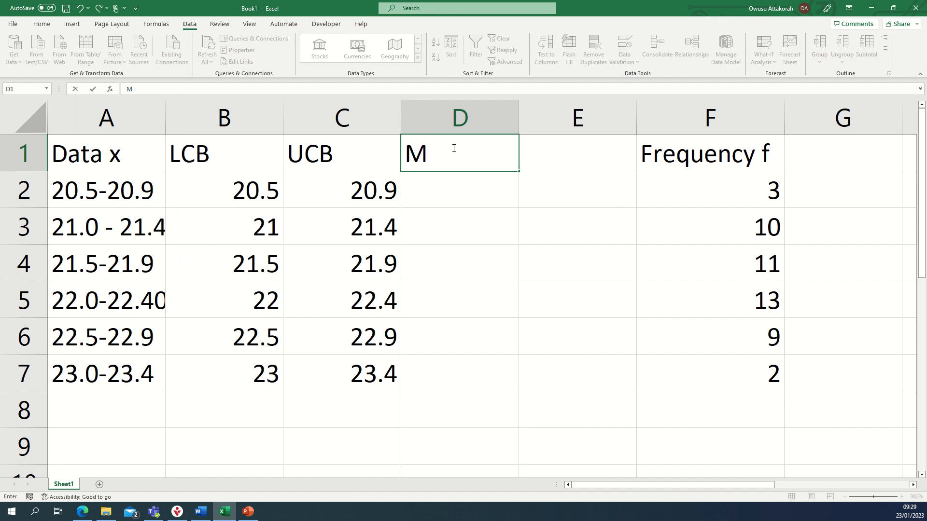
text(id_claa)
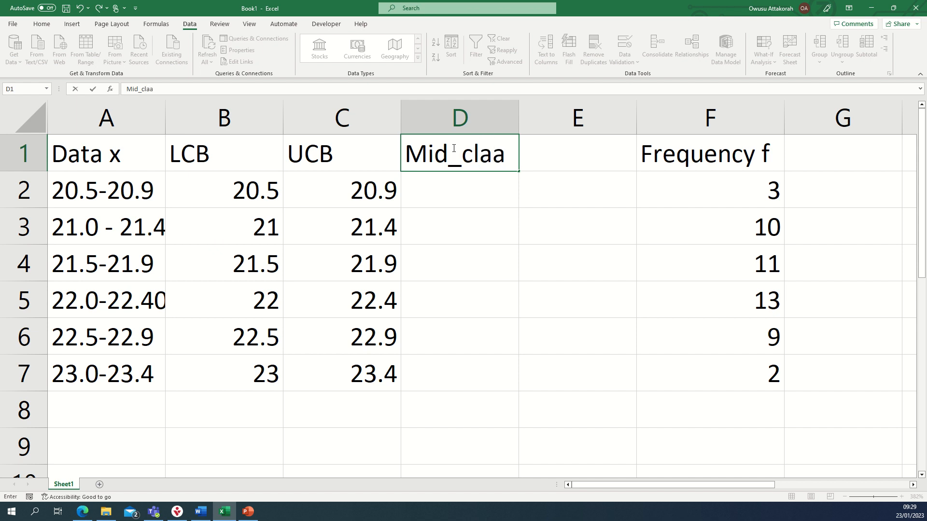
key(BackSpace)
text(ss)
click(53, 182)
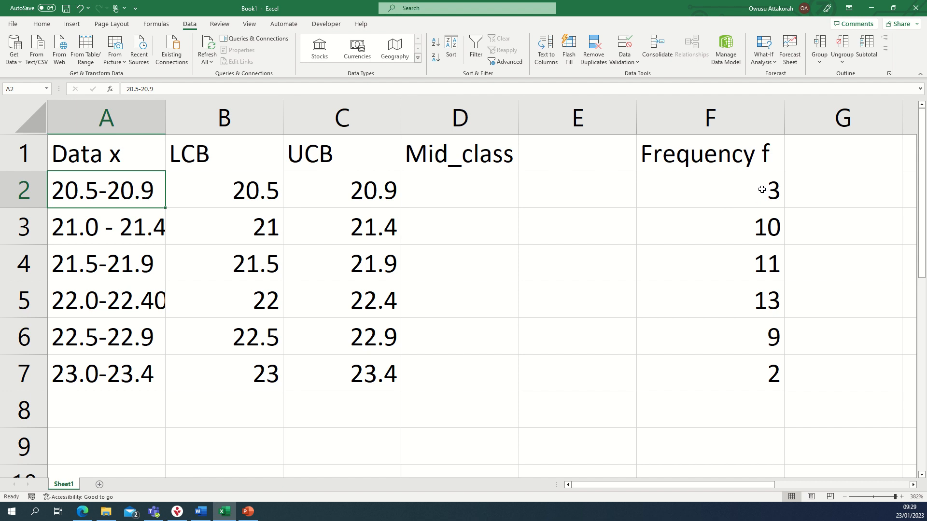
click(770, 192)
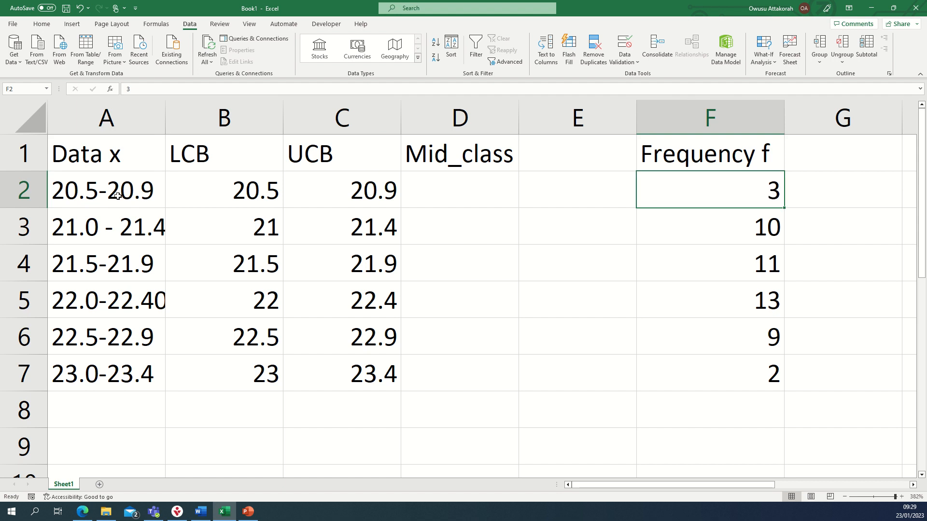
click(90, 194)
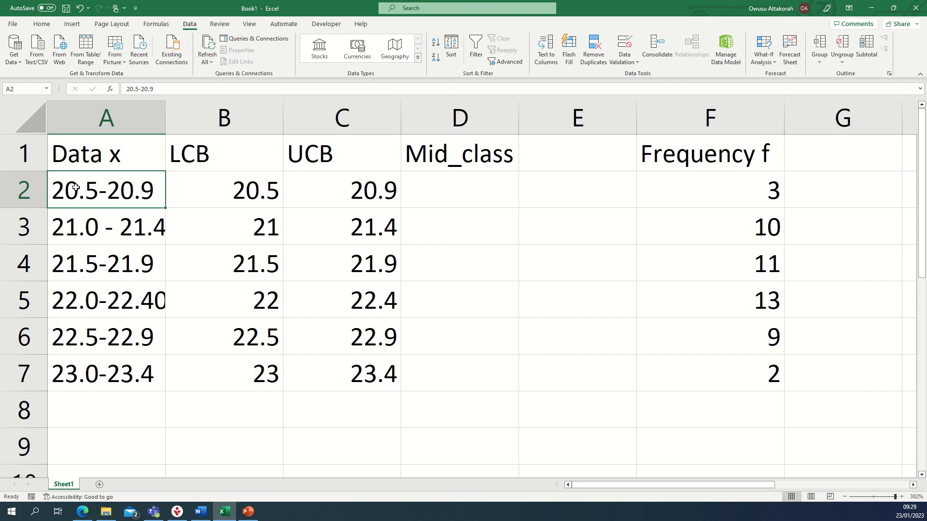
click(771, 194)
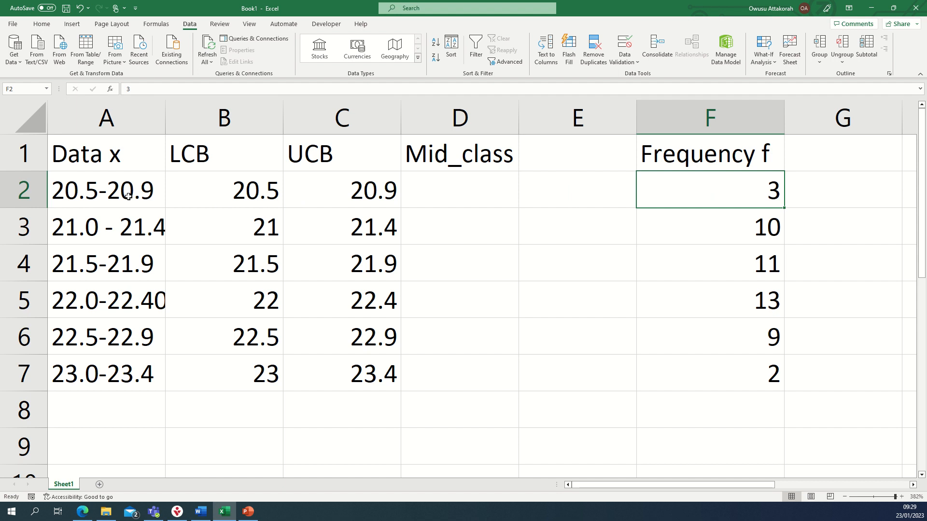
click(57, 191)
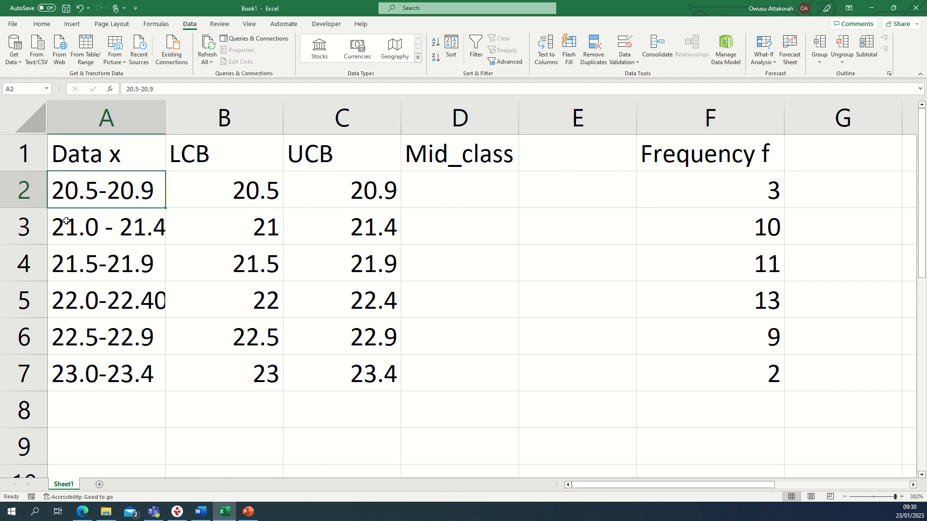
click(469, 194)
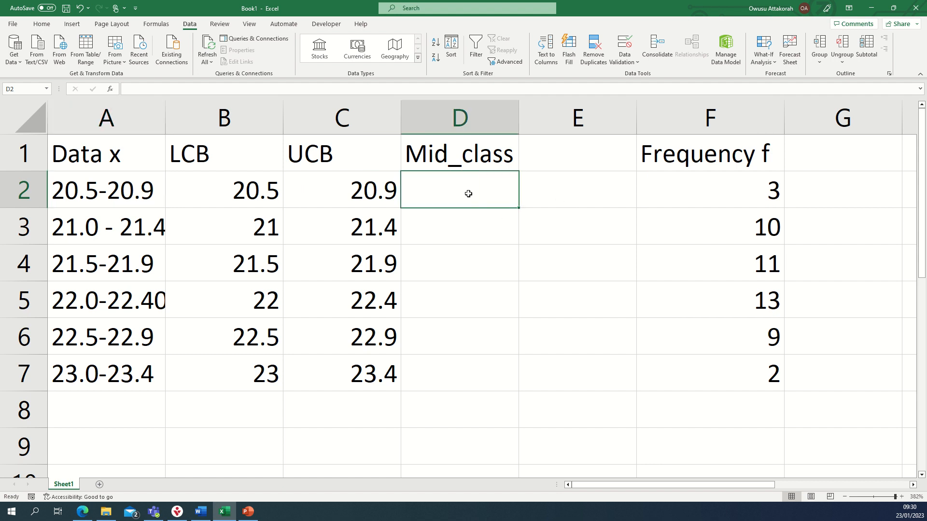
click(90, 191)
click(81, 225)
click(82, 261)
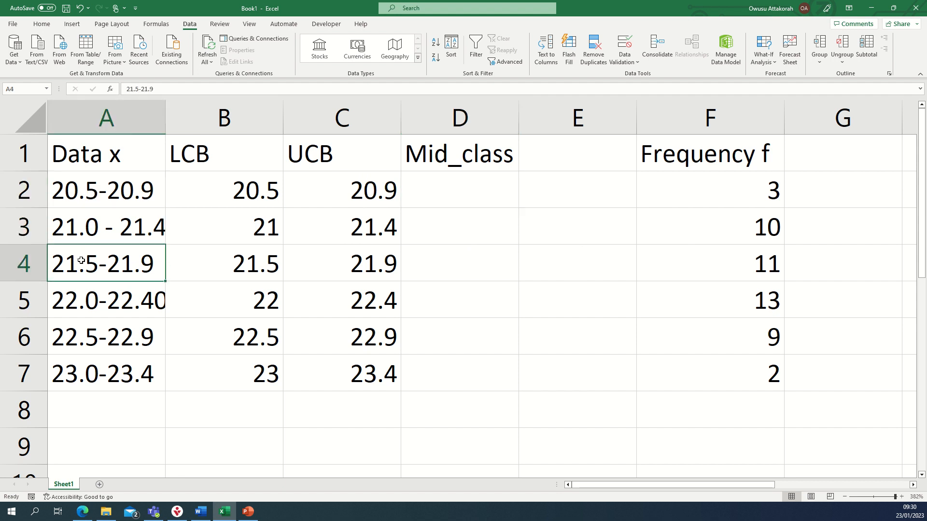
click(84, 299)
click(96, 333)
click(98, 367)
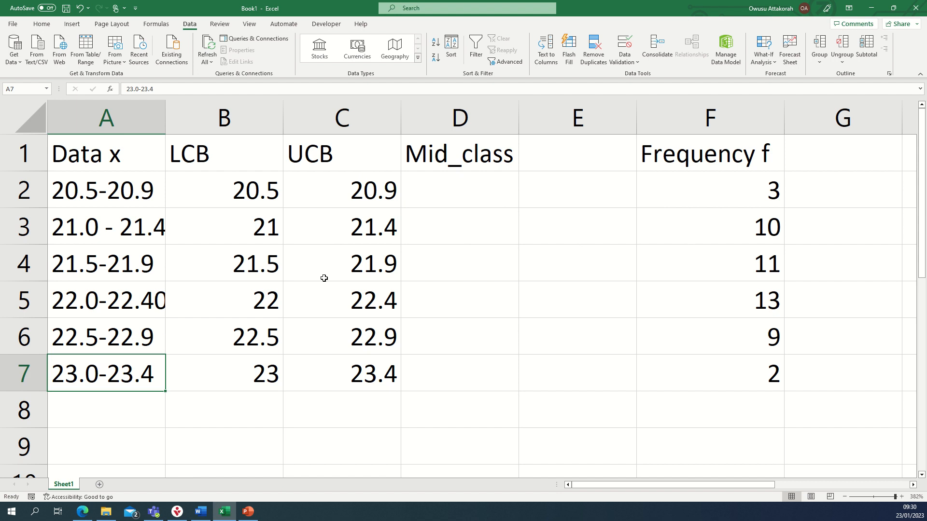
- Calculate the first class midpoint in D2 with the formula =AVERAGE(B2:C2)
click(465, 184)
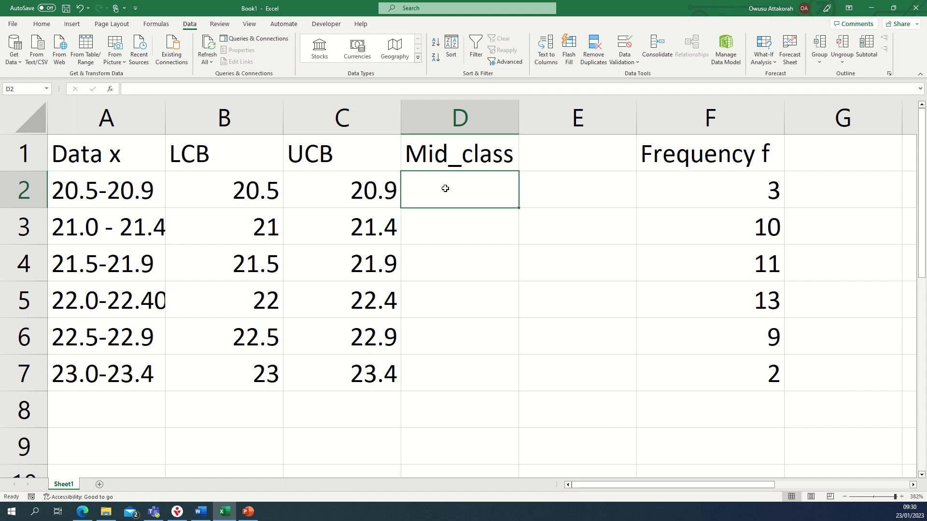
text(=)
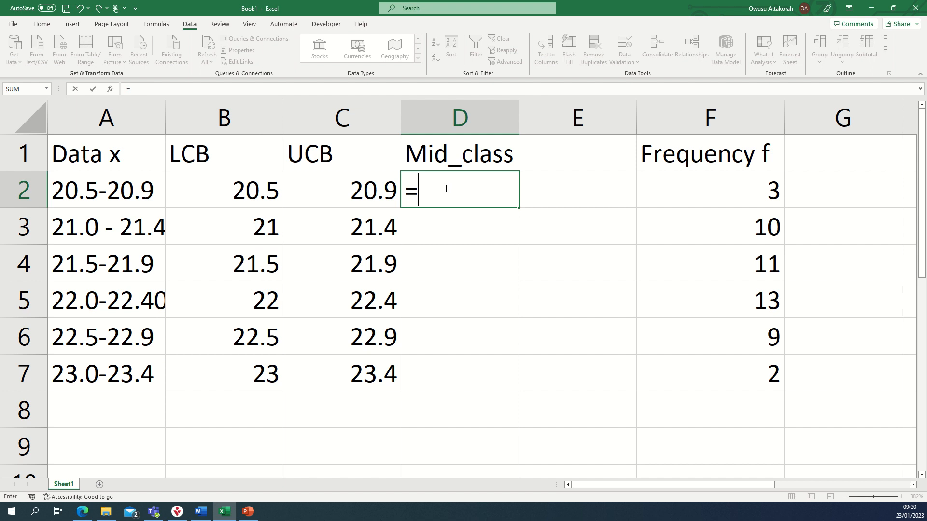
text(aver)
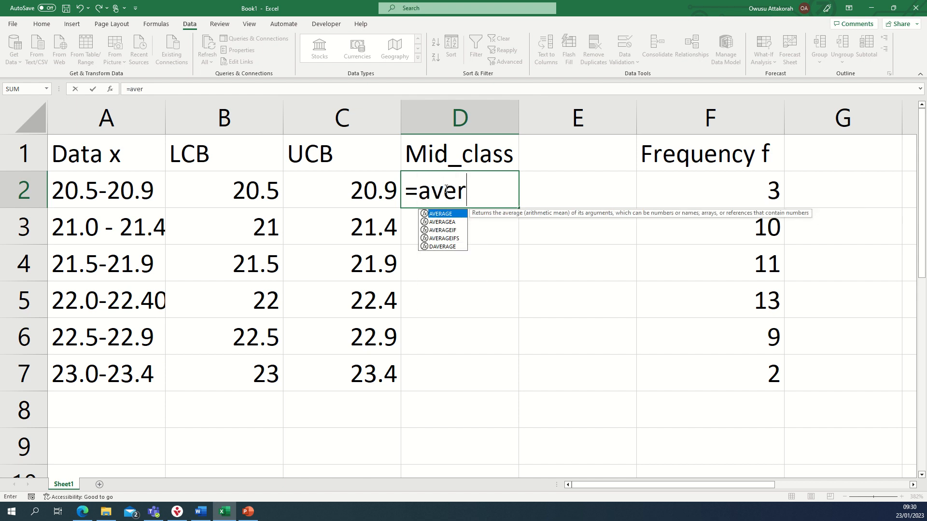
double_click(444, 216)
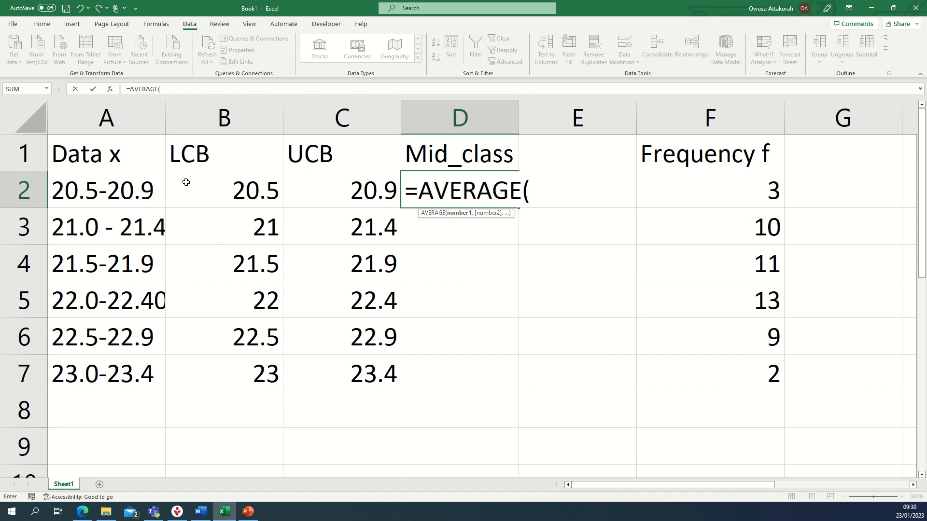
drag(193, 183, 301, 207)
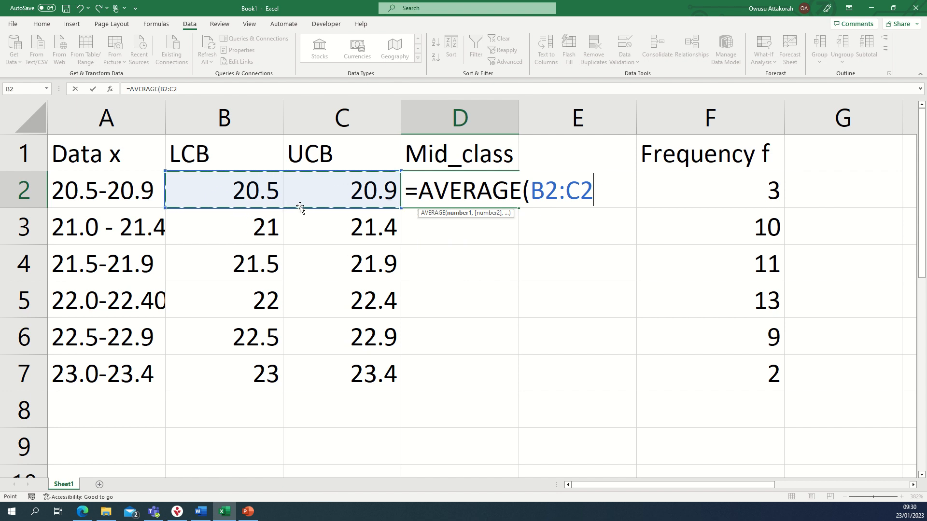
text())
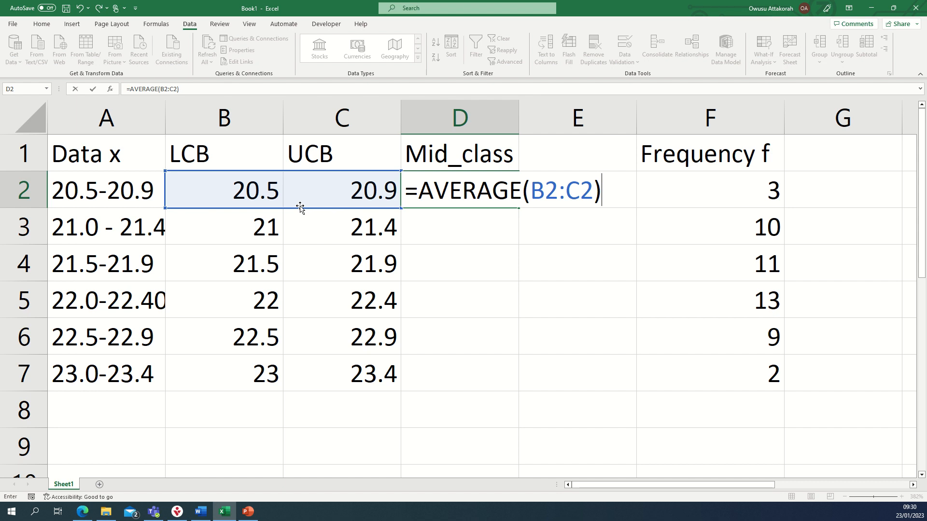
key(Return)
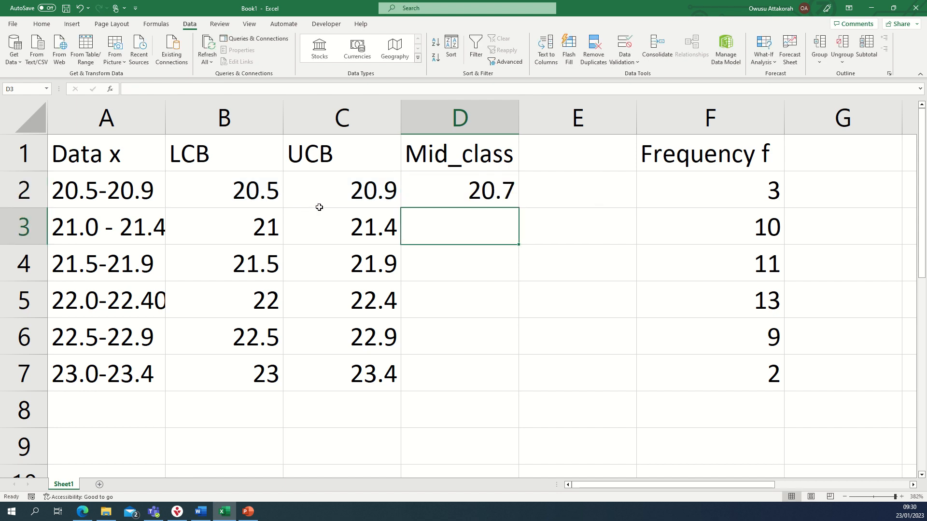
- Fill the midpoint formula from D2 down through D7 to cover all the class intervals
click(489, 187)
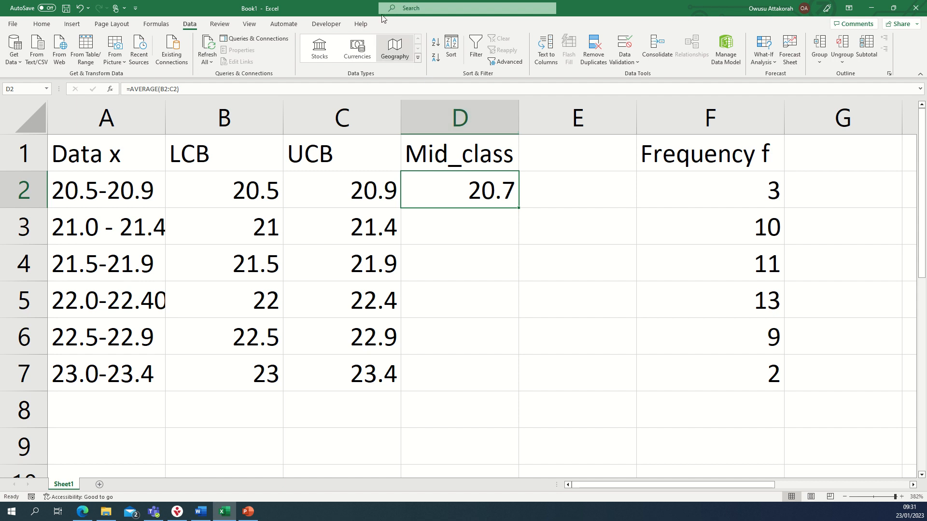
mouse_move(386, 4)
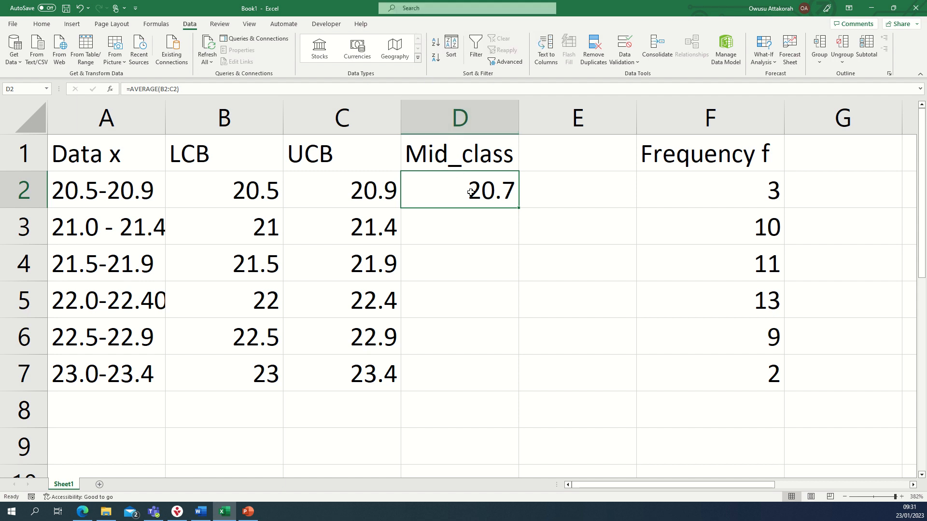
drag(519, 208, 501, 381)
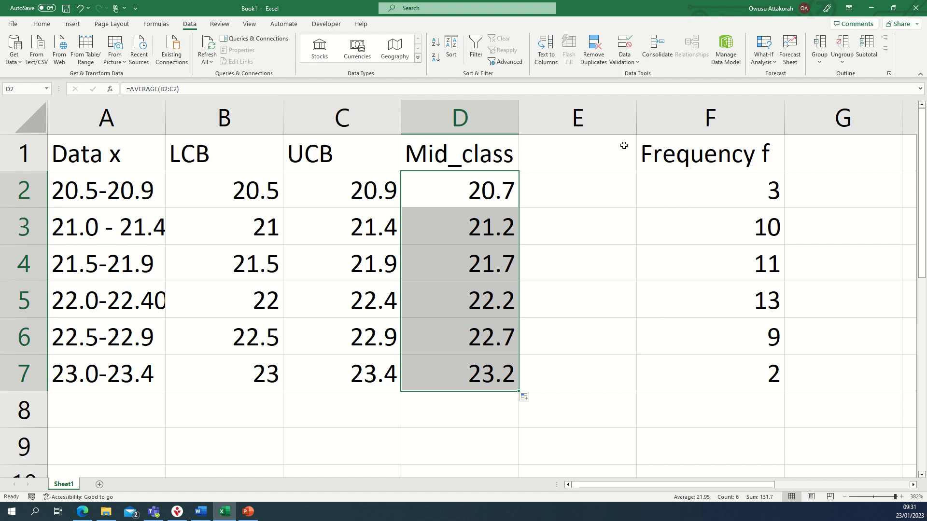
- Delete the empty column E between the Mid_class and Frequency f columns
right_click(604, 118)
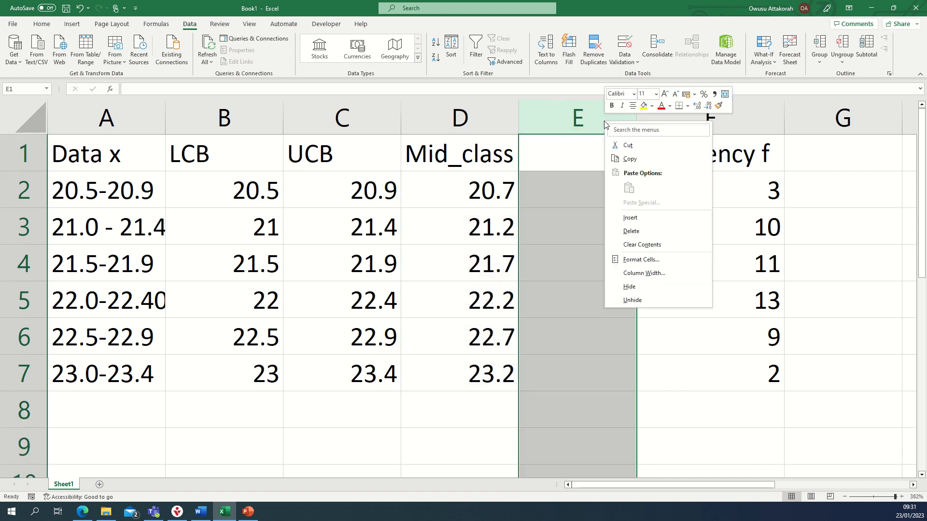
key(Escape)
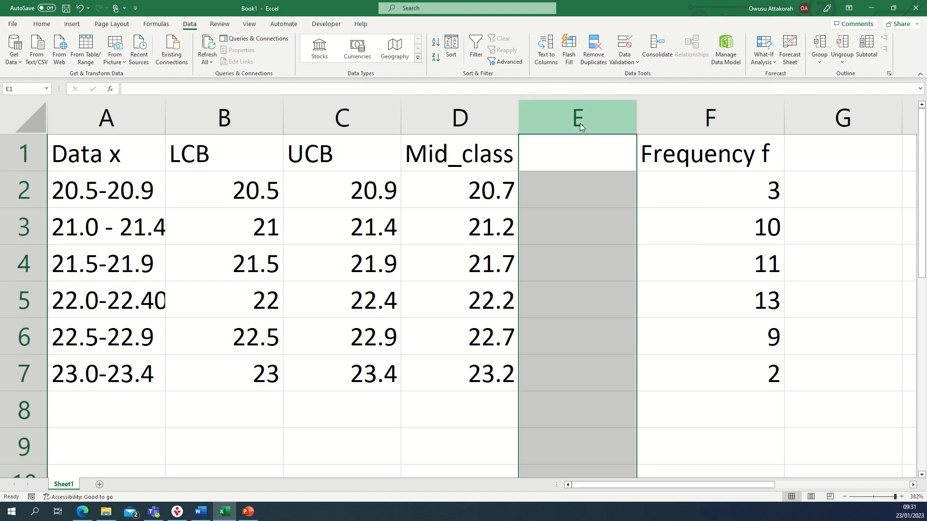
right_click(579, 123)
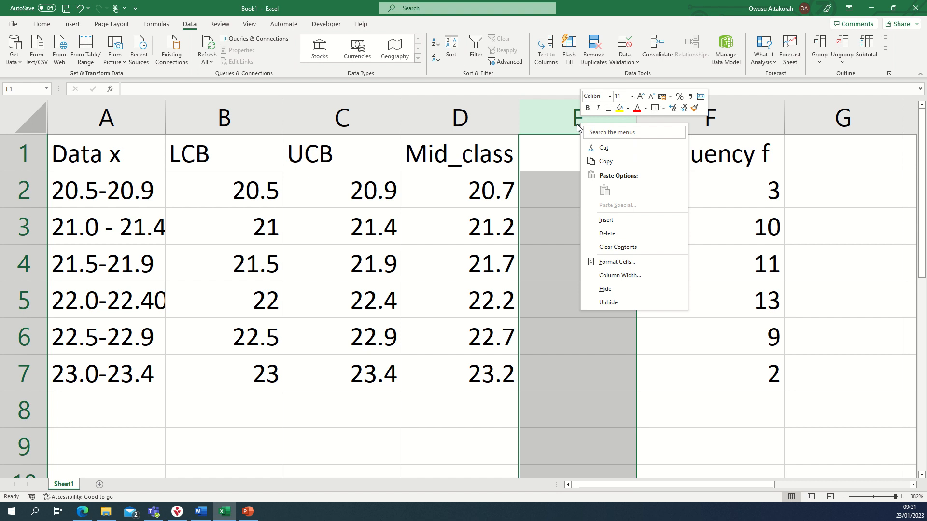
click(617, 234)
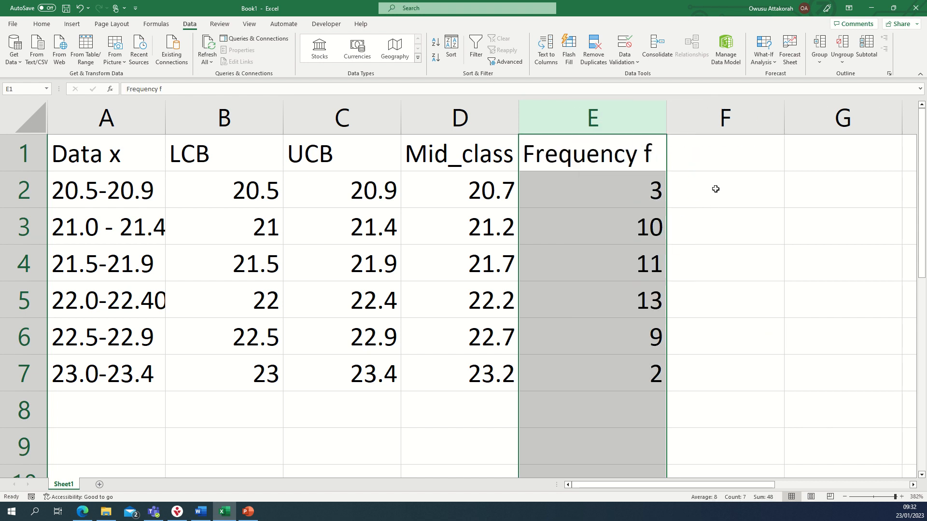
- Switch to the Word document, maximize it and review the worked example's table with midpoint, frequency and fx columns
click(716, 160)
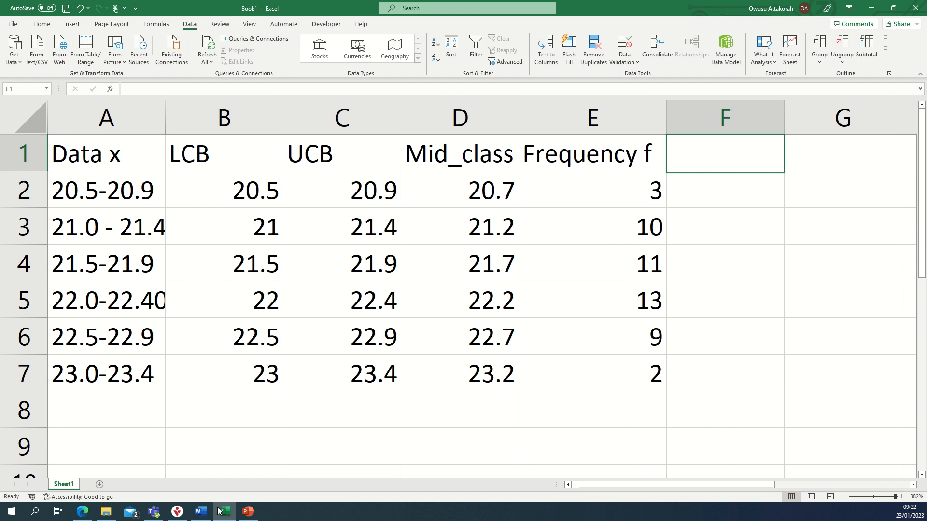
click(200, 512)
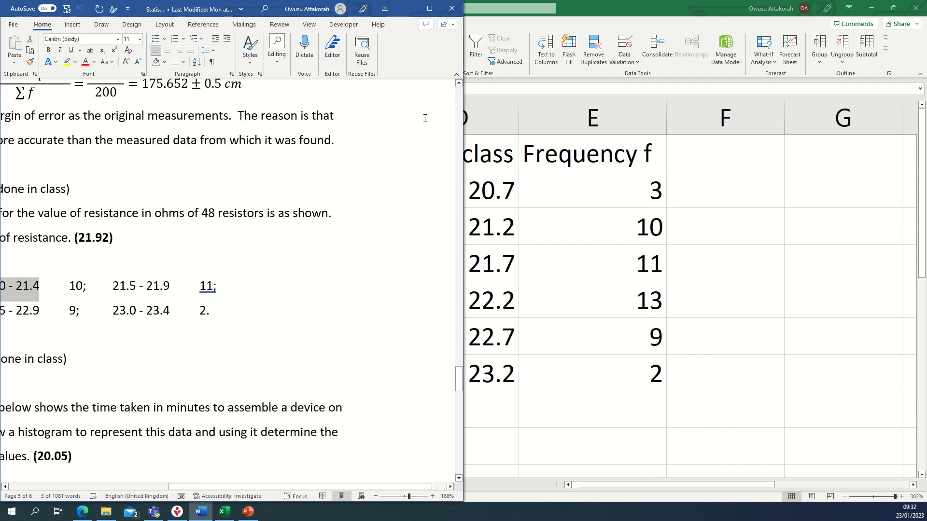
click(429, 8)
scroll(445, 172, up, 4)
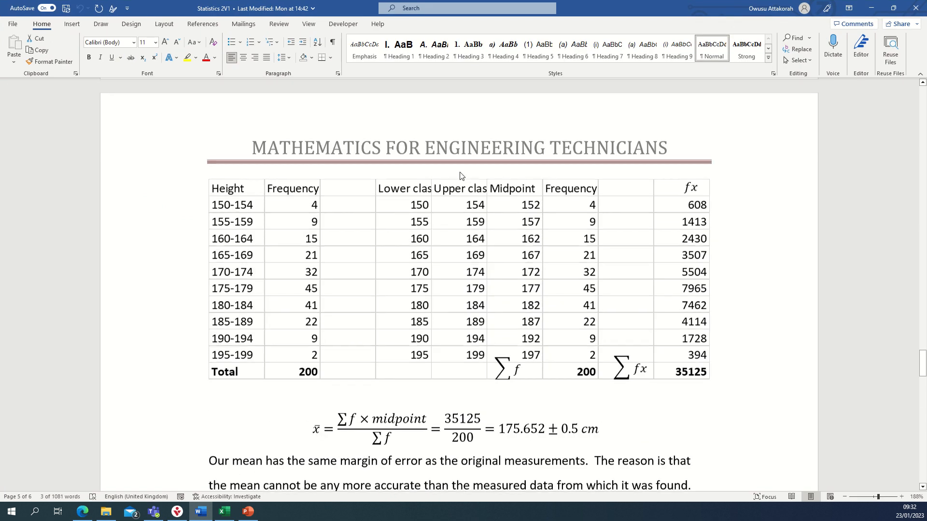
scroll(470, 182, down, 1)
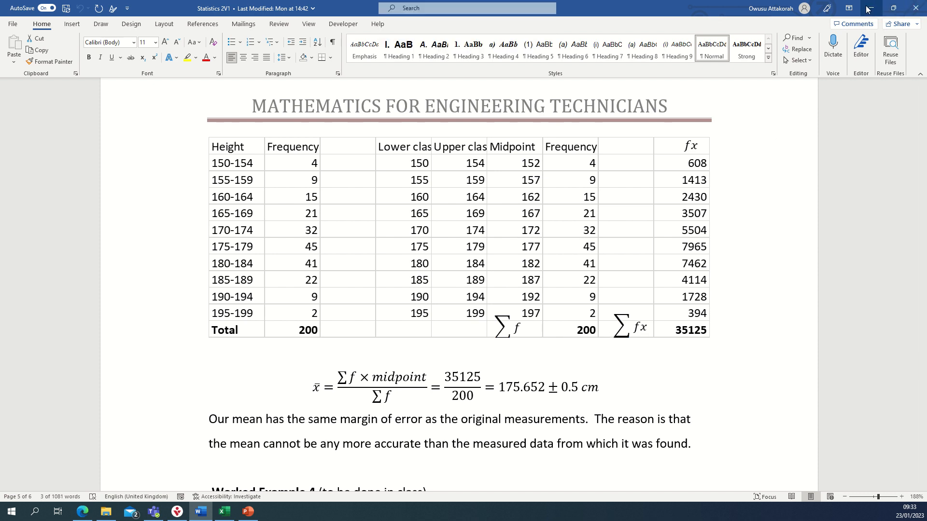
- Switch back to the Excel workbook and enter the column header fx in F1
click(225, 512)
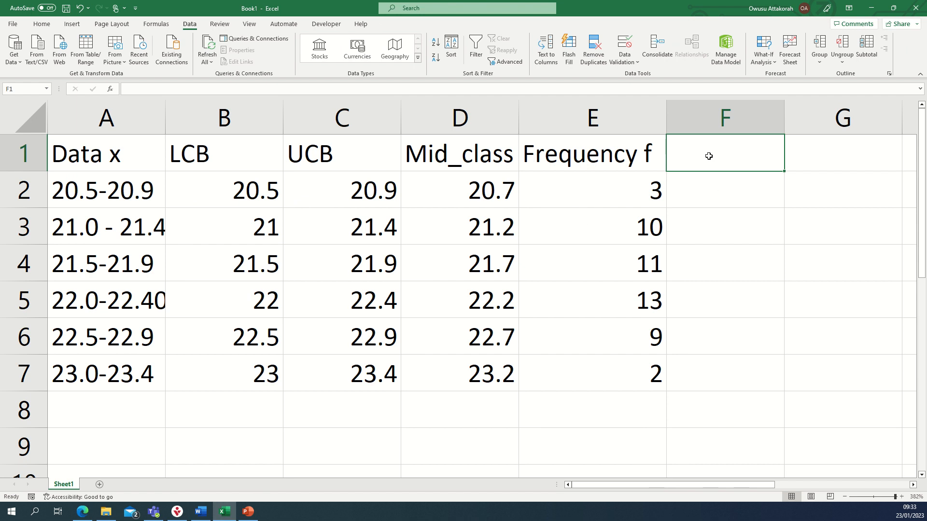
text(f)
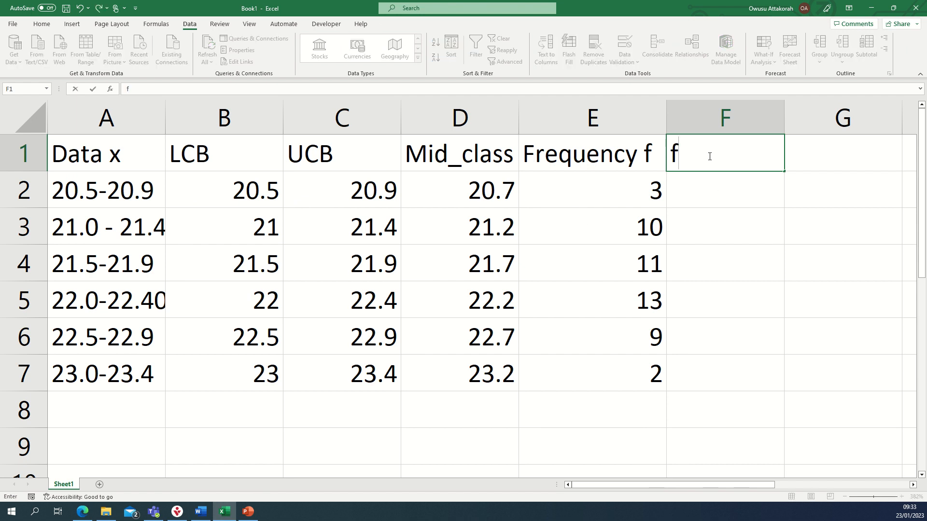
text(x)
key(Return)
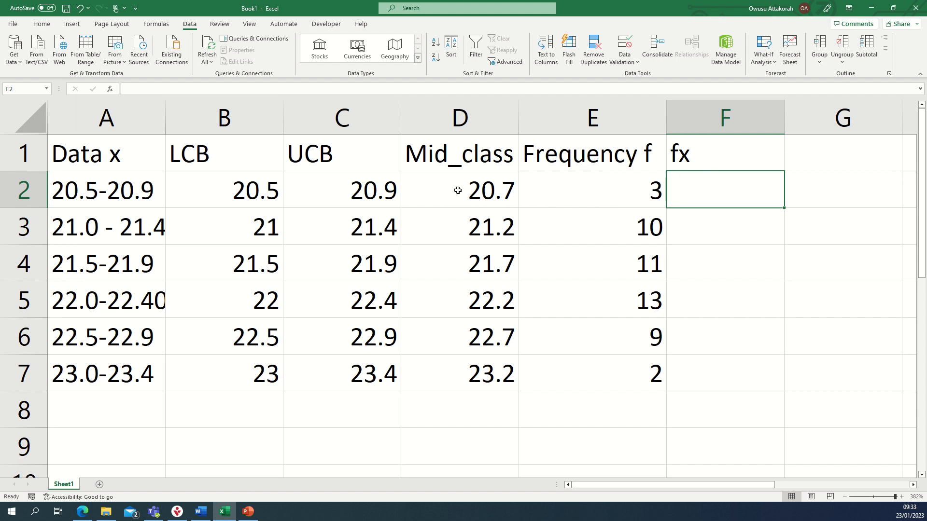
click(471, 194)
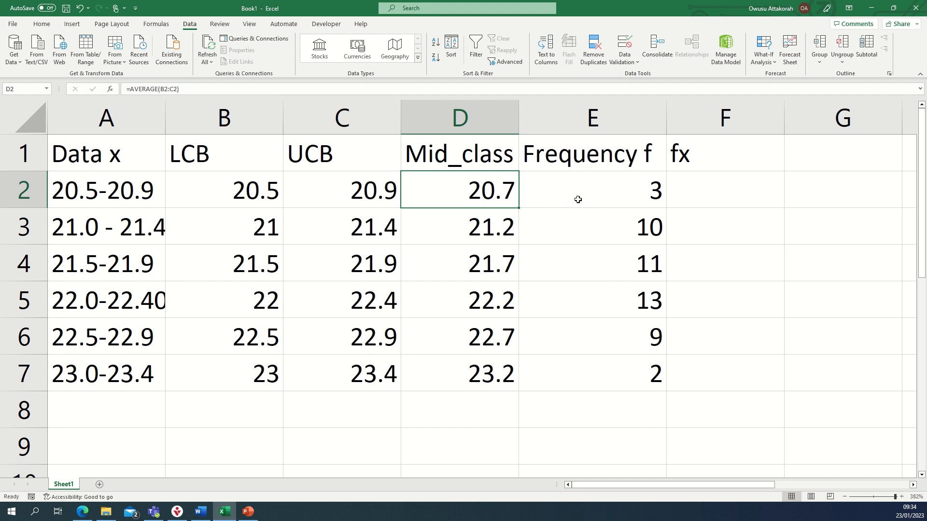
click(685, 186)
text(20.)
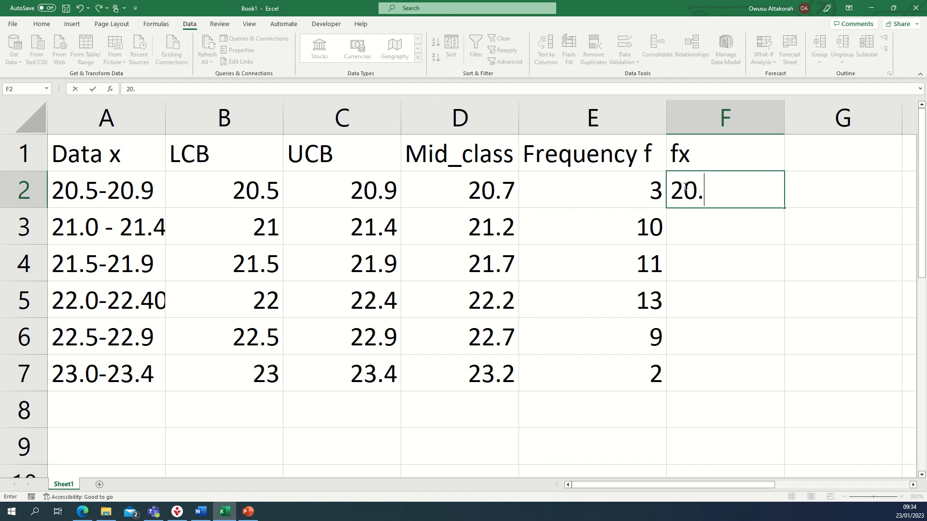
key(BackSpace)
key(BackSpace)
key(BackSpace)
- Multiply the first midpoint by its frequency in F2 with the formula =D2*E2
text(=)
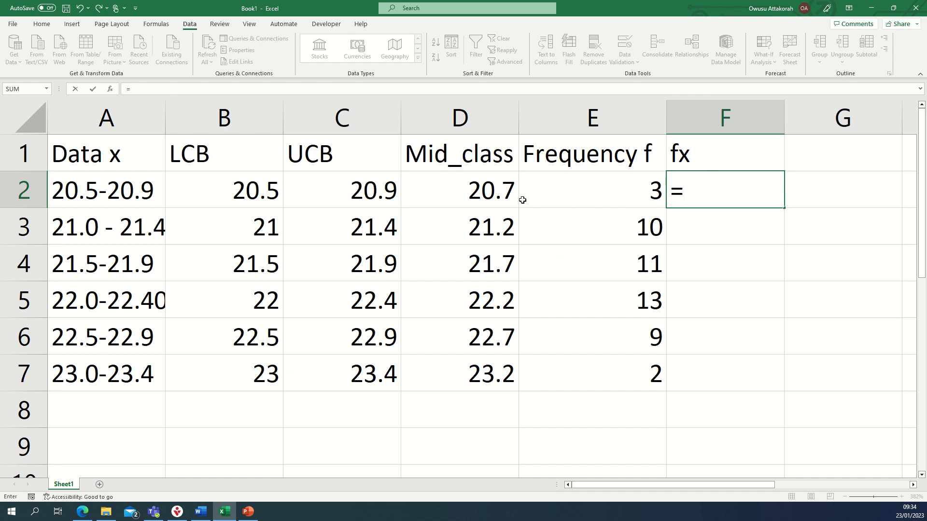
click(500, 188)
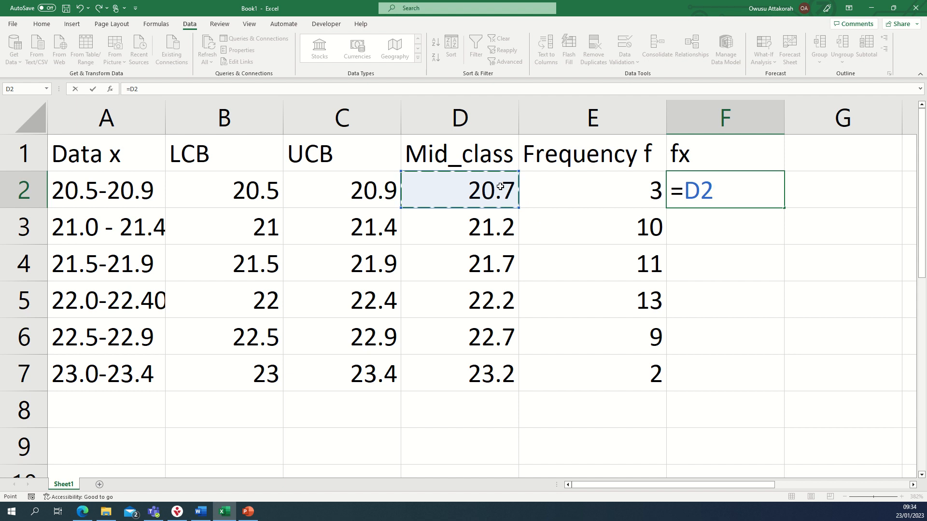
text(*)
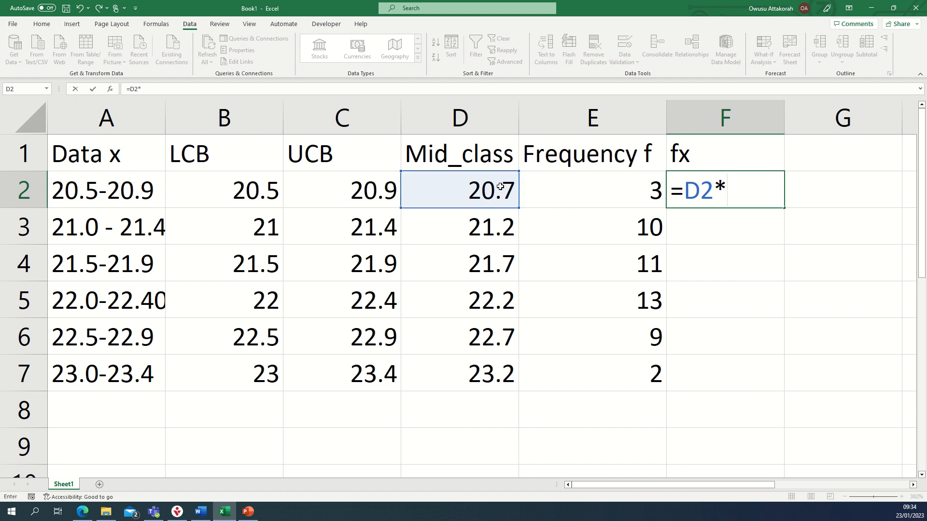
click(614, 188)
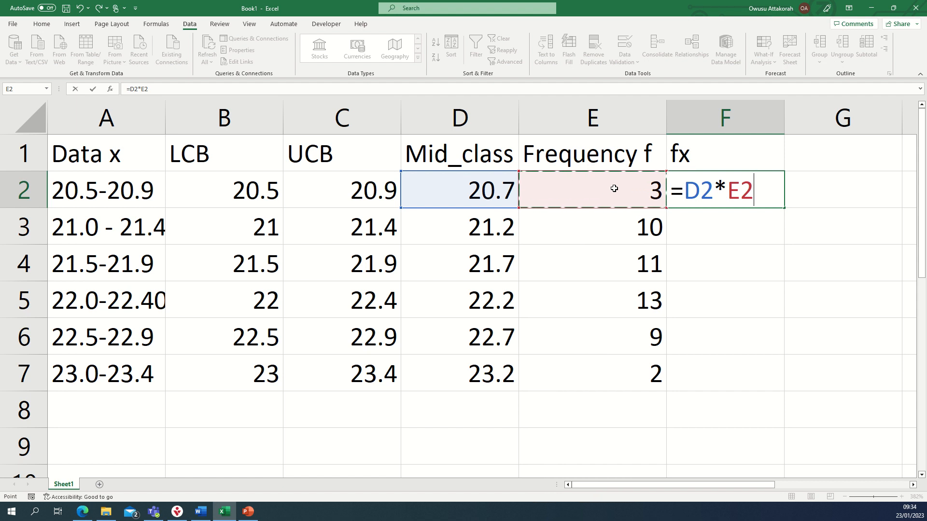
key(Return)
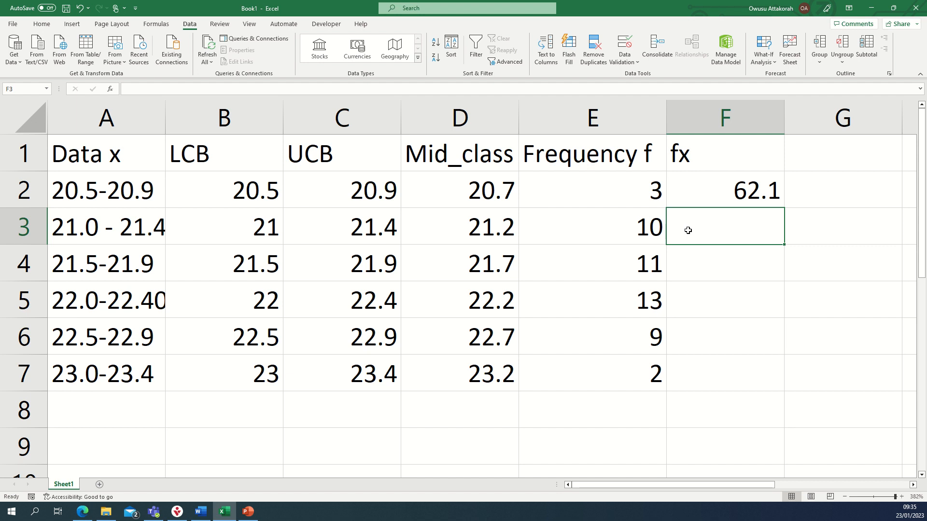
- Enter the formula =D3*E3 in F3 to get the second class's midpoint times frequency
text(=)
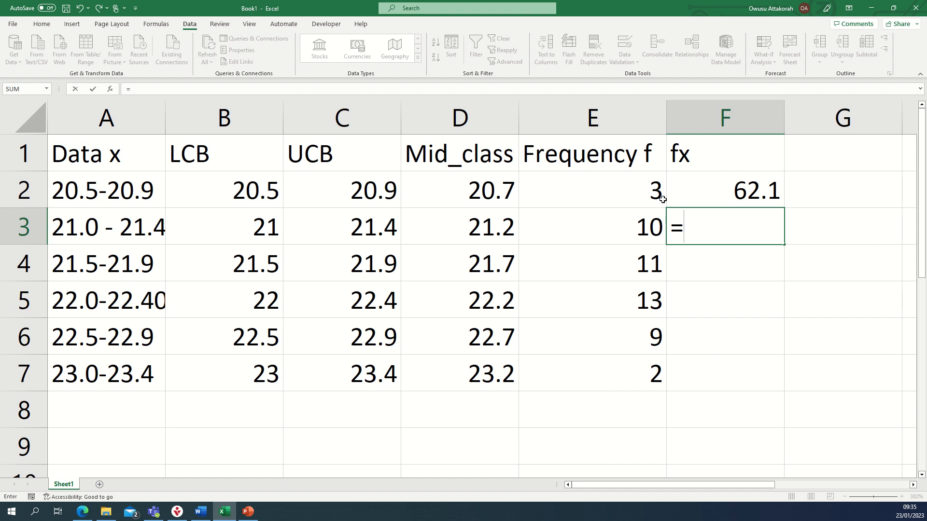
click(497, 222)
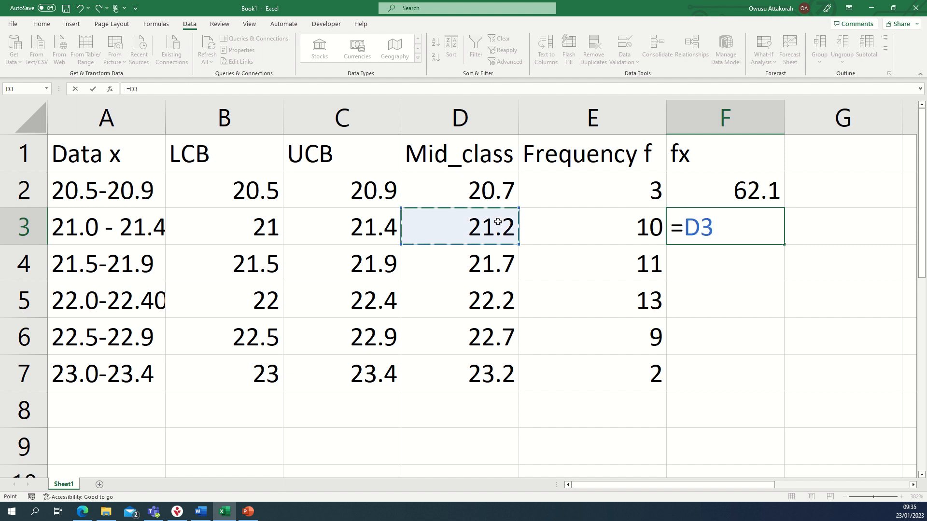
text(*)
click(616, 235)
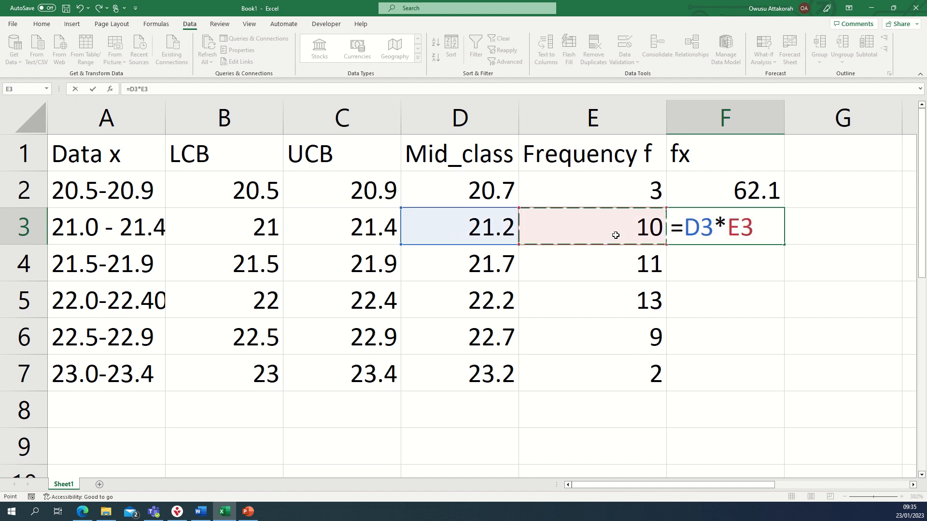
key(Return)
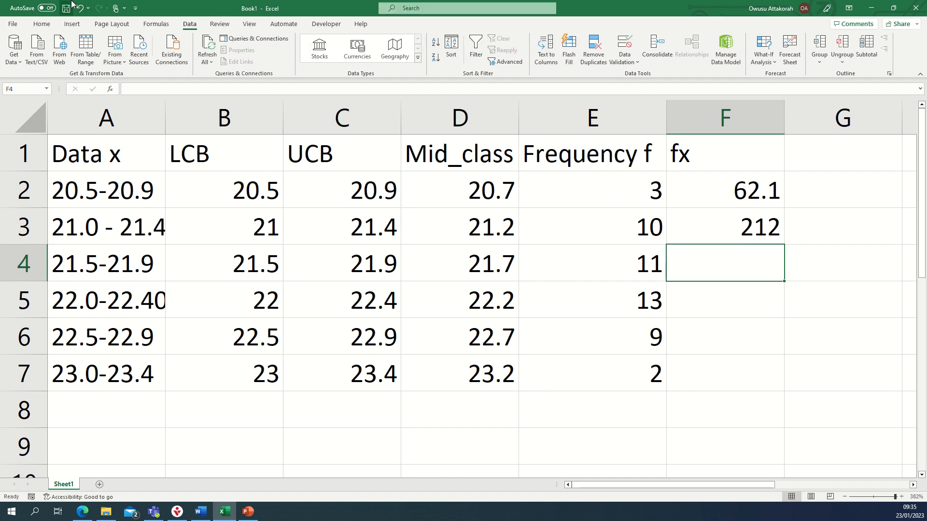
- Undo the F3 formula entry and fill the fx formula from F2 down through F7
click(71, 4)
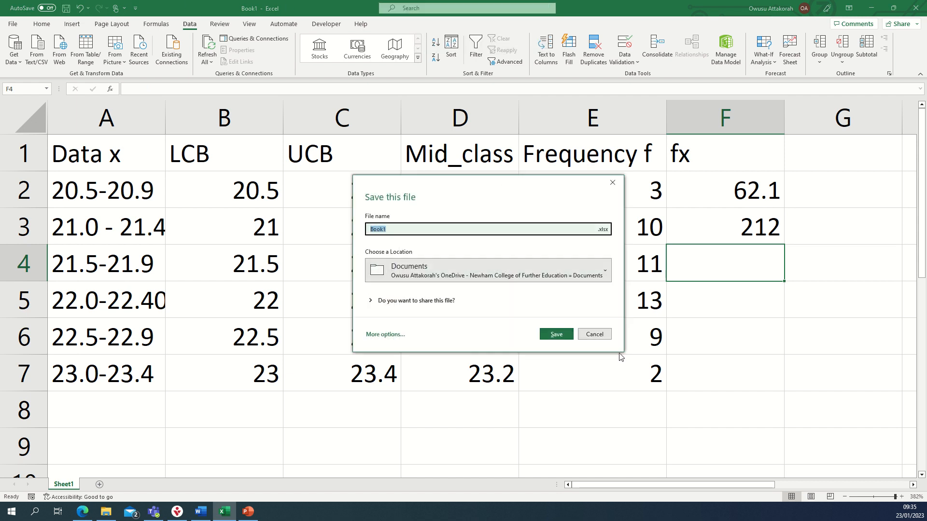
click(598, 334)
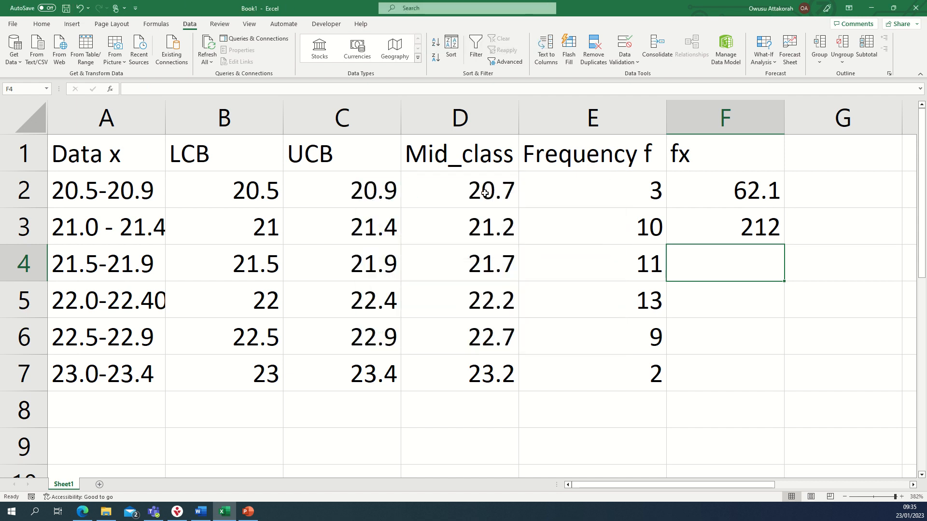
click(79, 8)
click(762, 188)
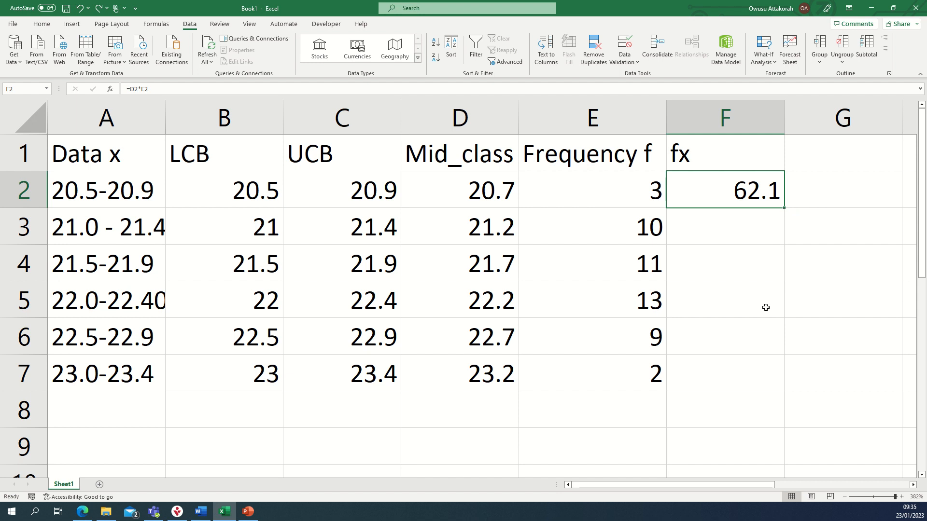
double_click(785, 207)
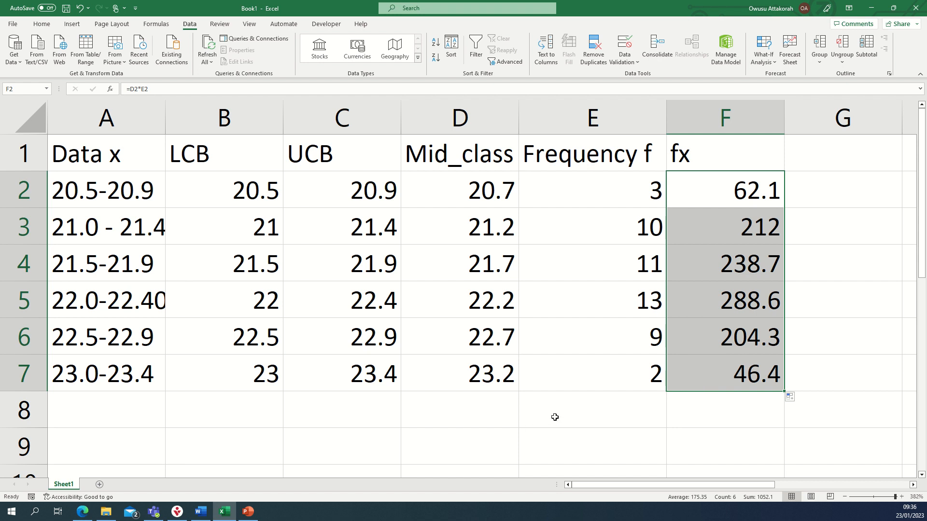
- Enter the label Total in D8 and make the total row cells D8:F8 bold
click(473, 402)
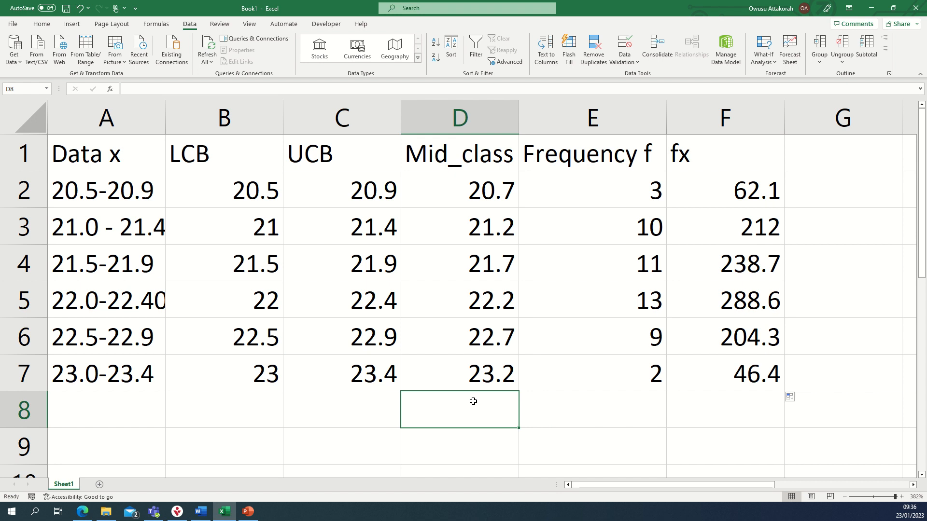
text(To)
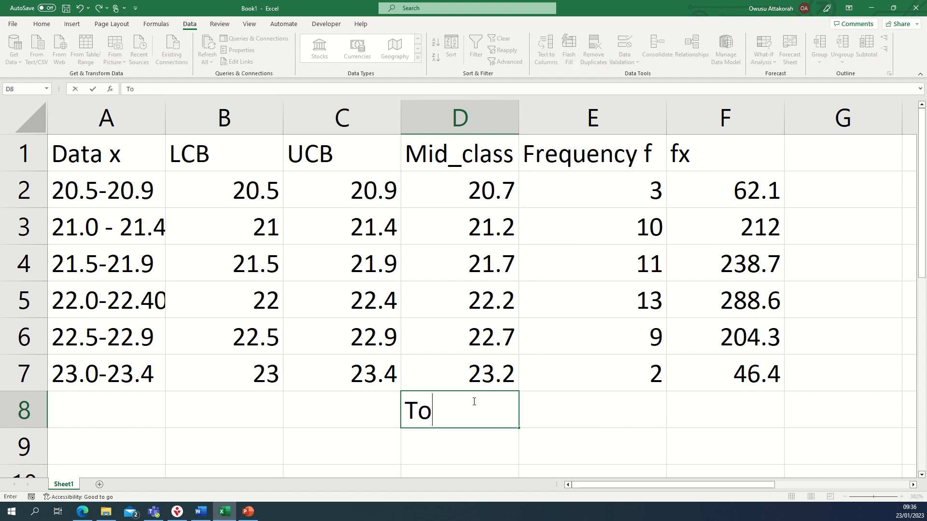
text(tal)
click(573, 446)
drag(437, 405, 674, 416)
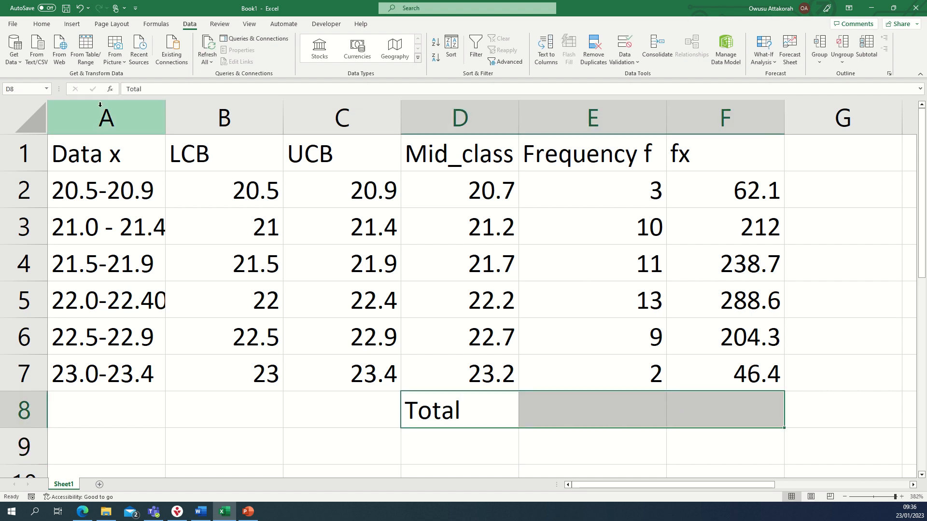
click(42, 24)
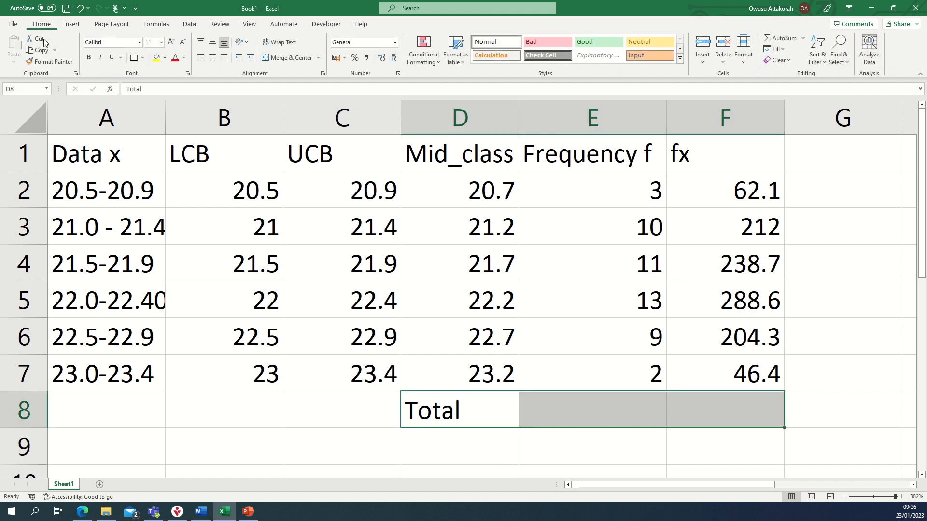
click(89, 58)
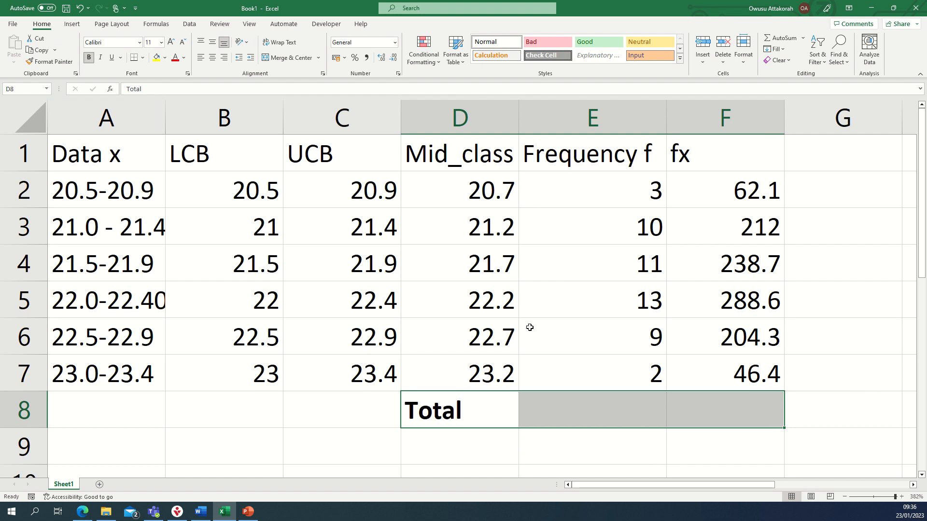
- Total the frequencies in E8 with the formula =SUM(E2:E7)
click(606, 412)
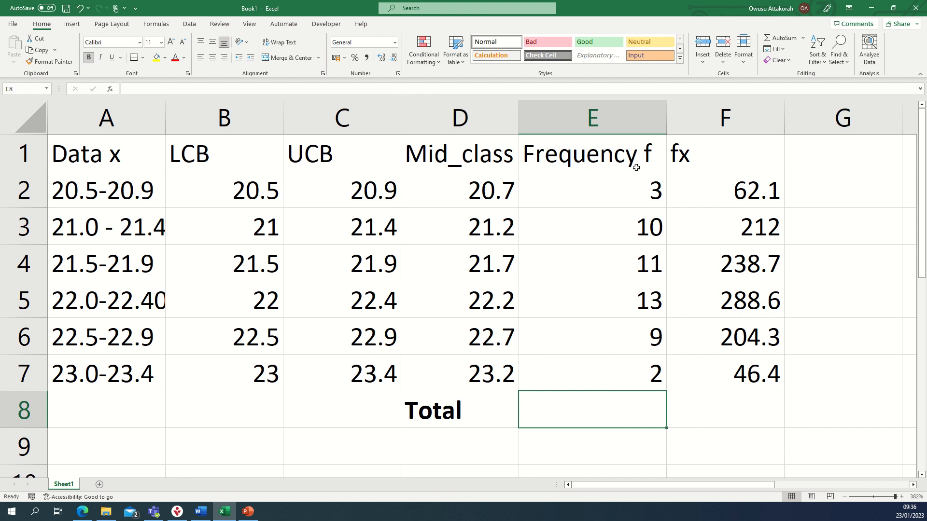
drag(627, 186, 619, 368)
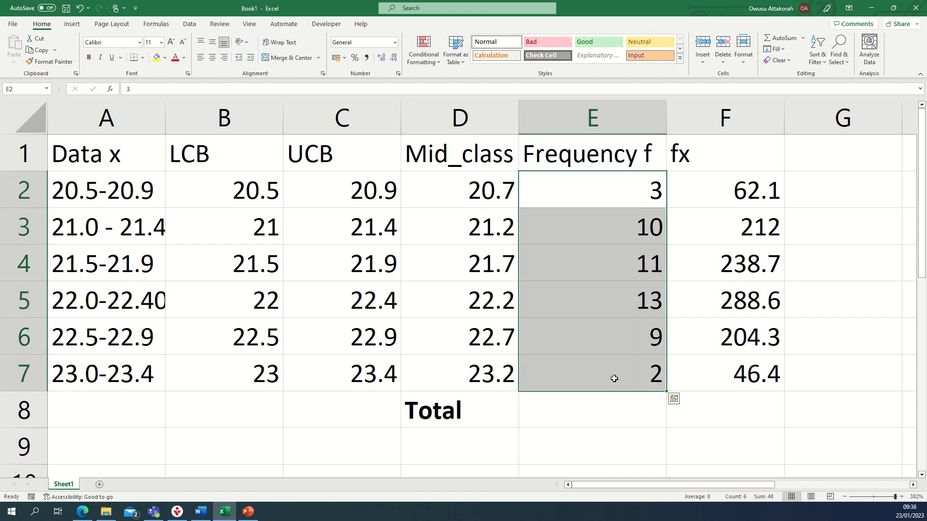
click(600, 412)
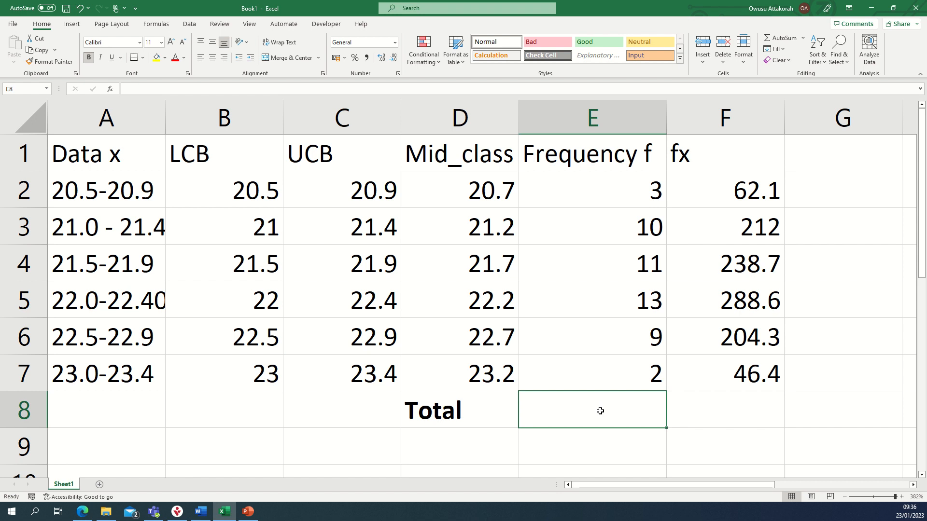
text(=)
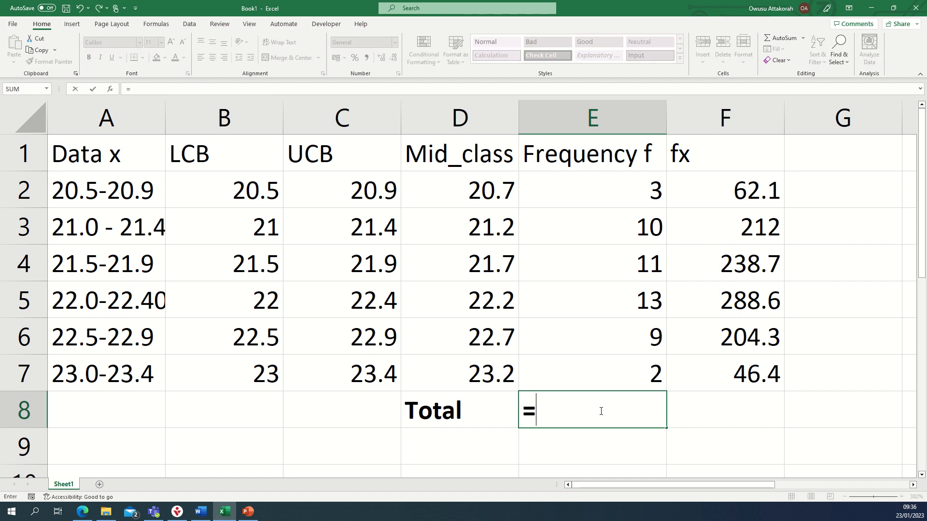
text(sum)
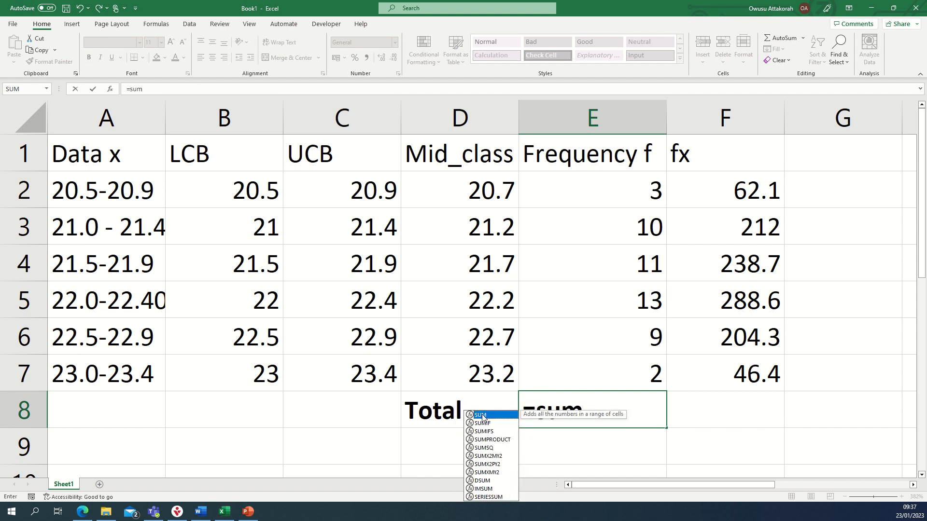
double_click(482, 417)
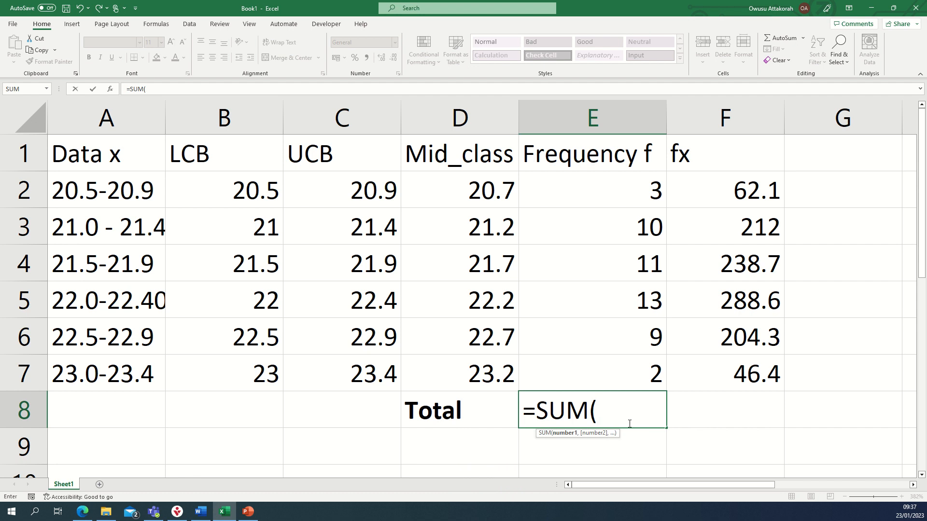
drag(635, 190, 647, 374)
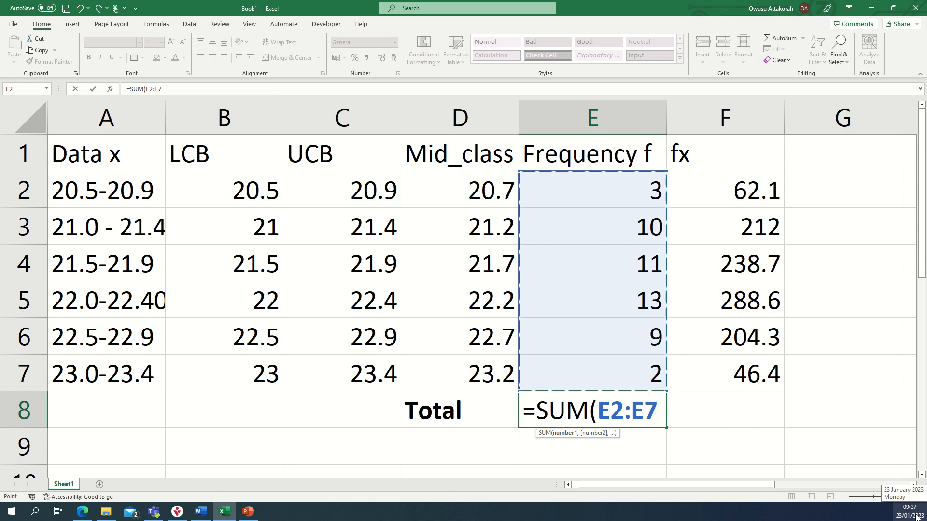
key(Return)
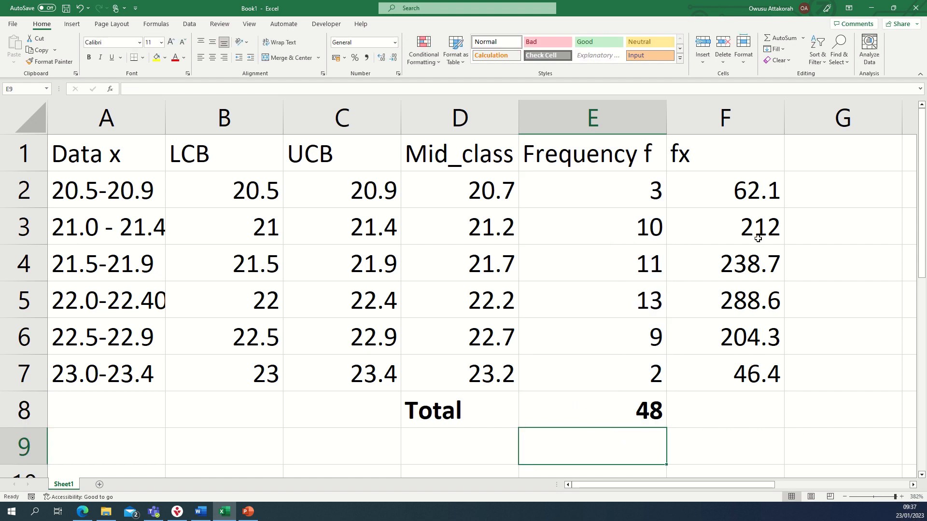
- Fill the total formula from E8 across to F8 to sum the fx column
click(729, 406)
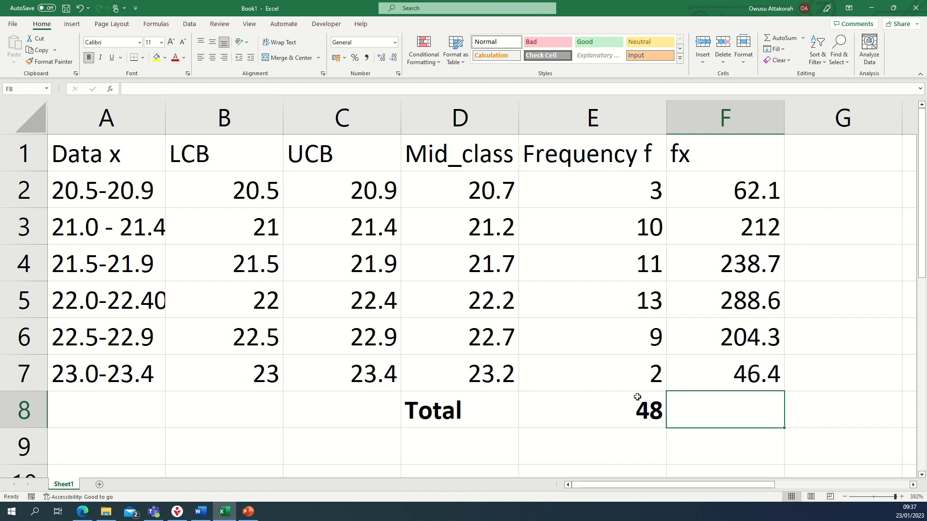
drag(744, 188, 738, 359)
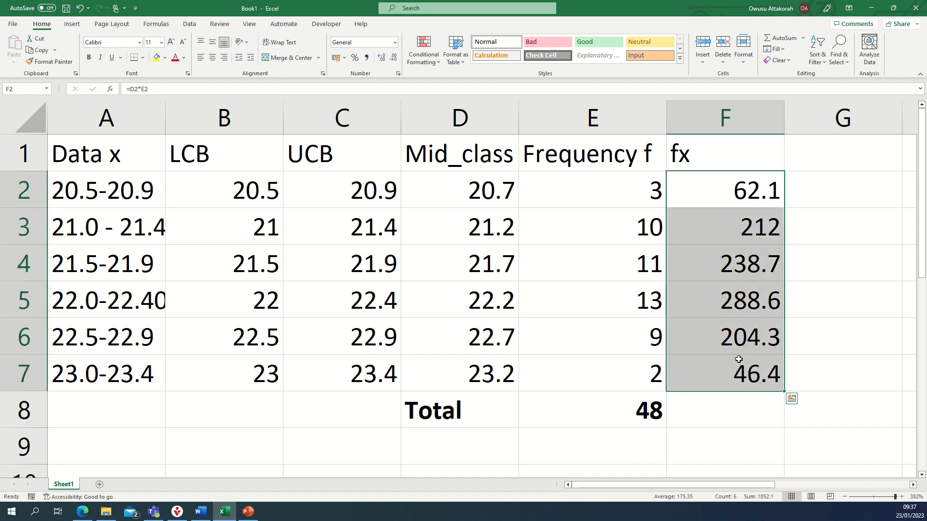
click(616, 407)
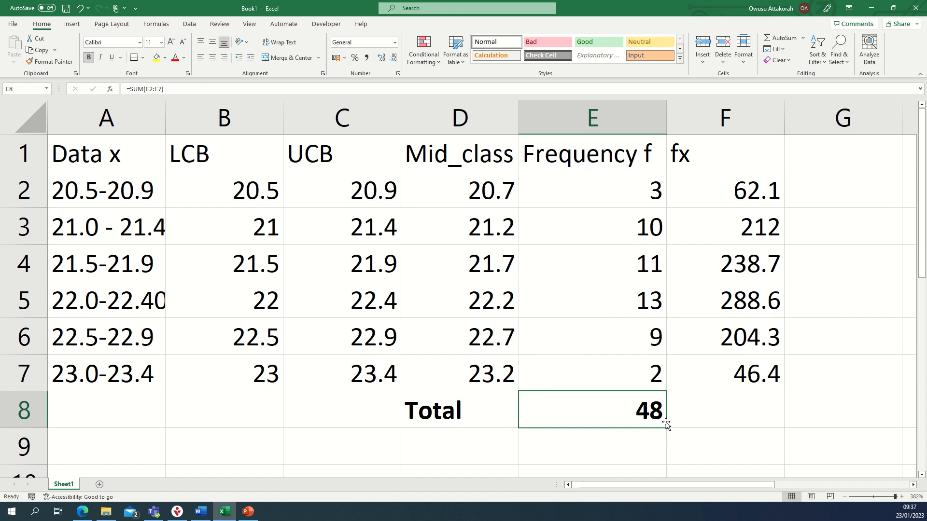
drag(668, 428, 738, 430)
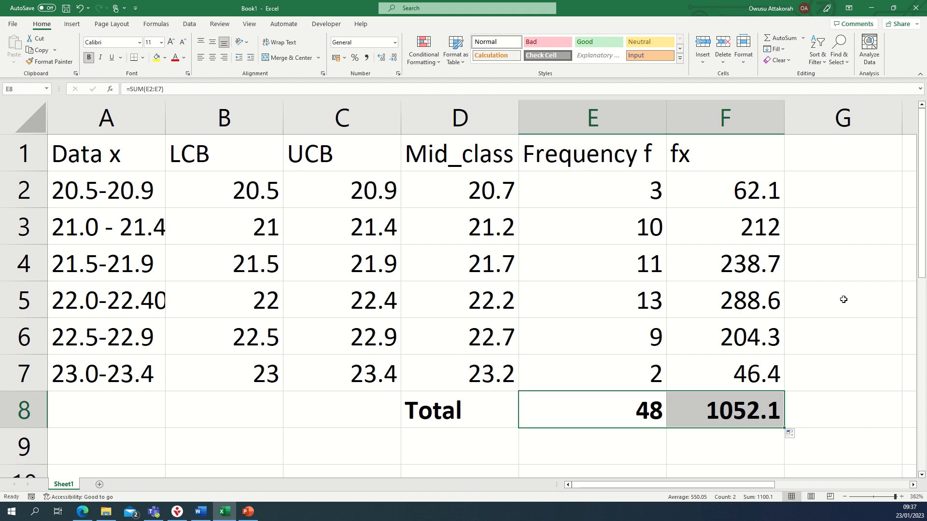
click(764, 215)
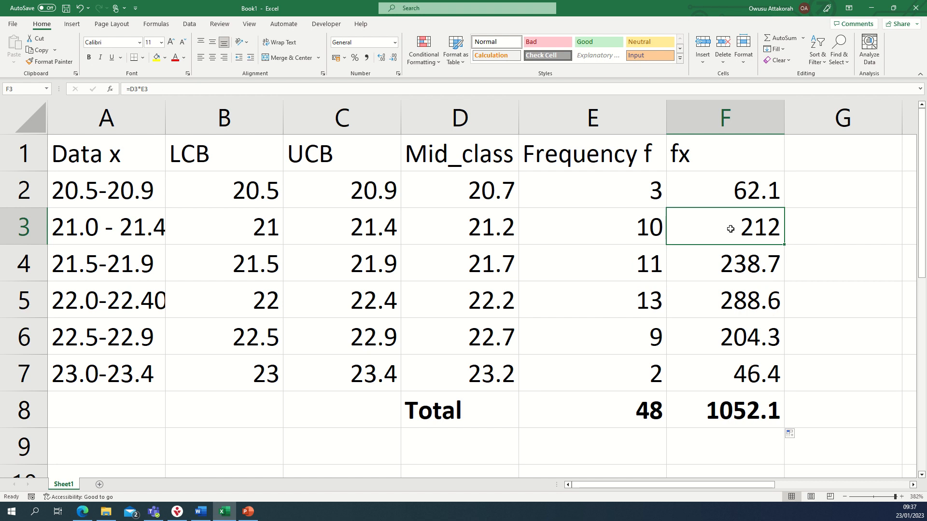
drag(736, 201, 749, 362)
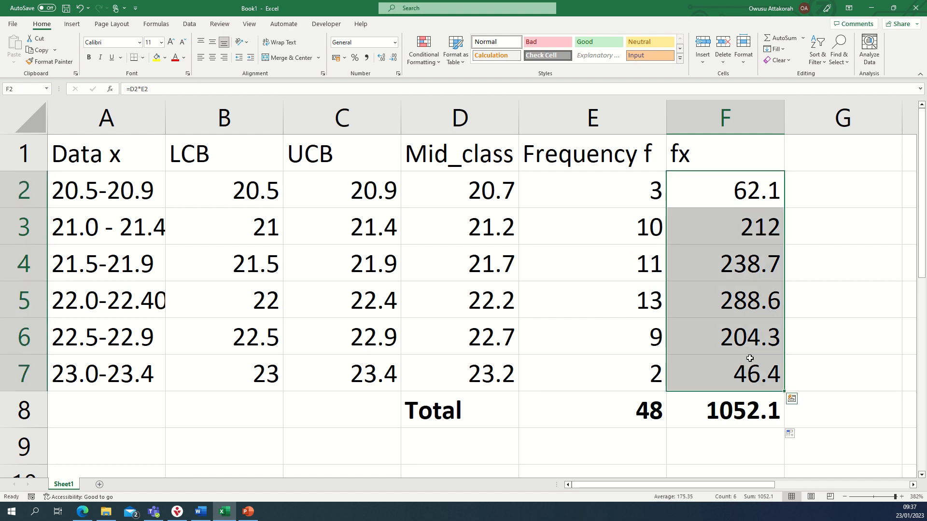
click(877, 345)
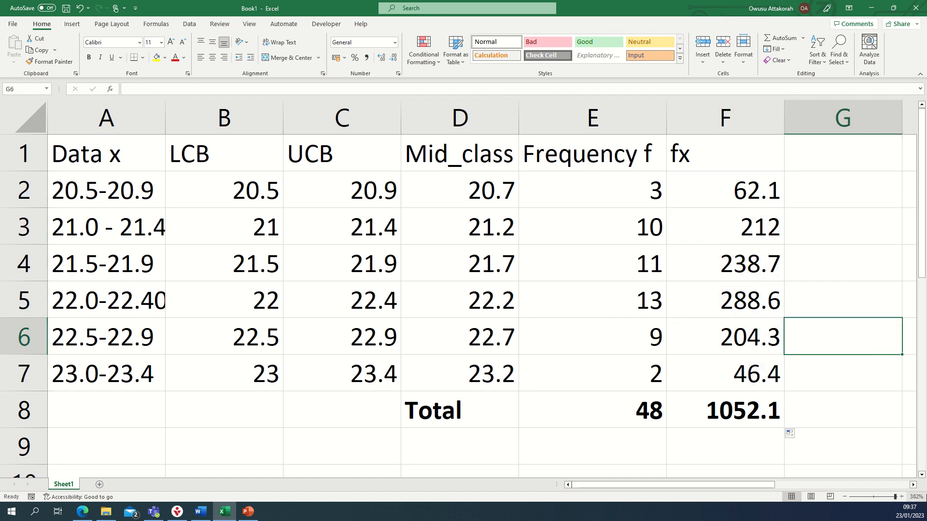
- Delete the stray class and frequency entries in J6:K7
click(912, 485)
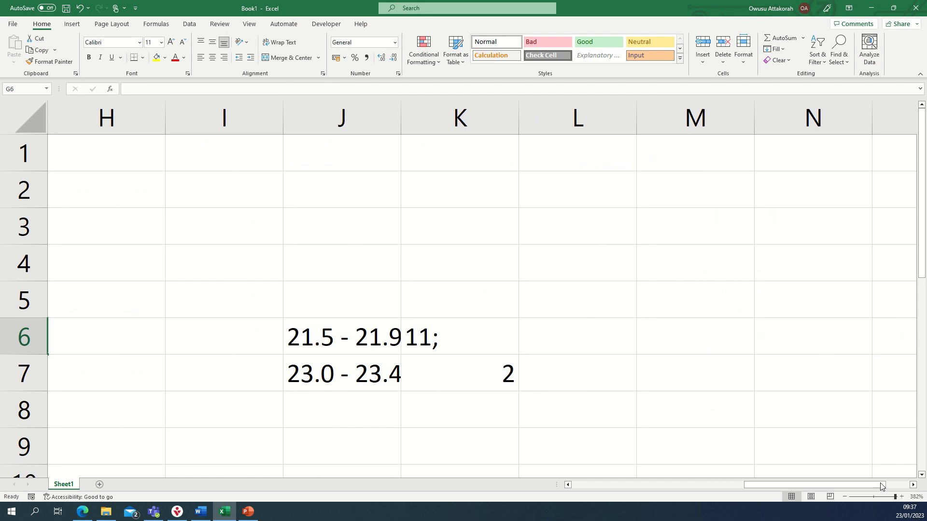
drag(845, 484, 791, 477)
drag(632, 329, 729, 379)
key(Delete)
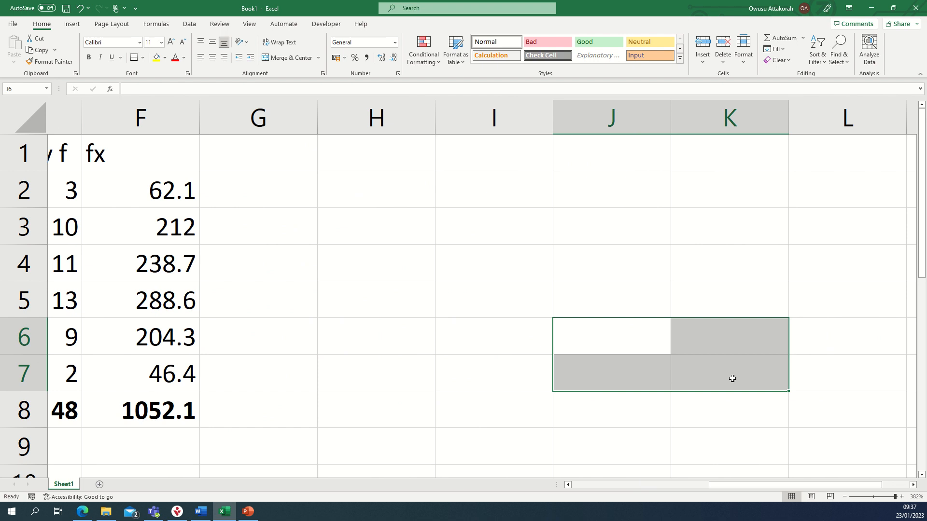
- Enter the labels Total f, Total fx and Mean in cells H2, H3 and H4
drag(723, 486, 644, 480)
click(720, 193)
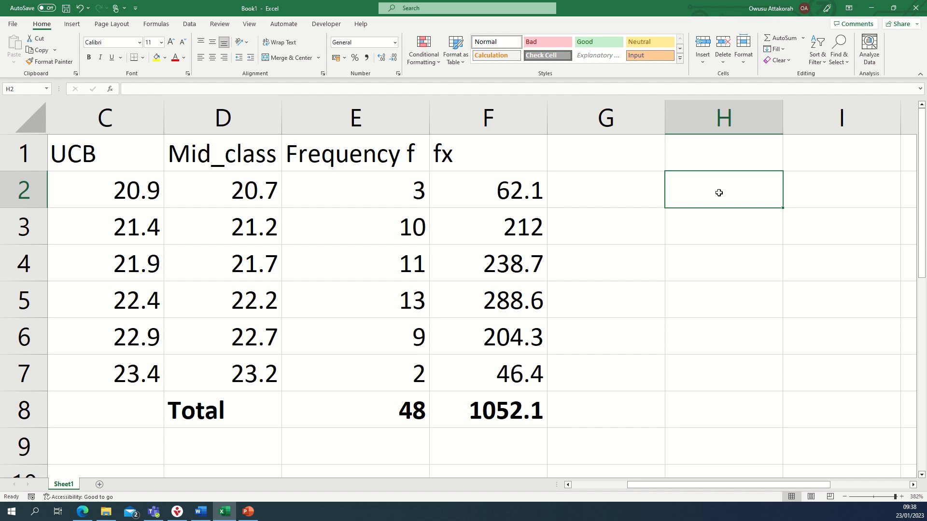
text(T)
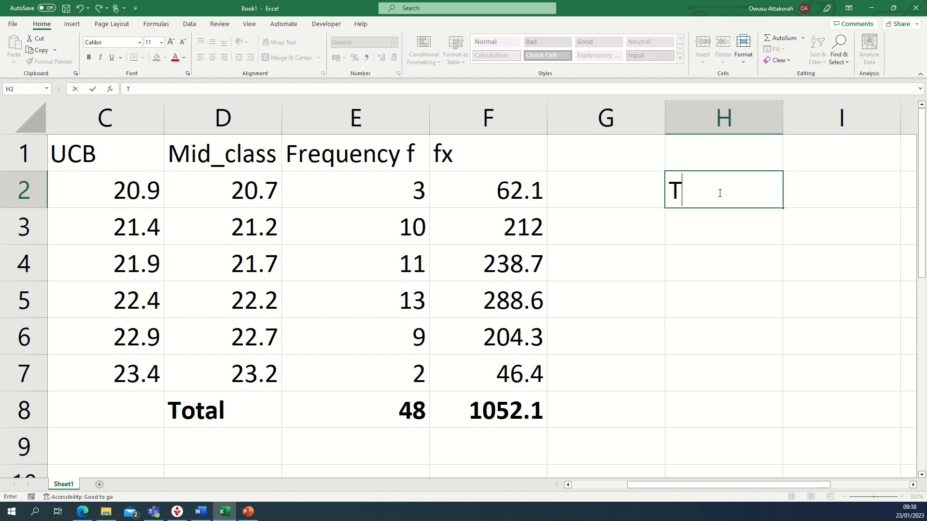
text(otal f)
key(Return)
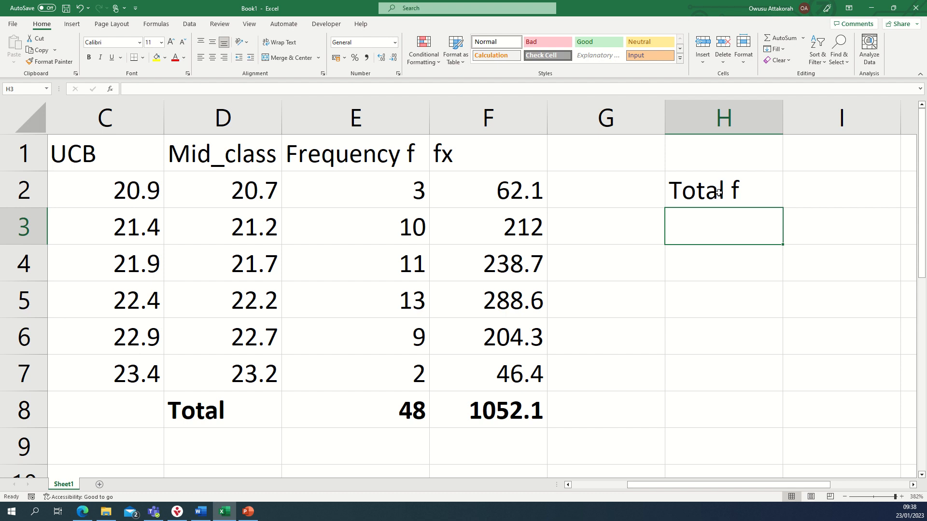
text(Totsl)
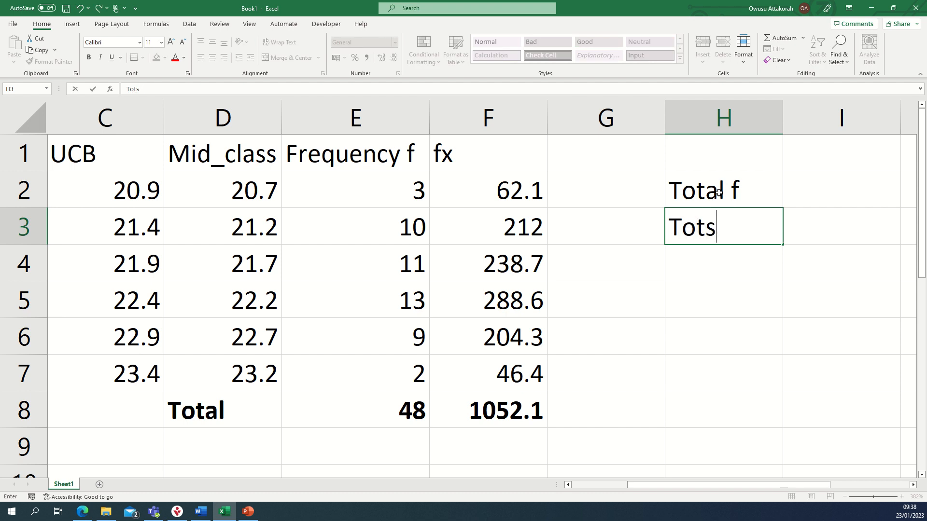
key(BackSpace)
key(BackSpace)
text(al fx)
click(697, 256)
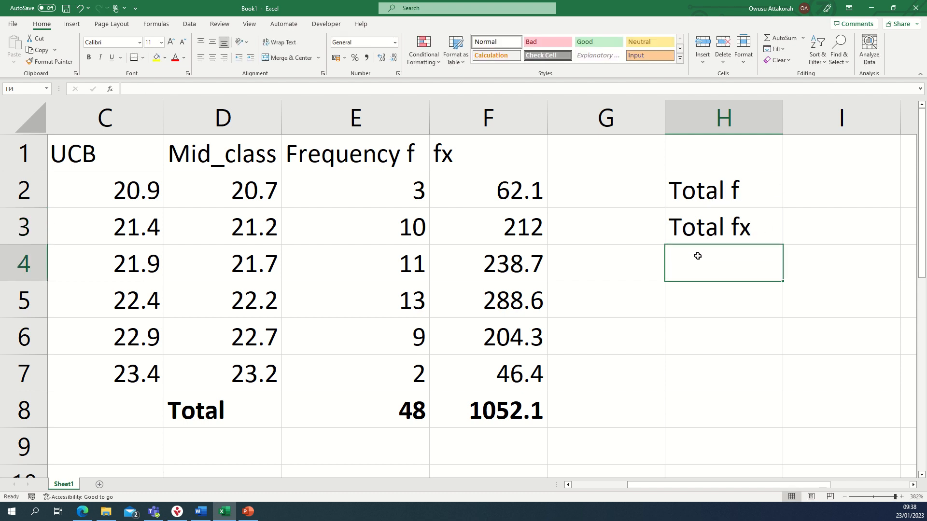
text(an)
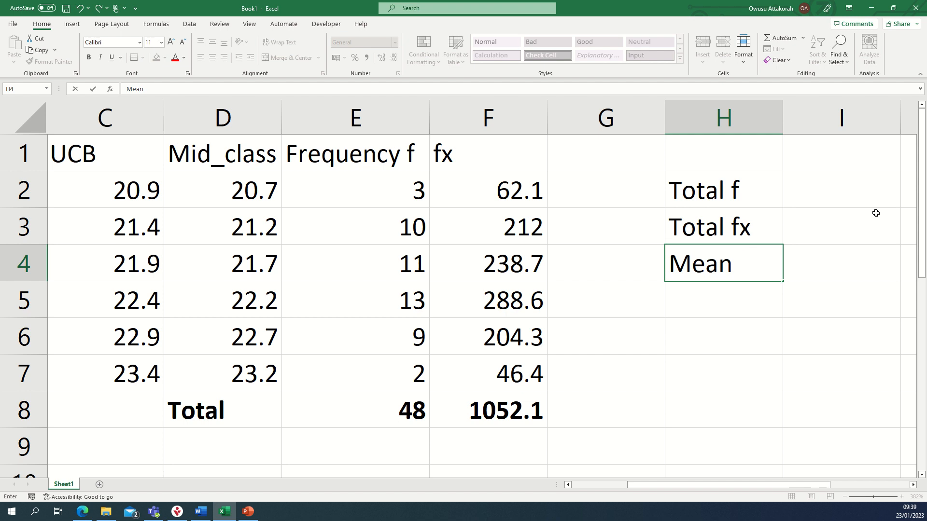
- Link the Total f value in I2 to E8 and the Total fx value in I3 to F8
click(832, 192)
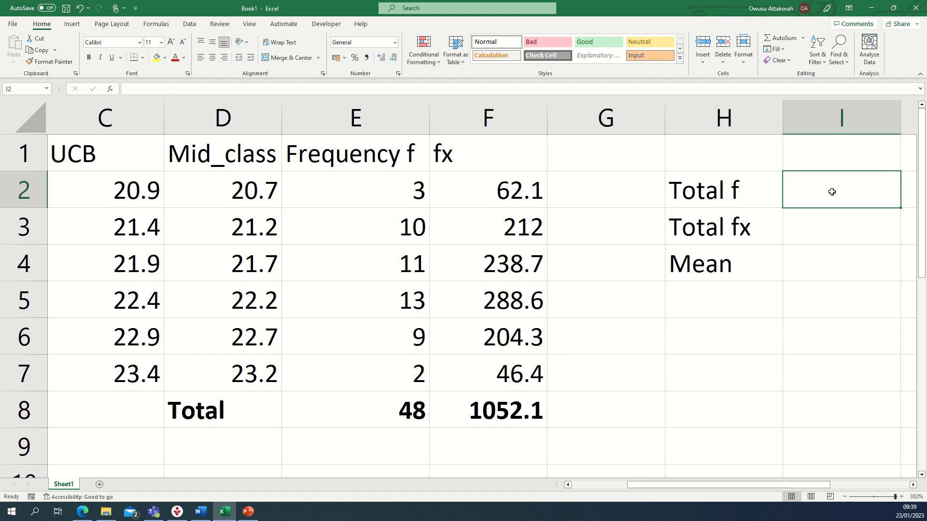
text(=)
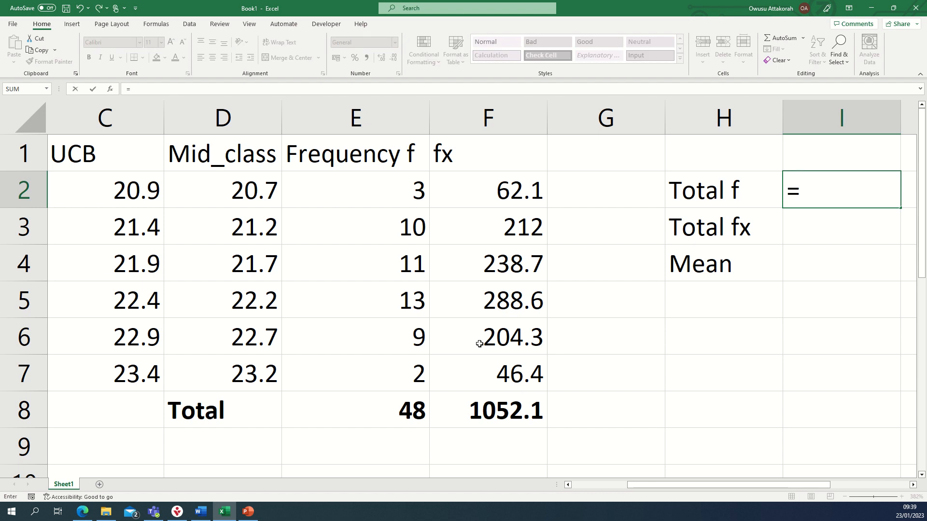
click(382, 413)
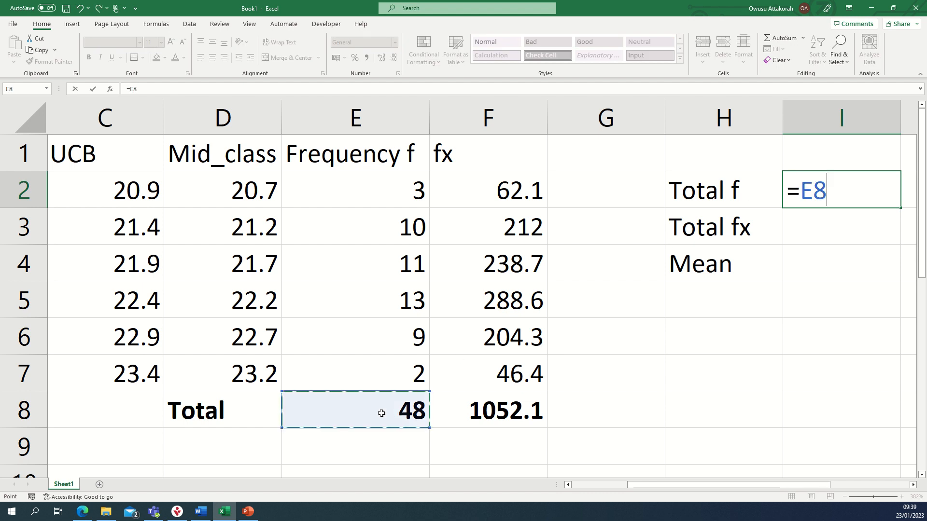
key(Return)
scroll(544, 341, down, 1)
scroll(683, 343, up, 1)
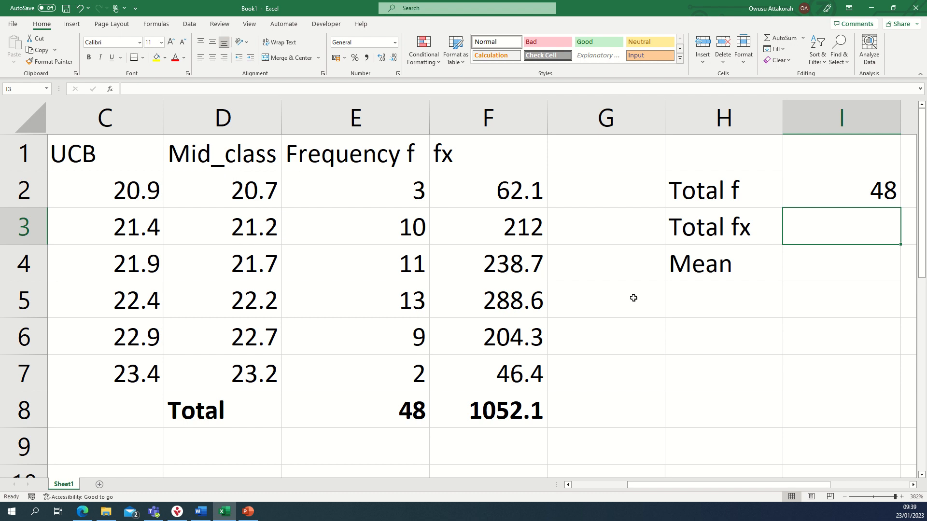
text(=)
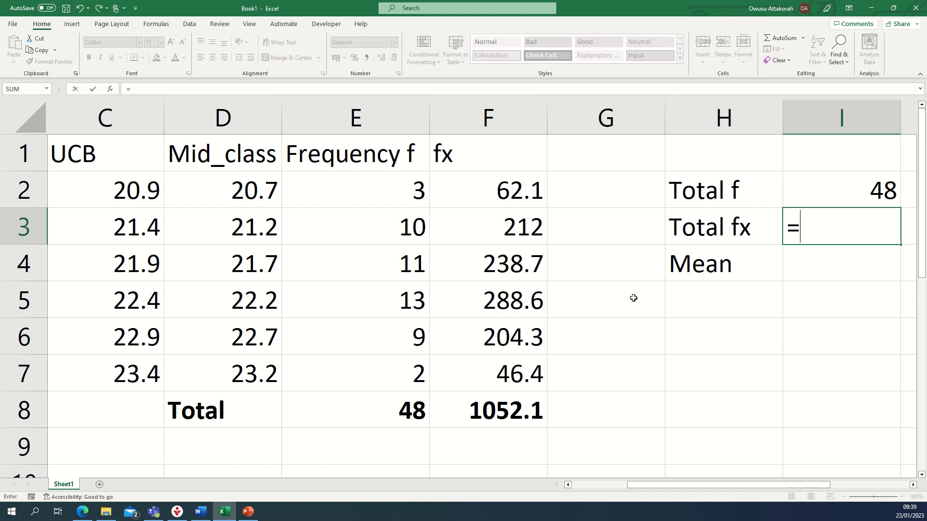
click(502, 412)
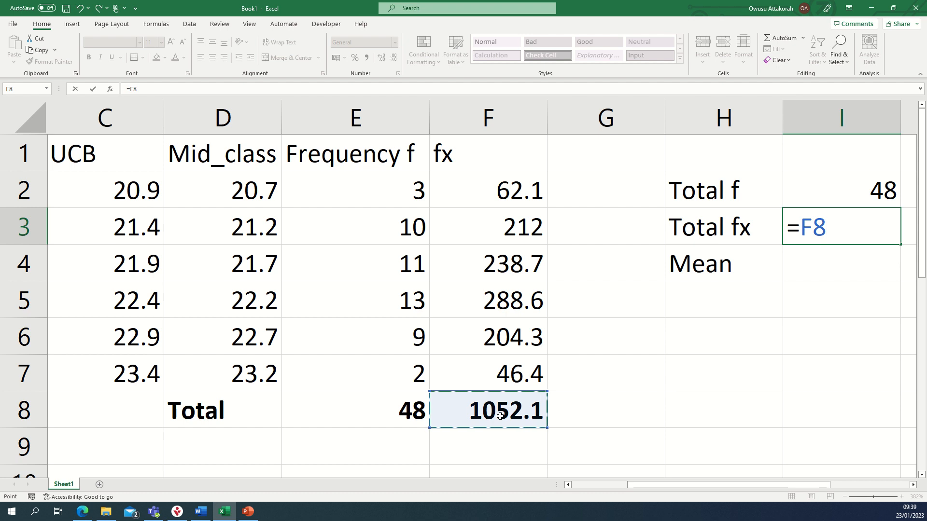
key(Return)
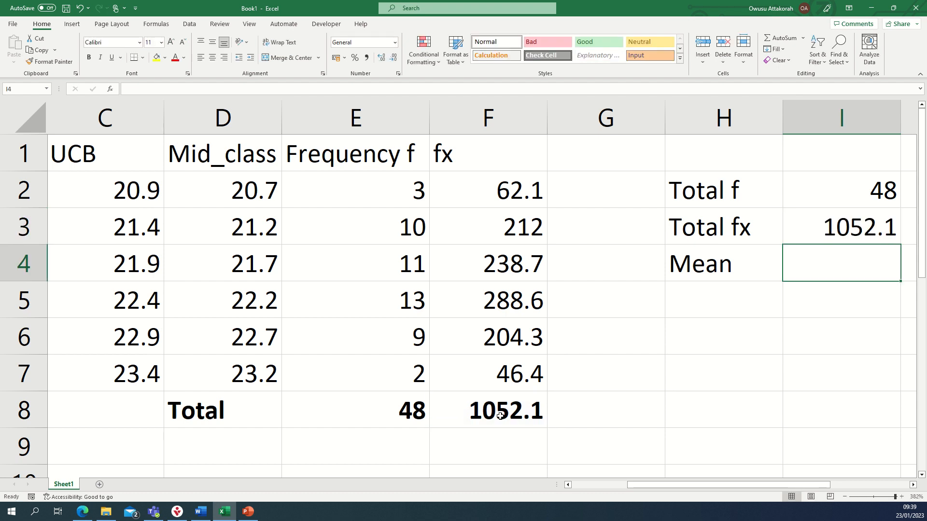
- Check the grouped mean formula in the Word document, then return to Excel and calculate the Mean in I4 with =I3/I2
click(197, 517)
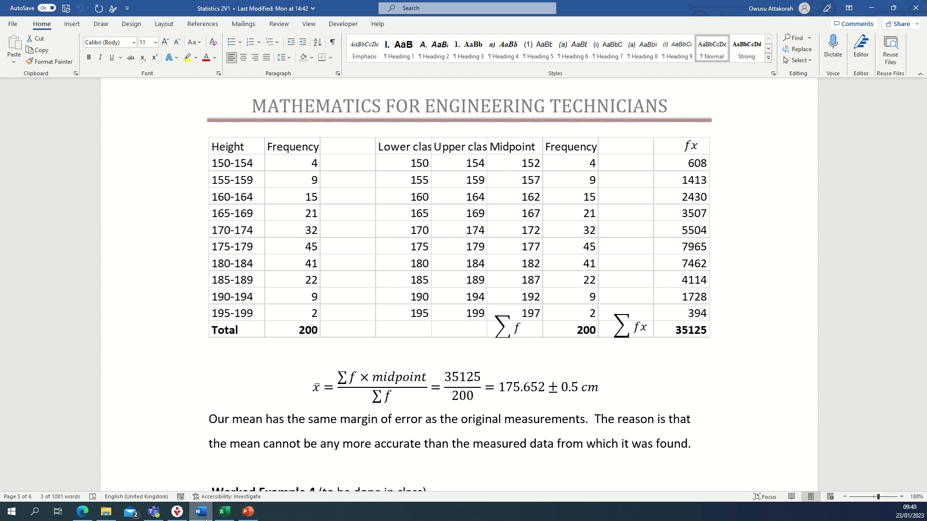
mouse_move(205, 519)
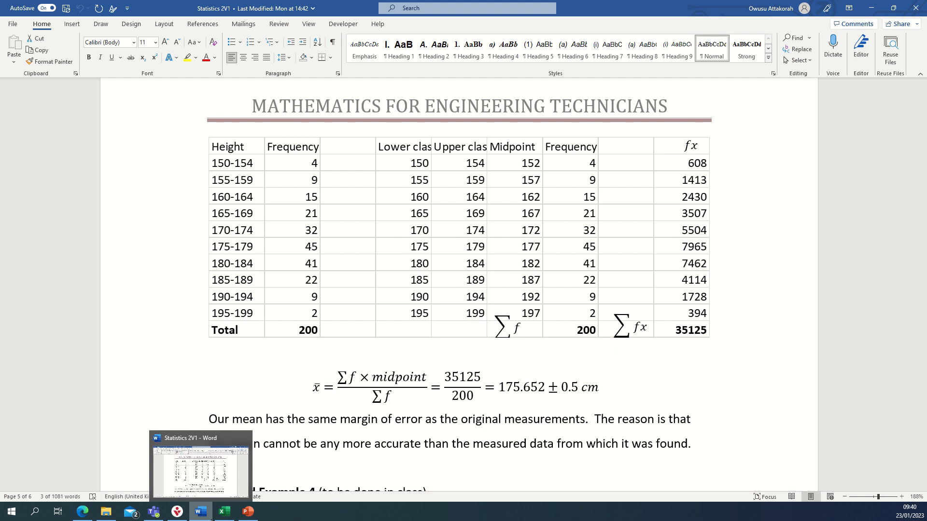
click(224, 512)
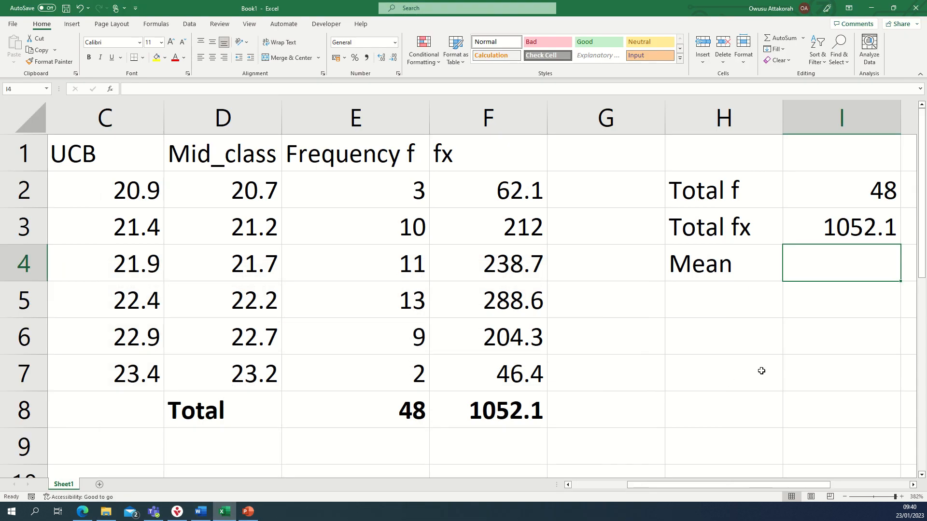
text(=)
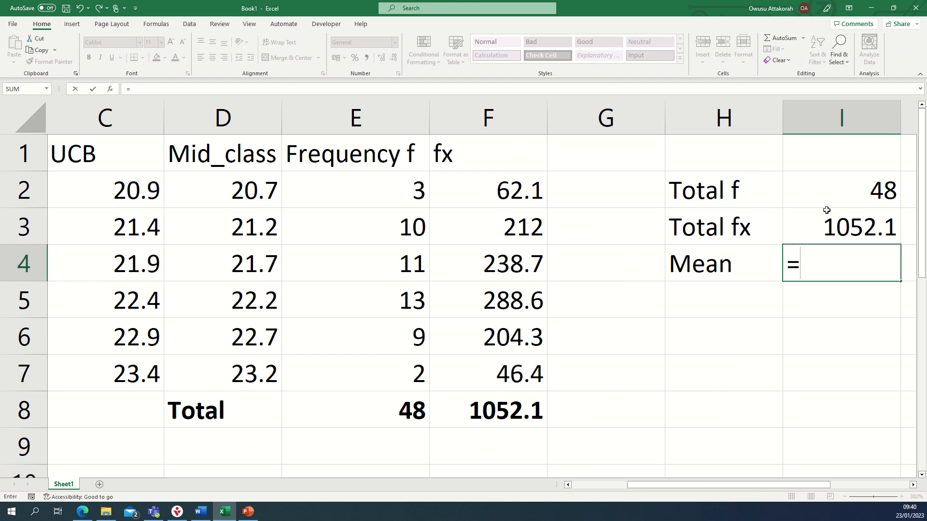
click(840, 223)
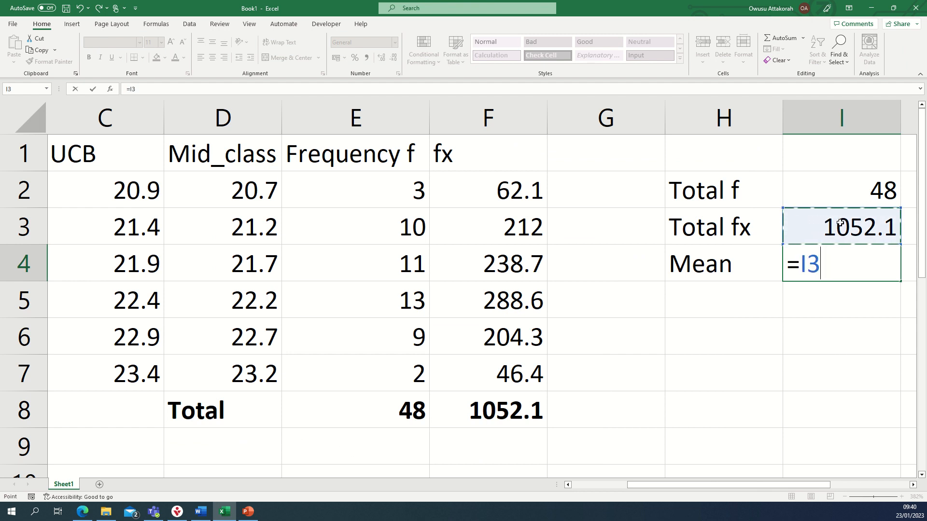
text(/)
click(866, 187)
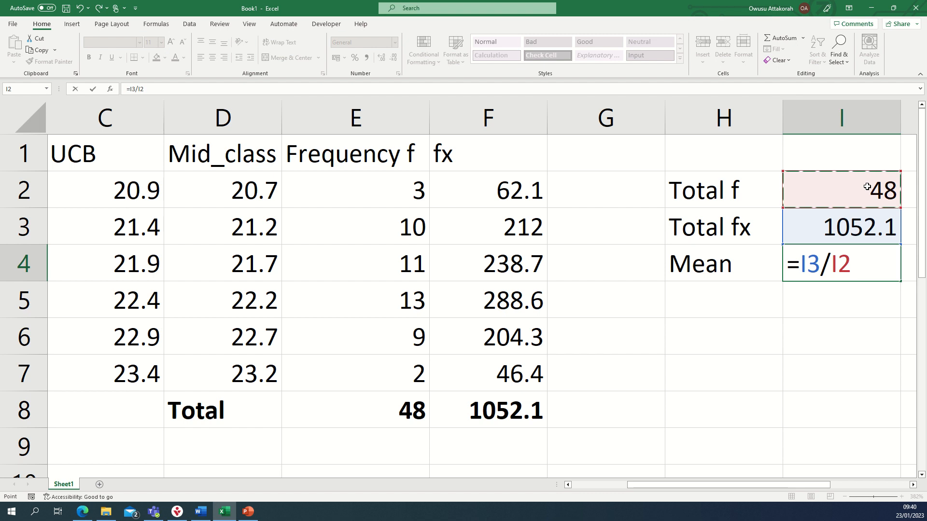
key(Return)
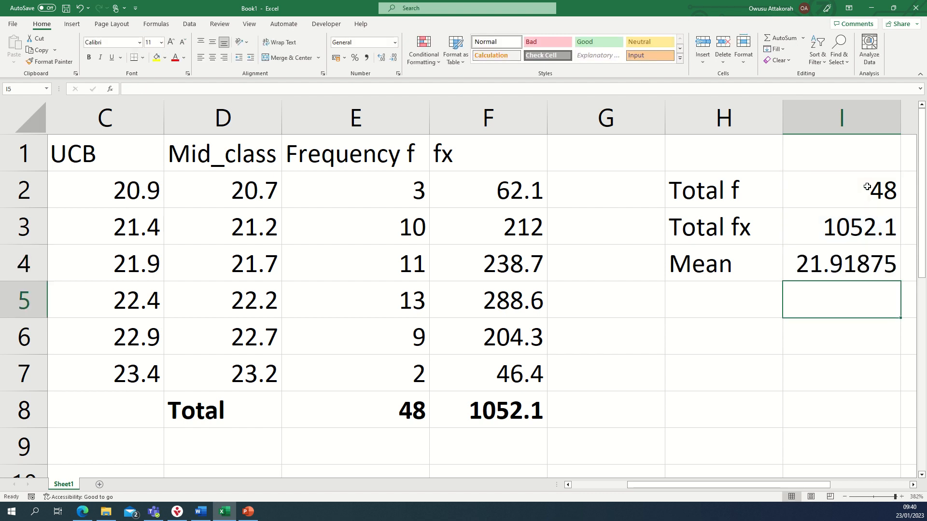
- Reduce the displayed precision of the mean in I4 to two decimal places
click(864, 259)
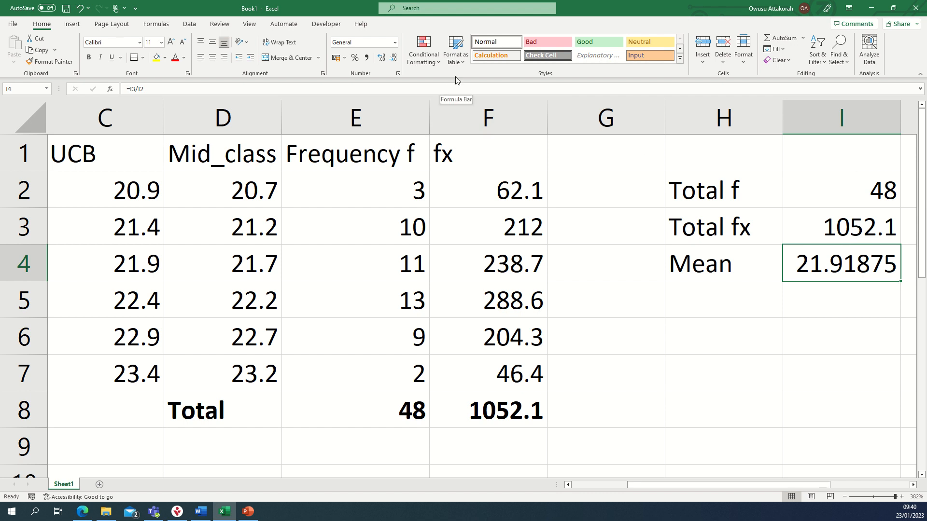
click(394, 59)
click(394, 58)
click(394, 59)
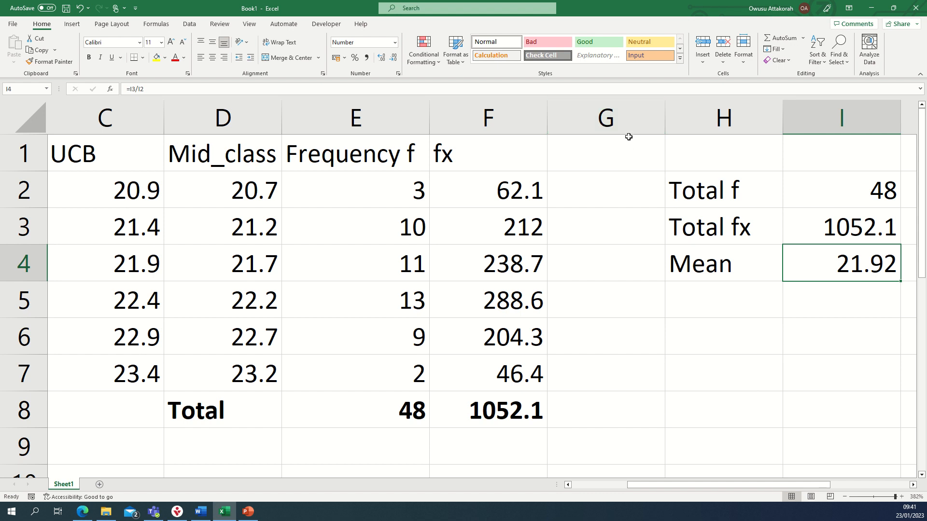
- Insert a new column at column G, before the summary labels
click(618, 112)
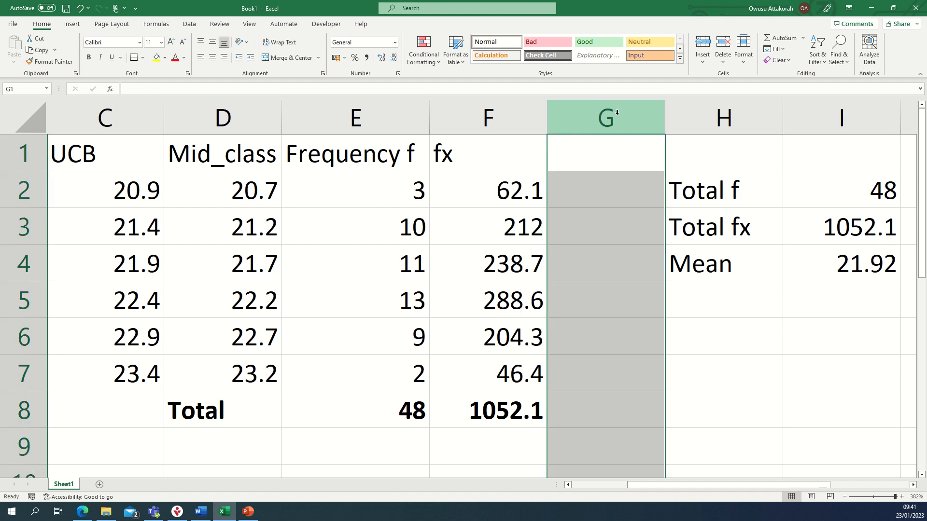
click(709, 299)
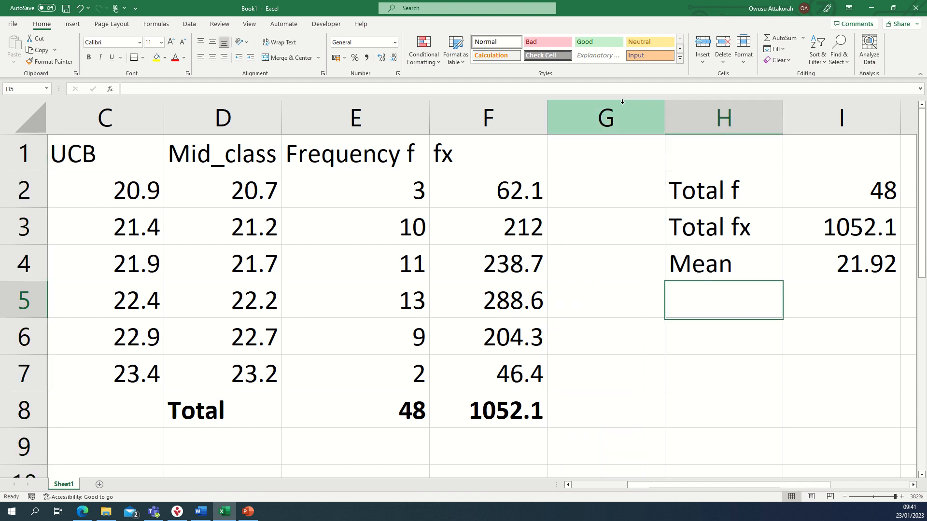
right_click(620, 102)
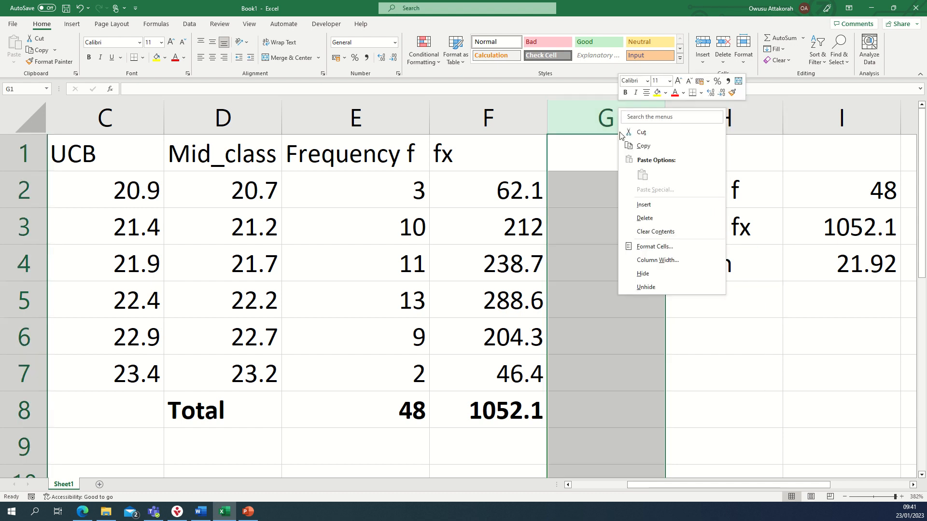
click(644, 205)
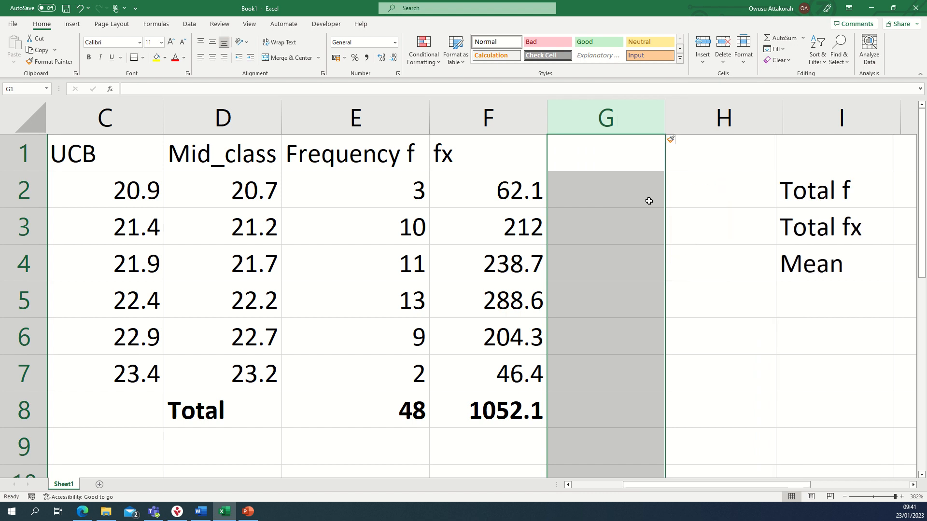
- Enter the header Cum freq fm in G1 and autofit column G to its text
click(629, 153)
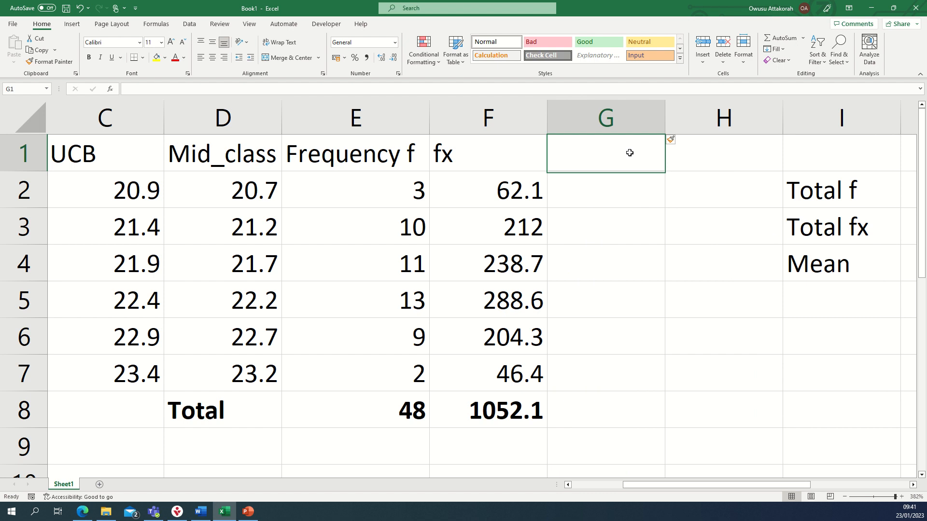
text(Cumm)
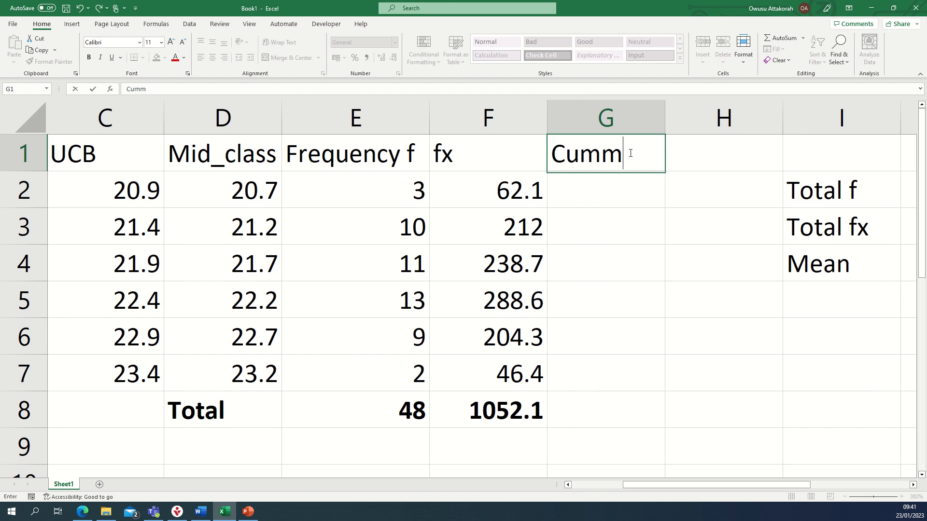
key(BackSpace)
text(freq fm)
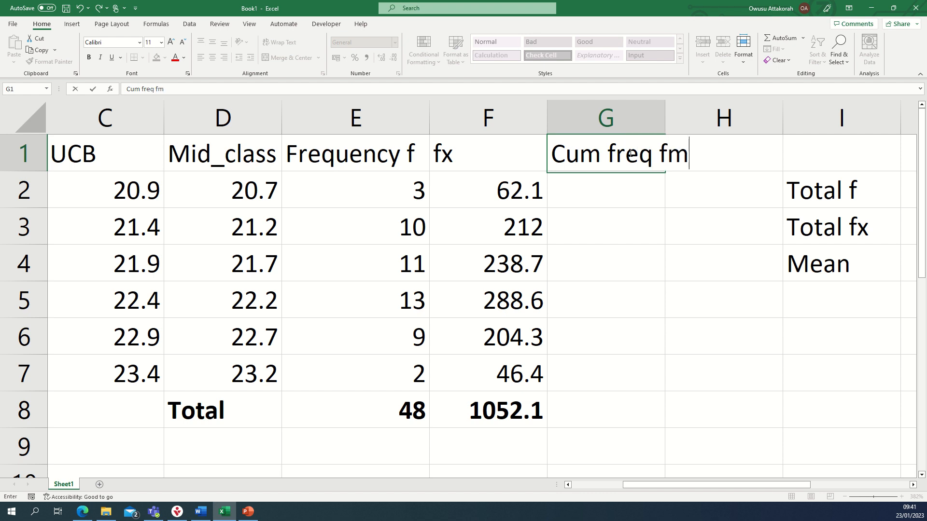
key(Return)
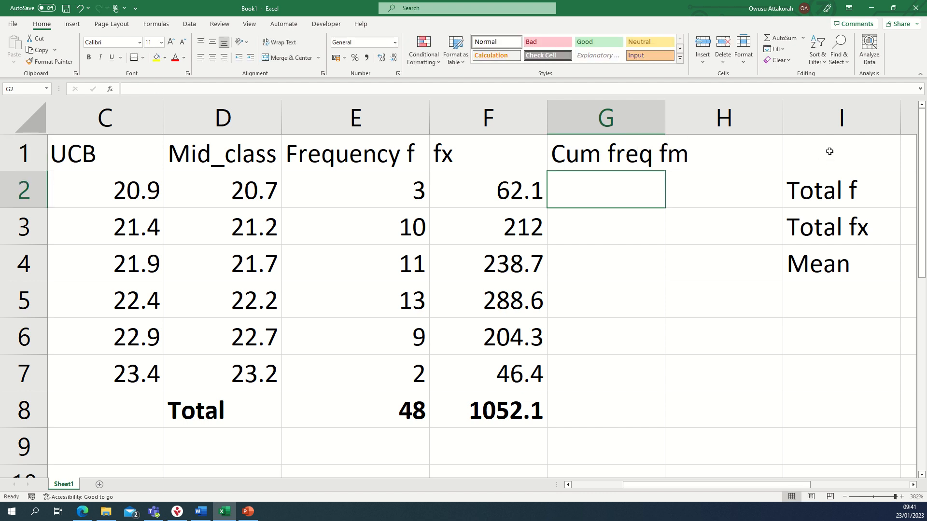
double_click(665, 114)
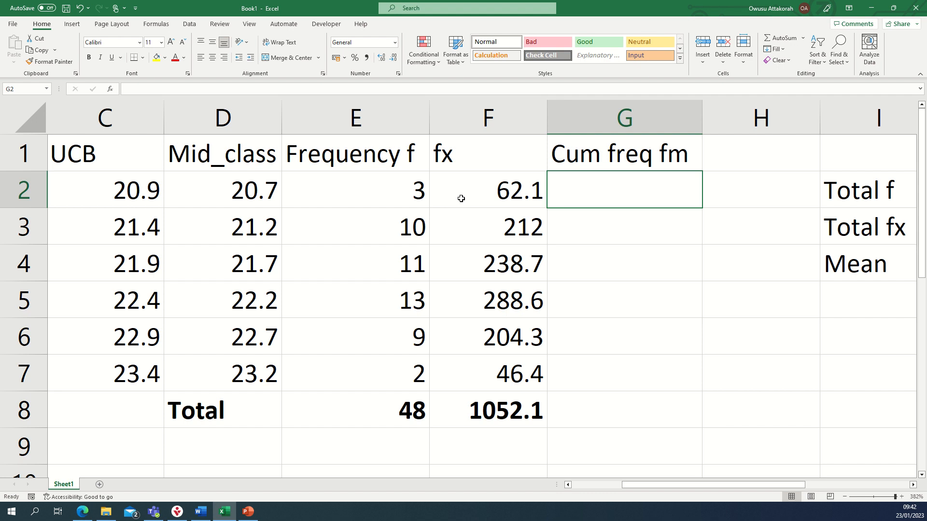
- Start the cumulative frequencies with the formulas =E2 in G2 and =G2+E3 in G3
text(=)
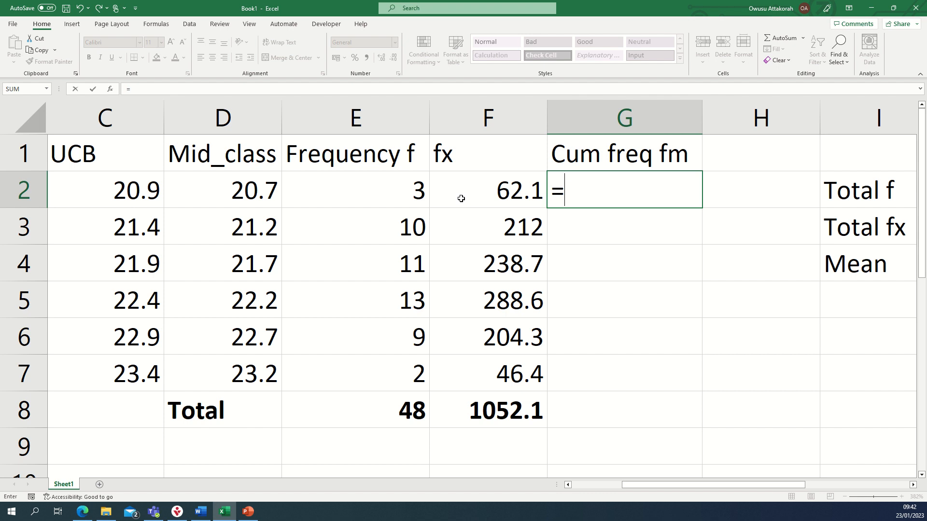
click(407, 189)
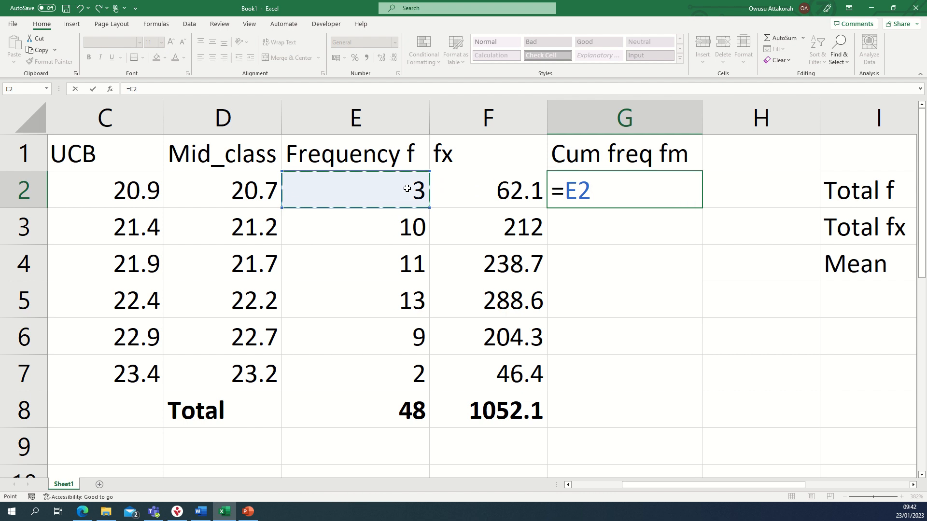
key(Return)
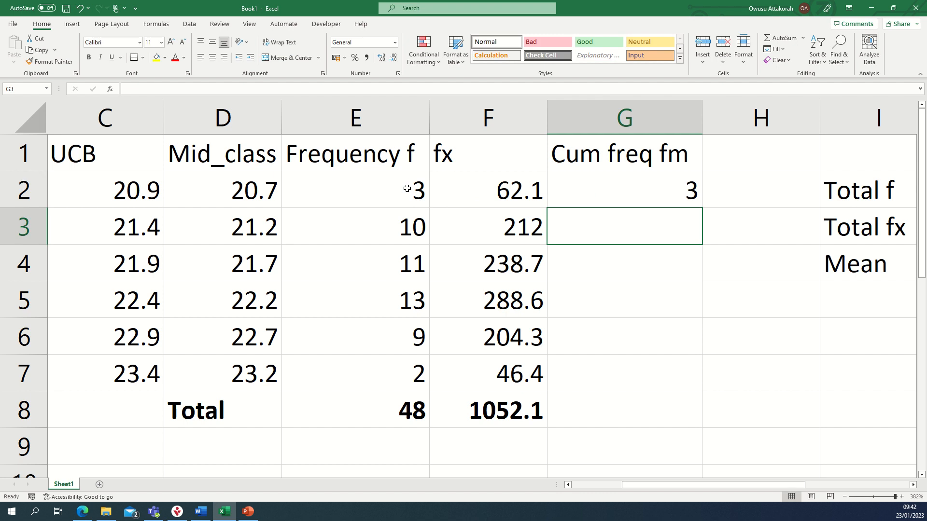
text(=)
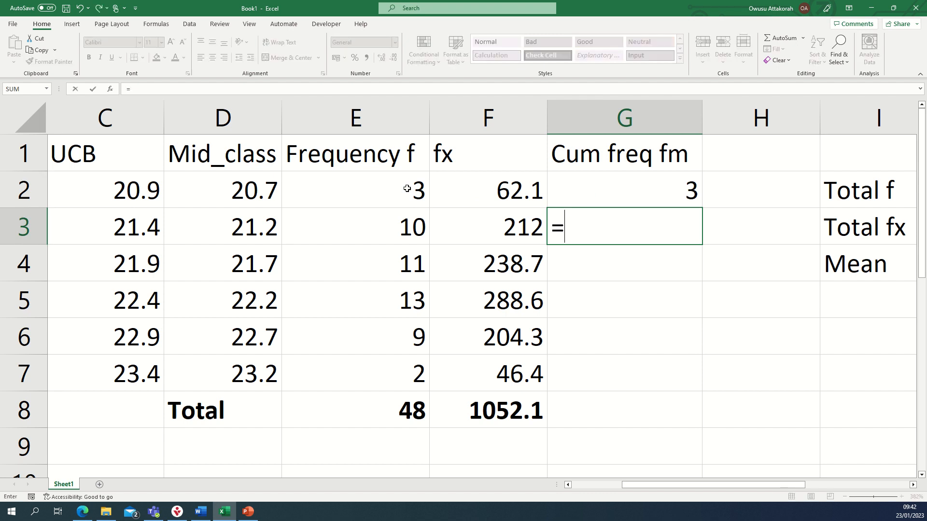
click(671, 186)
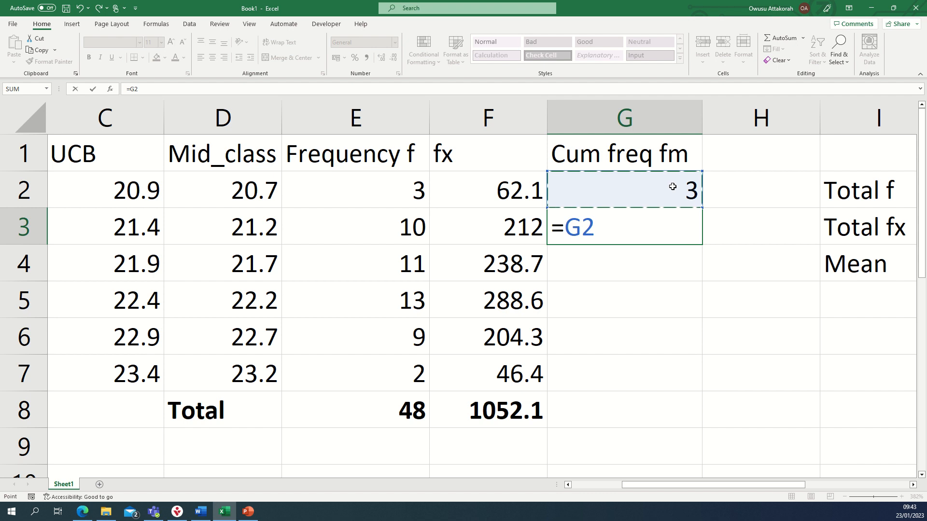
text(+)
click(414, 226)
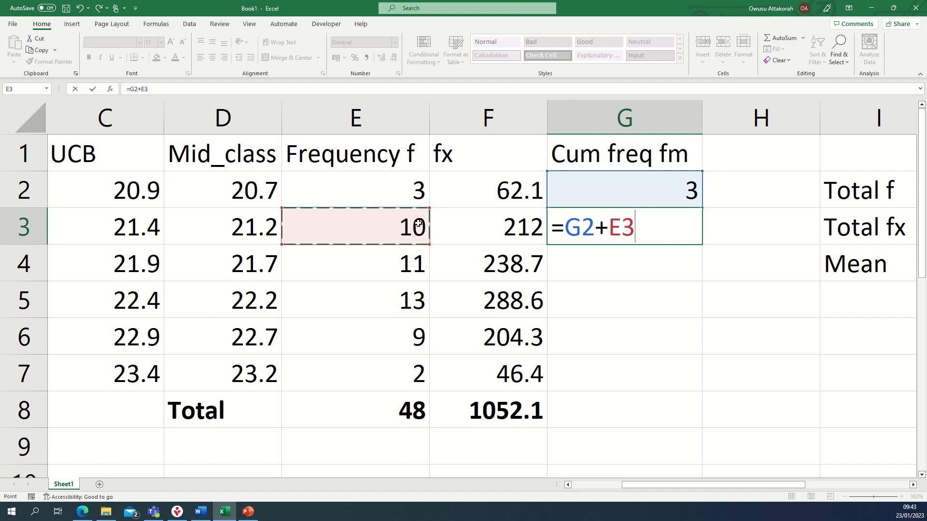
key(Return)
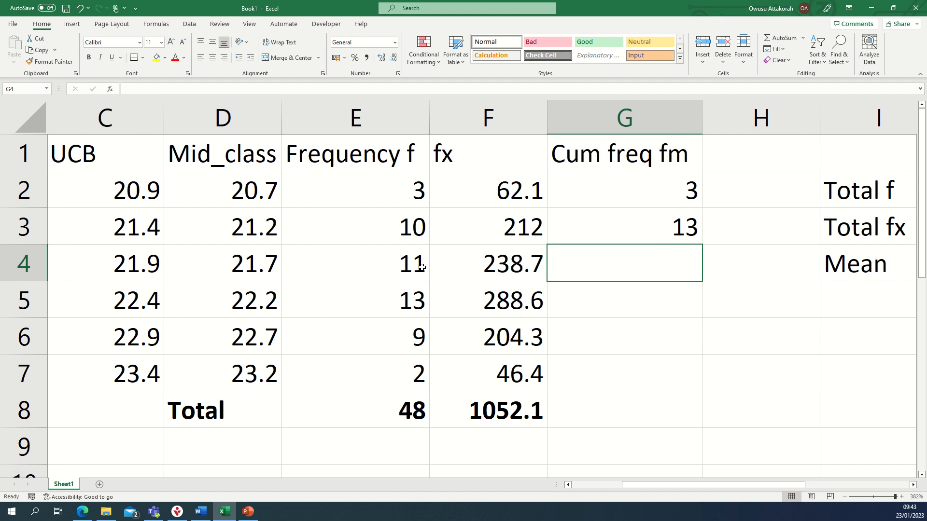
- Fill the cumulative frequency formula from G3 down to G7 and compare the last value with the total frequency in E8
click(679, 229)
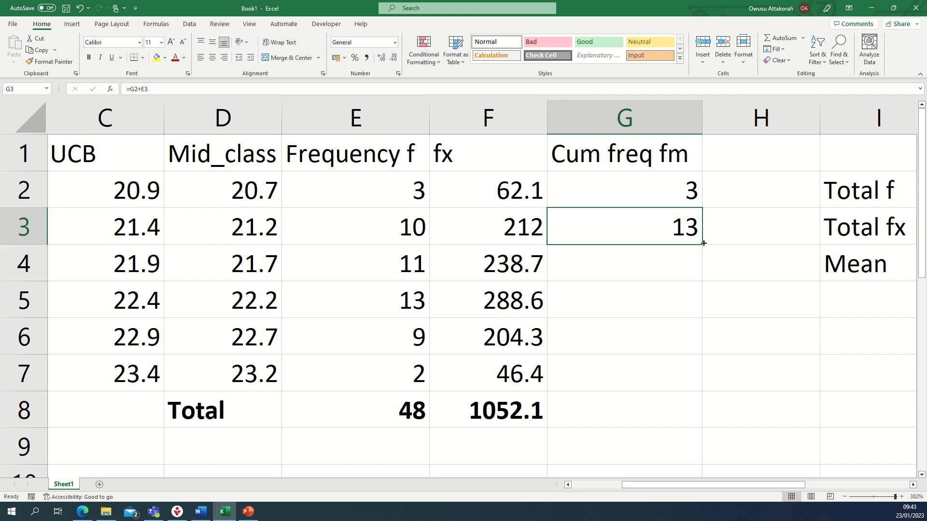
drag(703, 244, 708, 388)
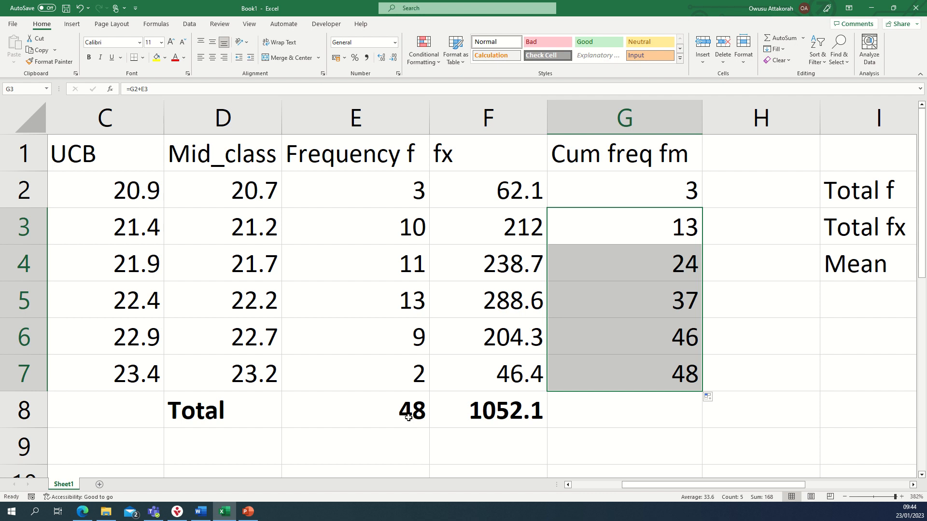
click(408, 418)
click(694, 373)
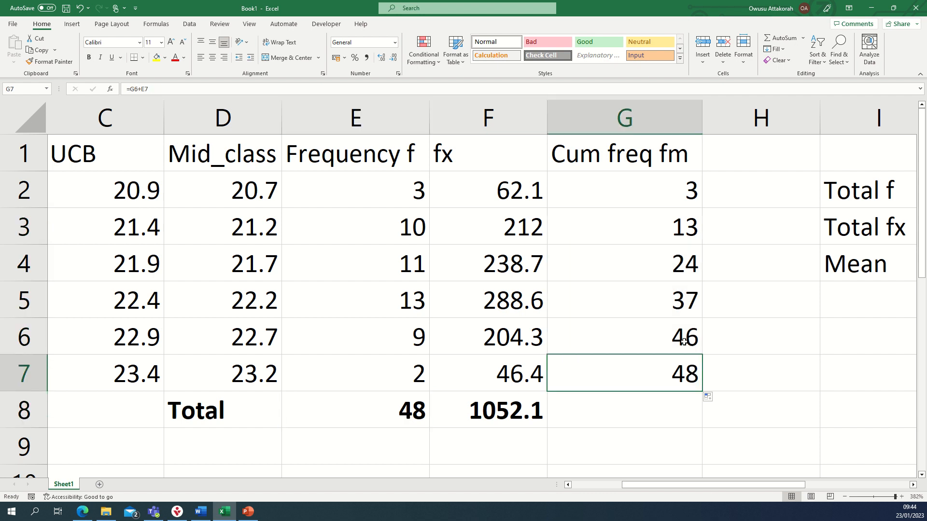
- Make the last cumulative frequency in G7 bold and compare it with the total frequency in E8
click(72, 24)
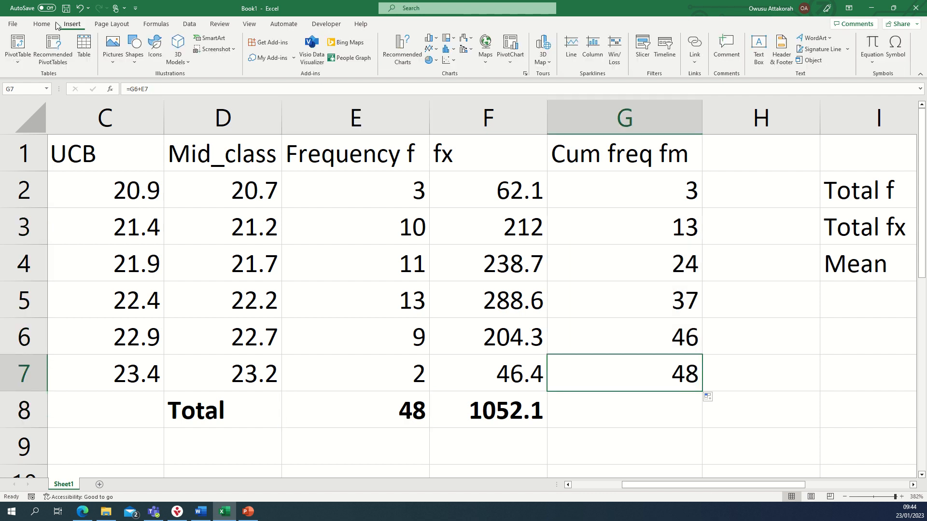
click(48, 26)
click(89, 58)
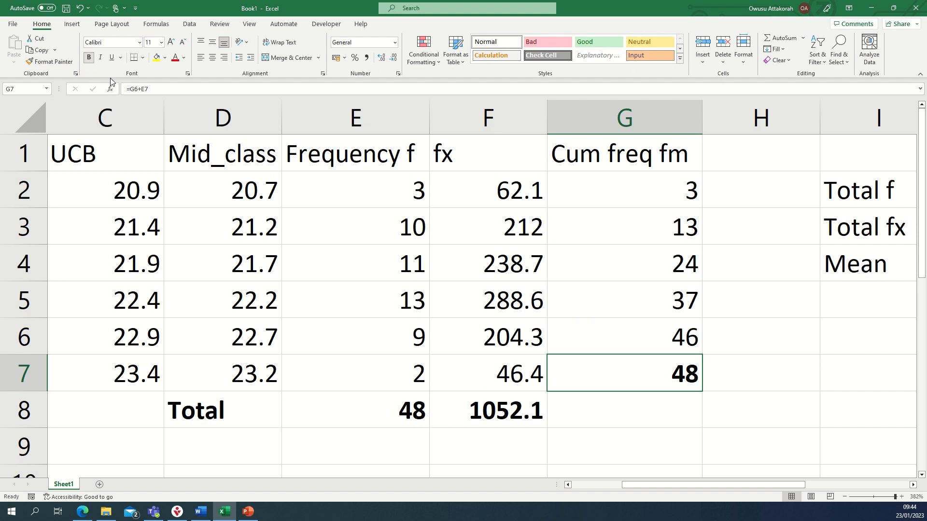
click(402, 406)
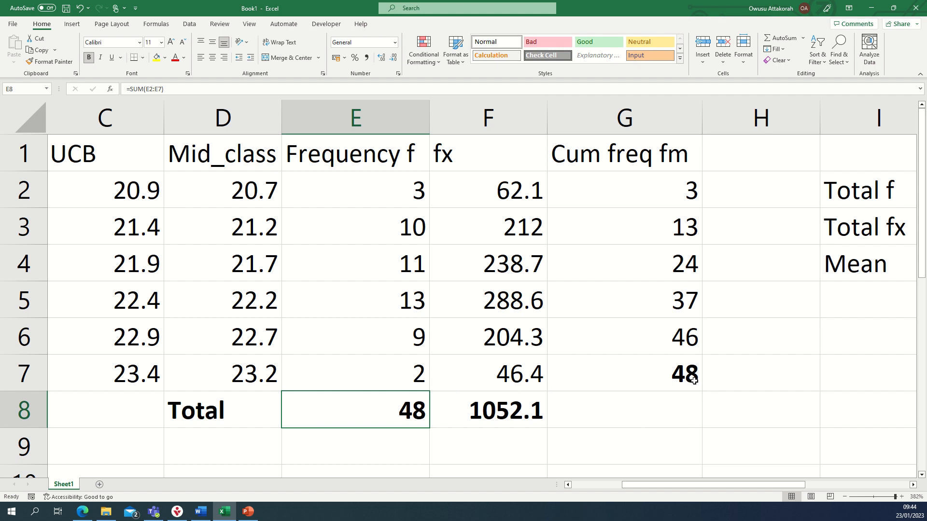
mouse_move(407, 4)
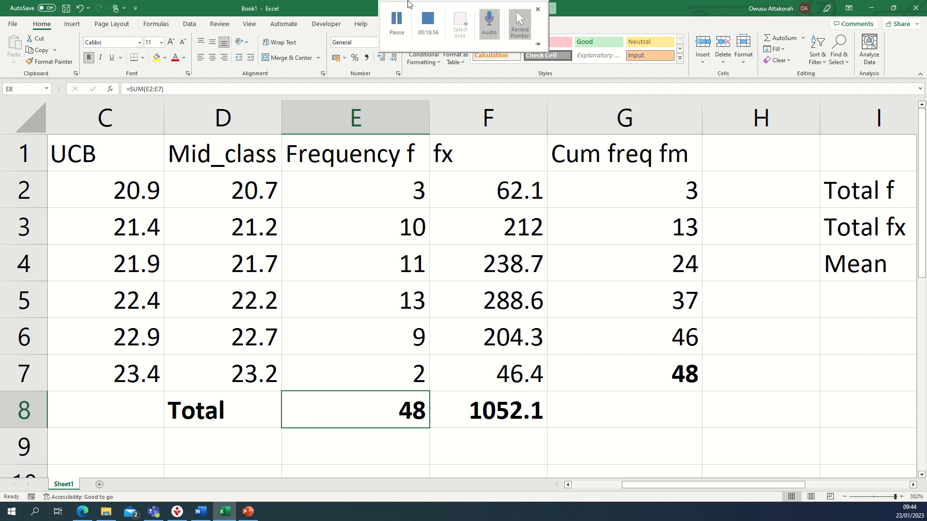
click(396, 22)
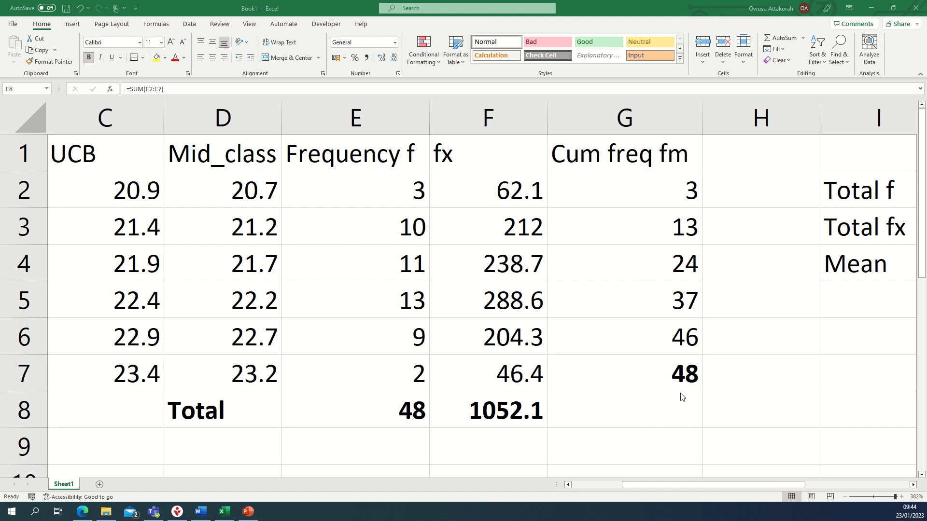
- Color the last cumulative frequency in G7 and the total frequency in E8 red
click(688, 375)
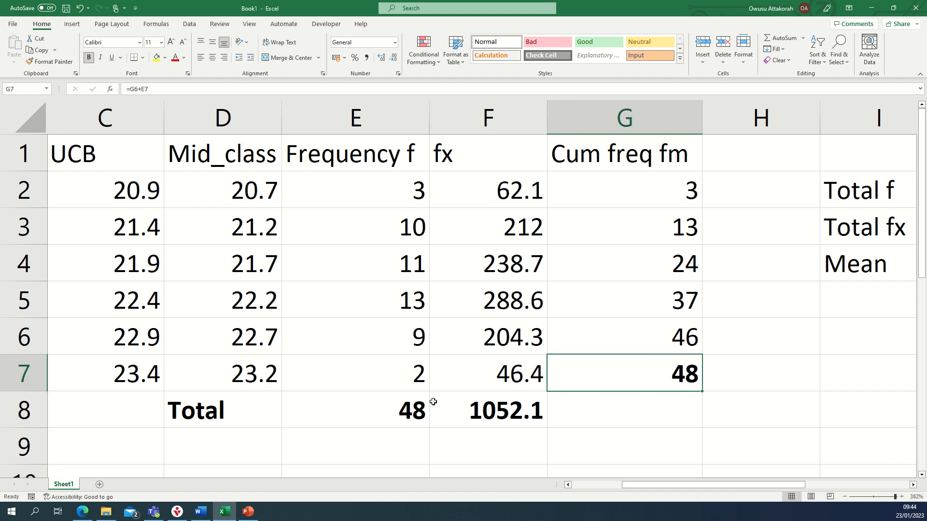
ctrl+click(417, 405)
click(175, 57)
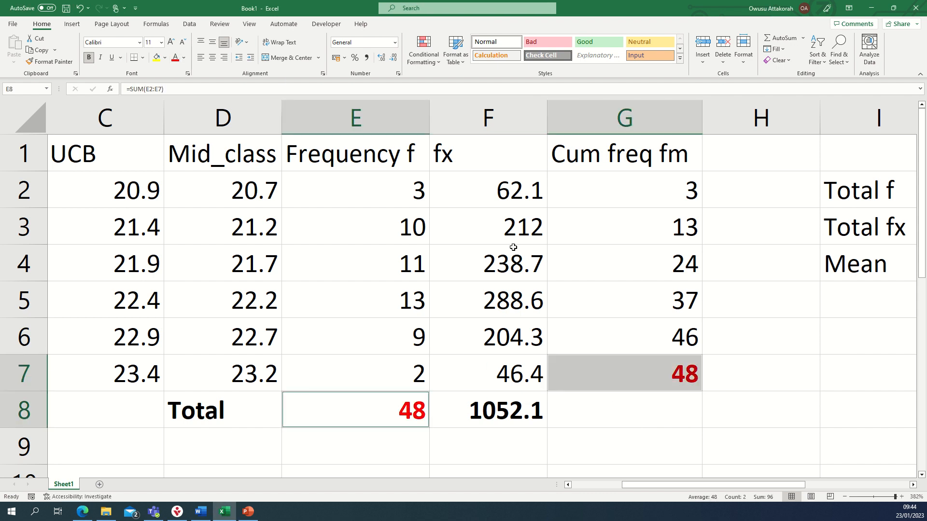
click(768, 362)
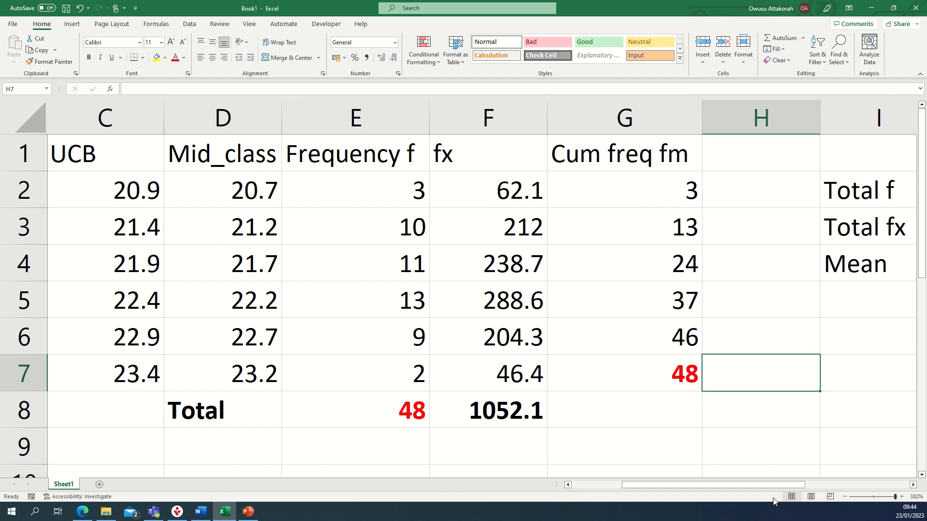
- Insert the recommended scatter chart with connecting lines from the class midpoints and frequencies in D2:E7
drag(752, 491, 804, 482)
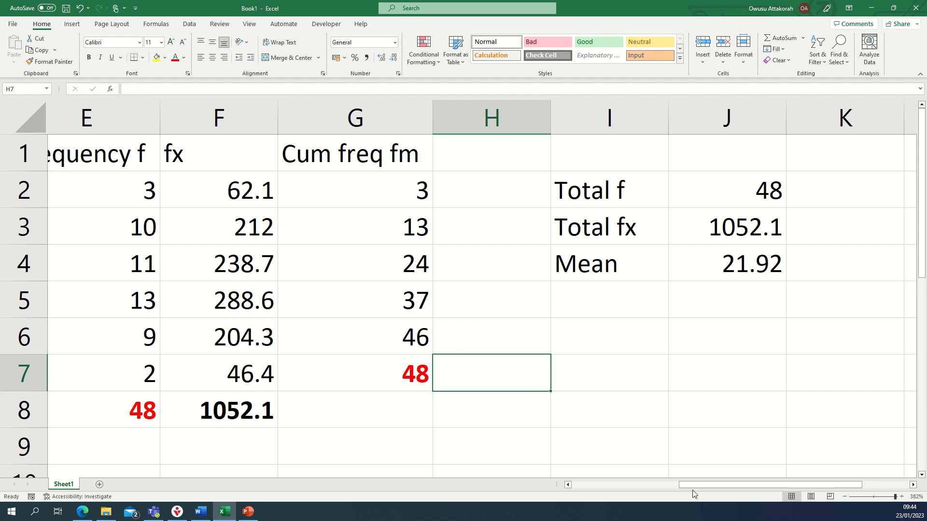
drag(690, 486, 642, 485)
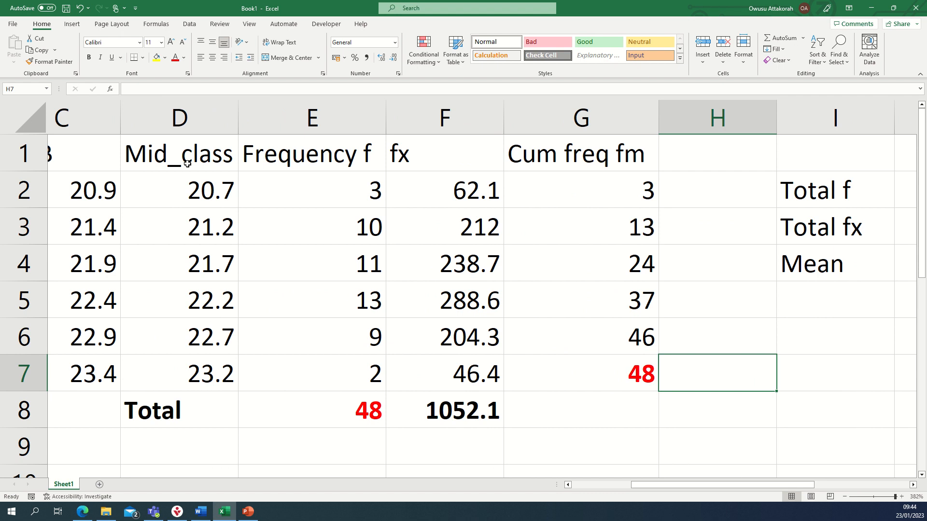
drag(661, 485, 610, 483)
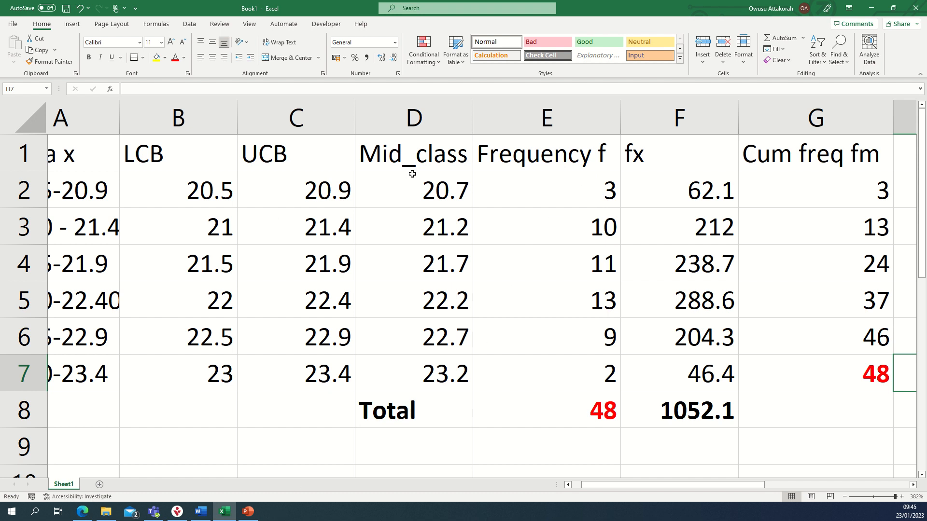
drag(416, 180, 453, 362)
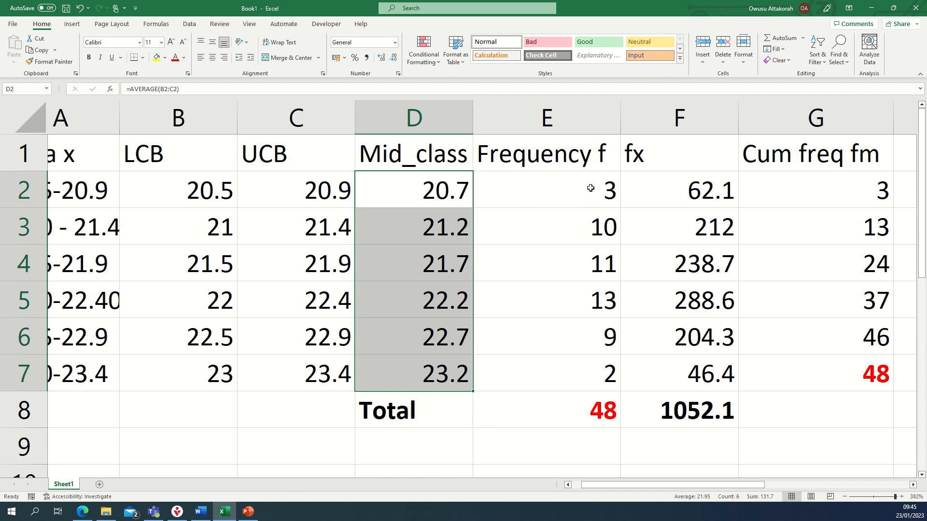
key(ctrl+q)
click(449, 181)
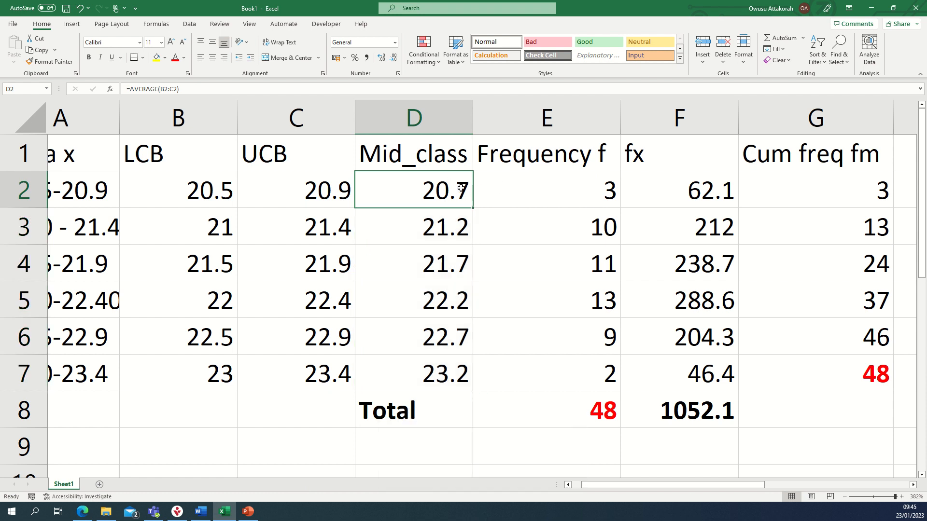
drag(443, 186, 557, 365)
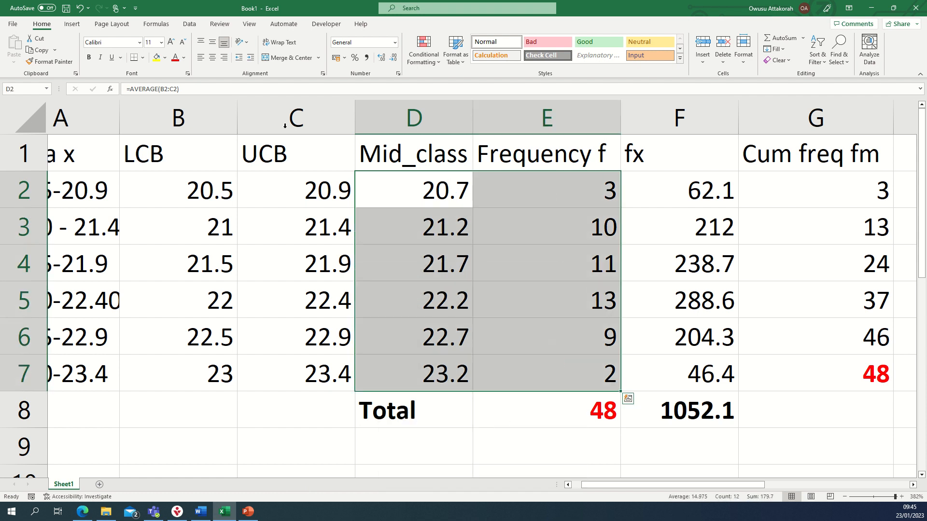
click(328, 27)
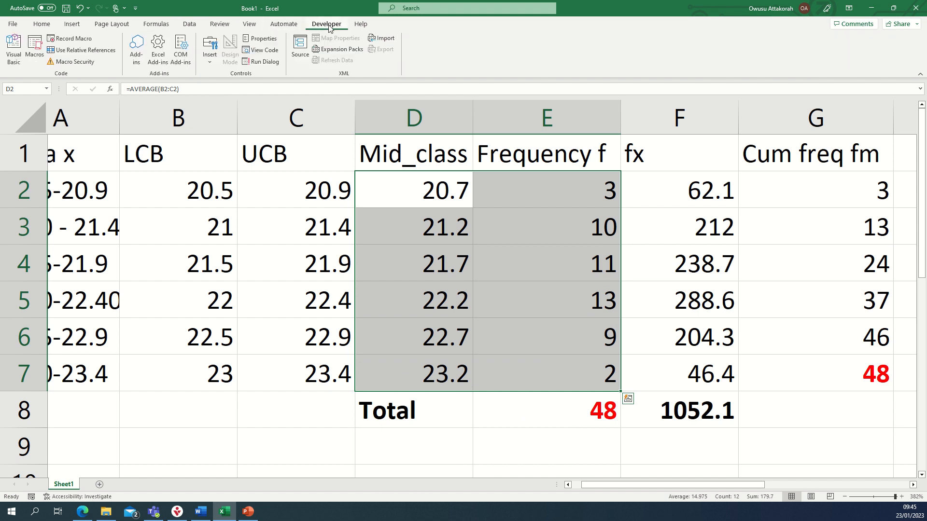
click(71, 23)
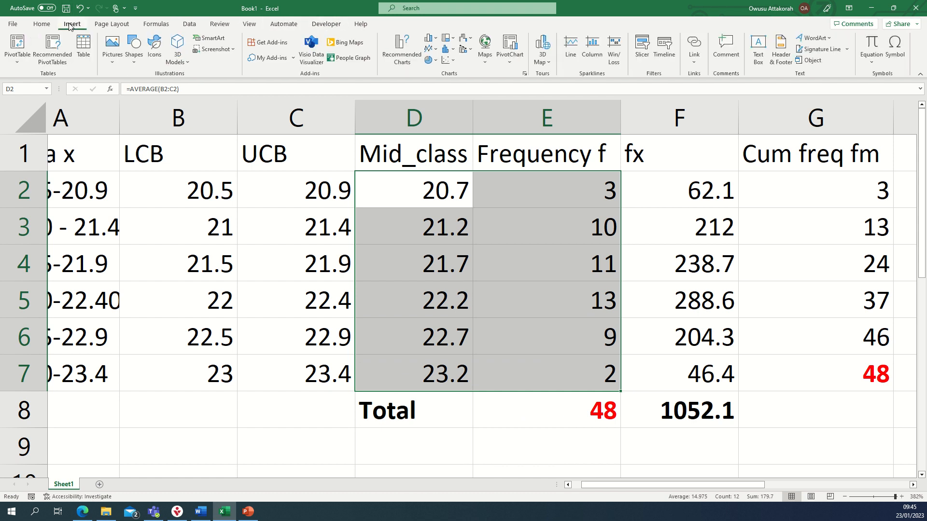
click(386, 52)
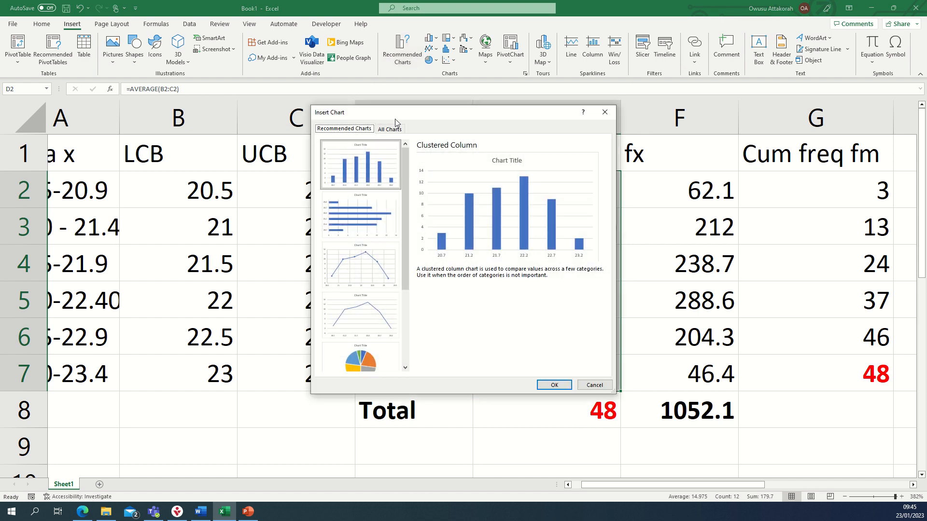
click(363, 264)
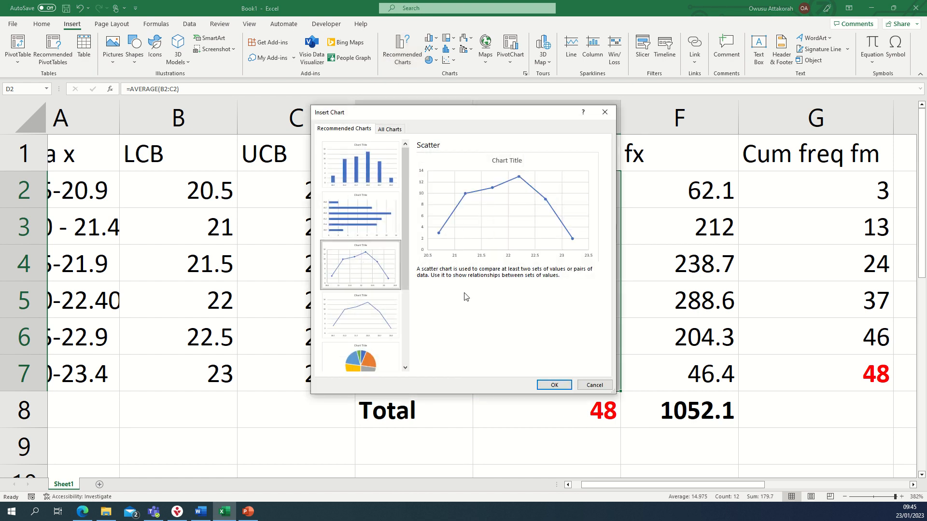
click(554, 386)
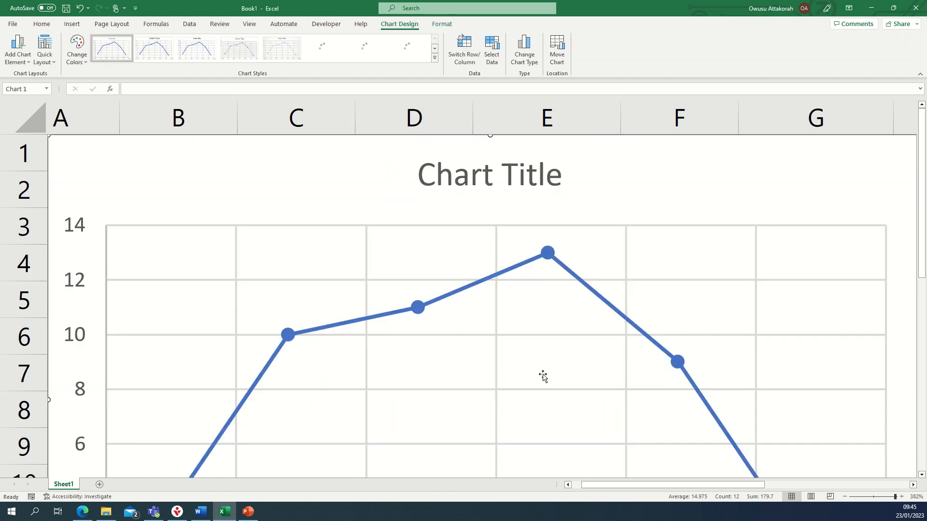
- Examine both ends of the frequency polygon and undo the chart insertion
scroll(478, 316, down, 4)
scroll(478, 316, up, 2)
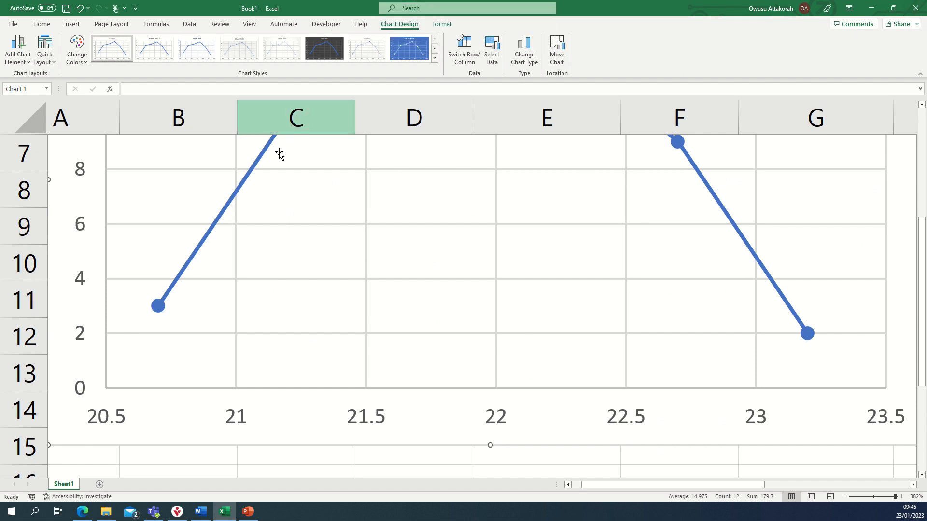
scroll(221, 182, up, 2)
click(80, 9)
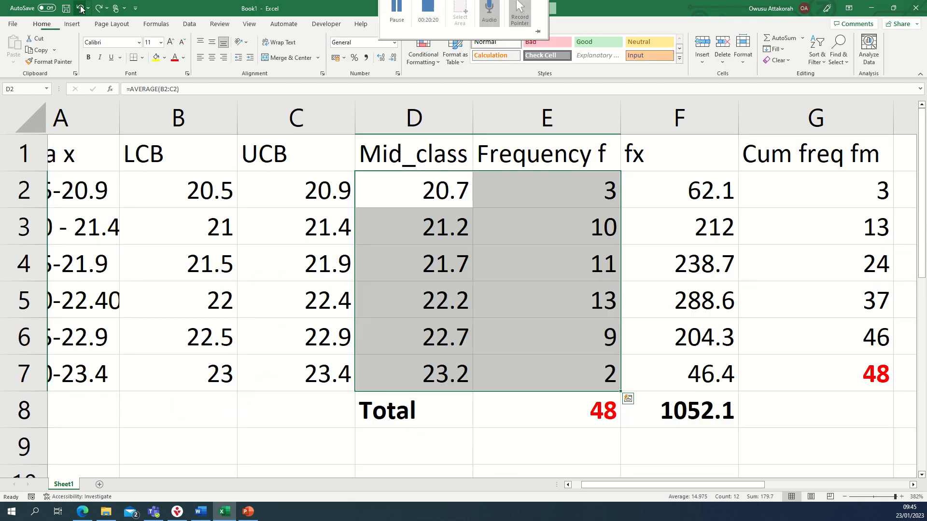
- Insert a blank row at row 2, above the 20.5-20.9 class
click(509, 407)
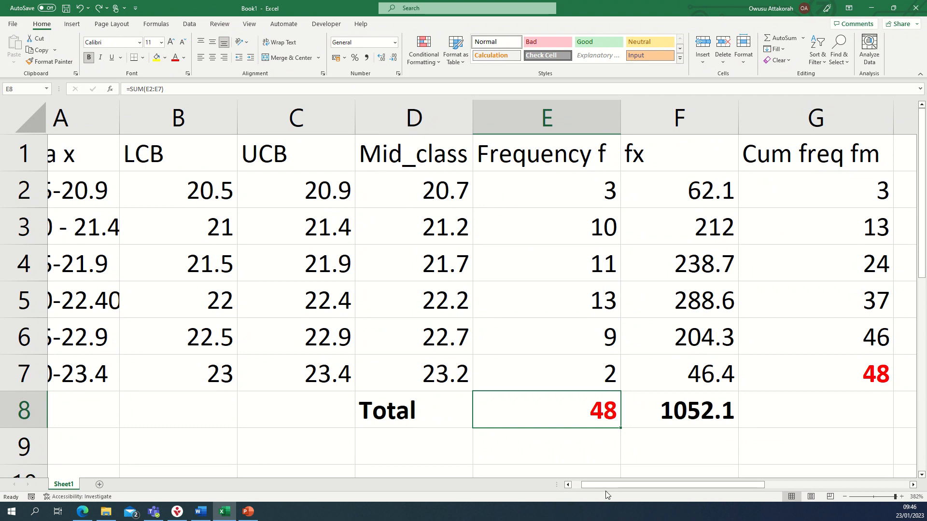
drag(608, 485, 578, 487)
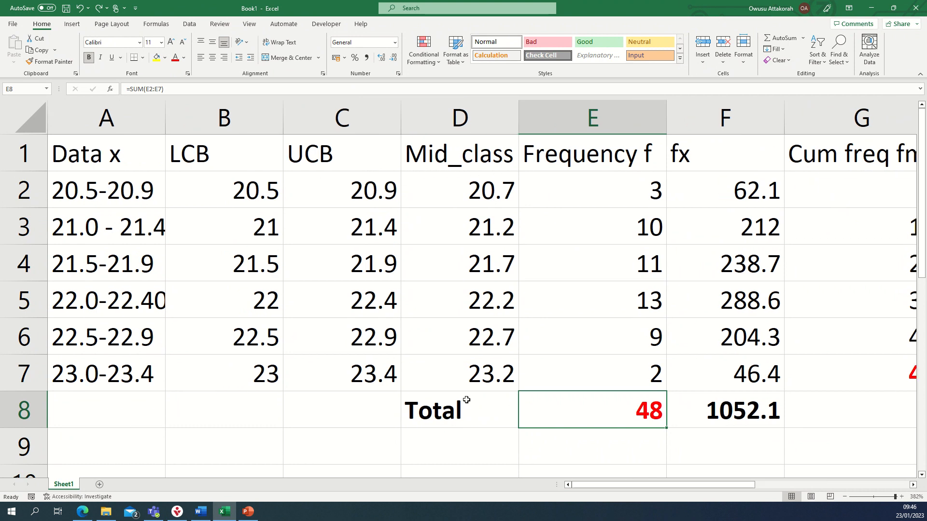
right_click(19, 184)
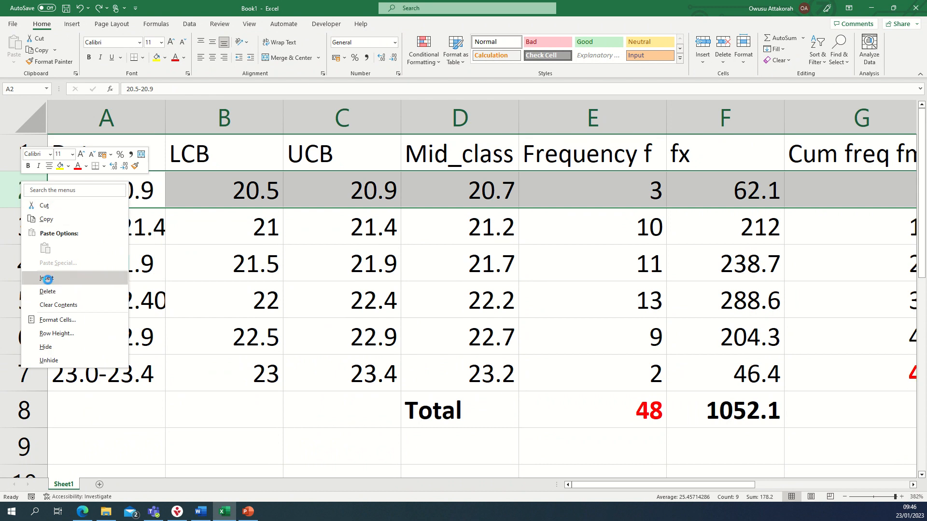
click(47, 279)
click(563, 287)
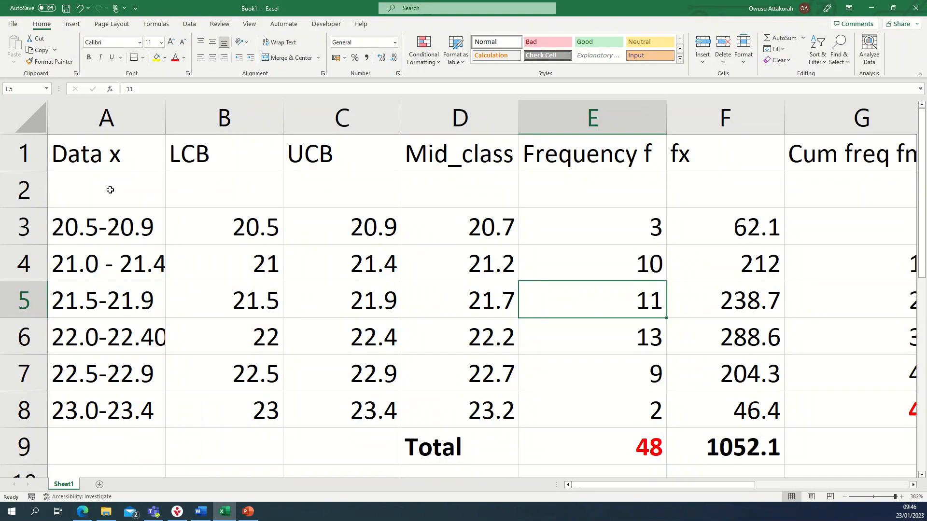
- Enter 20.3 in D2 as the midpoint of an extra class before the first one
drag(114, 189, 317, 202)
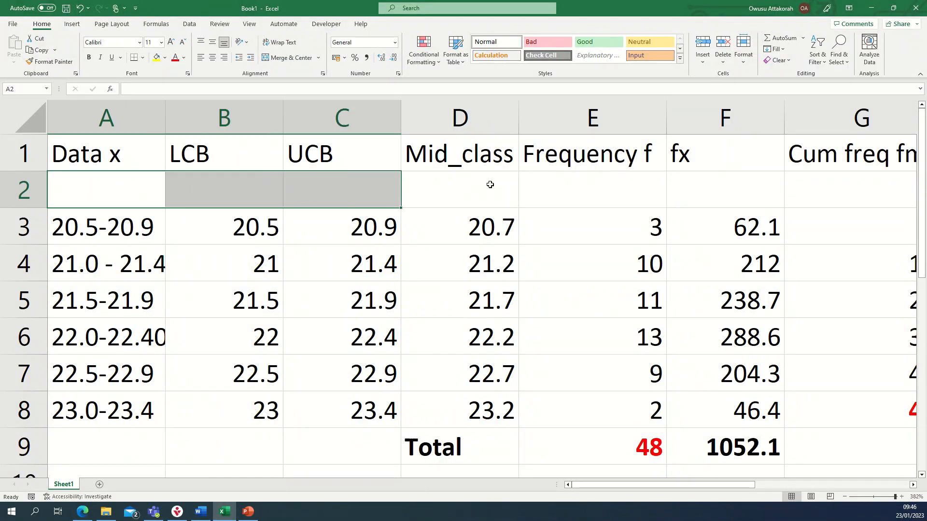
click(489, 185)
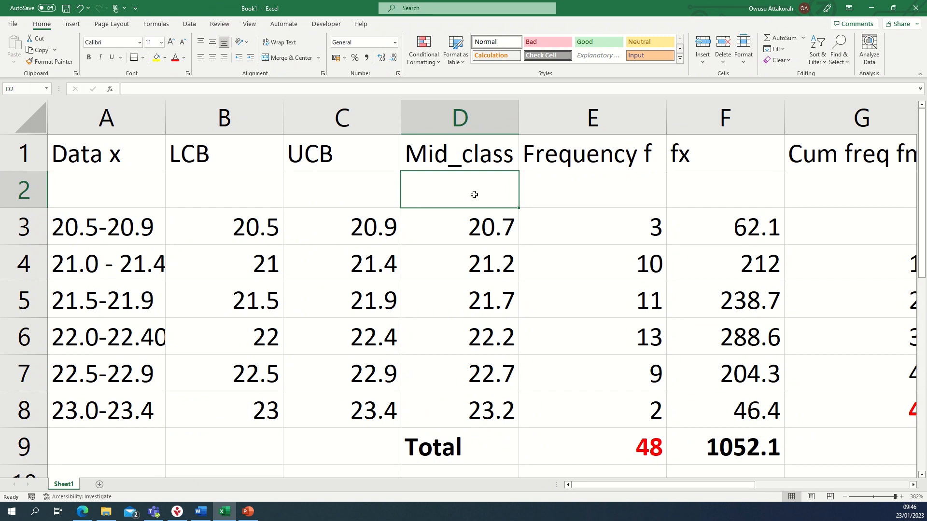
text(20)
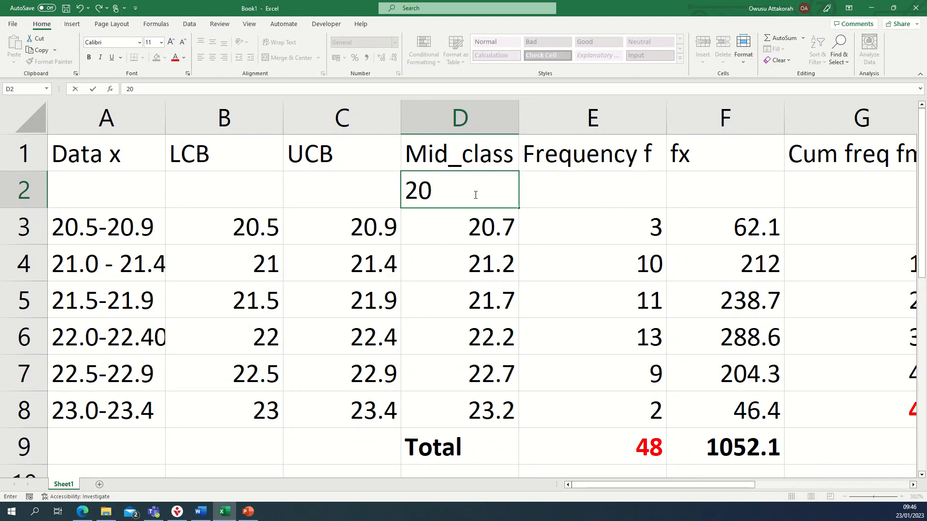
text(.3)
key(Return)
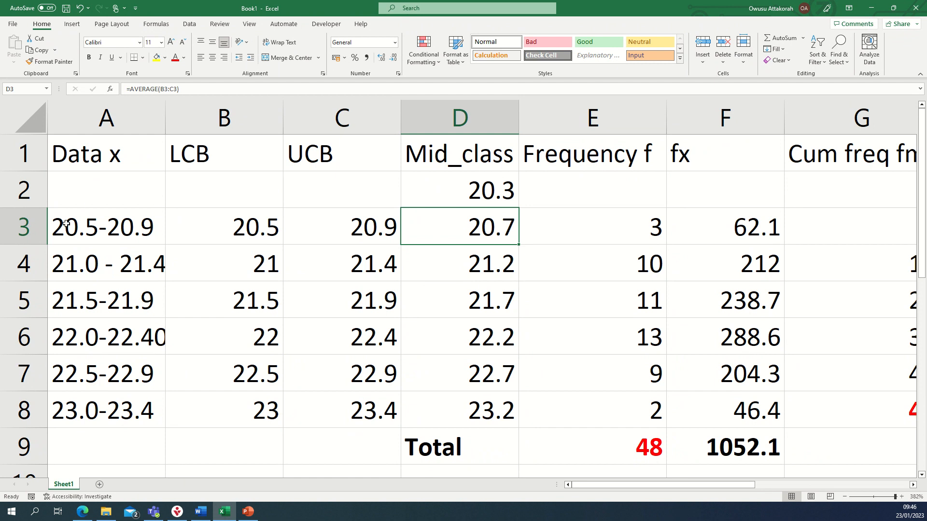
- Enter a frequency of 0 in E2 for the extra class
click(97, 225)
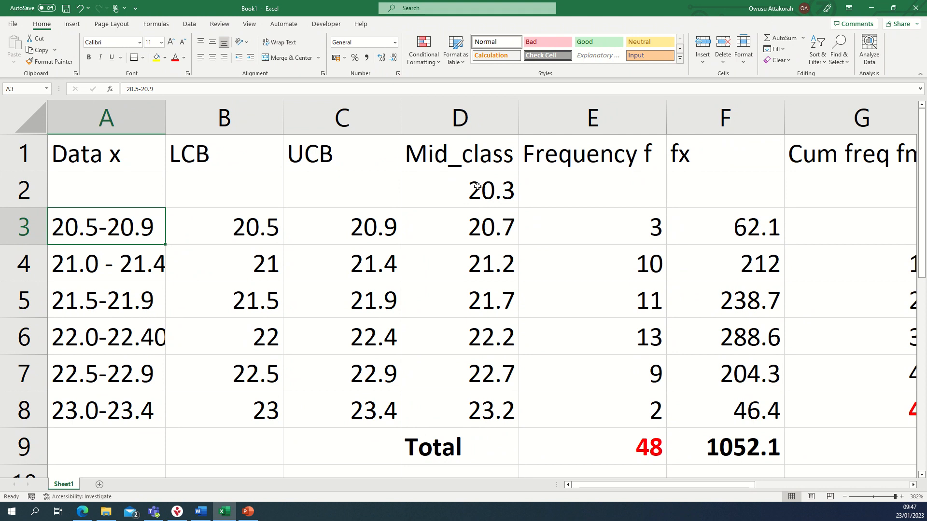
click(562, 187)
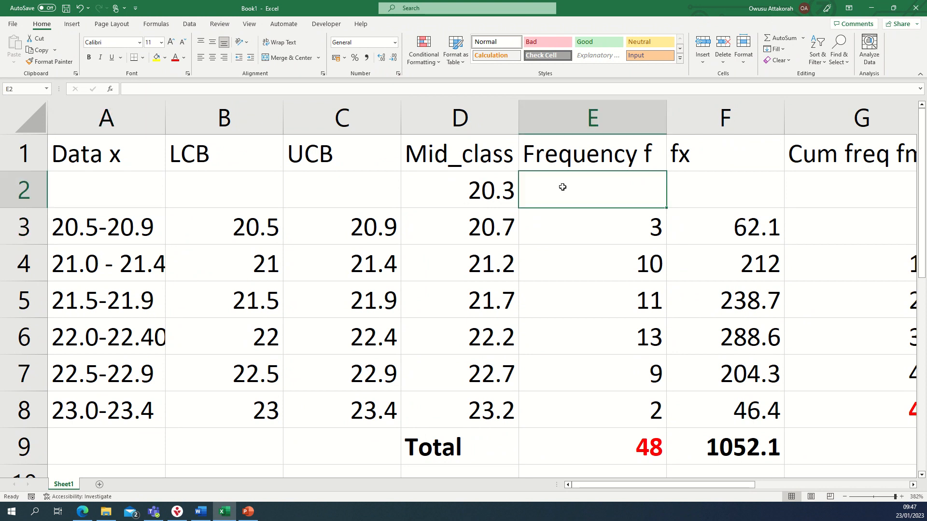
text(0)
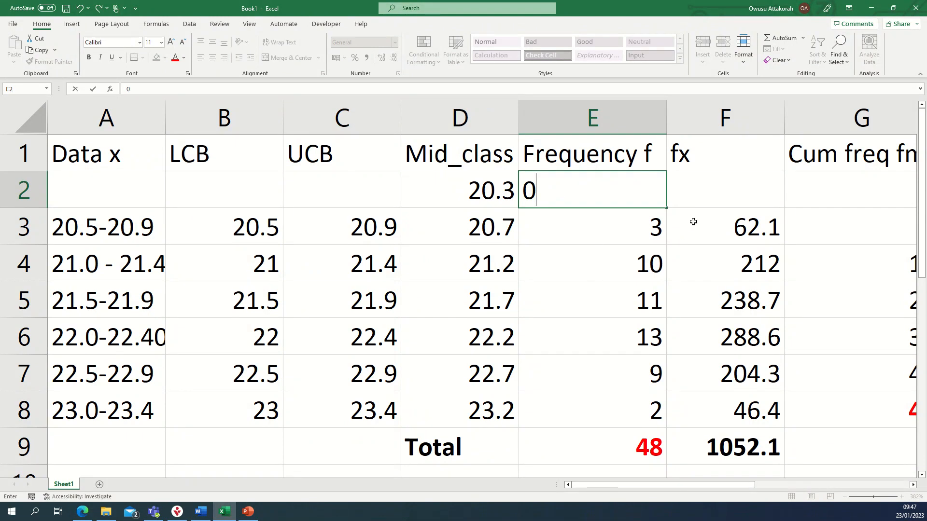
click(732, 190)
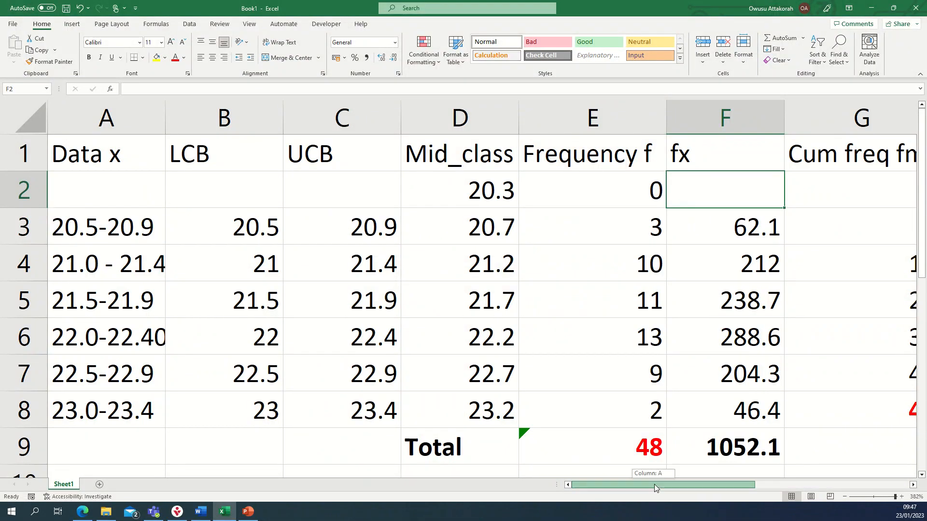
drag(653, 484, 671, 484)
scroll(470, 416, down, 1)
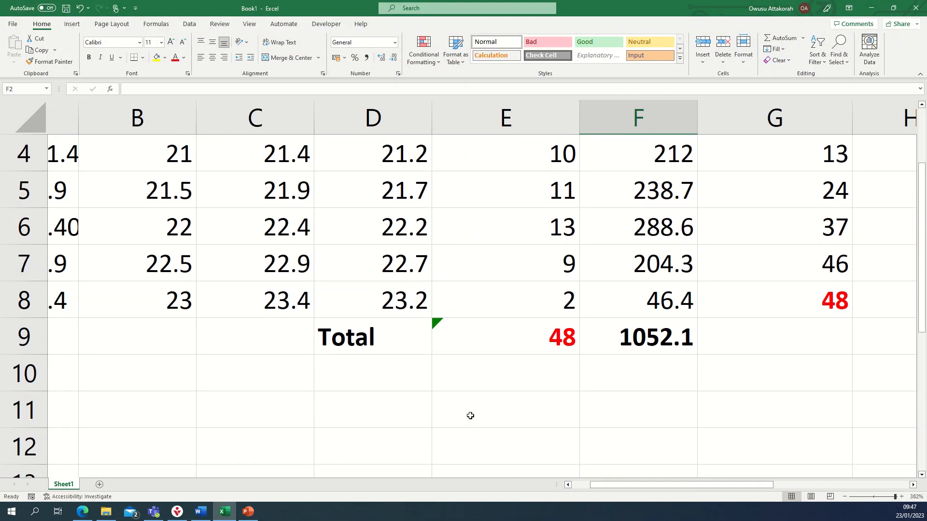
scroll(475, 415, up, 1)
scroll(477, 415, down, 1)
scroll(552, 362, up, 1)
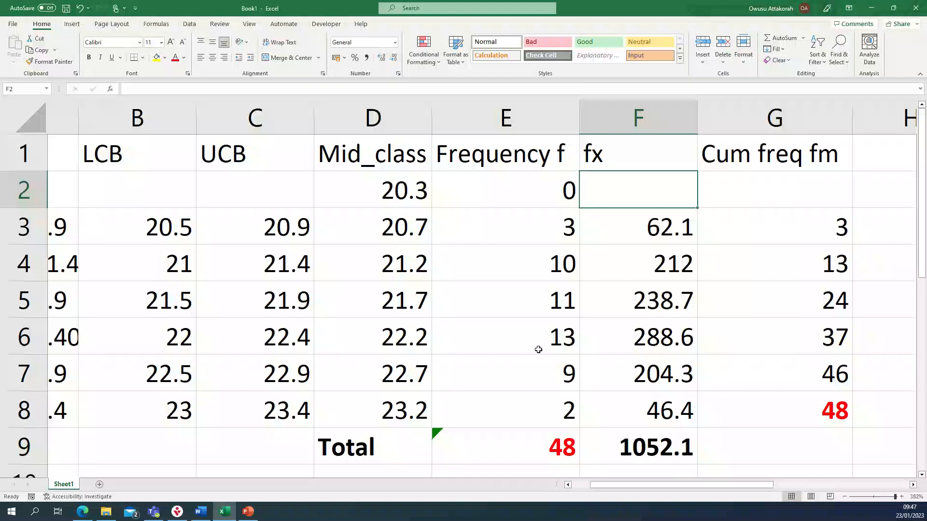
- Extend the total frequency formula in E9 to include the extra first class, making it =SUM(E2:E8)
click(554, 438)
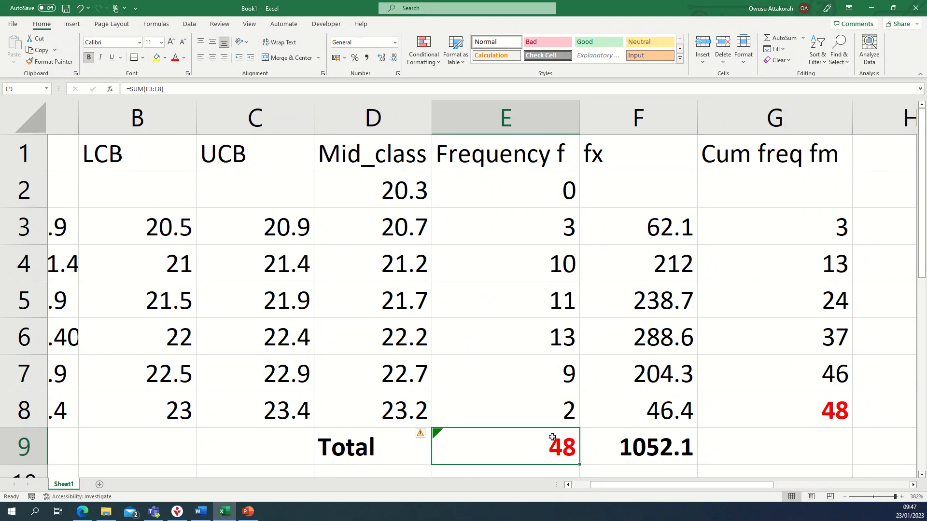
click(154, 88)
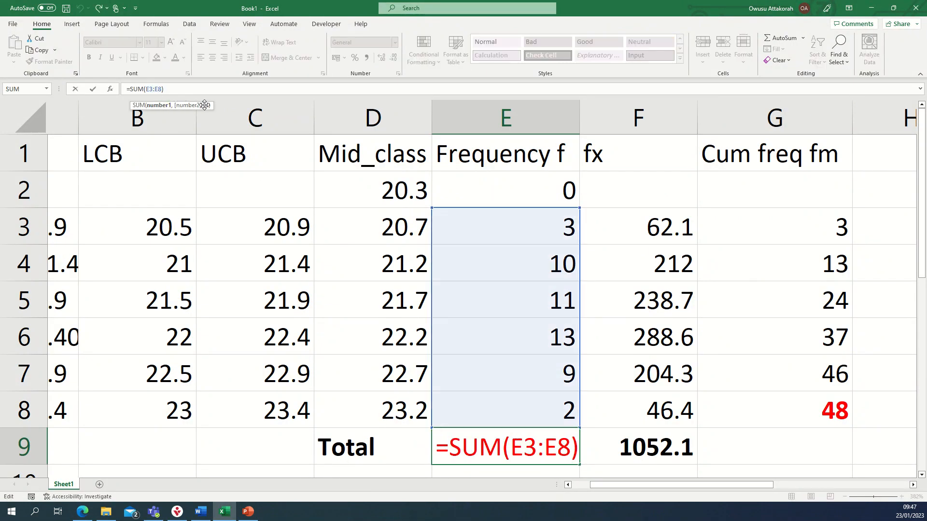
key(BackSpace)
text(2)
key(Return)
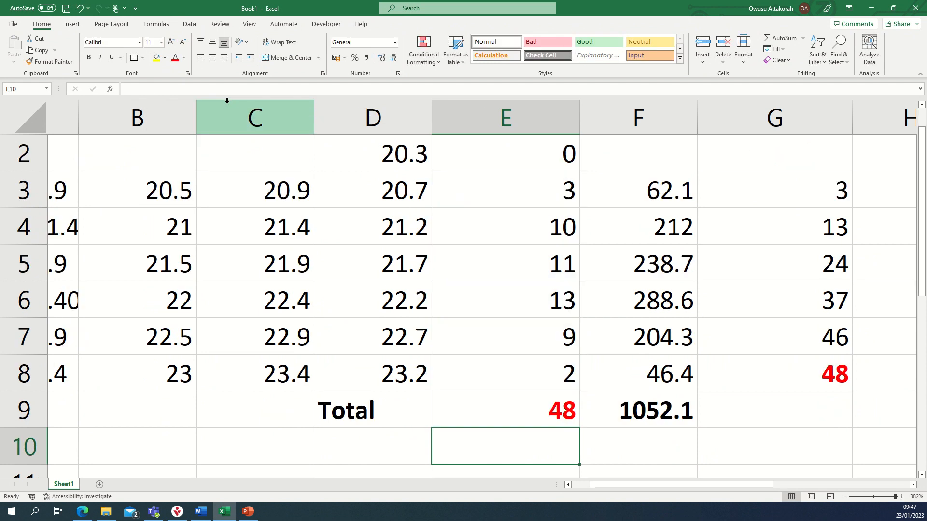
- Enter 0 in G2 as the cumulative frequency of the extra first class
scroll(575, 257, up, 1)
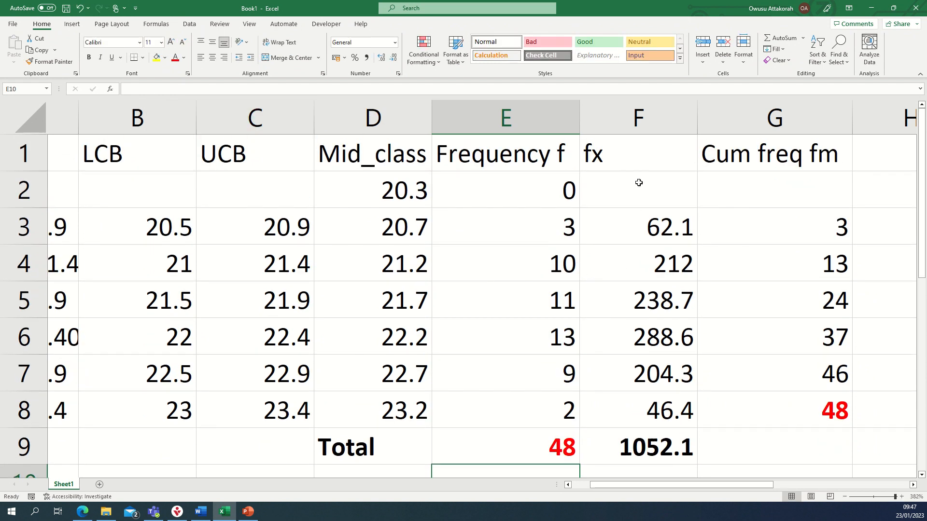
click(761, 186)
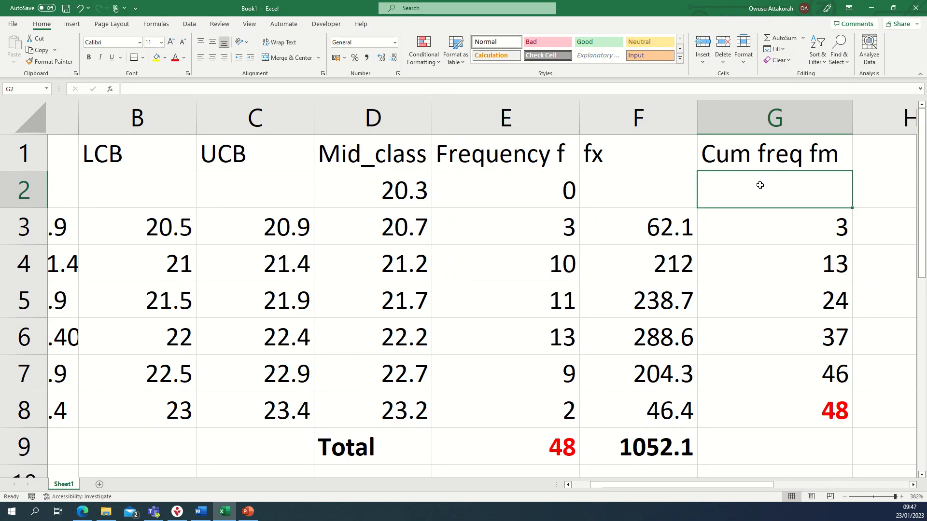
text(0)
key(Return)
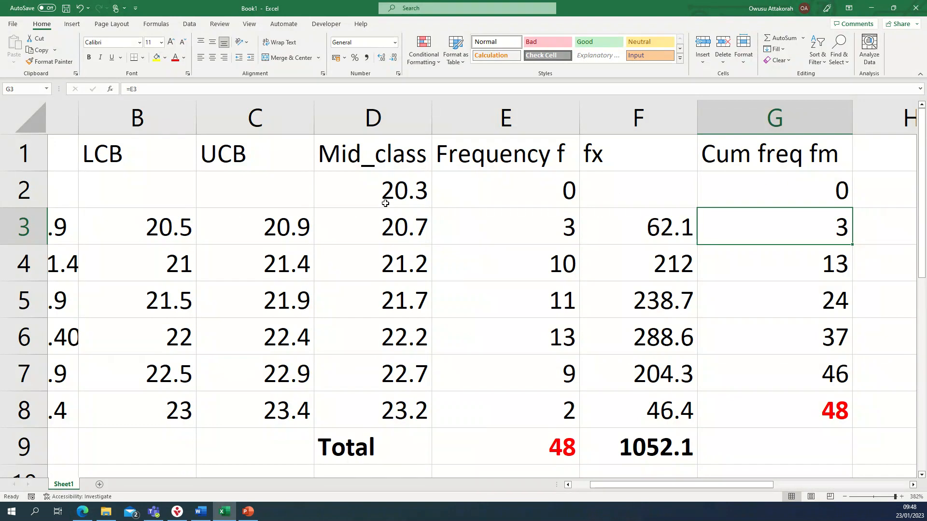
drag(378, 189, 496, 393)
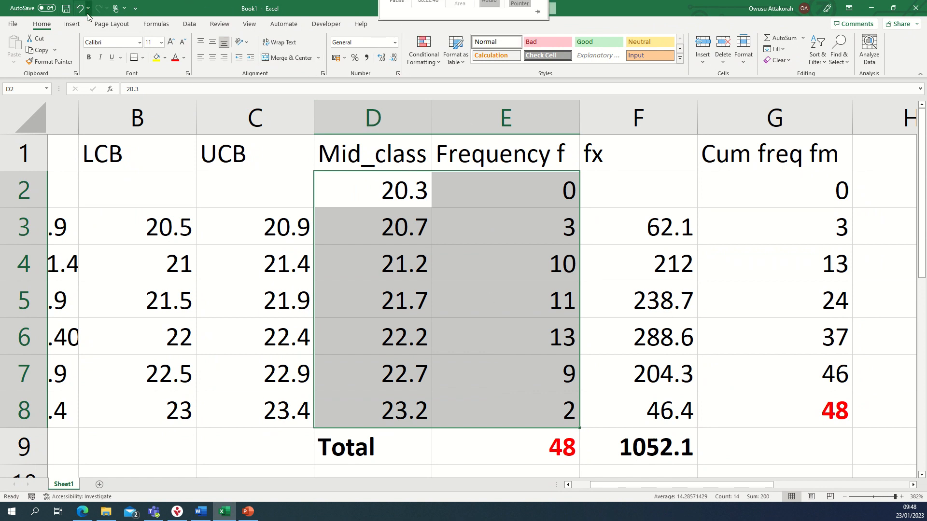
click(72, 24)
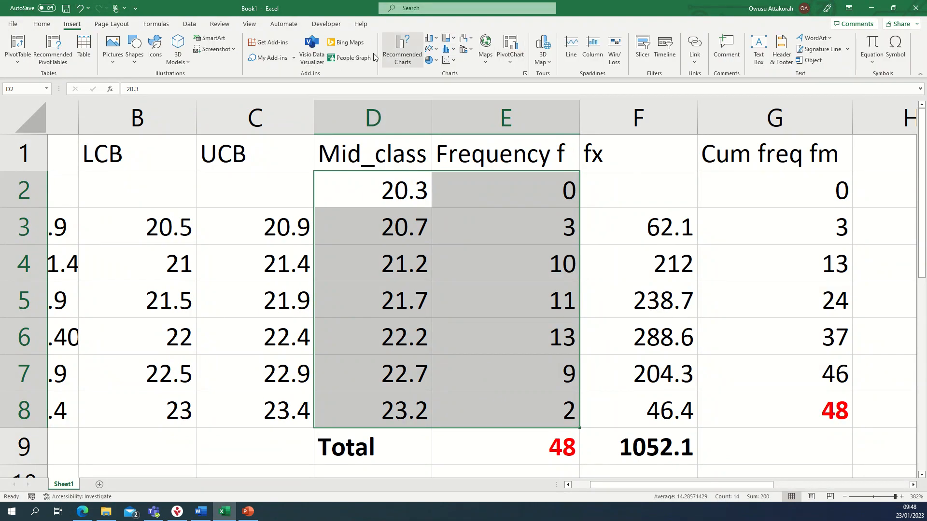
click(400, 52)
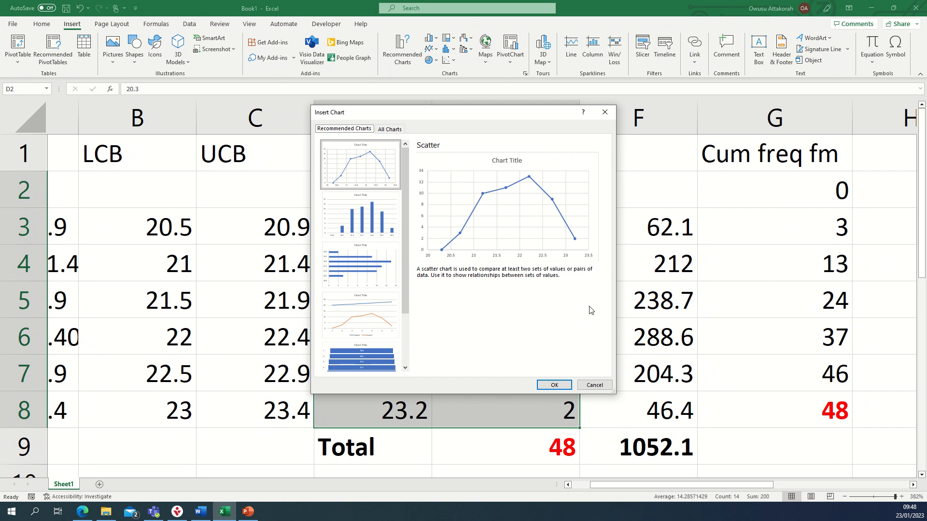
click(594, 385)
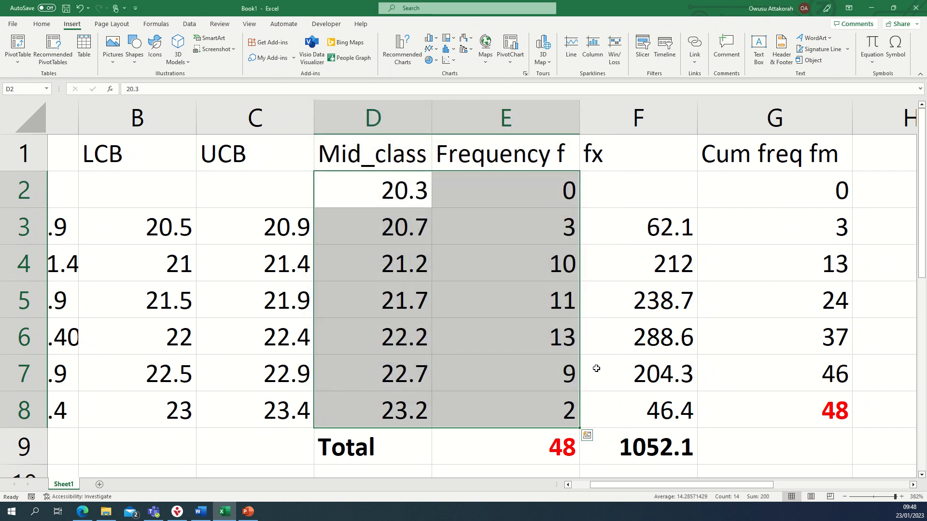
- Insert a blank row at row 9, between the 23.0-23.4 class and the Total row
scroll(554, 372, down, 2)
scroll(534, 348, up, 1)
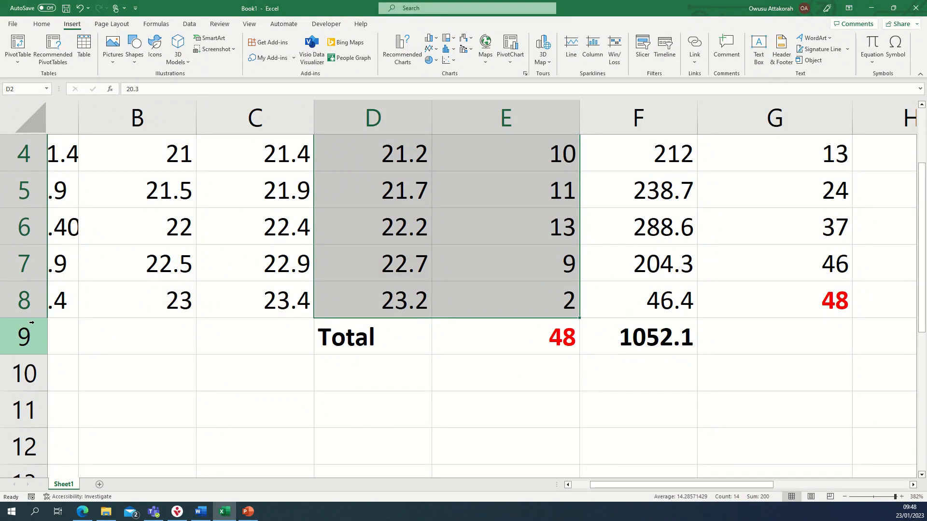
click(151, 346)
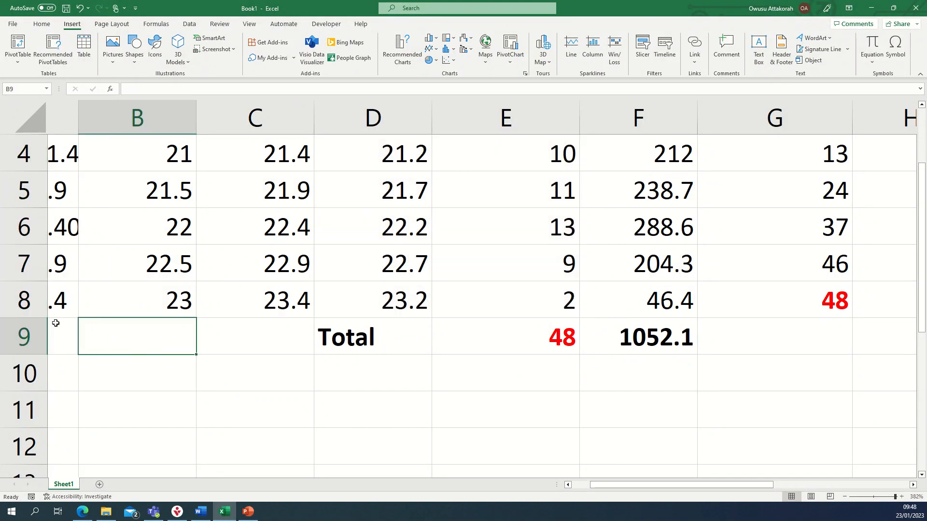
click(19, 335)
right_click(16, 335)
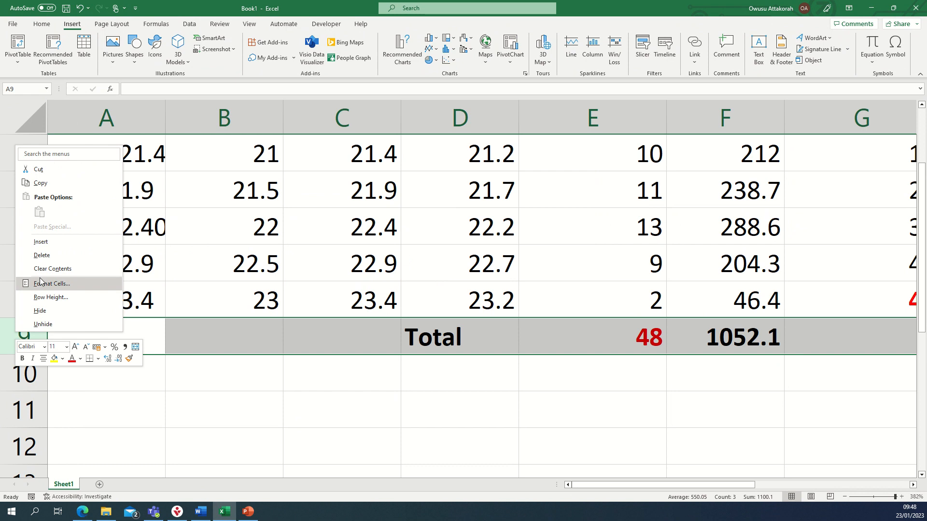
click(44, 245)
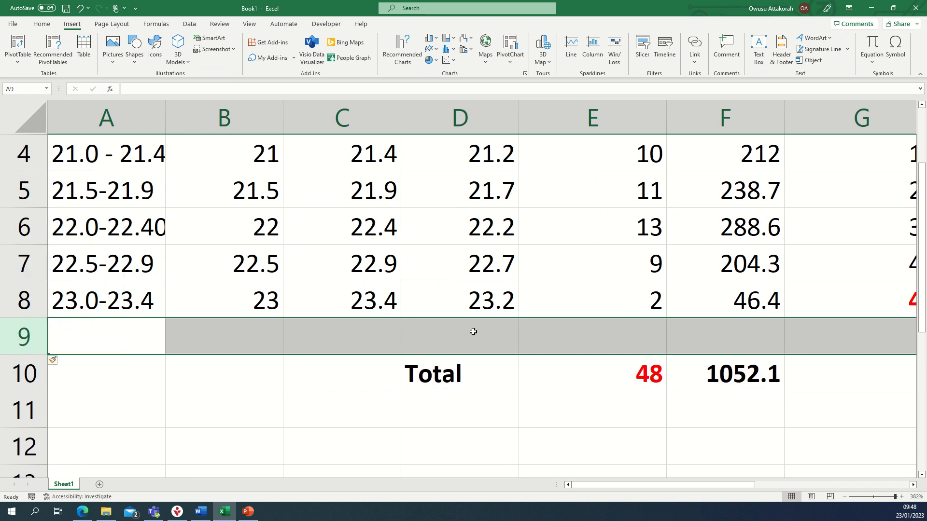
- Enter 23.6 in D9 as the midpoint of an extra class after the last one
scroll(491, 339, up, 1)
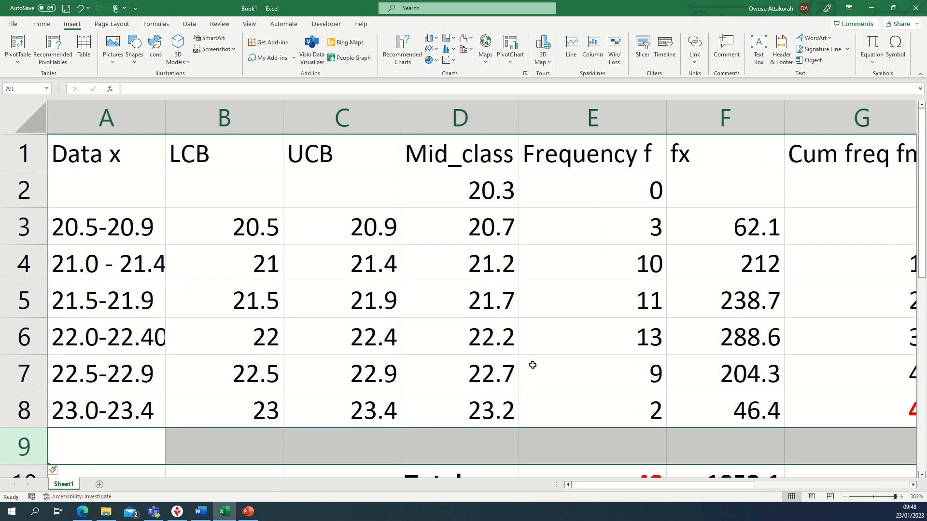
scroll(528, 362, down, 1)
scroll(524, 360, up, 1)
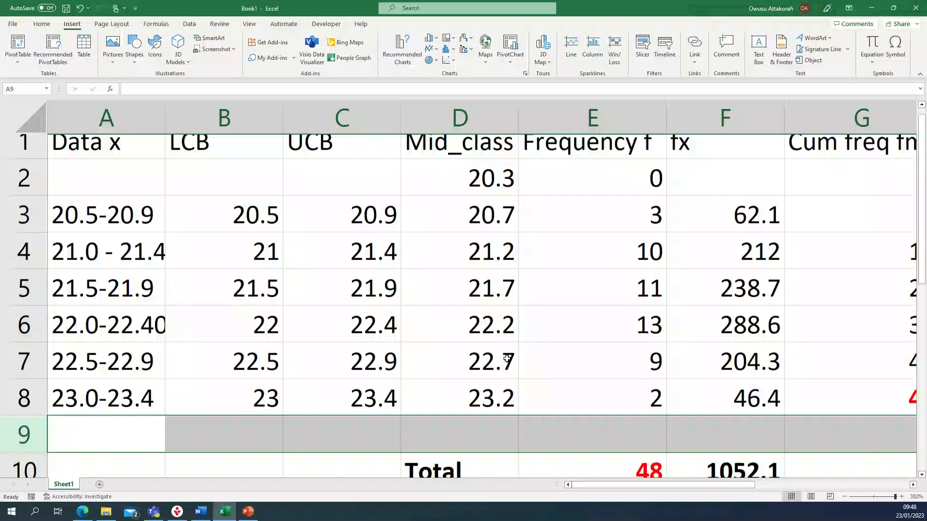
scroll(478, 369, down, 1)
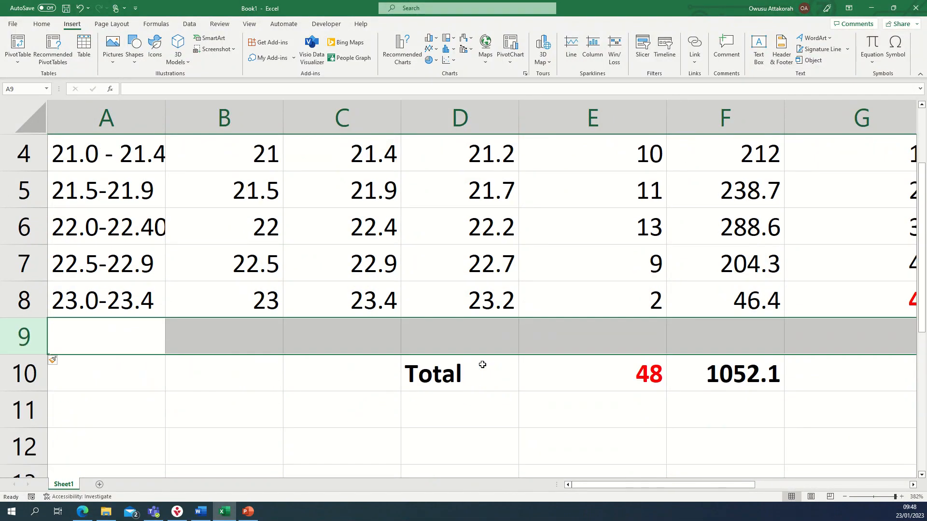
scroll(480, 367, up, 1)
click(470, 448)
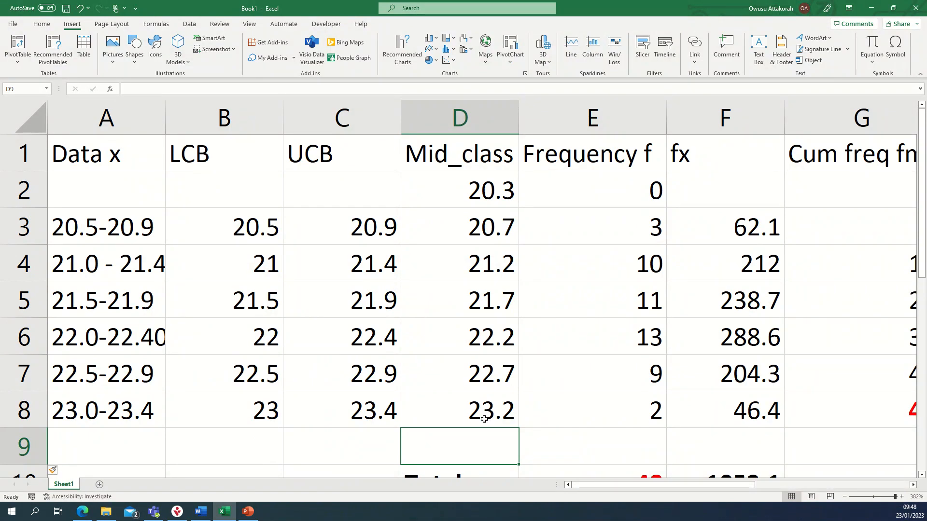
text(3)
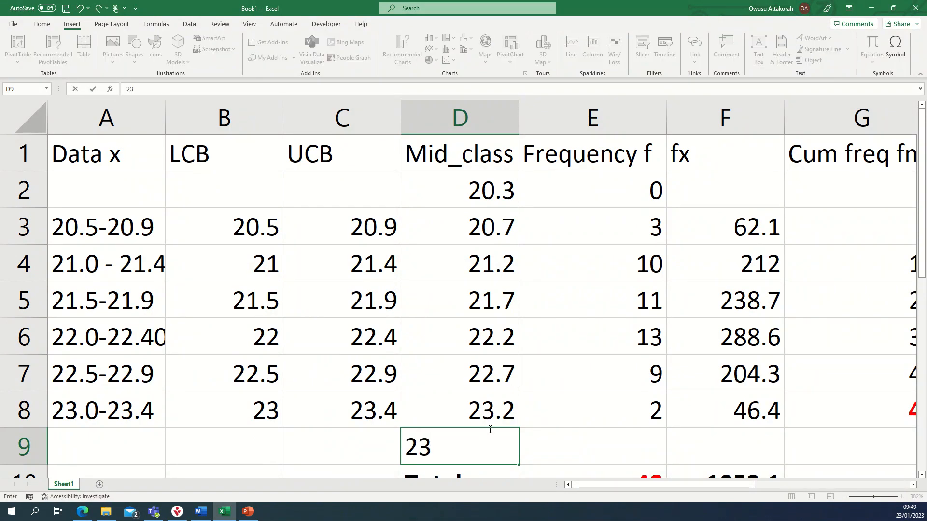
text(.6)
key(Return)
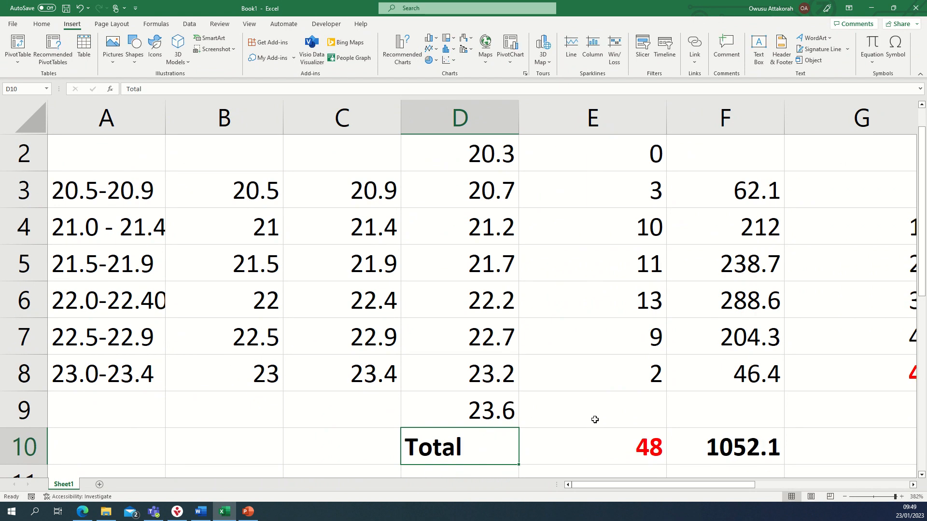
- Enter a frequency of 0 in E9 for the extra class after 23.0-23.4
click(86, 369)
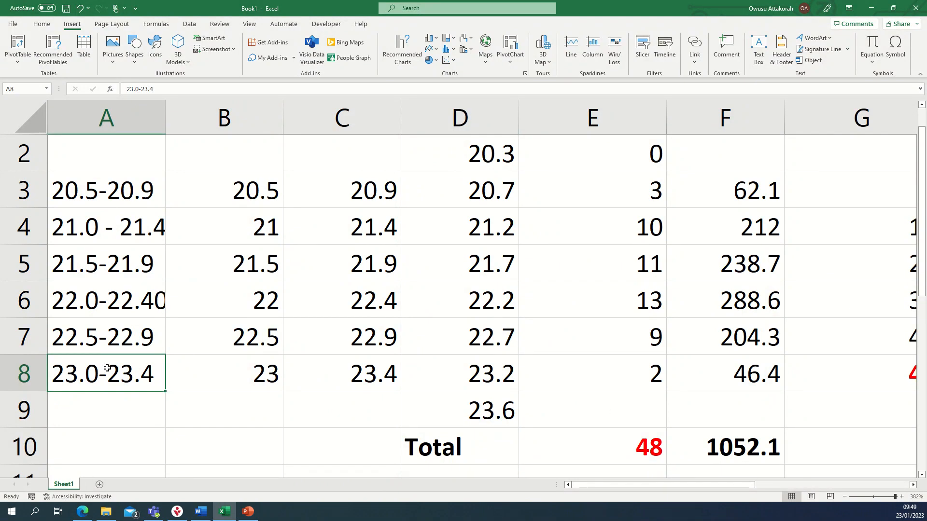
click(612, 404)
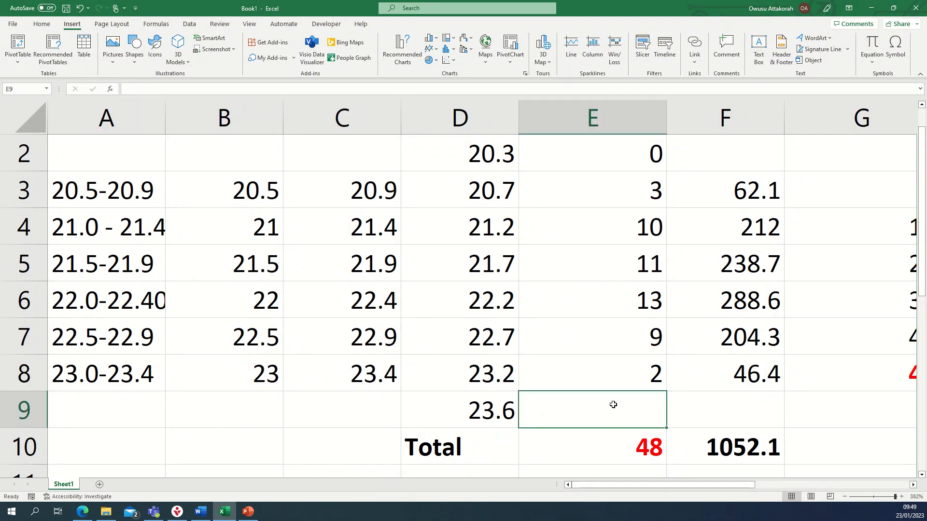
text(0)
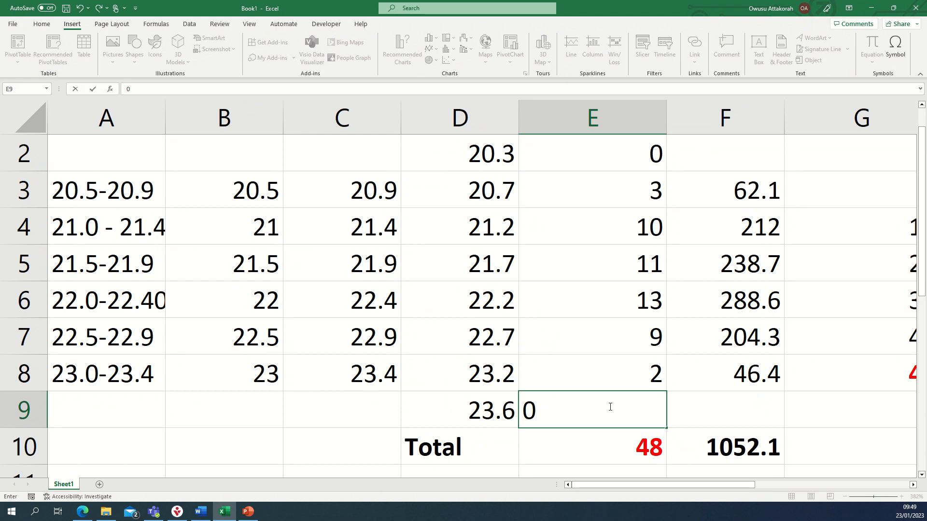
scroll(613, 406, up, 1)
key(Return)
scroll(617, 404, up, 1)
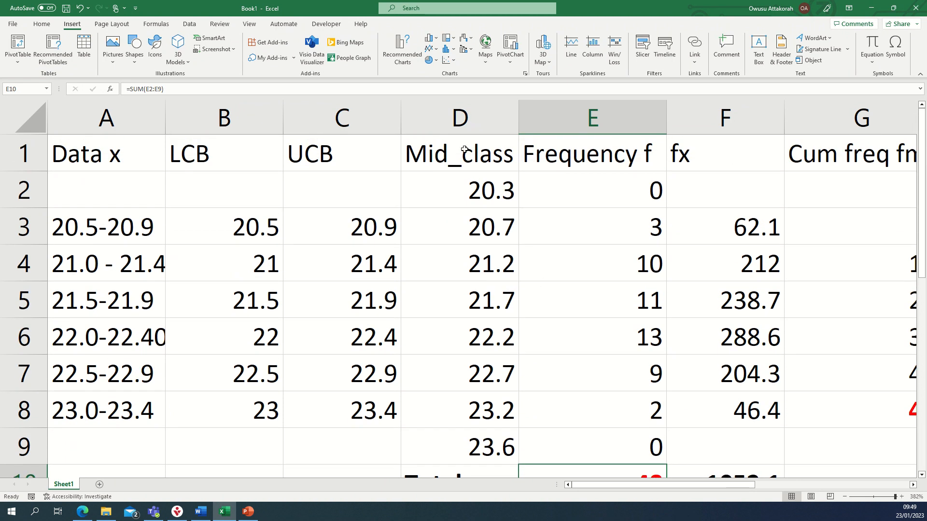
- Insert the recommended Scatter chart with connected points from the Mid_class and Frequency f data in D1:E9, and check its two ends
drag(456, 145, 586, 425)
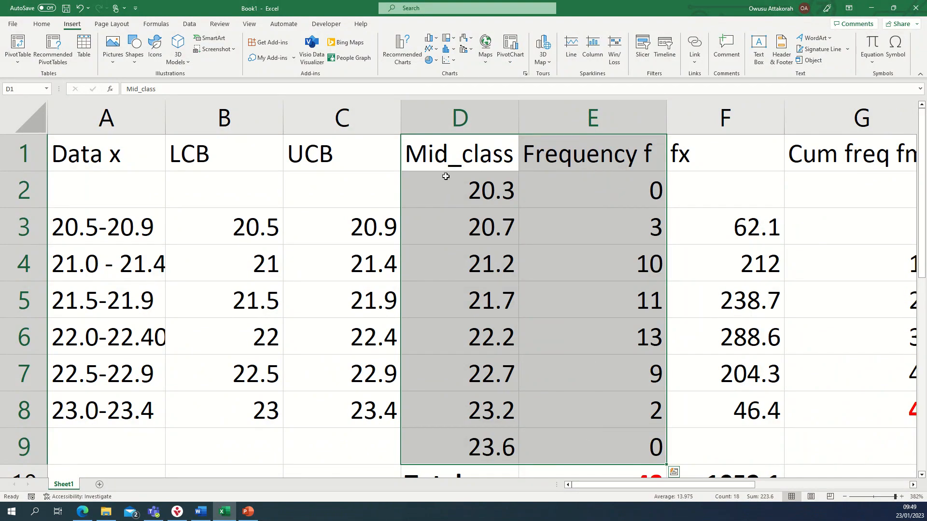
click(404, 45)
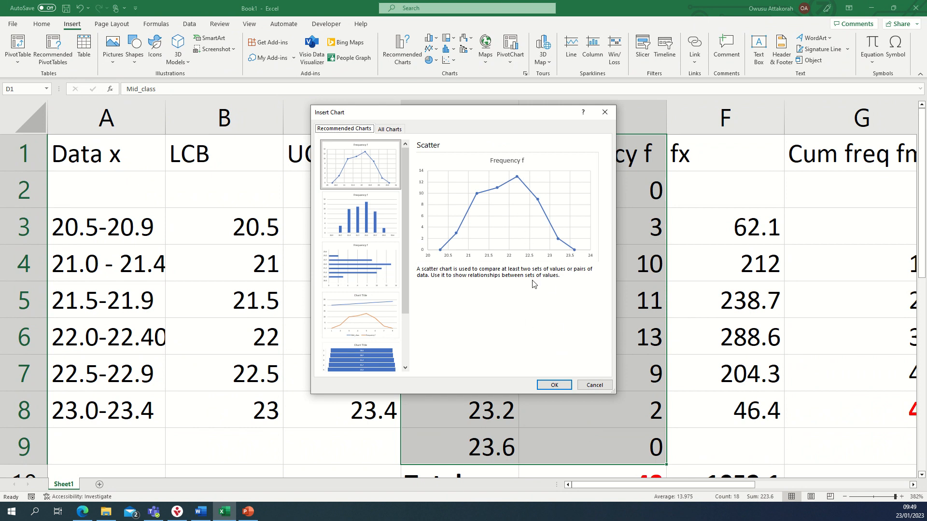
click(553, 385)
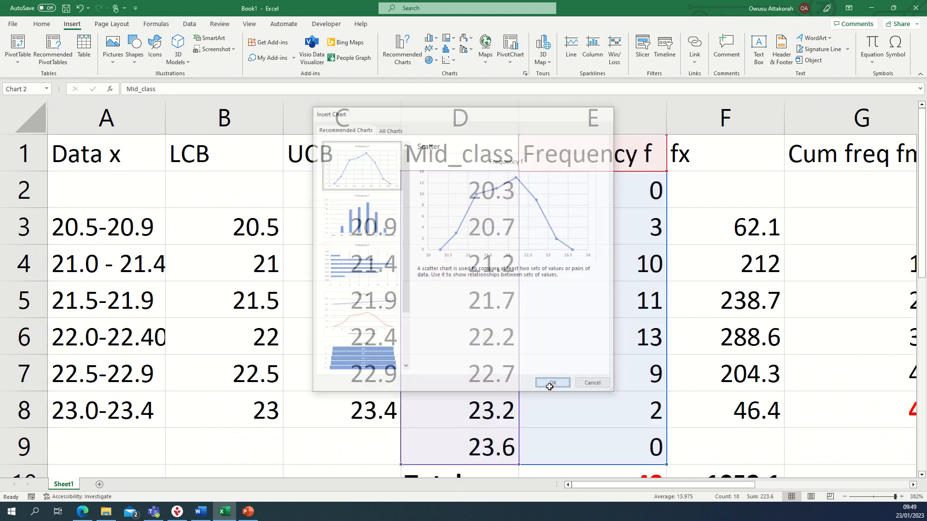
scroll(642, 386, down, 3)
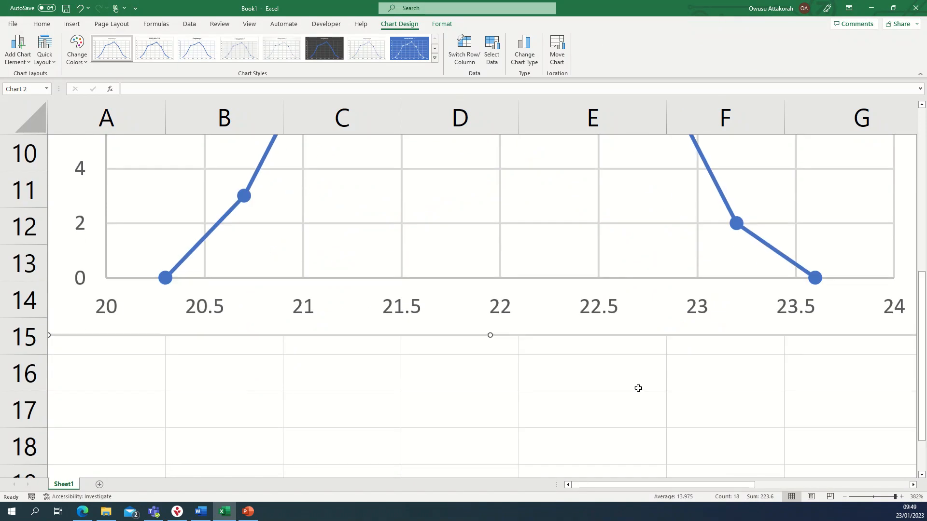
scroll(638, 388, up, 3)
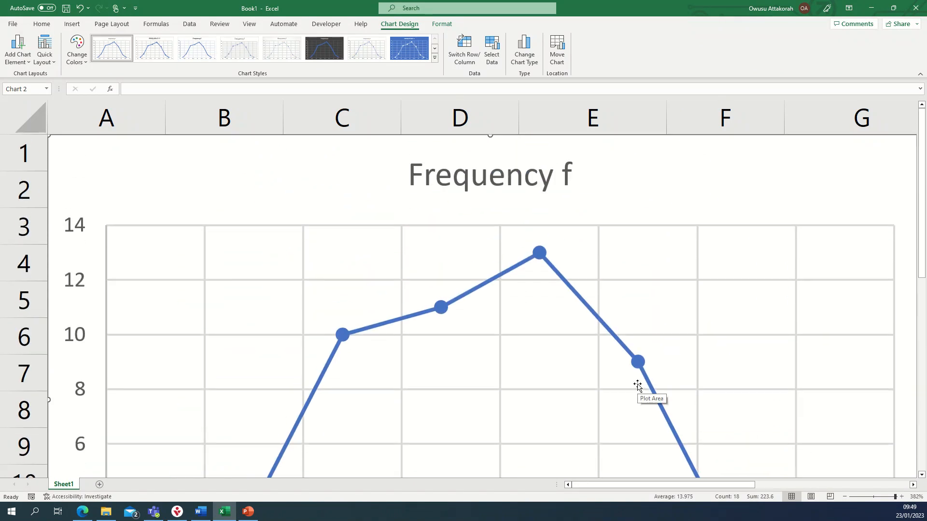
scroll(637, 387, down, 3)
scroll(637, 387, up, 3)
- Add axis titles to the frequency polygon chart
drag(894, 496, 889, 497)
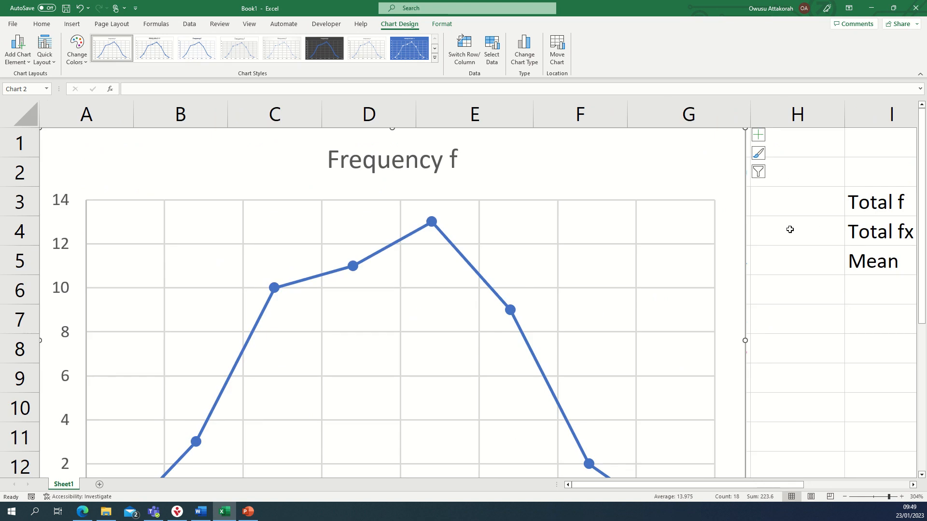
click(758, 137)
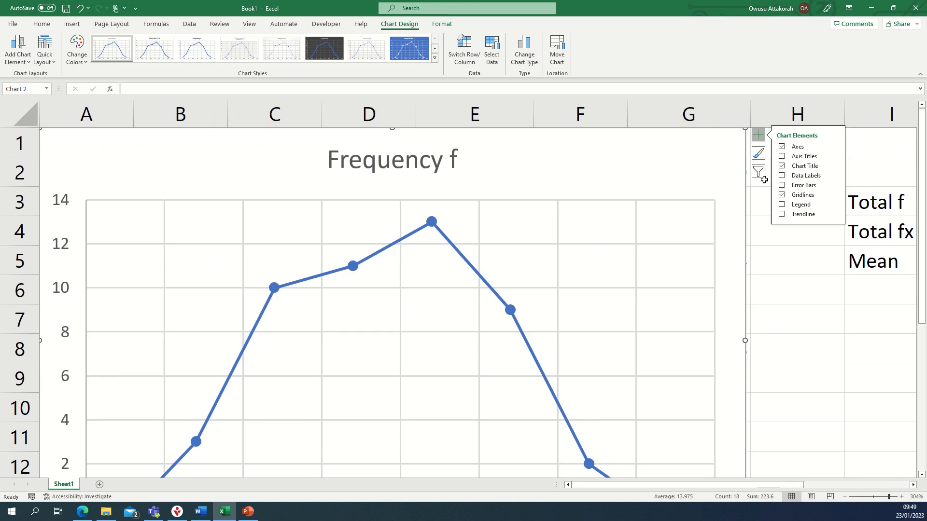
click(791, 156)
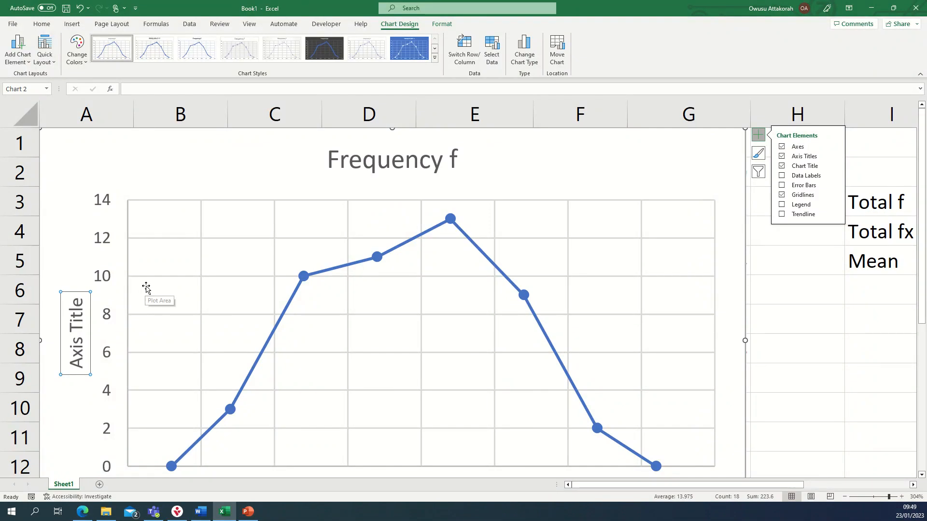
- Set the vertical axis title of the frequency polygon to "Freq f"
scroll(242, 272, down, 1)
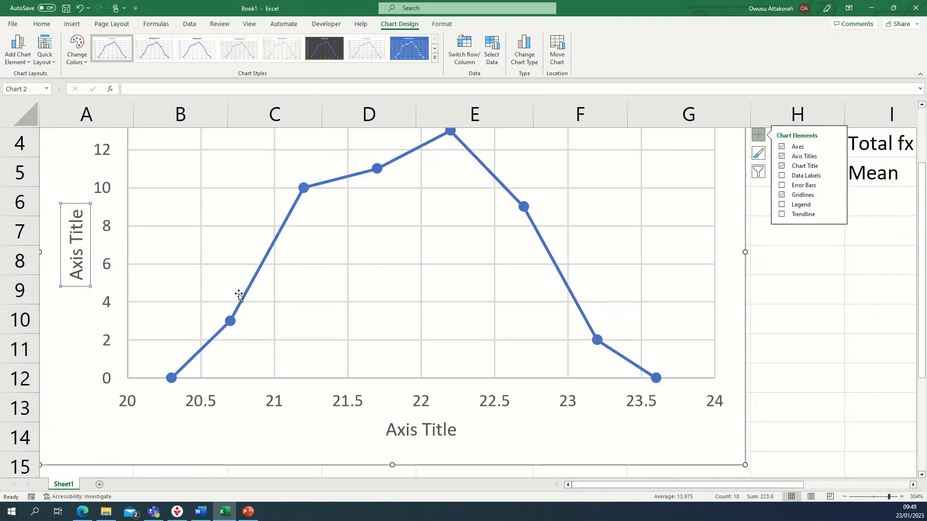
scroll(214, 305, up, 1)
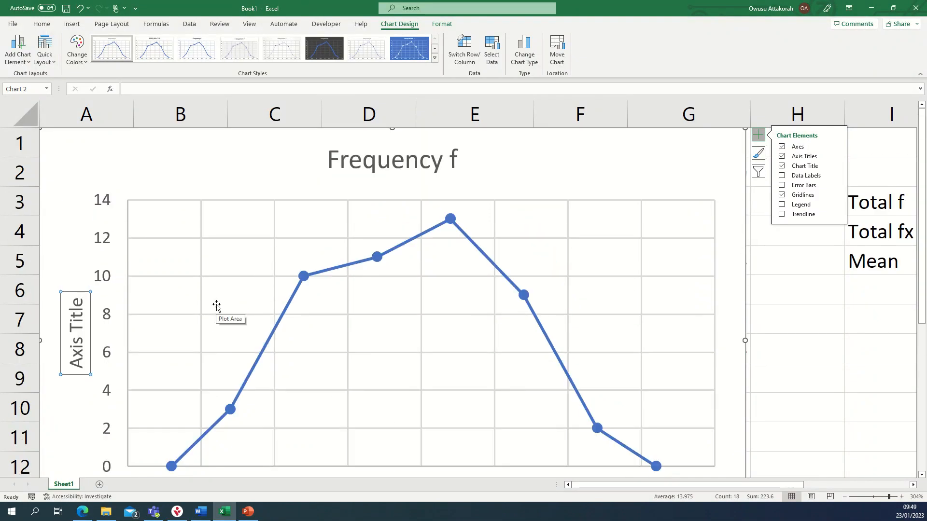
text(Ver)
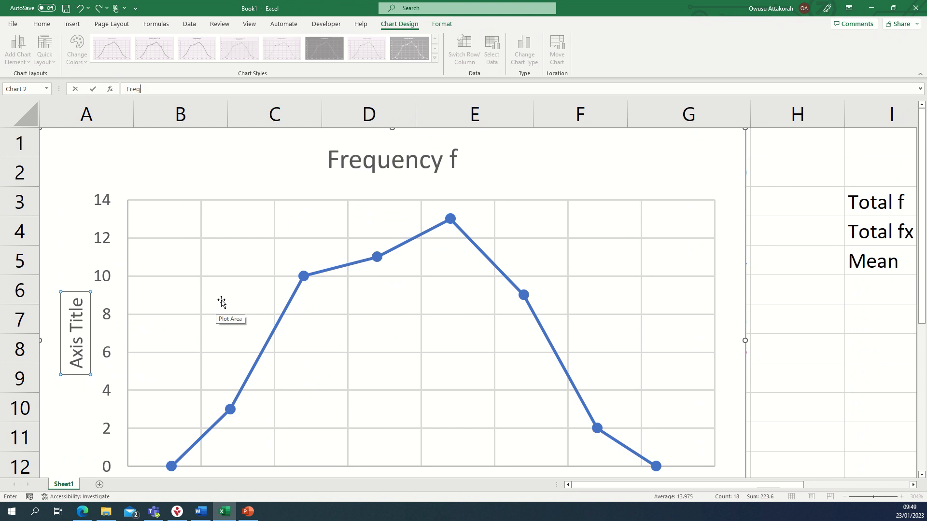
key(Return)
- Enter "Mid_class#" as the horizontal axis title of the frequency polygon
scroll(352, 311, down, 2)
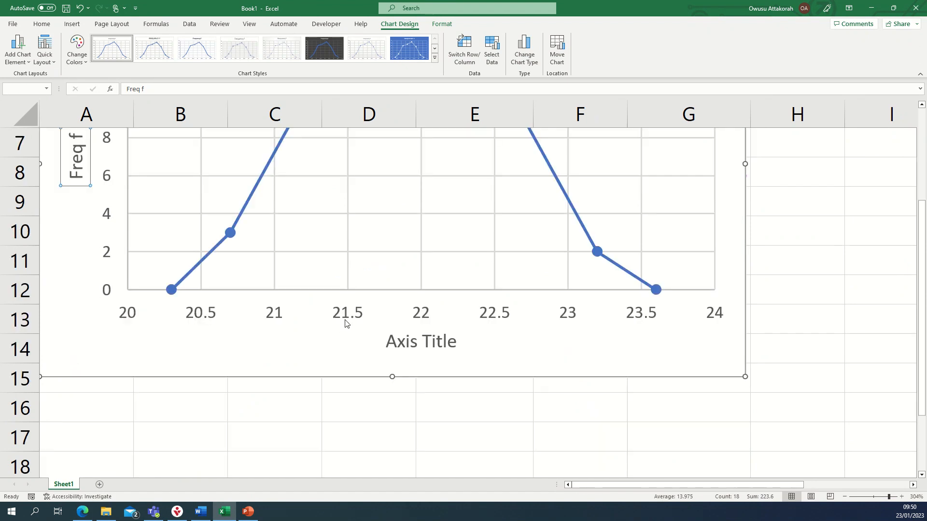
click(417, 342)
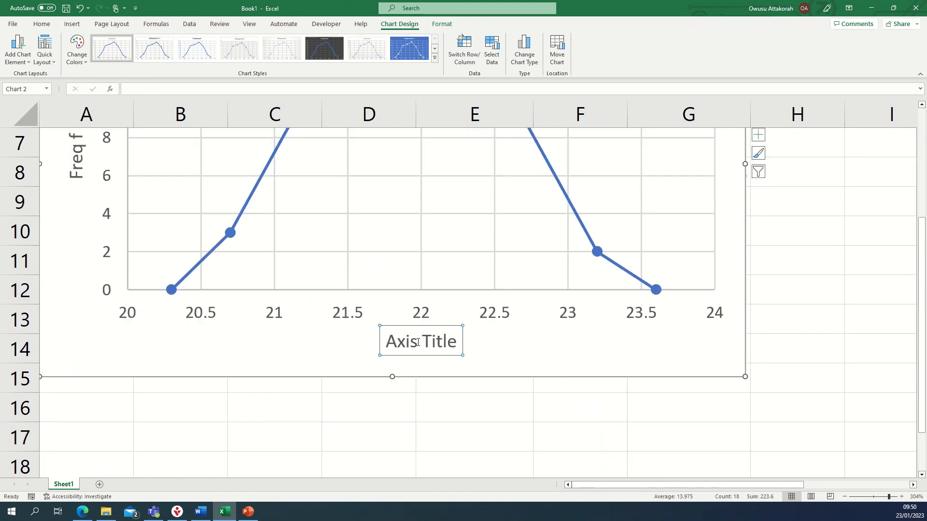
text(Mid_class#)
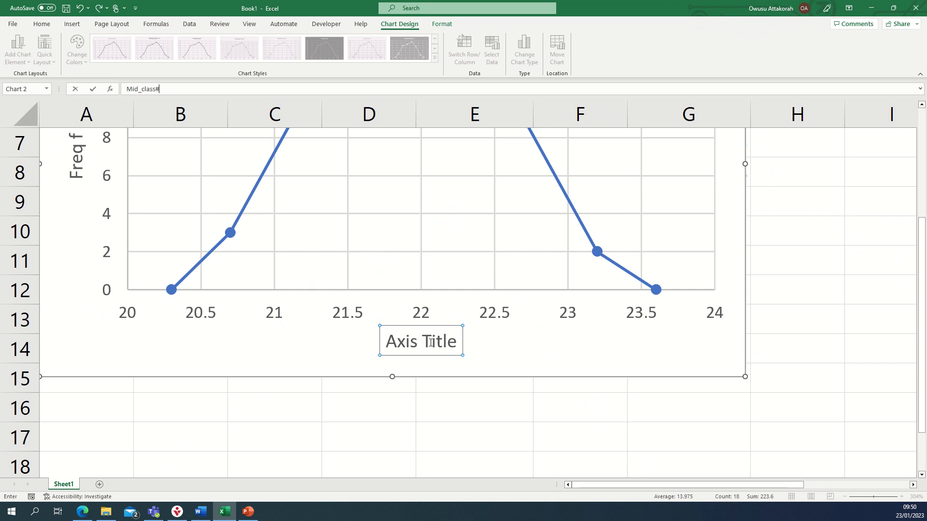
- Finish the horizontal axis title as Mid_class and change the chart title to Frequency Polygon
key(Return)
scroll(420, 426, up, 2)
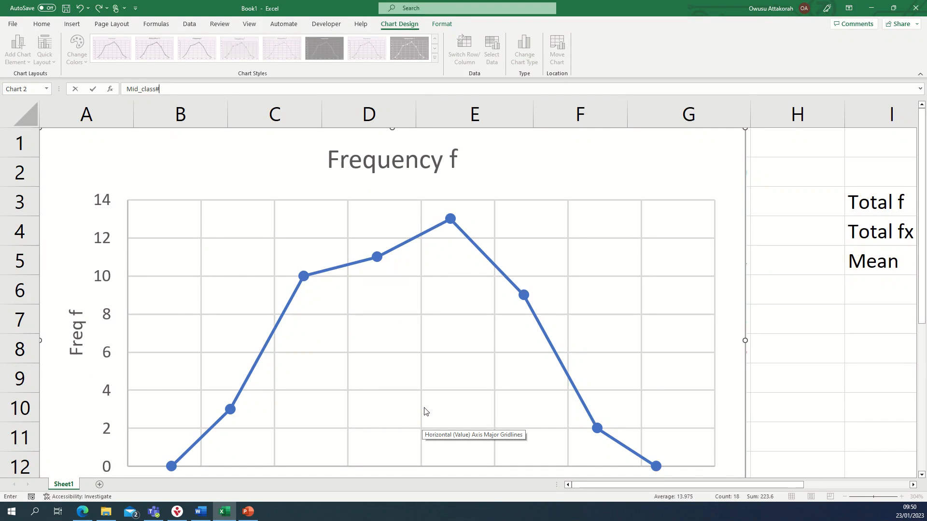
click(432, 169)
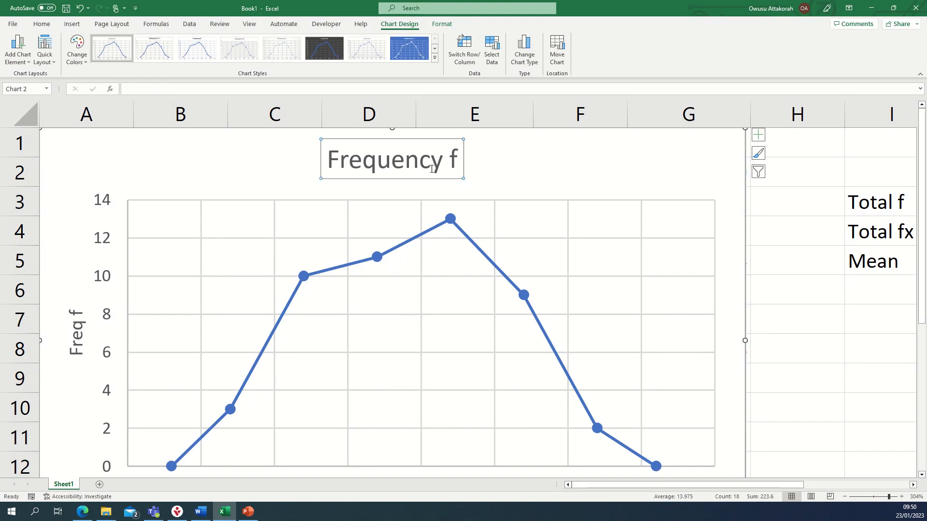
click(457, 155)
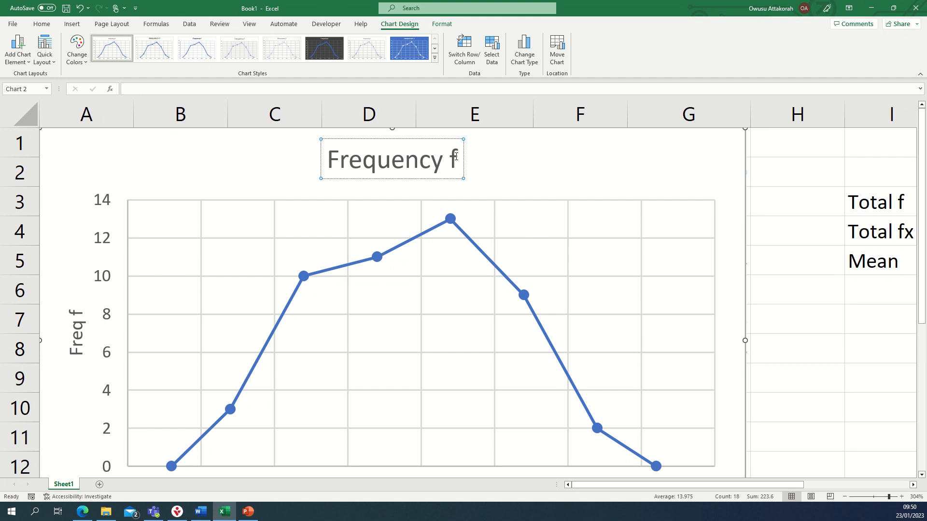
key(BackSpace)
key(BackSpace)
key(BackSpace)
key(BackSpace)
key(BackSpace)
key(BackSpace)
key(BackSpace)
key(BackSpace)
key(BackSpace)
key(BackSpace)
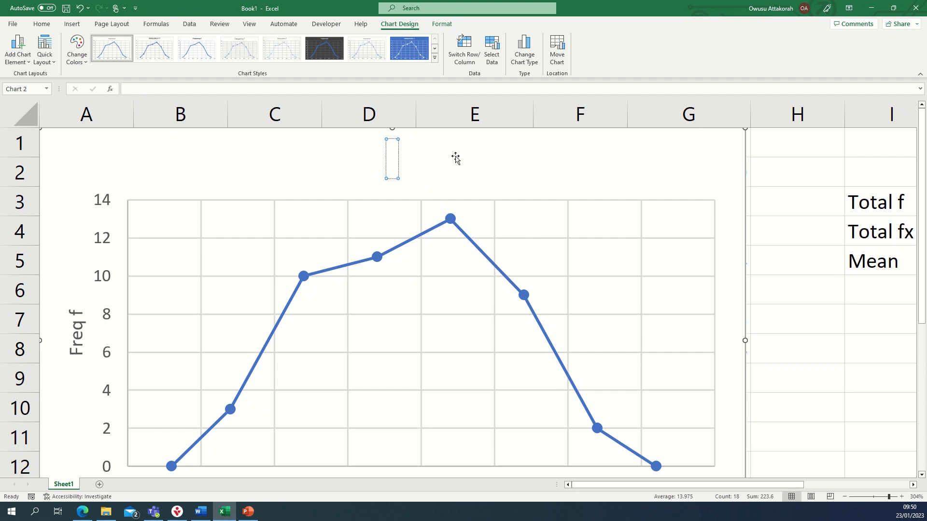
text(Fre)
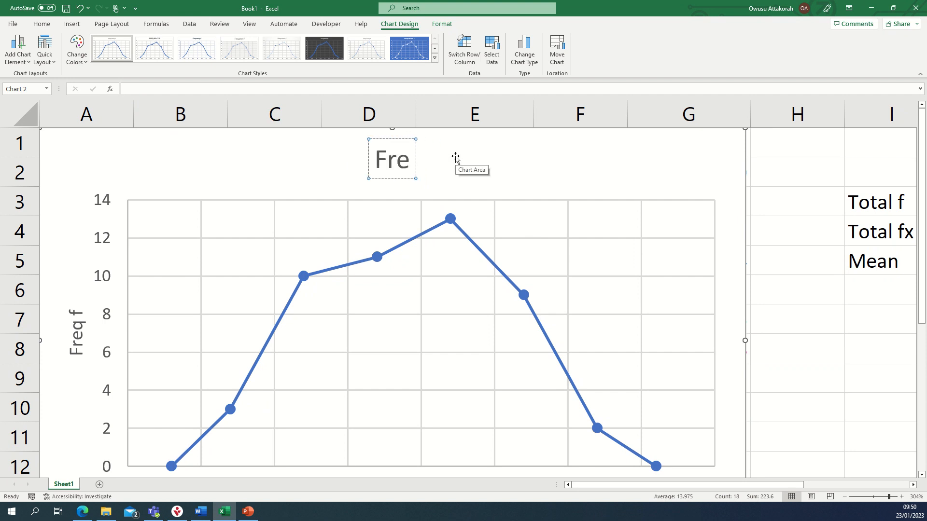
text(quency)
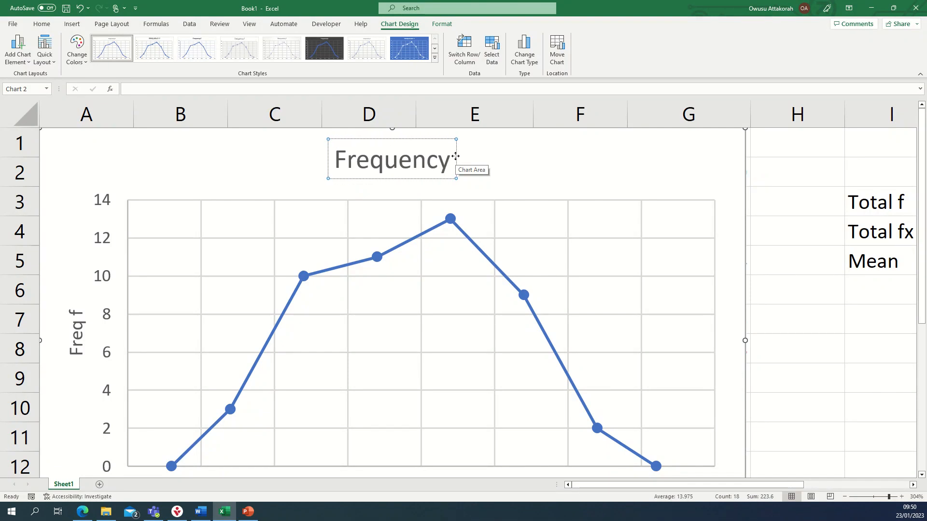
text( Poly)
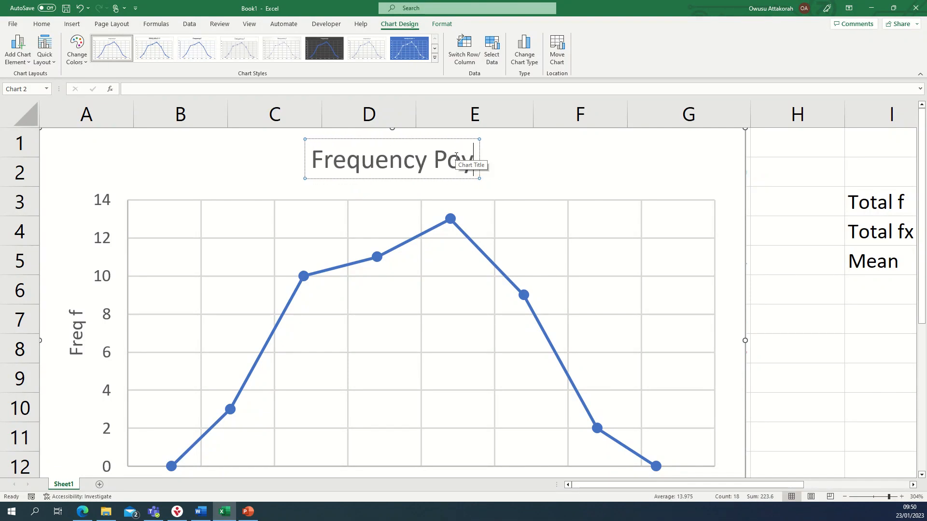
key(BackSpace)
text(l)
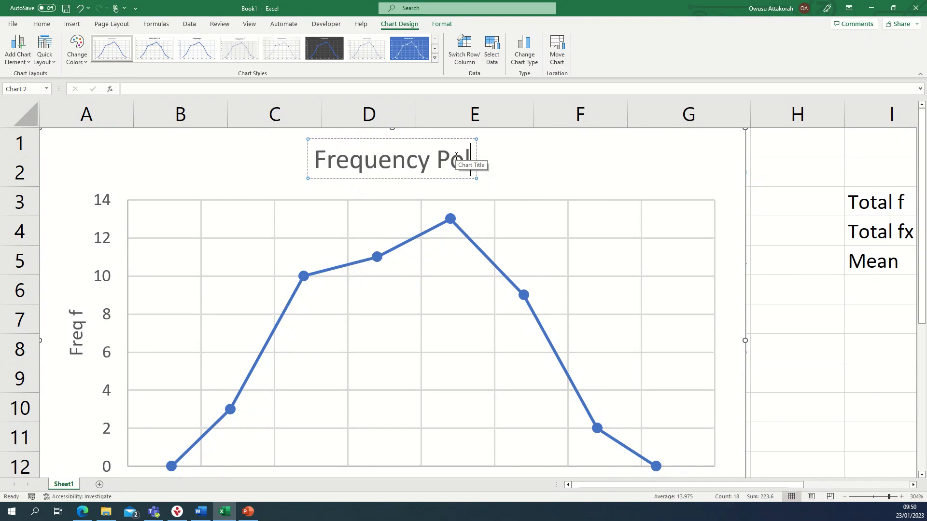
text(ygo)
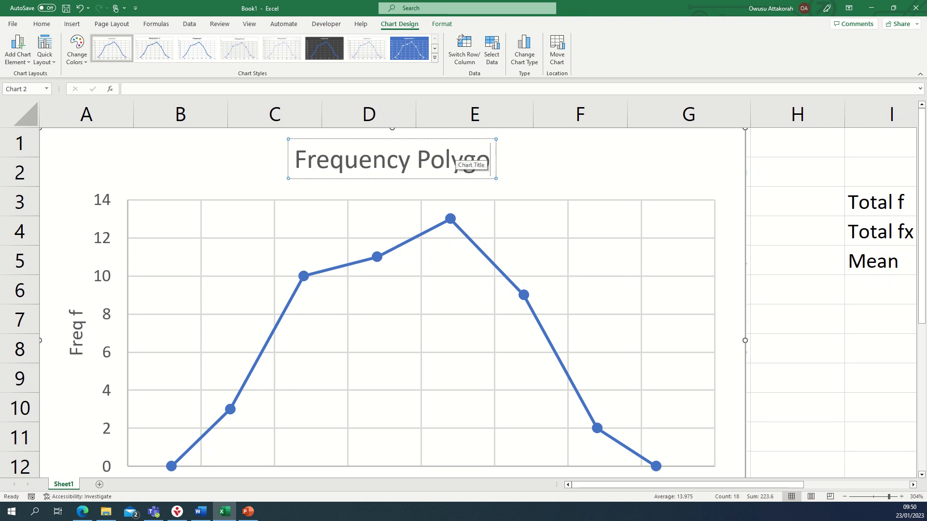
text(n)
key(Return)
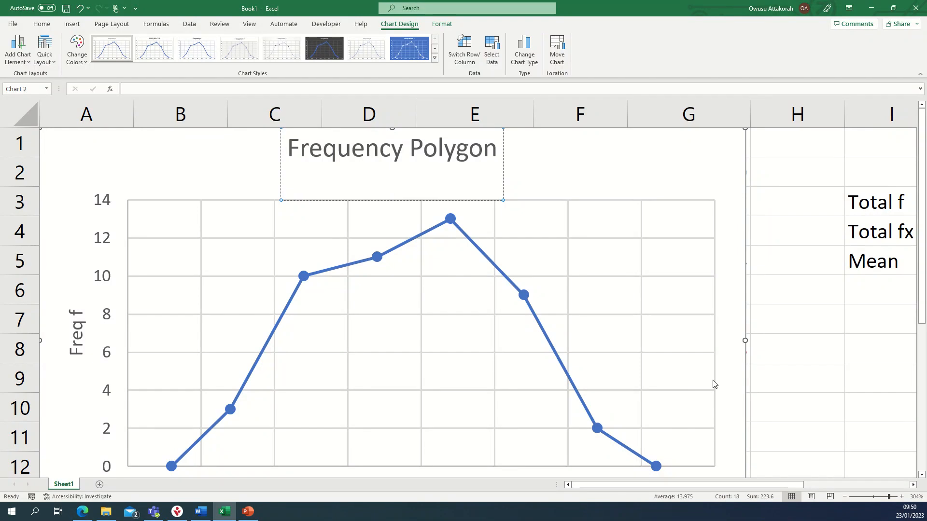
- Move the Frequency Polygon chart below the data table so that it starts at about row 11, and deselect it
scroll(715, 383, down, 4)
scroll(693, 327, up, 4)
scroll(726, 375, down, 3)
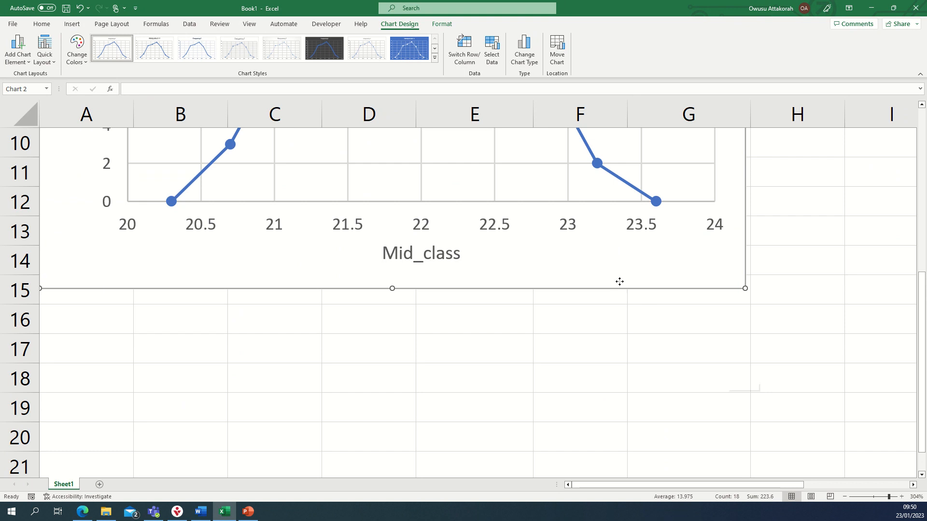
drag(619, 281, 627, 473)
drag(704, 276, 704, 286)
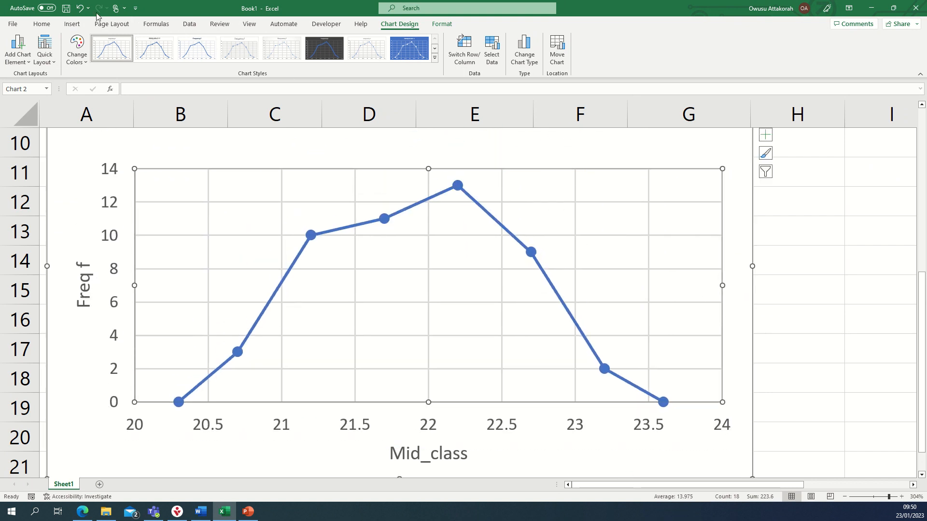
click(80, 8)
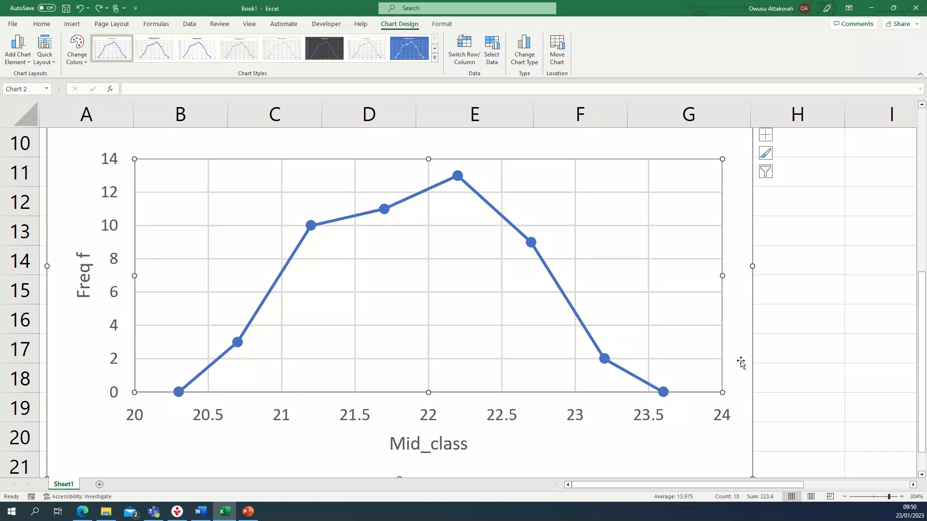
scroll(797, 299, up, 3)
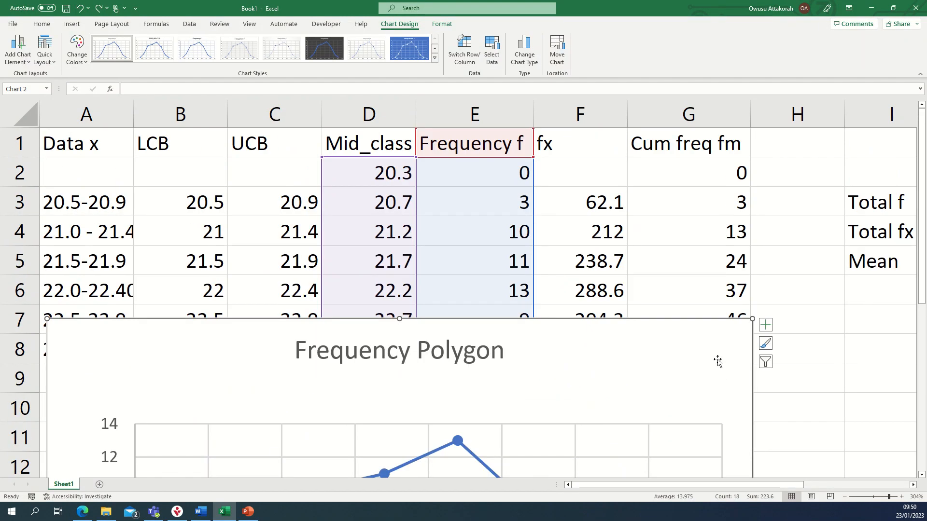
drag(681, 325, 688, 448)
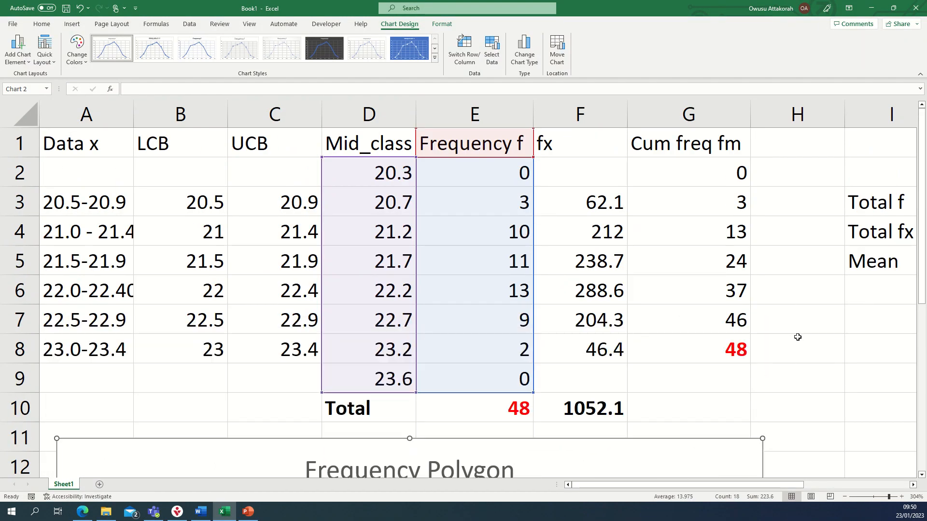
click(830, 387)
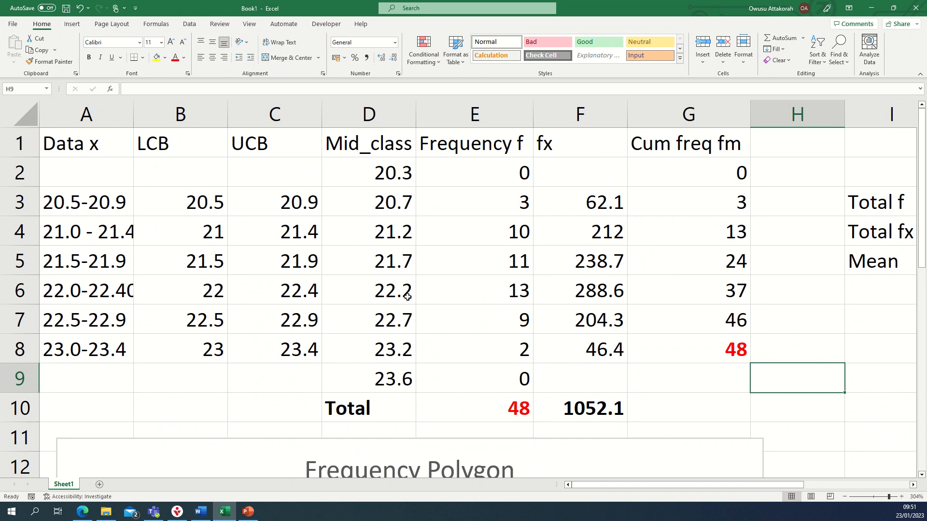
scroll(407, 297, down, 1)
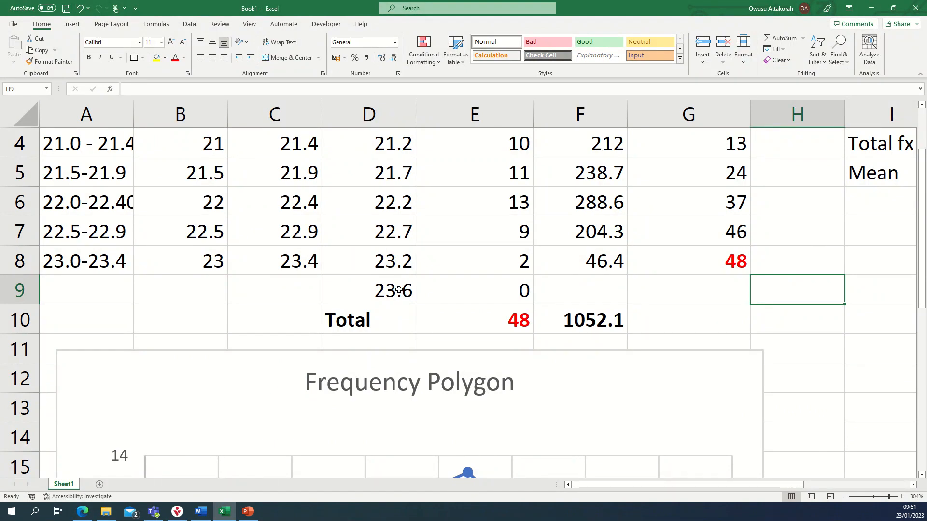
scroll(416, 282, up, 1)
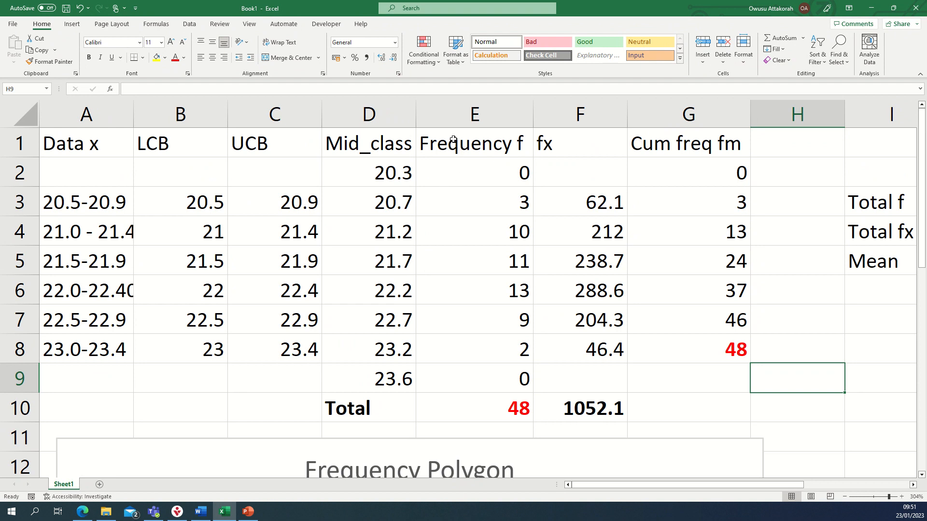
click(452, 144)
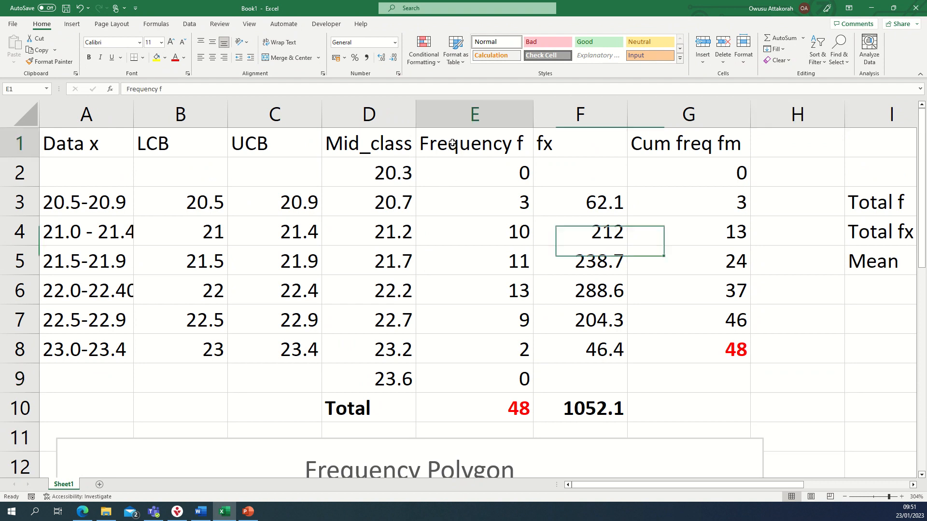
drag(362, 141, 382, 344)
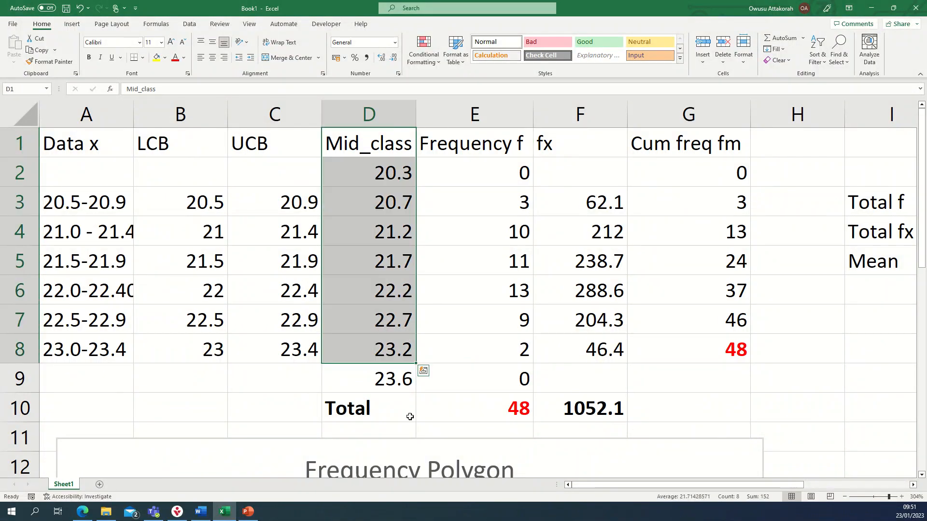
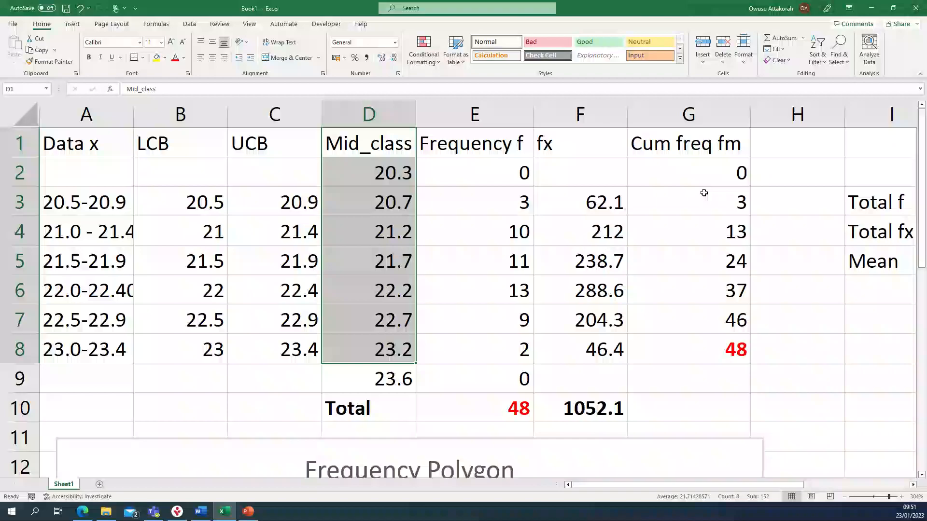
ctrl+drag(718, 167, 742, 342)
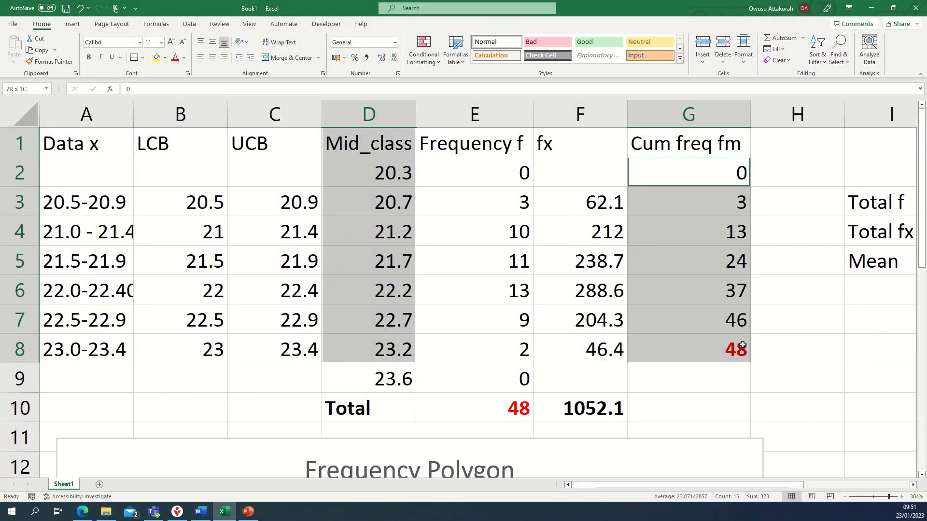
ctrl+drag(743, 346, 738, 342)
drag(434, 234, 430, 204)
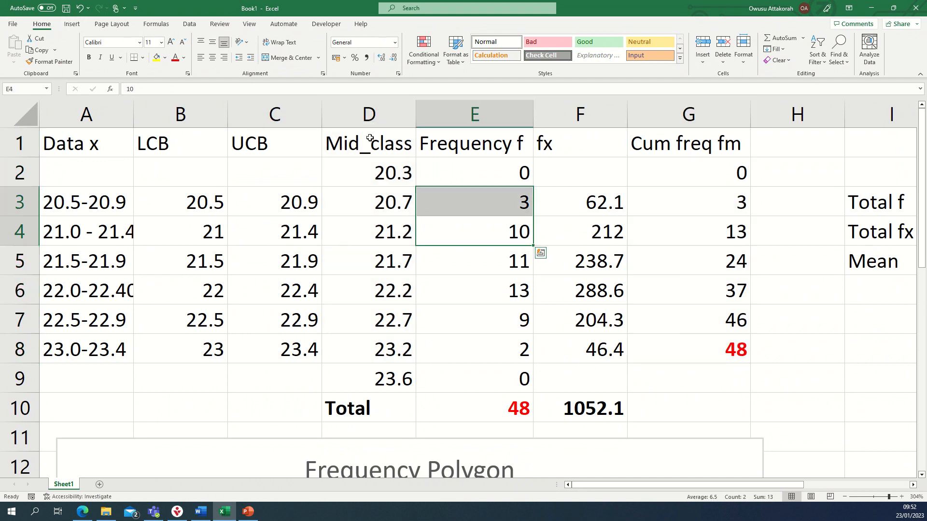
- Insert a Scatter with Smooth Lines chart from D1:D8 and G1:G8, plotting Cum freq fm against Mid_class as a single curve
drag(370, 138, 364, 340)
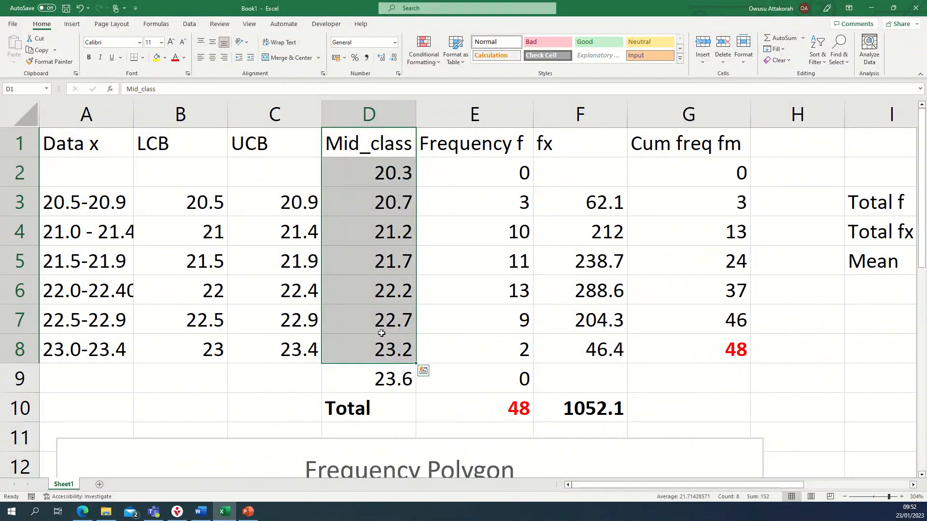
drag(693, 151, 706, 338)
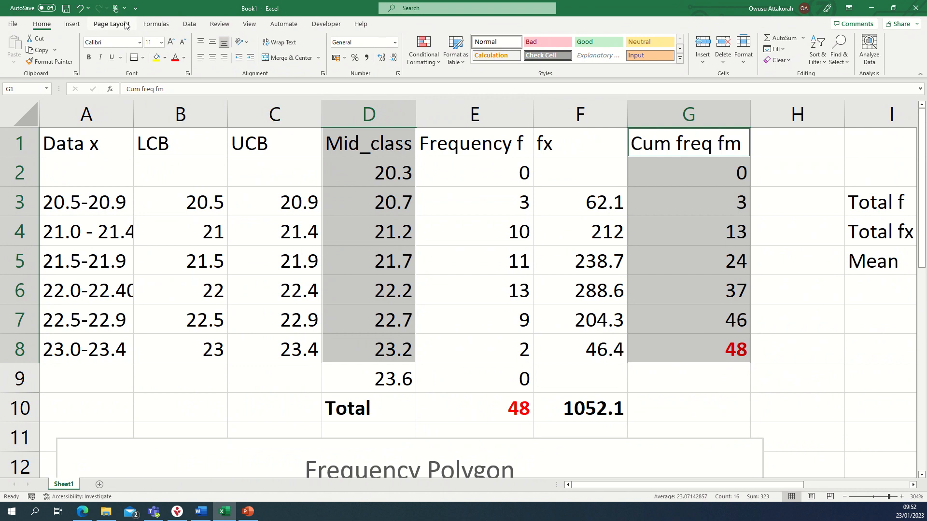
click(72, 24)
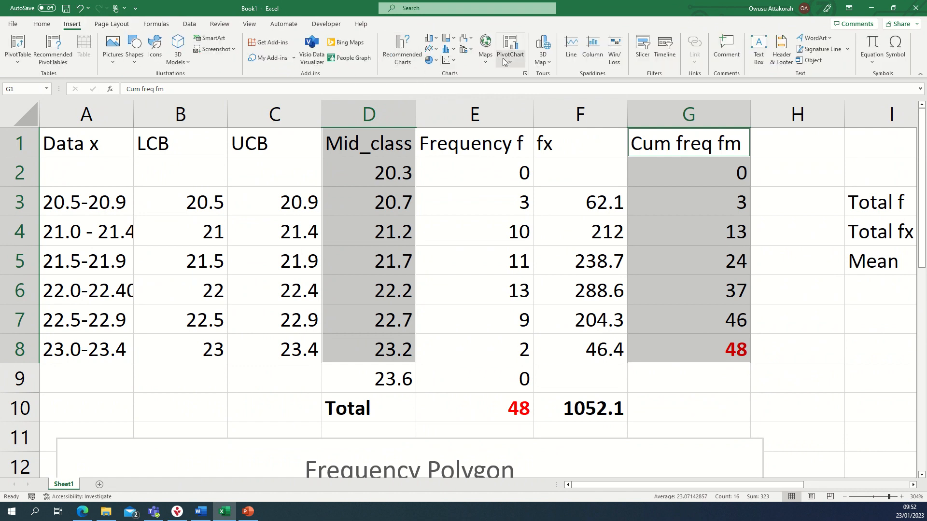
click(401, 57)
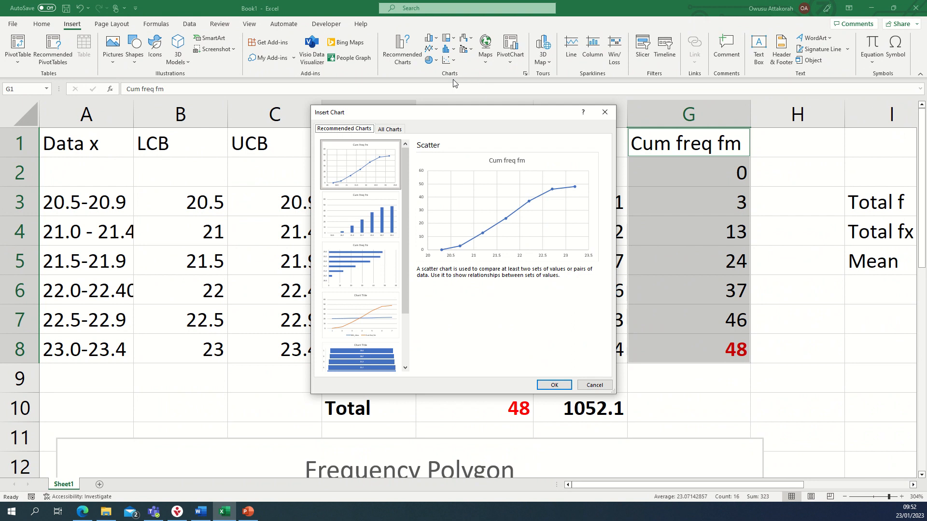
click(393, 130)
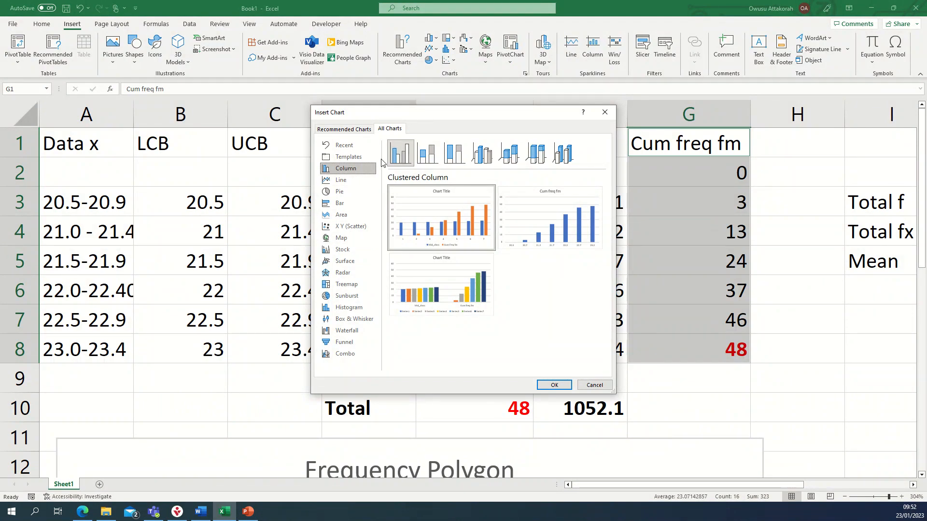
click(350, 228)
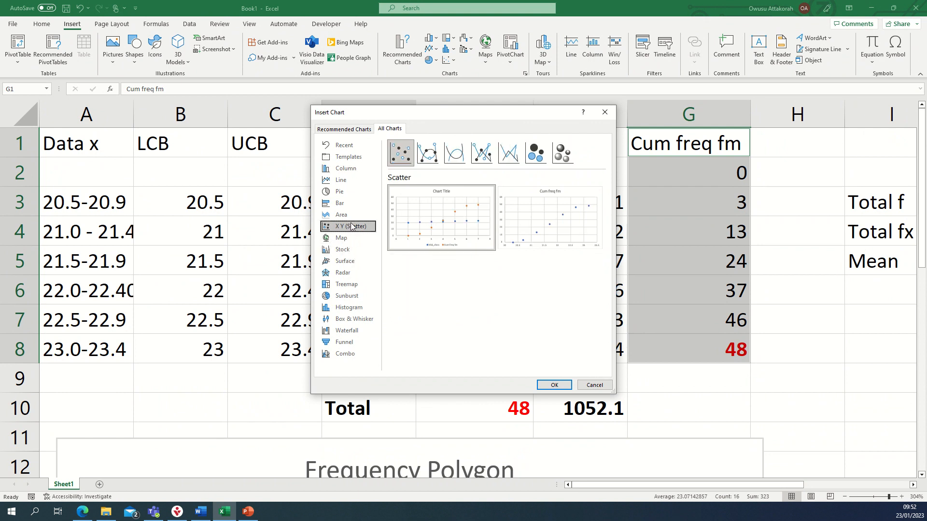
click(456, 154)
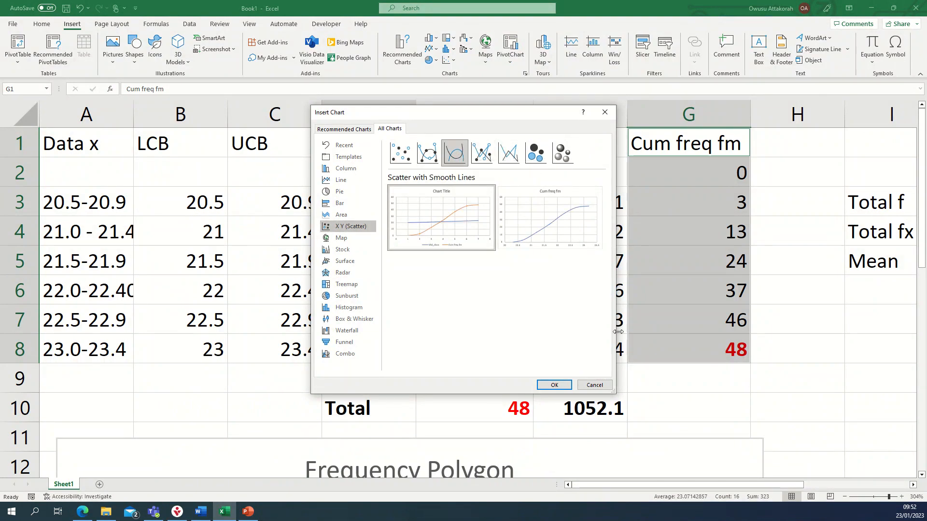
click(556, 382)
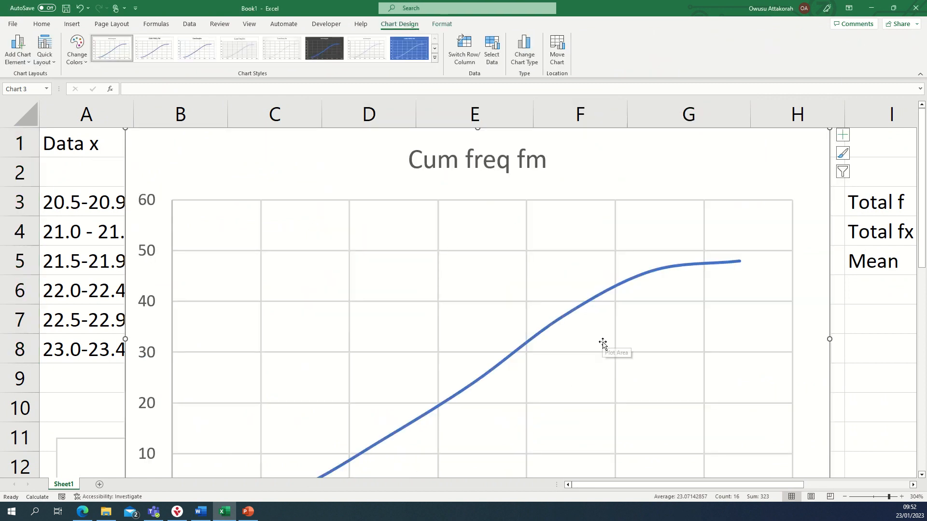
scroll(599, 344, down, 2)
scroll(575, 318, up, 1)
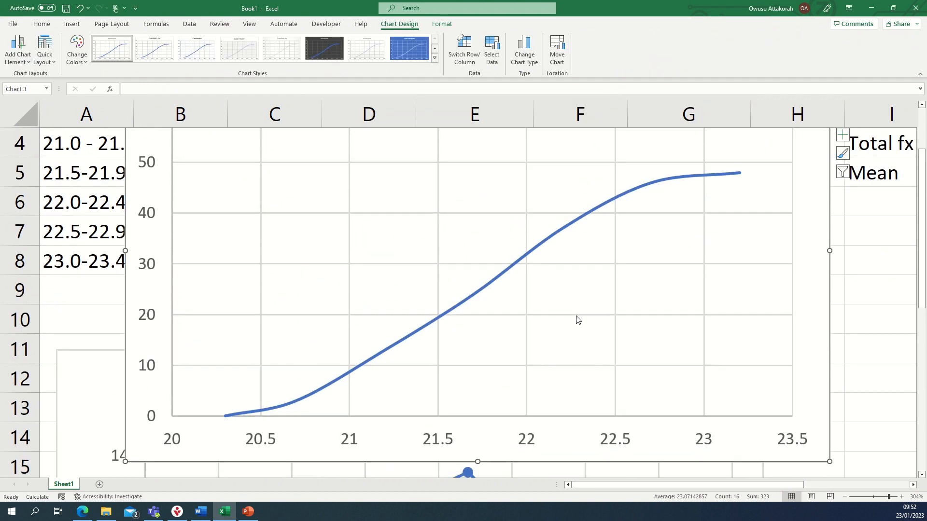
scroll(574, 316, up, 1)
scroll(571, 313, up, 1)
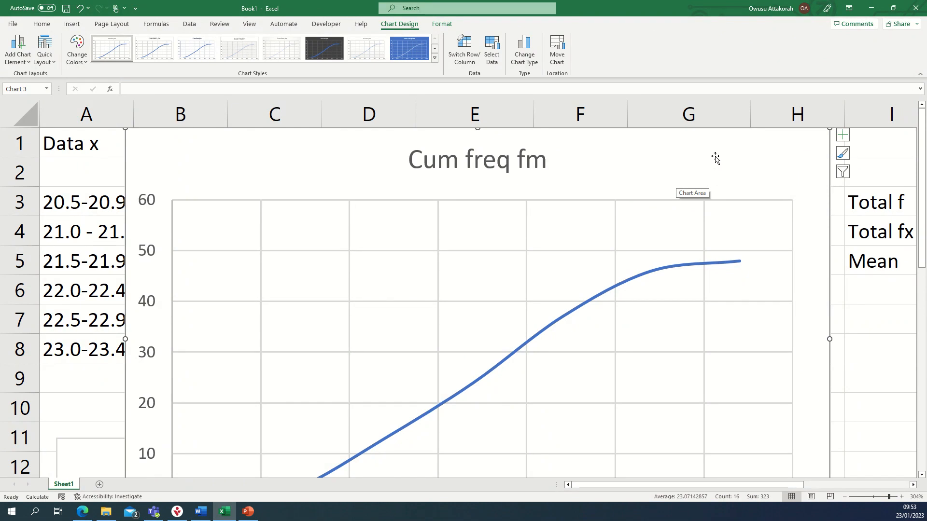
scroll(704, 155, down, 2)
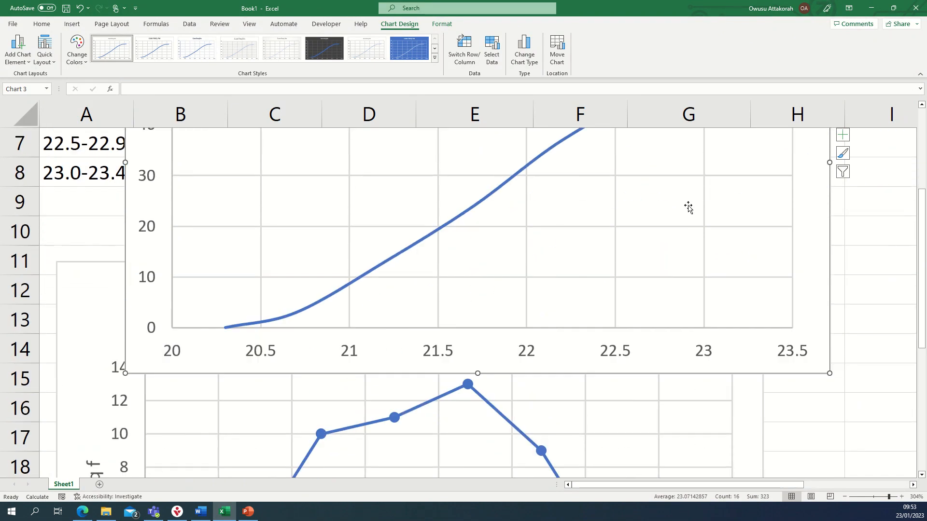
scroll(688, 207, up, 1)
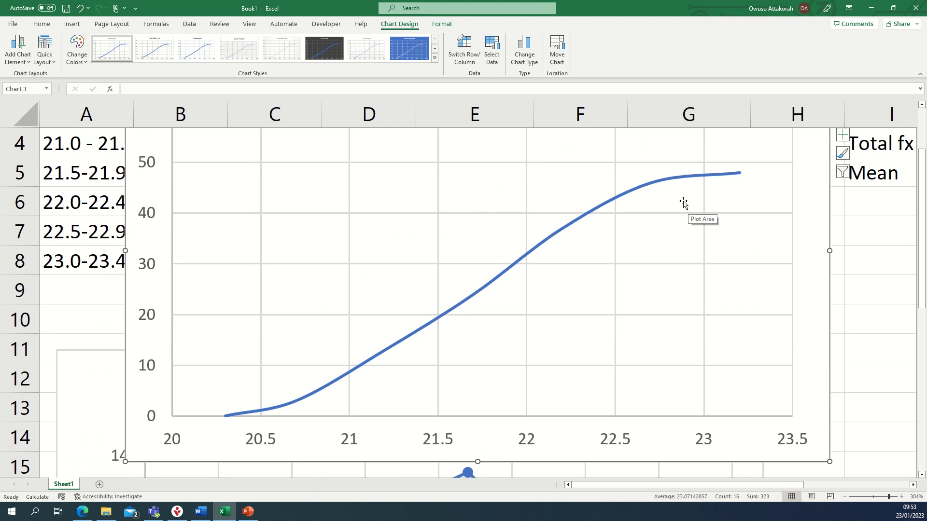
- Try several positions for the cumulative frequency chart over the data table, ending across columns B to H from about row 1
scroll(695, 164, up, 1)
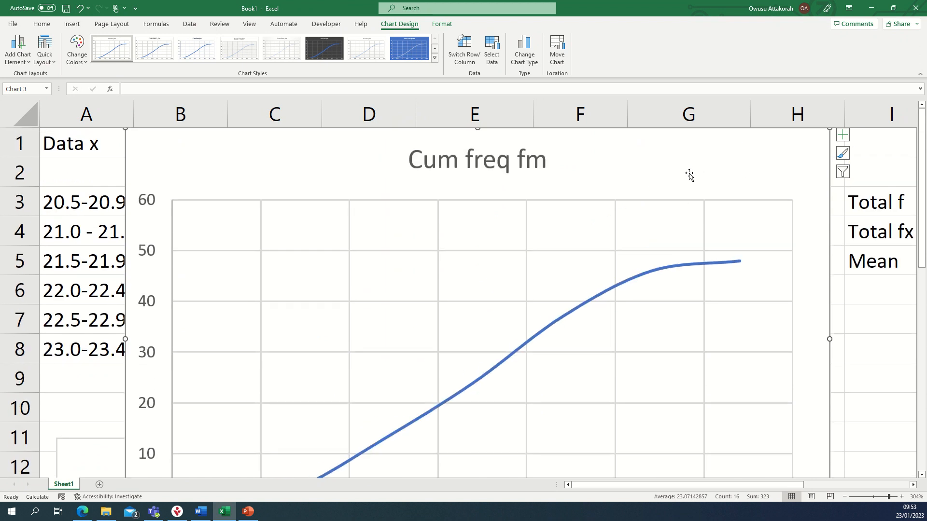
drag(674, 149, 805, 377)
scroll(744, 300, down, 1)
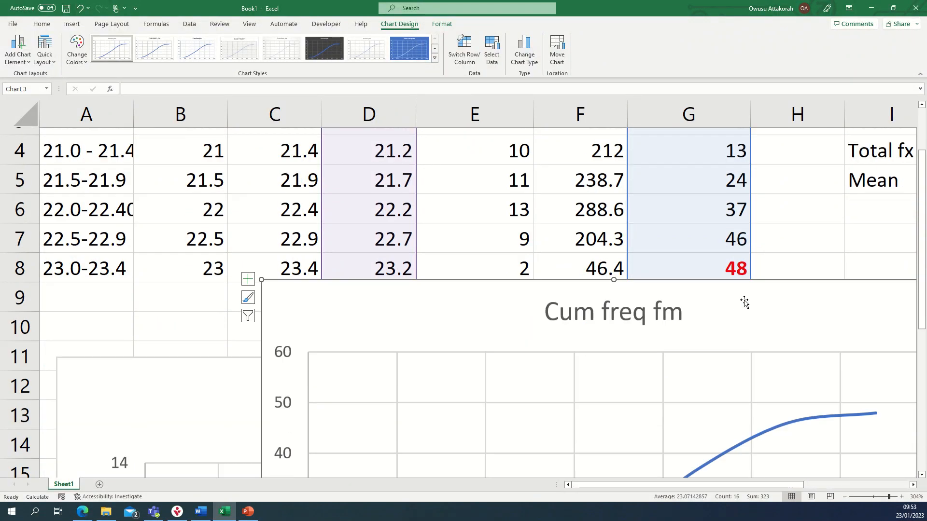
drag(794, 287, 698, 231)
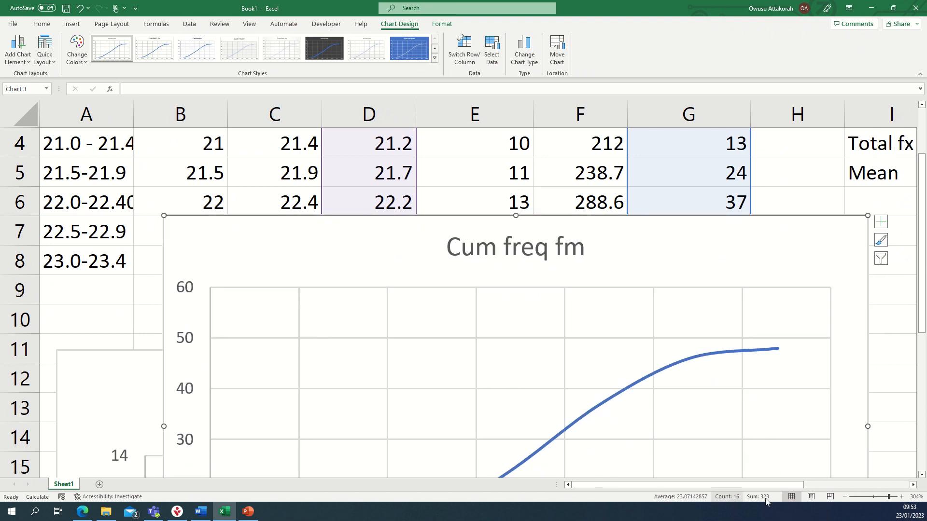
click(845, 497)
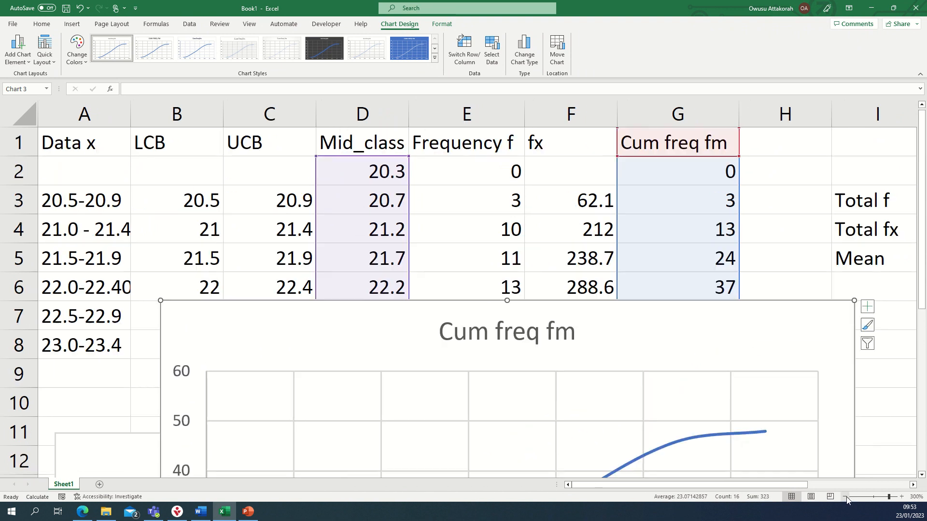
scroll(809, 379, down, 2)
scroll(809, 378, up, 1)
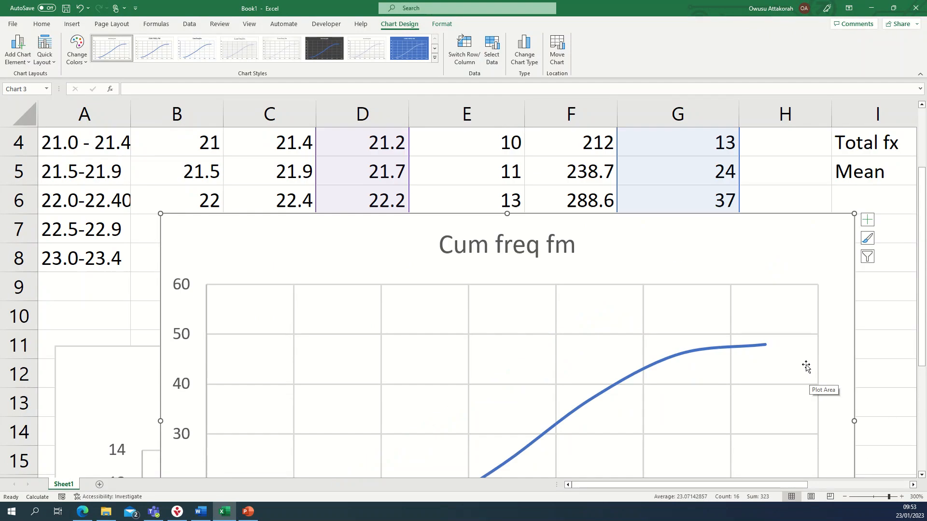
drag(726, 223, 761, 269)
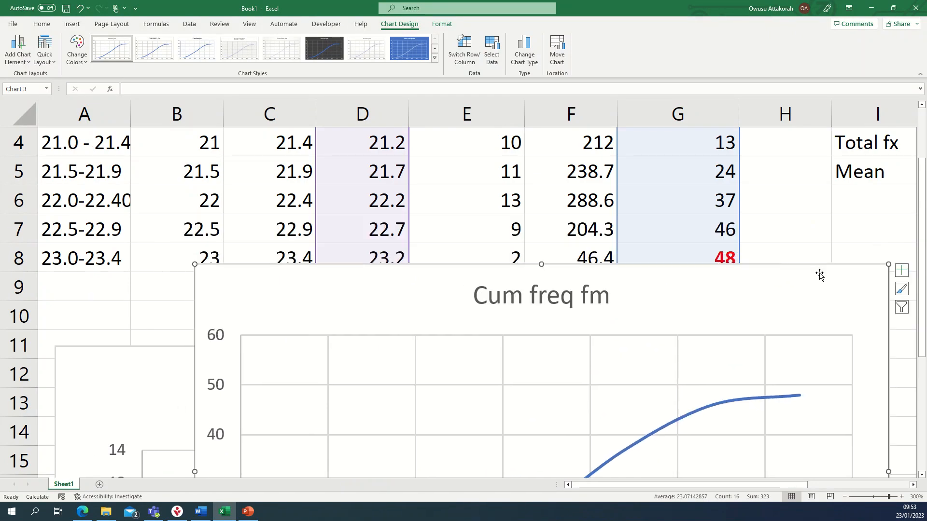
drag(753, 275, 726, 124)
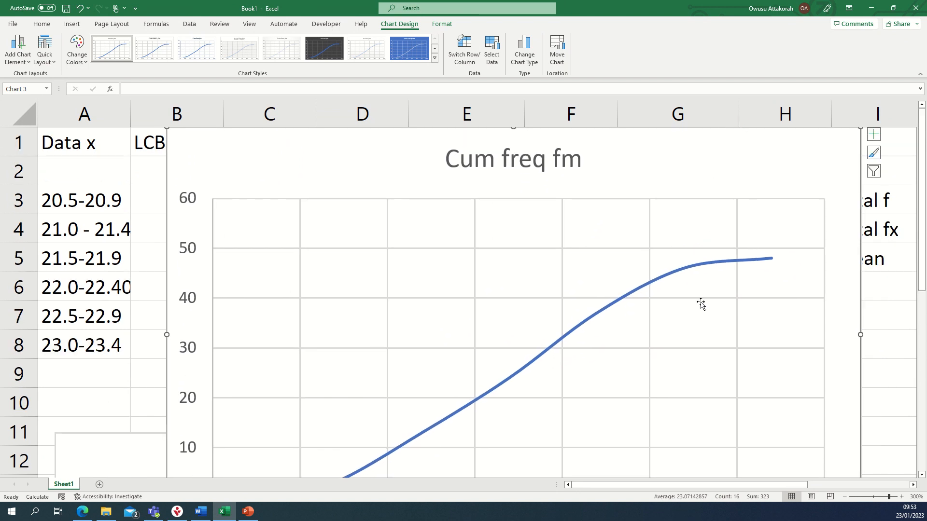
- Move the cumulative frequency chart down the sheet so that it starts at about row 8 near column C
scroll(690, 333, down, 1)
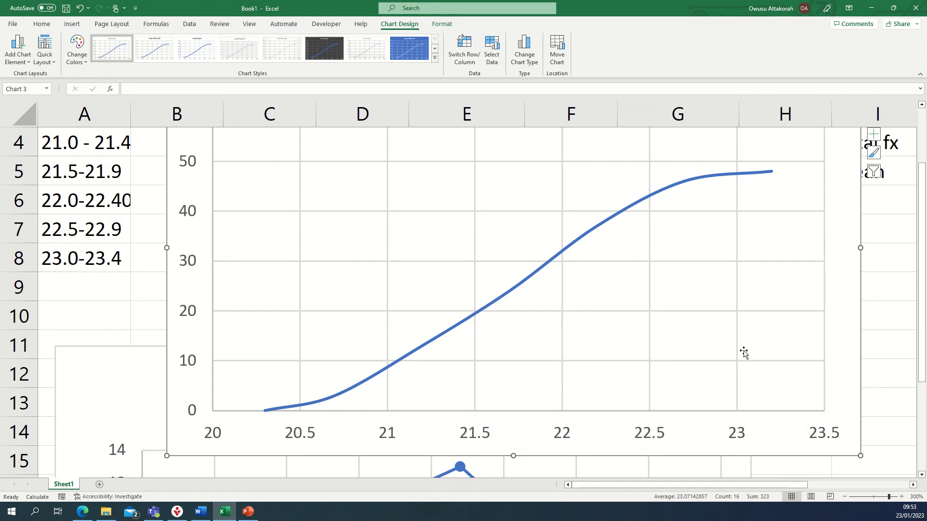
scroll(727, 343, up, 1)
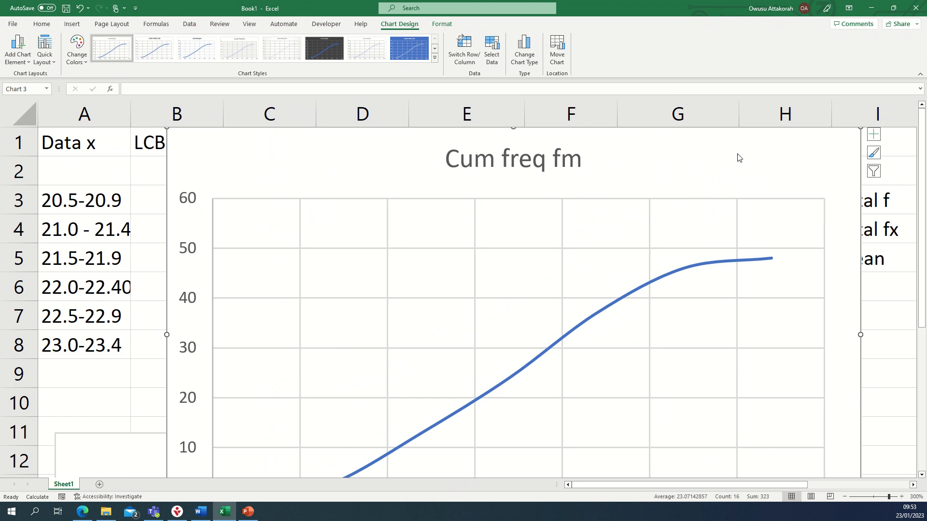
scroll(796, 200, down, 2)
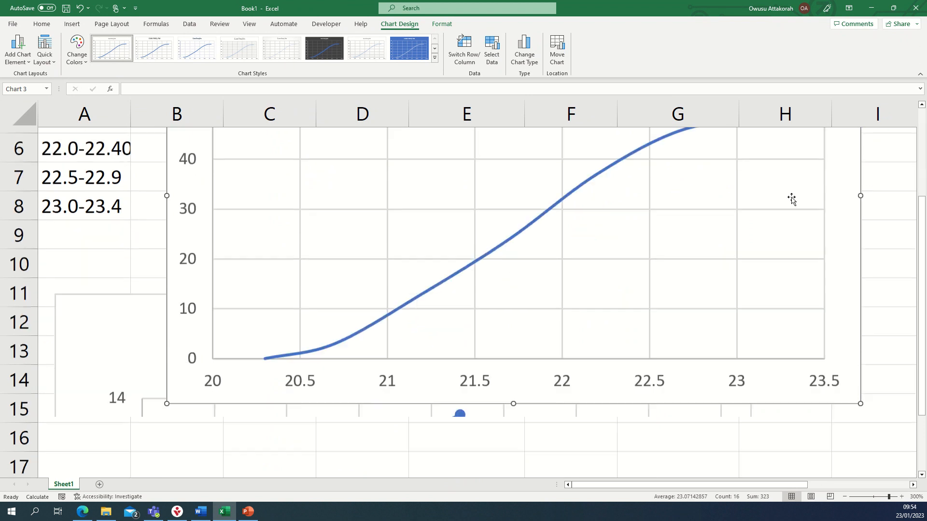
drag(175, 329, 108, 509)
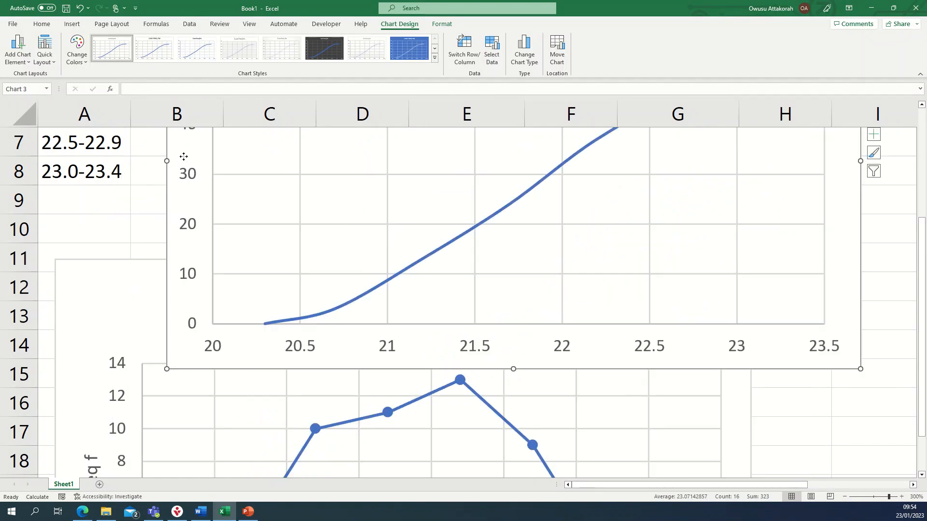
drag(184, 156, 203, 444)
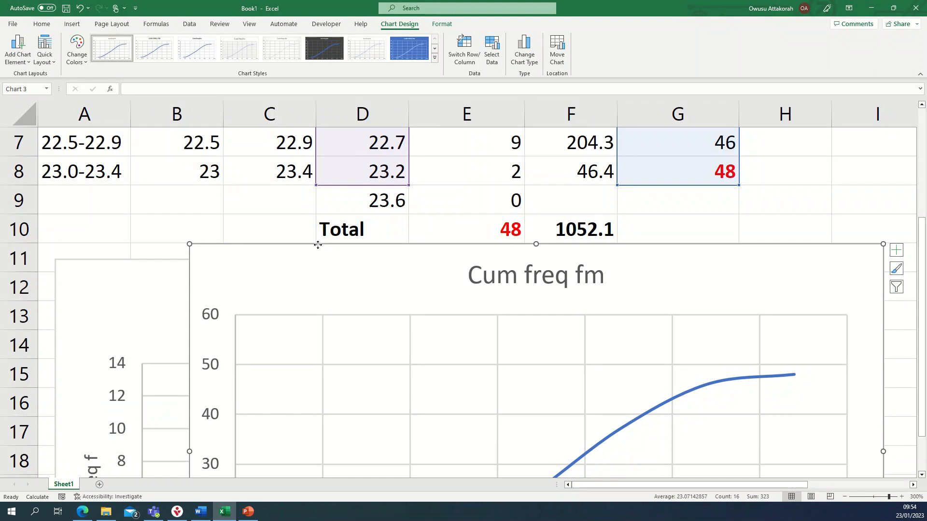
drag(318, 245, 348, 166)
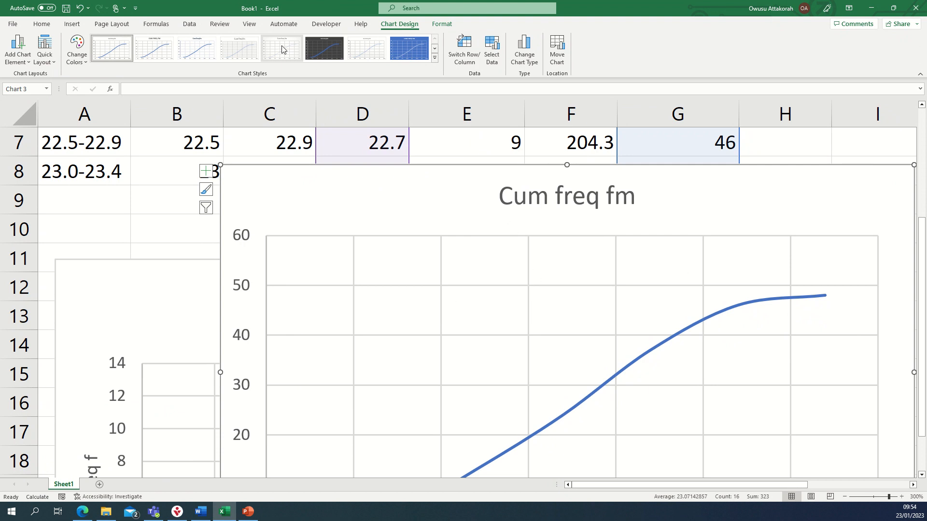
- Compare several chart styles on the cumulative frequency chart and apply the third one, with a bold mixed-case title and a thin curve
click(242, 51)
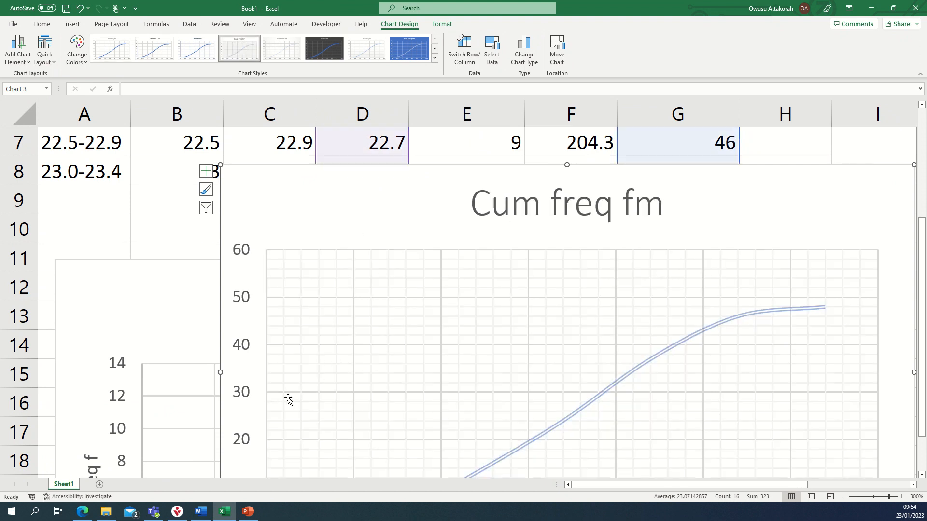
click(203, 51)
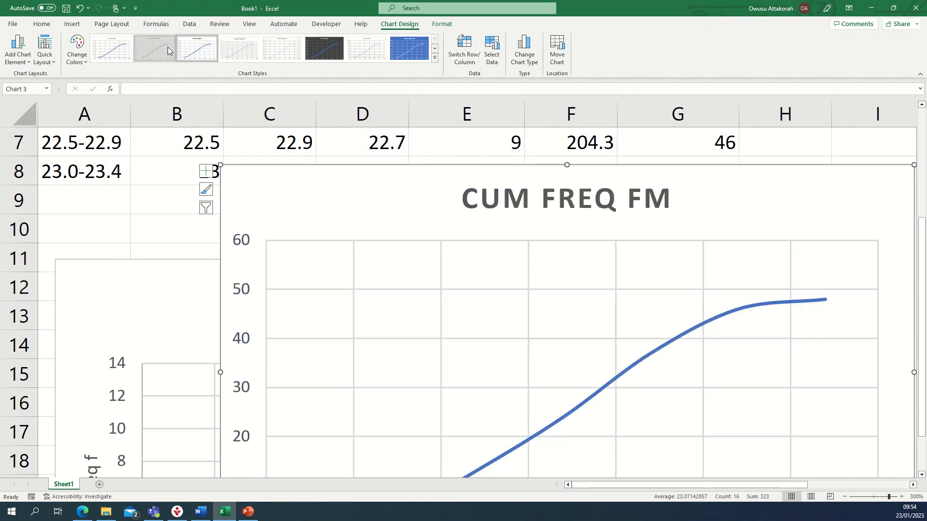
click(116, 49)
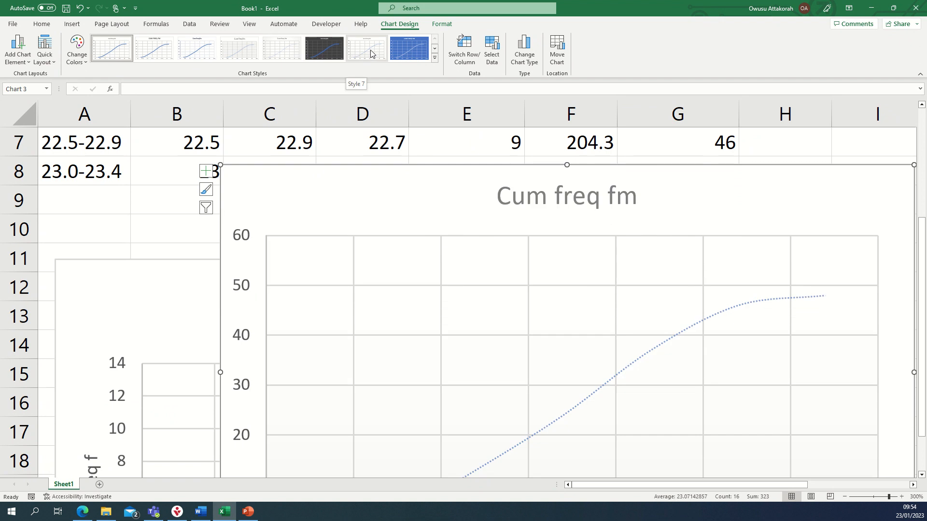
click(369, 48)
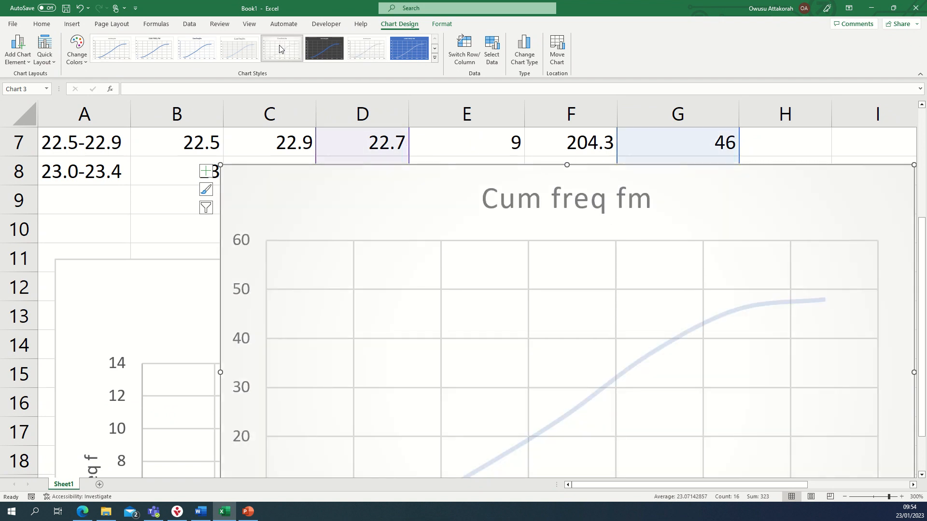
click(233, 52)
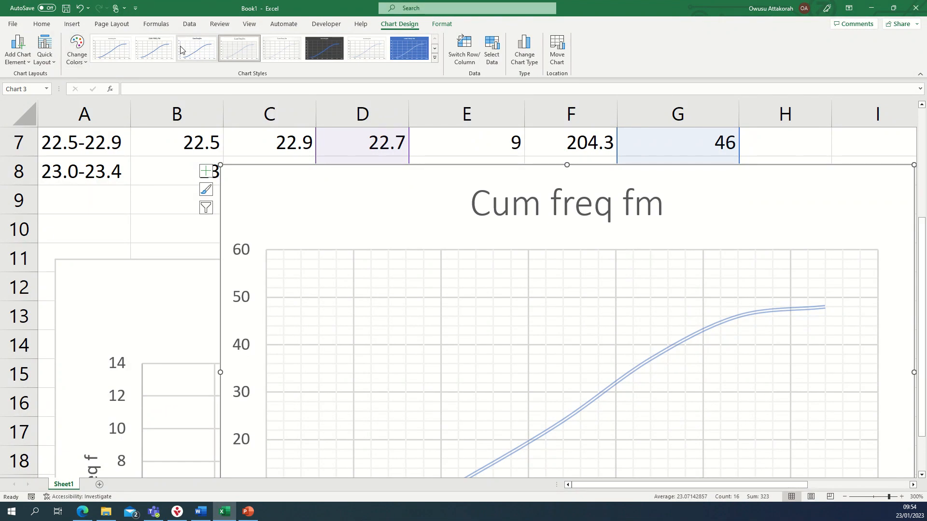
click(196, 49)
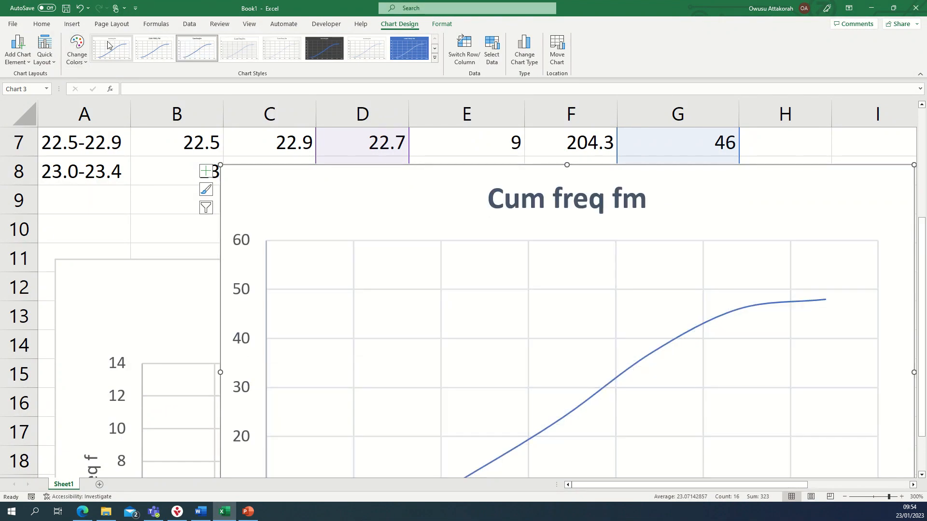
- Add primary minor horizontal and primary minor vertical gridlines to the cumulative frequency chart
click(29, 59)
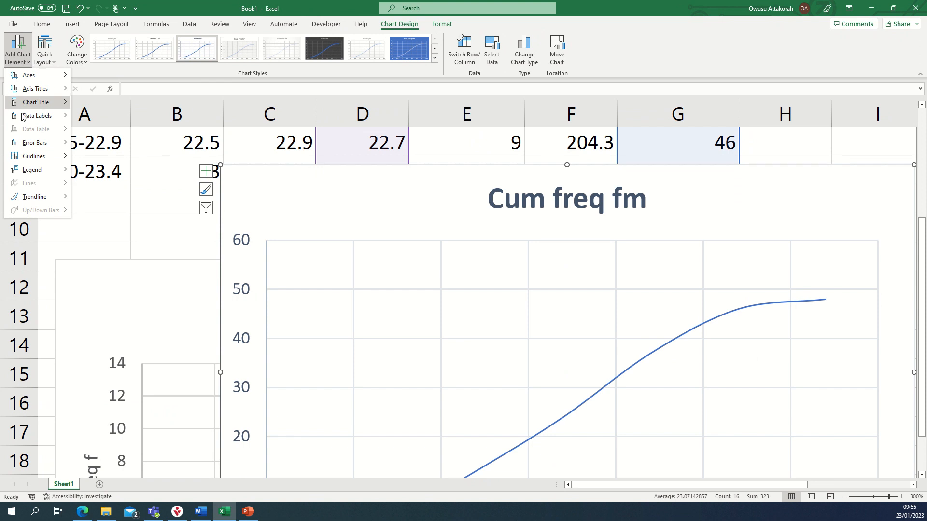
mouse_move(47, 161)
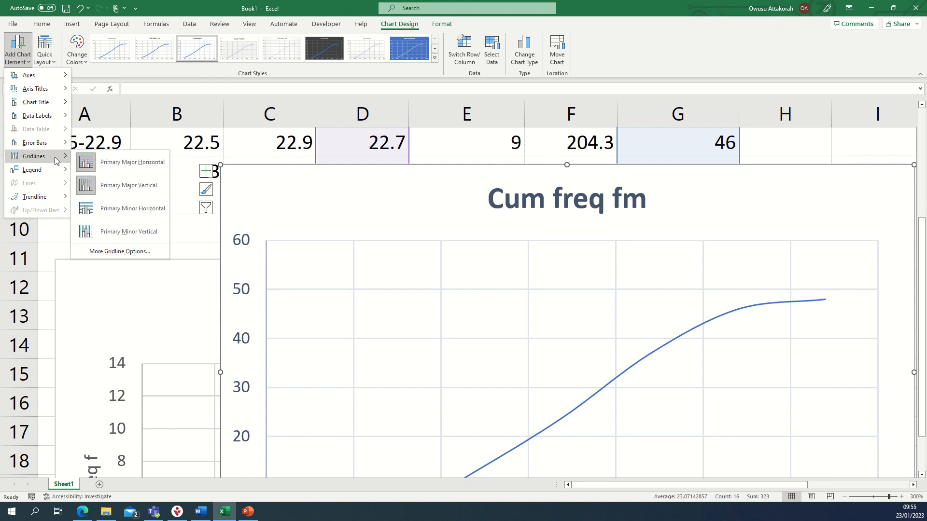
click(131, 210)
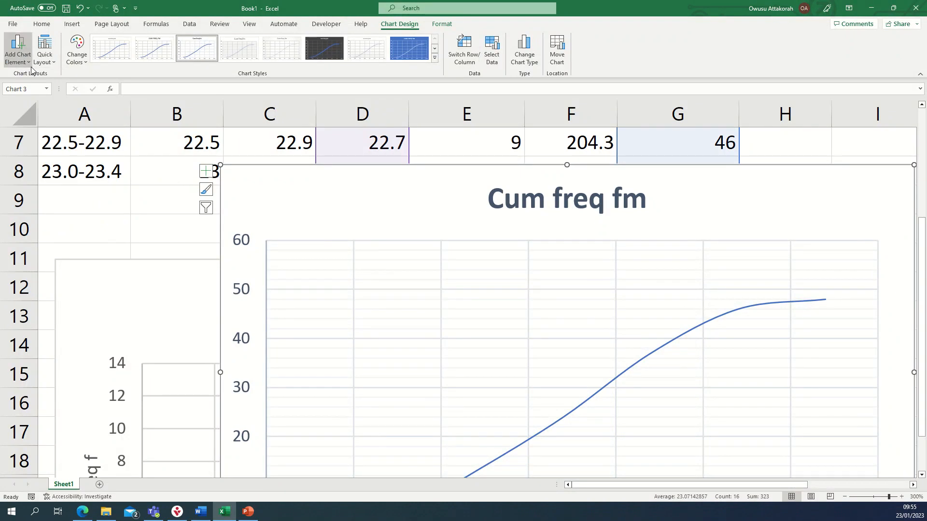
click(23, 57)
mouse_move(39, 158)
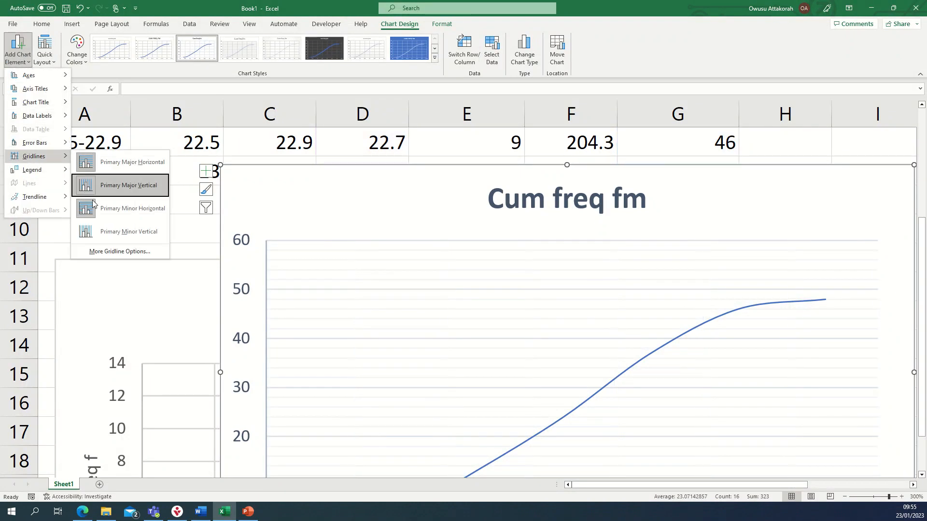
click(128, 234)
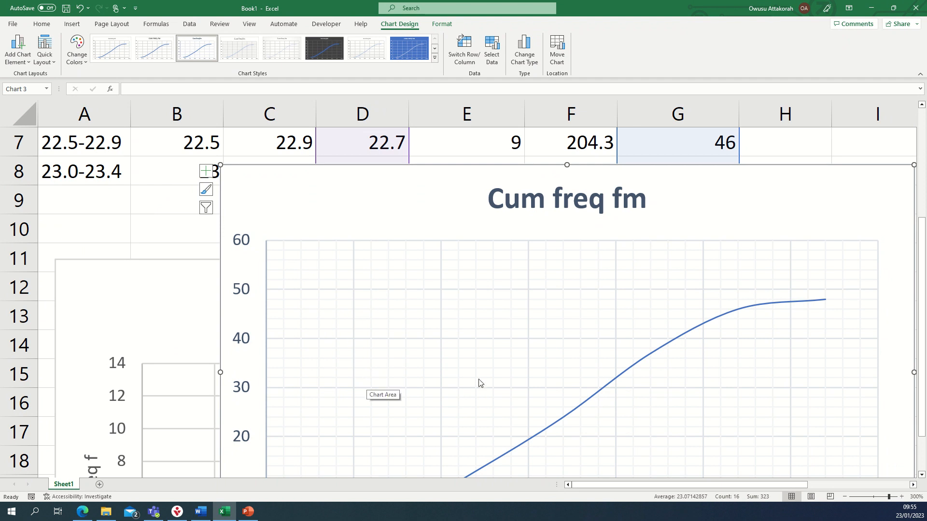
- Move the cumulative frequency chart up so that it starts at about row 5 in column B
scroll(475, 377, up, 1)
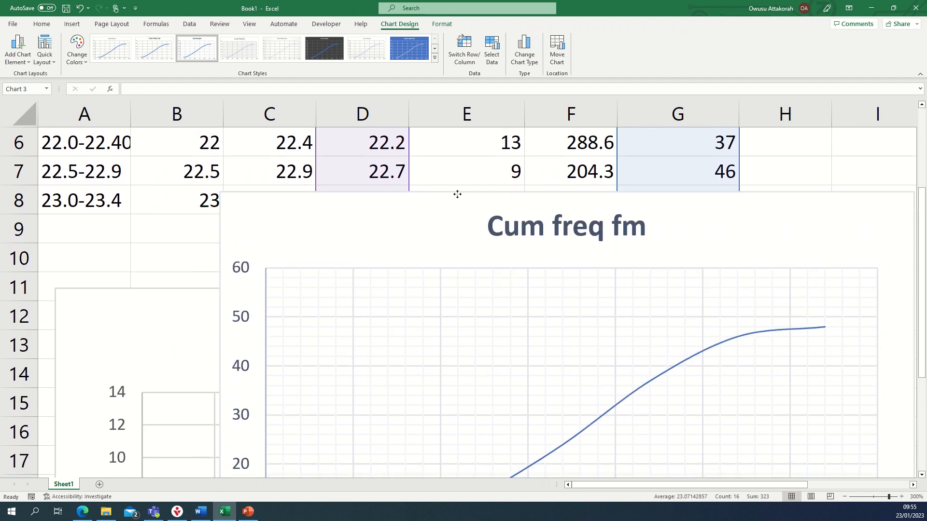
scroll(457, 192, up, 1)
drag(405, 246, 376, 162)
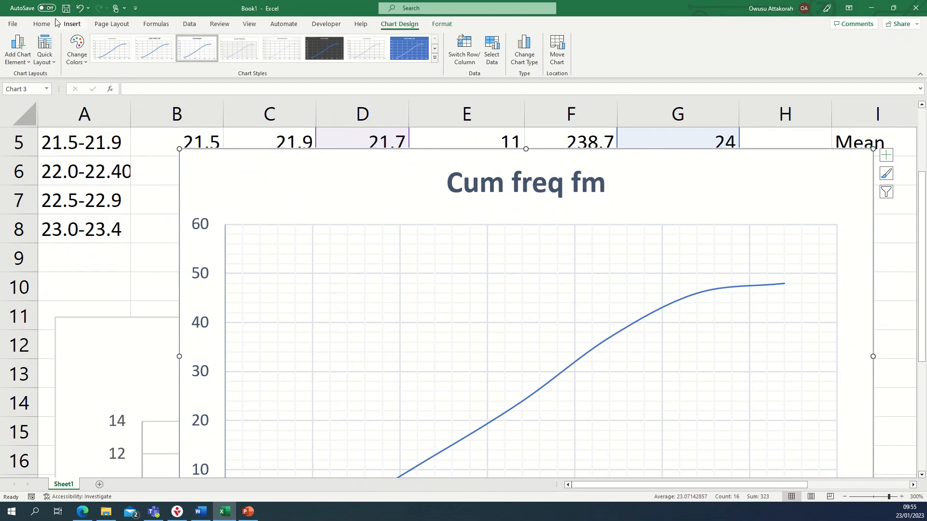
- Draw a level black line about 5.5 cm long from the vertical axis at about 24 across to the cumulative frequency curve
click(73, 24)
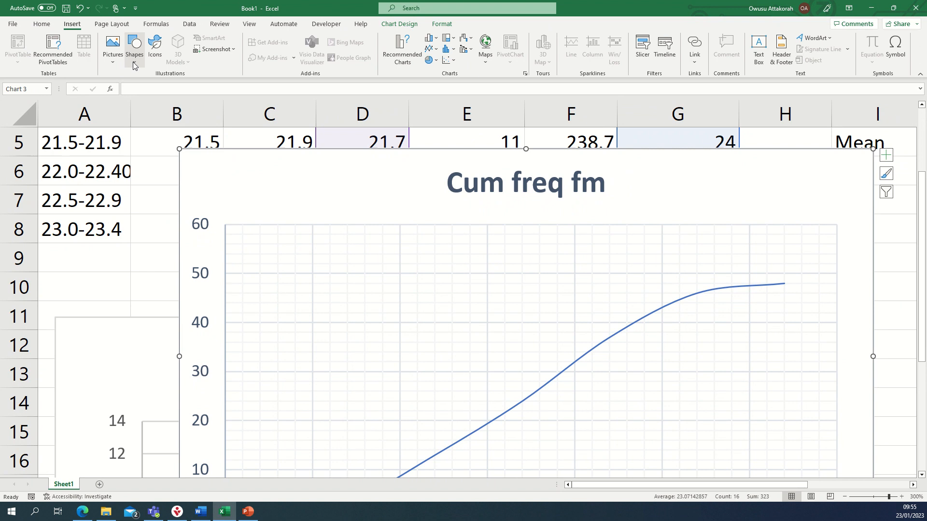
click(132, 60)
click(140, 87)
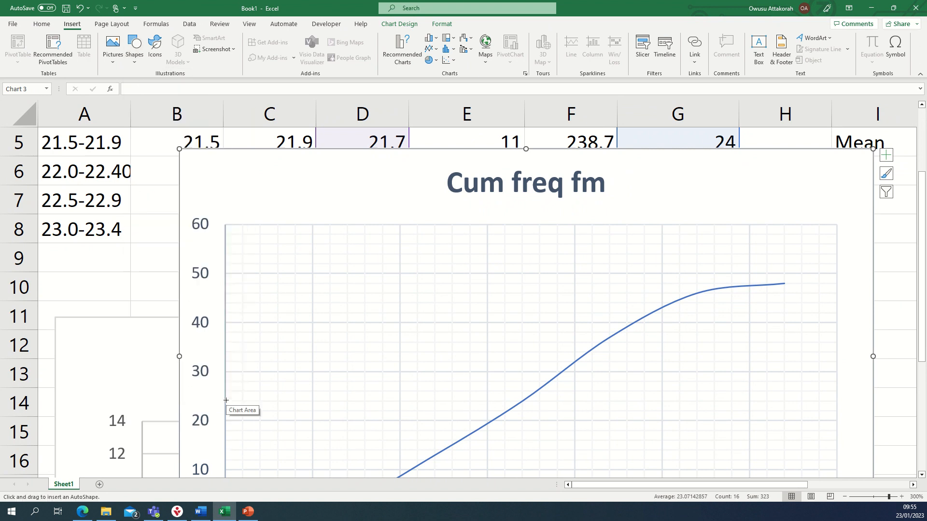
drag(225, 400, 527, 401)
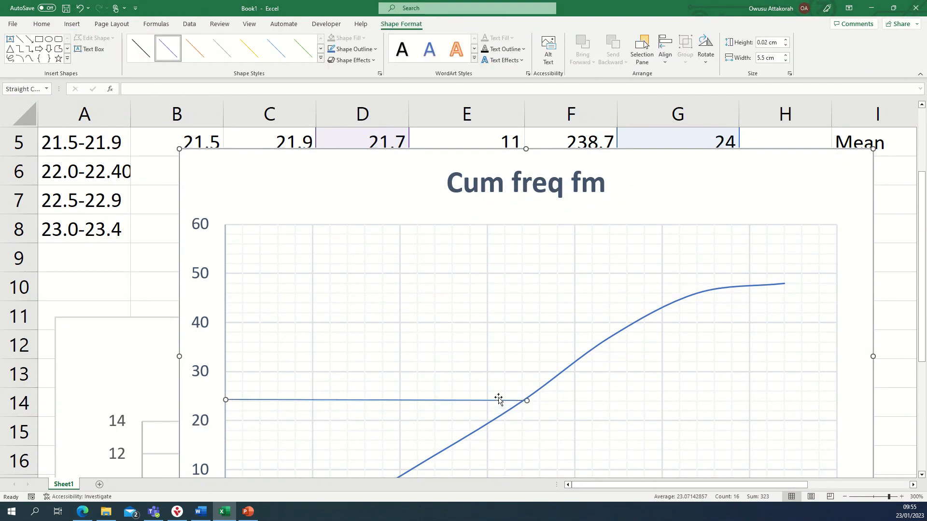
click(141, 50)
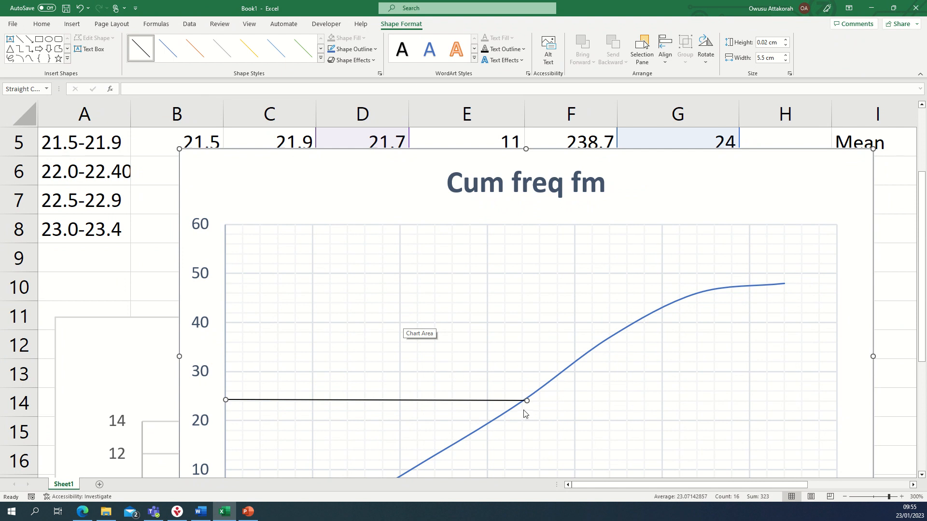
drag(527, 400, 526, 400)
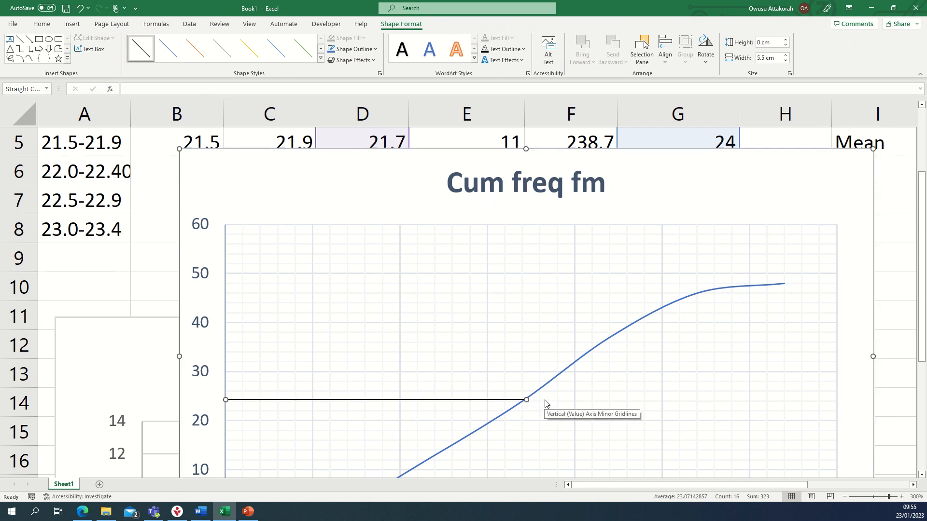
- Draw a short diagonal line about 0.38 cm wide and 0.35 cm high near the upper-right corner of the cumulative frequency chart
click(20, 40)
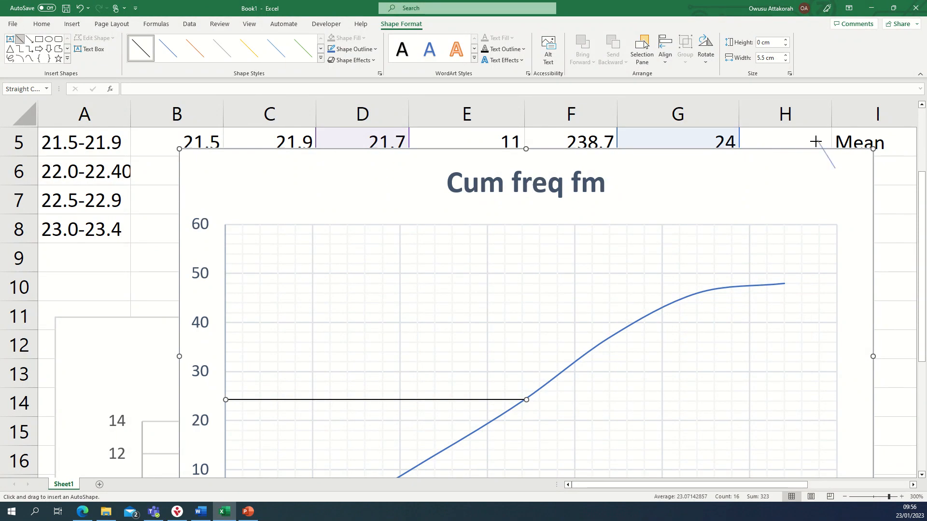
drag(815, 150, 836, 168)
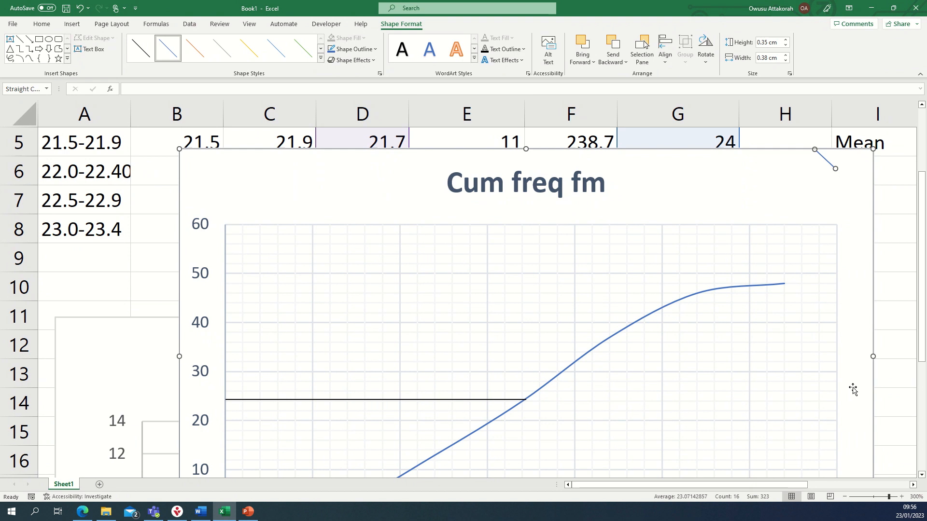
scroll(810, 397, up, 1)
scroll(809, 396, up, 1)
scroll(804, 377, down, 7)
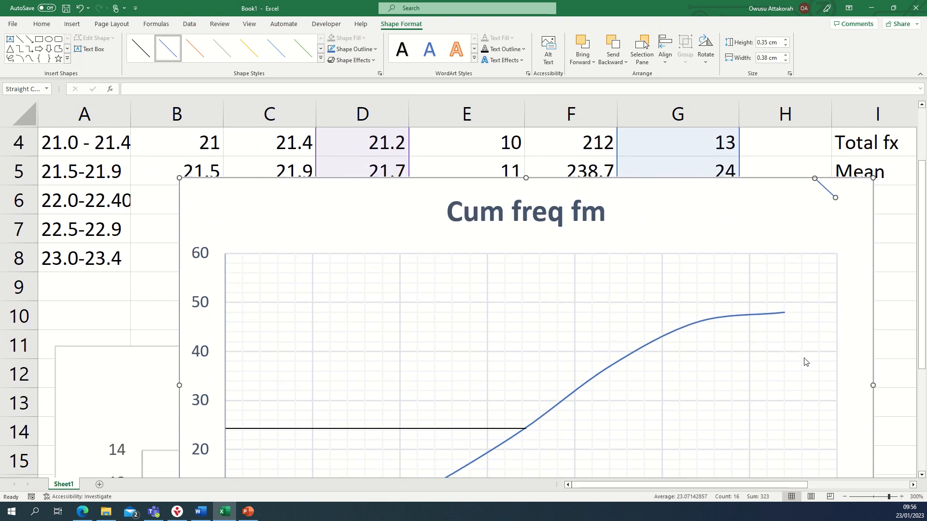
scroll(816, 392, up, 3)
scroll(799, 381, down, 3)
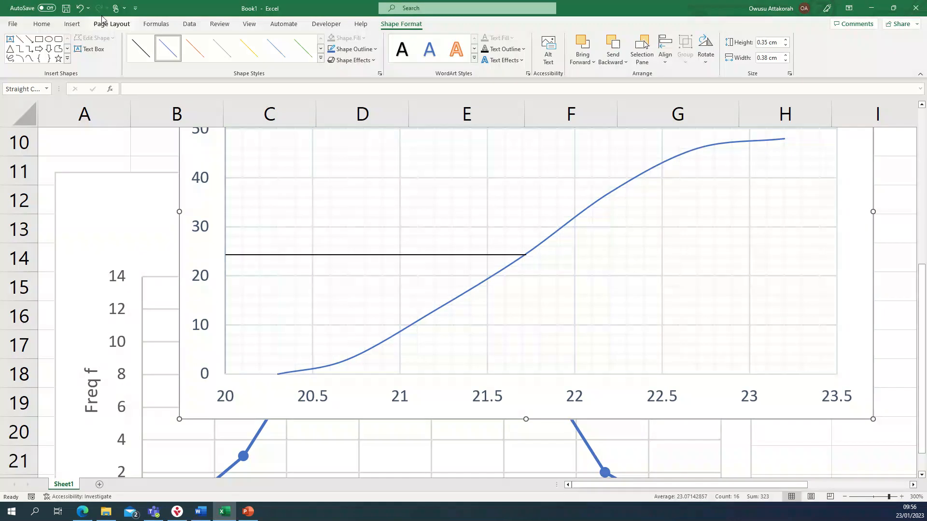
- Draw a black line about 2.26 cm high from the level line's end on the curve down to the horizontal axis at about 21.7
click(20, 39)
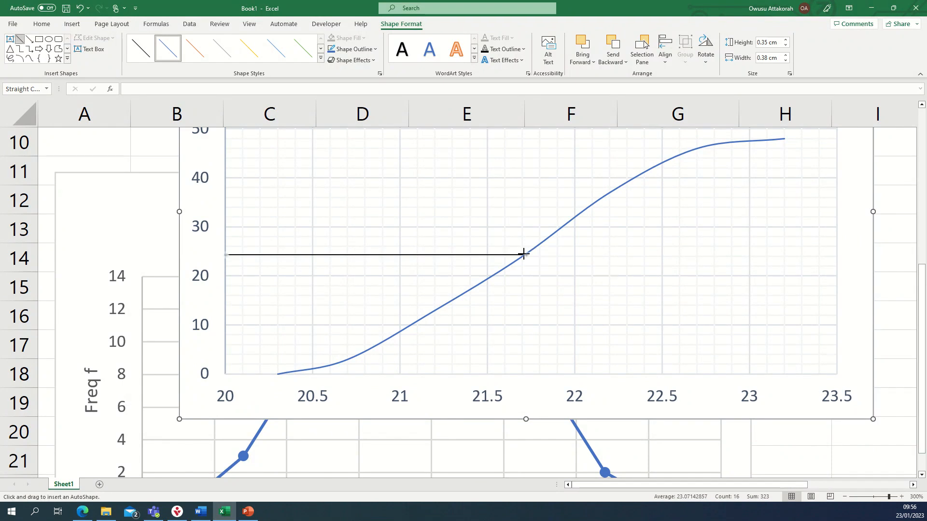
drag(525, 255, 522, 377)
click(140, 48)
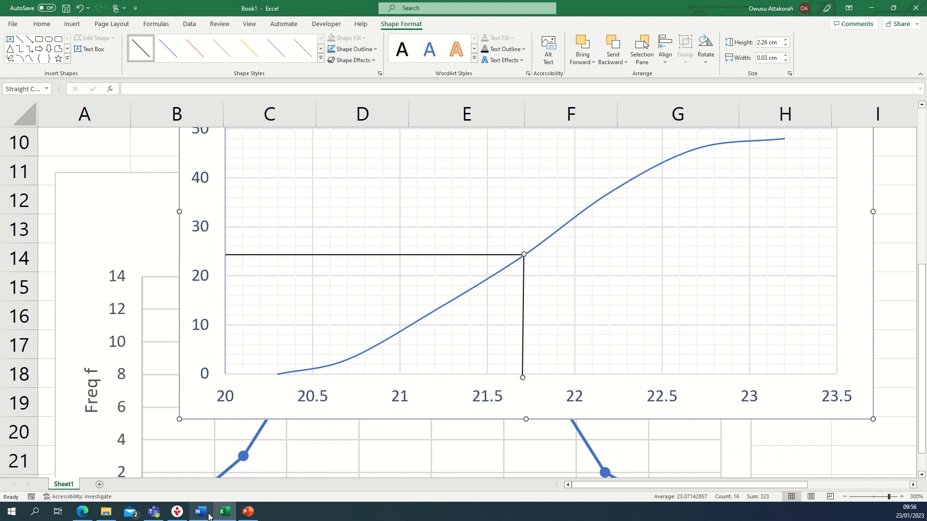
mouse_move(212, 515)
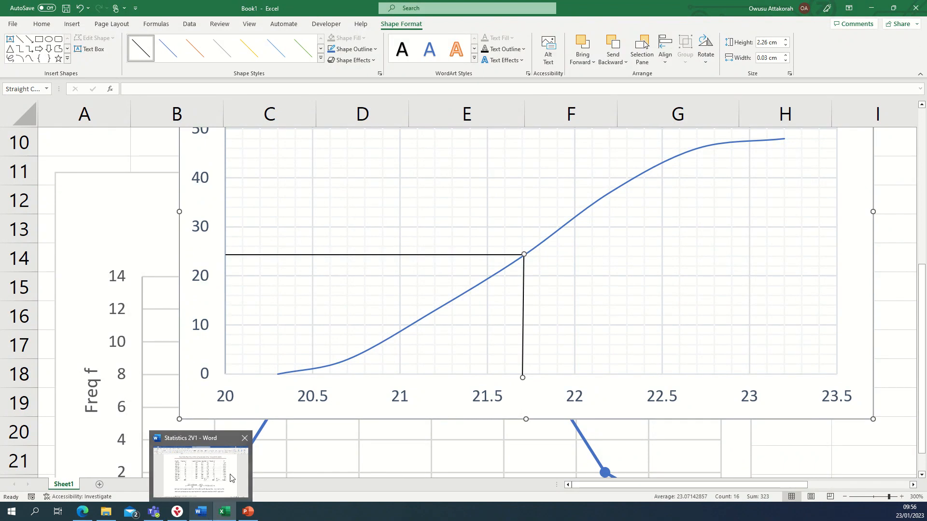
mouse_move(234, 475)
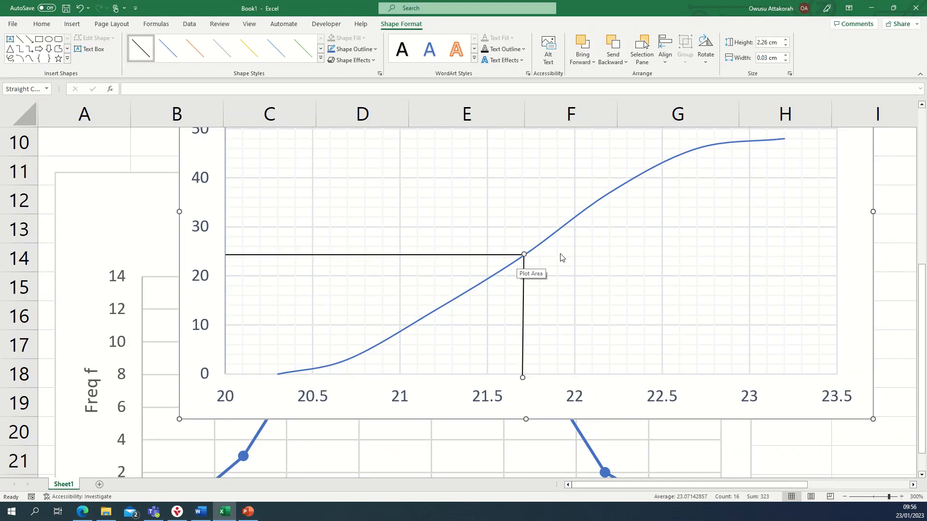
- Try to move the cumulative frequency chart down off the frequency table
scroll(550, 261, down, 2)
scroll(542, 262, up, 2)
scroll(537, 255, up, 1)
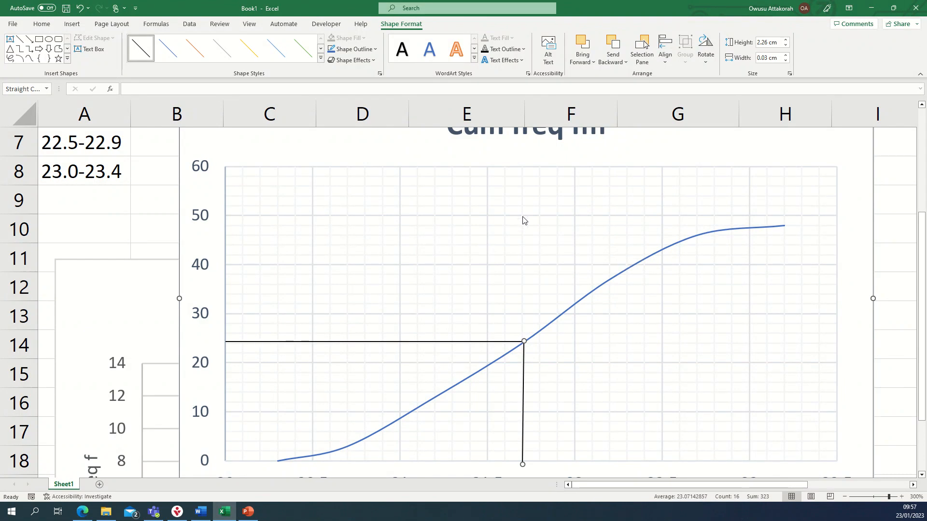
scroll(526, 236, up, 2)
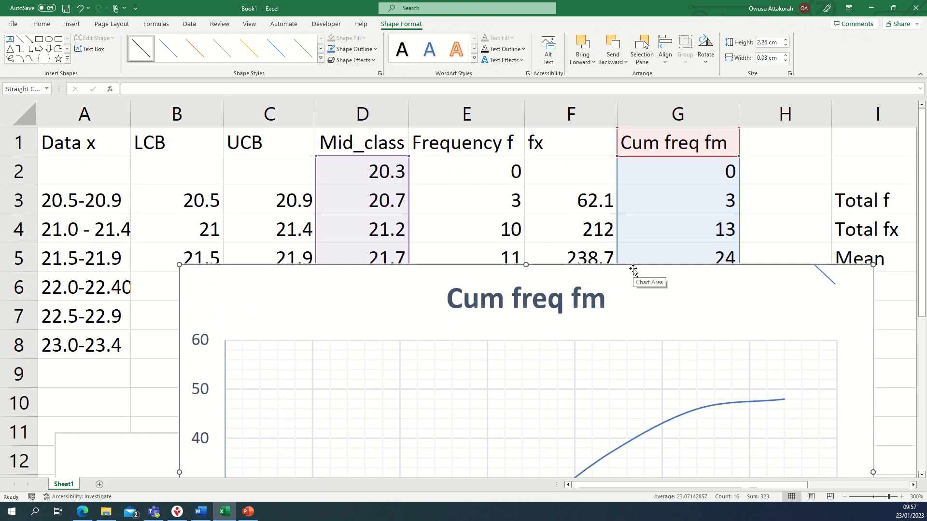
drag(634, 271, 634, 477)
click(595, 230)
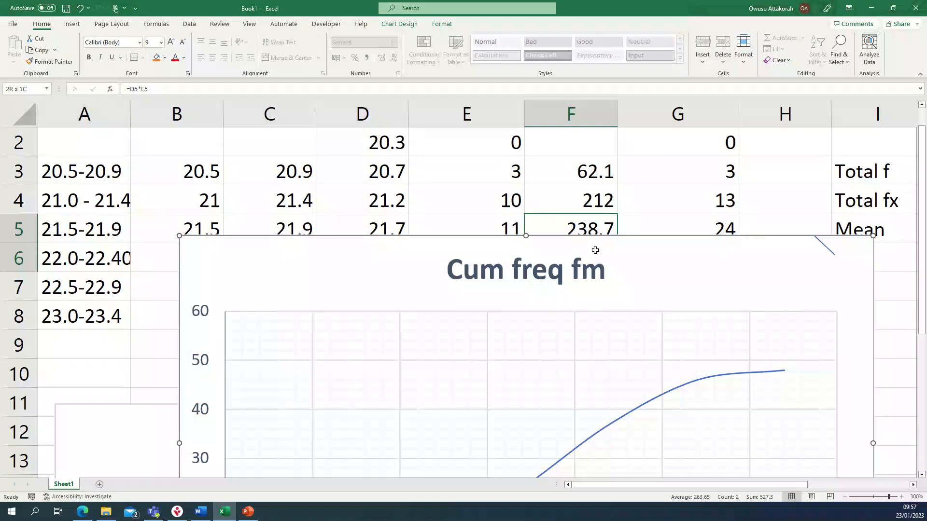
- Move the frequency polygon chart down so that it starts at about row 14 in column A
scroll(852, 361, down, 5)
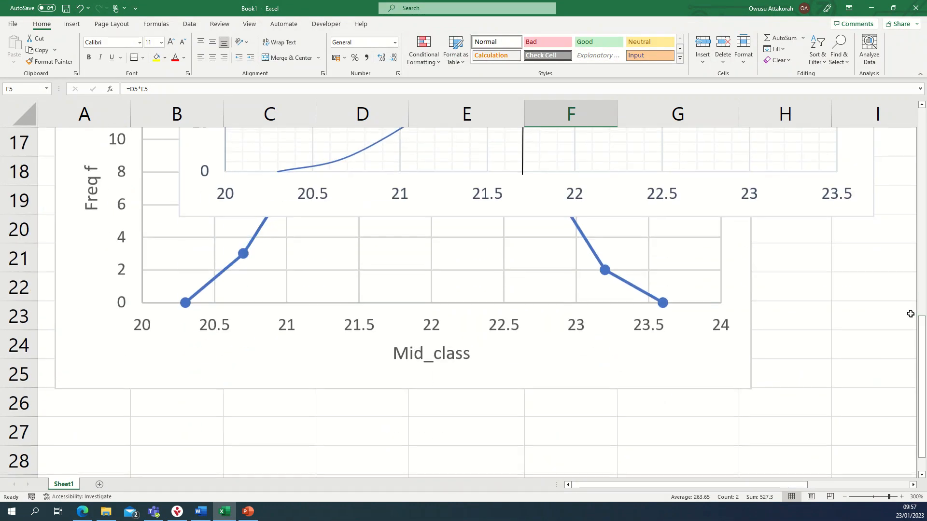
scroll(768, 351, down, 1)
drag(687, 304, 703, 497)
scroll(850, 290, up, 1)
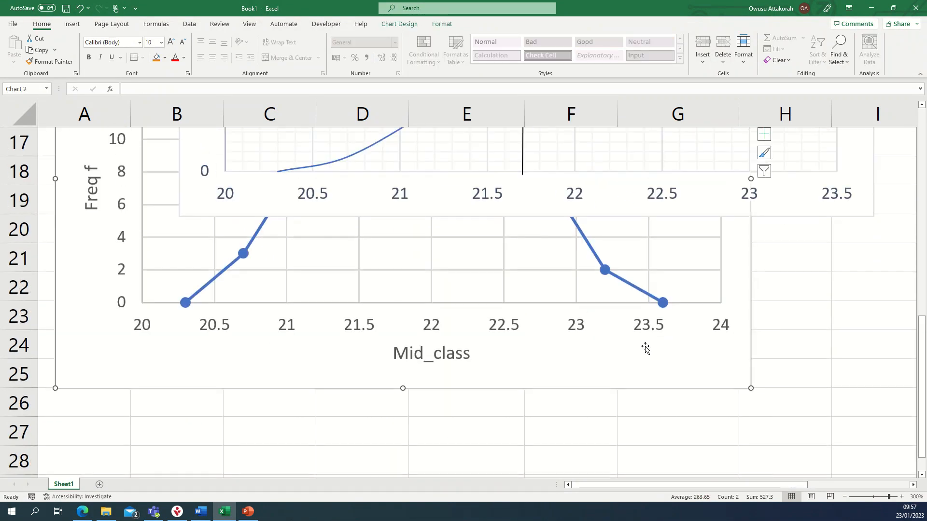
drag(645, 321, 652, 430)
scroll(911, 289, up, 4)
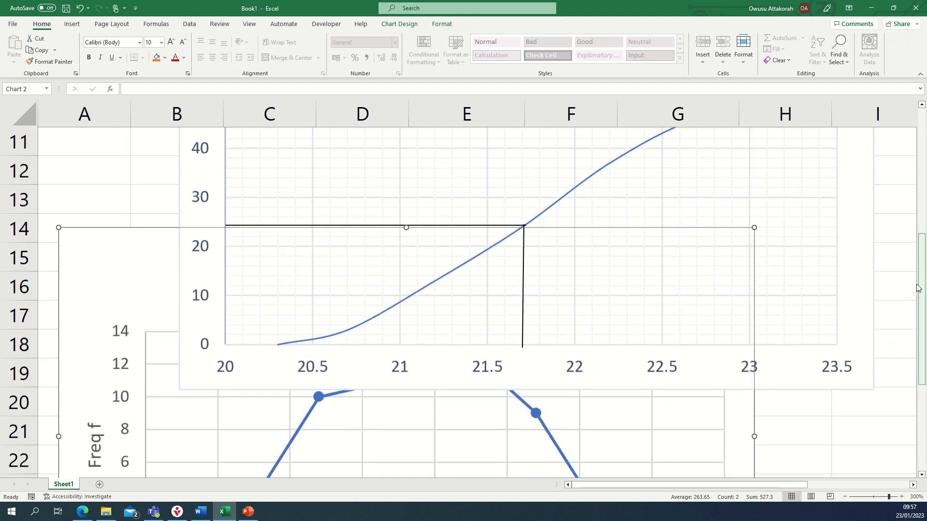
- Move the cumulative frequency chart below the frequency table so that it starts at about row 14 in column B
scroll(911, 290, down, 2)
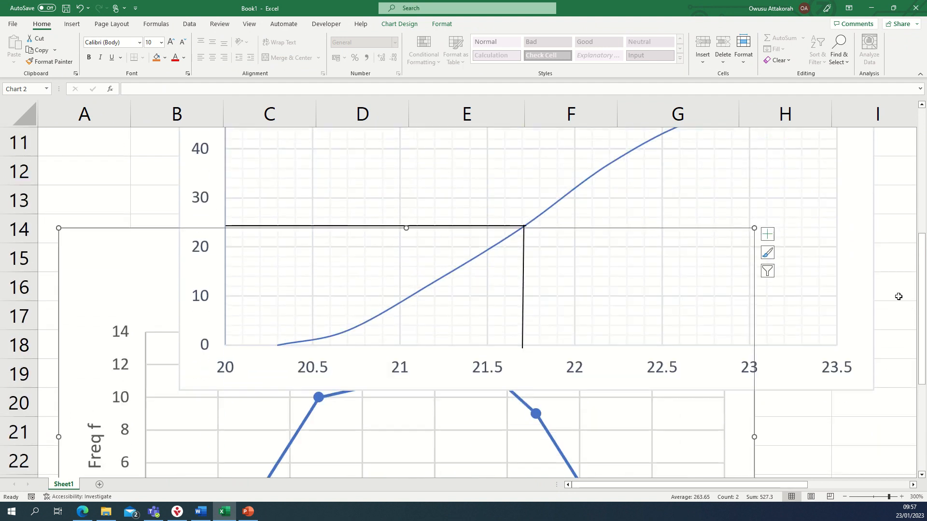
click(830, 331)
drag(821, 390, 797, 503)
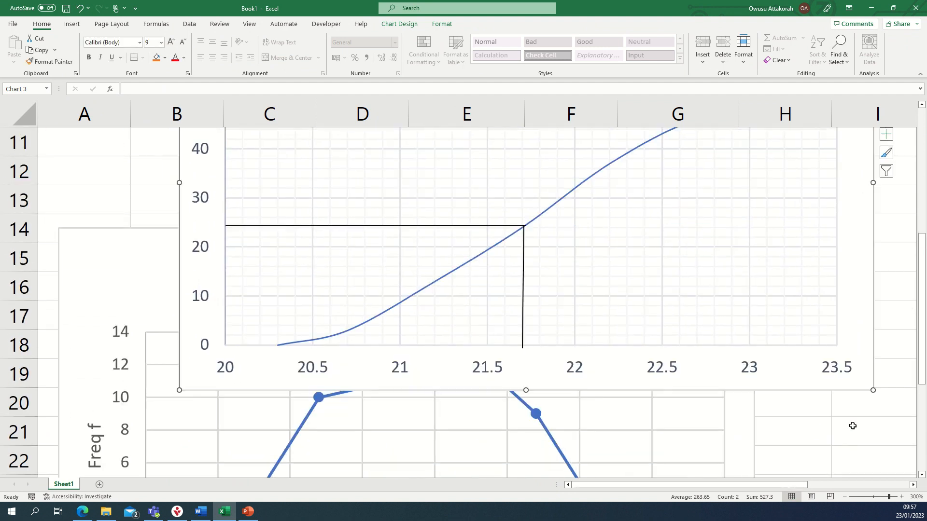
click(920, 471)
scroll(824, 180, up, 2)
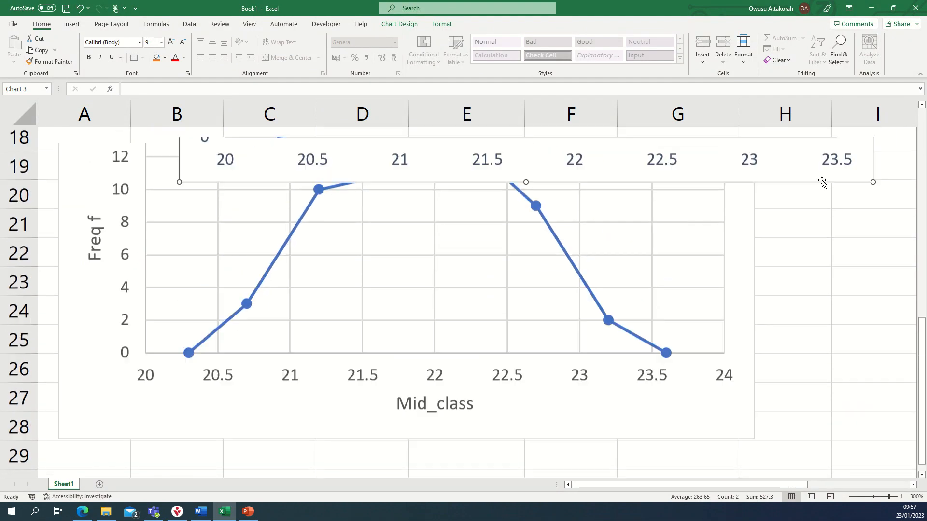
drag(816, 198, 794, 454)
scroll(854, 162, up, 3)
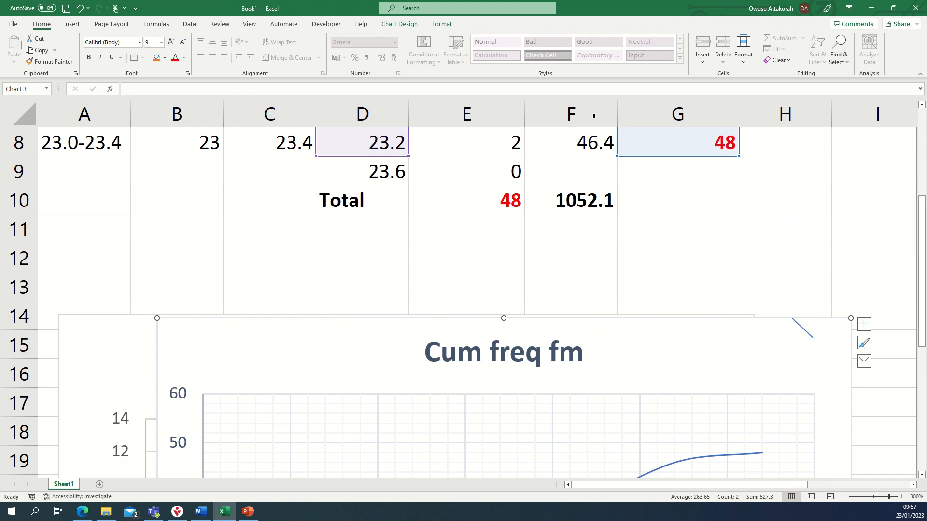
- Review the added starting class in D2:E2 and the mid-class values with their frequencies in D3:E8
scroll(618, 186, up, 2)
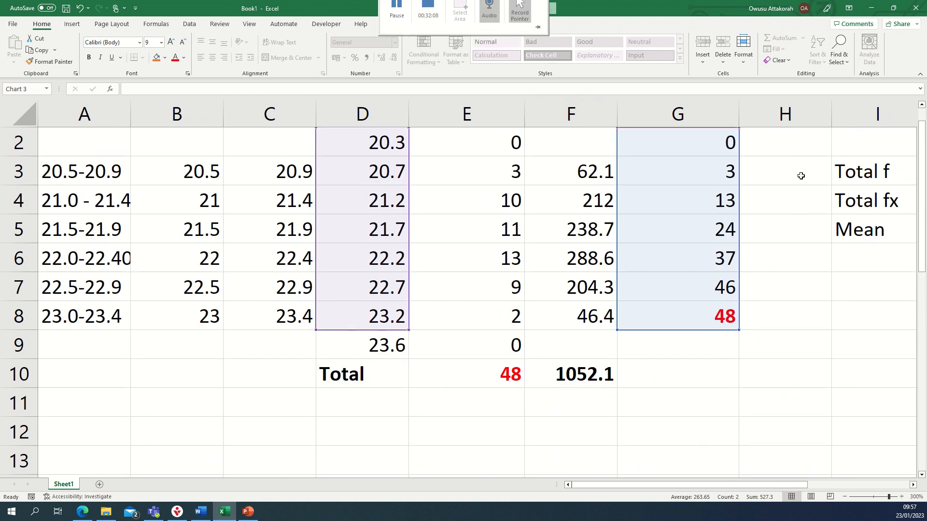
scroll(705, 239, up, 1)
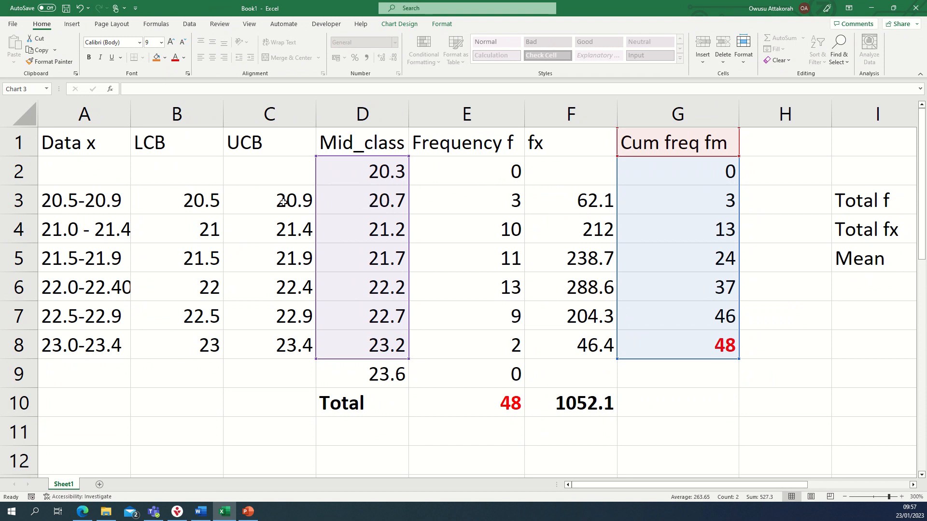
click(361, 198)
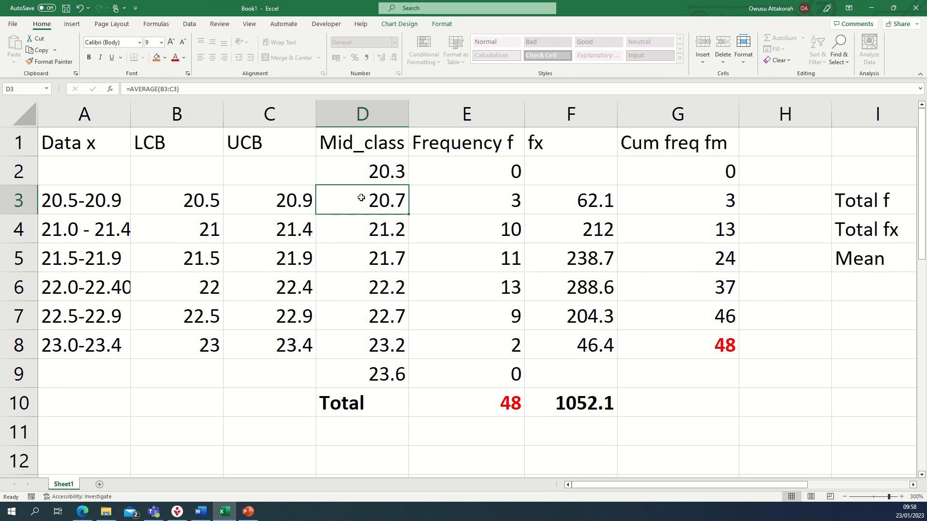
drag(364, 166, 450, 170)
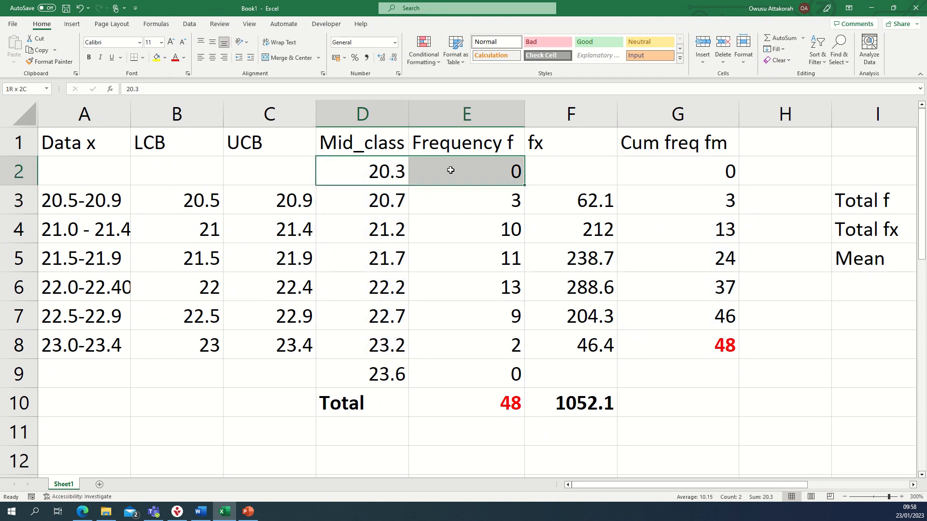
click(385, 199)
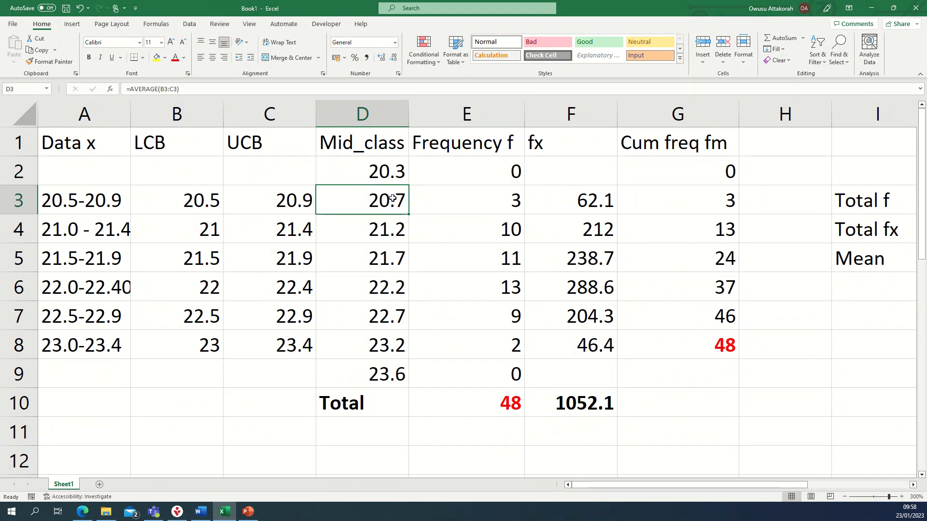
drag(392, 199, 469, 342)
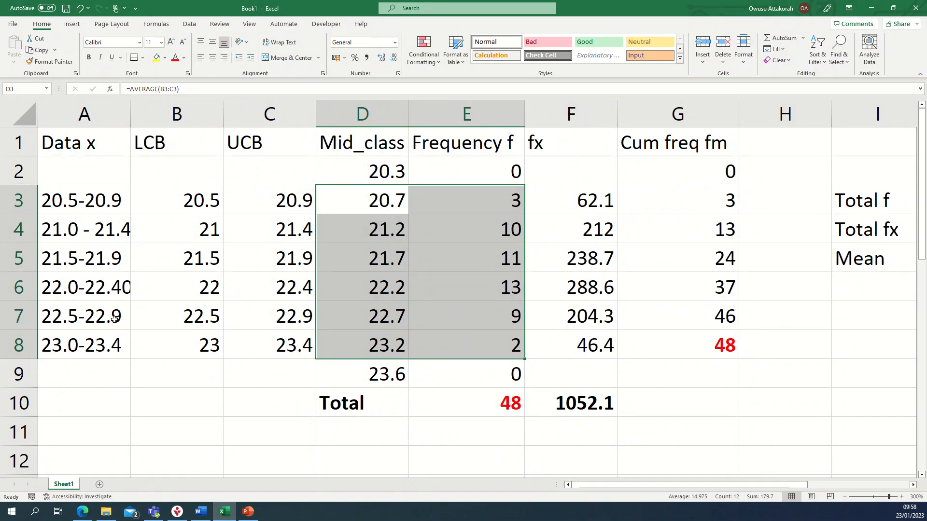
- Fit column A's width to its entries and review the Data x and Frequency f columns
double_click(128, 114)
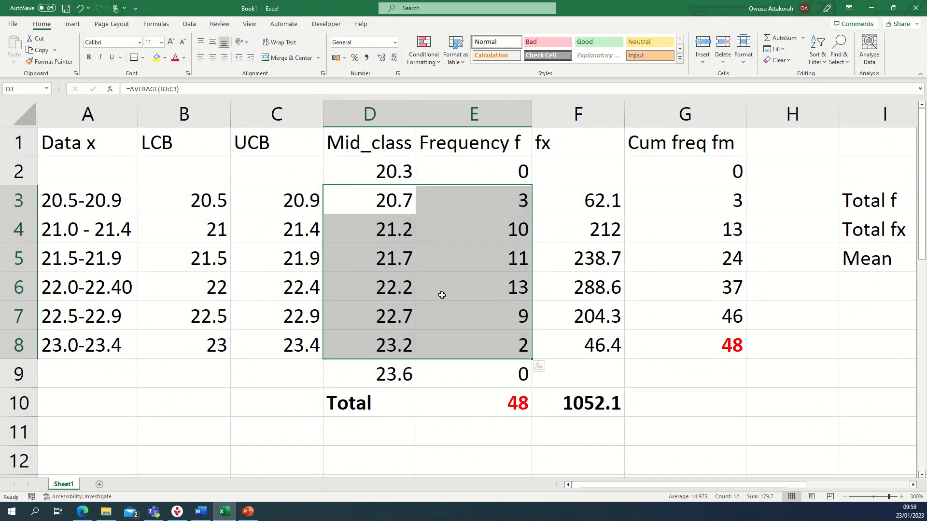
click(76, 186)
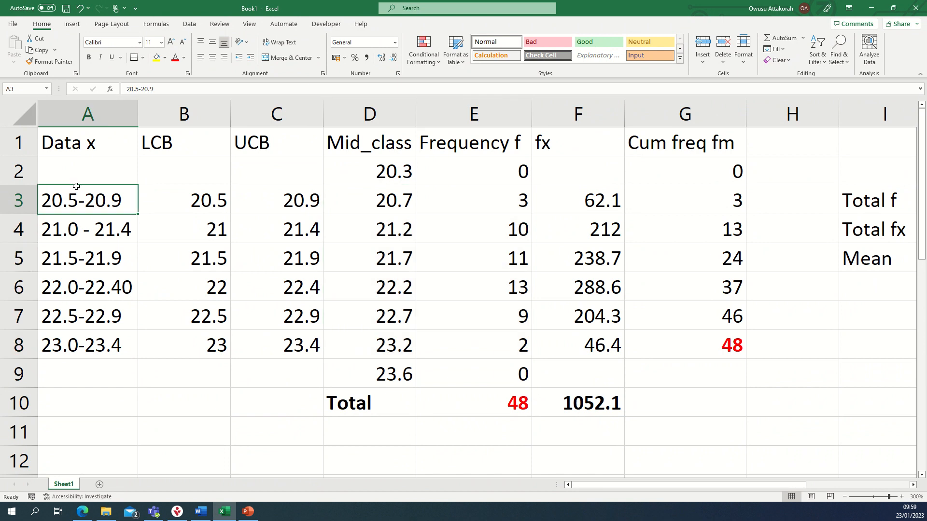
click(75, 112)
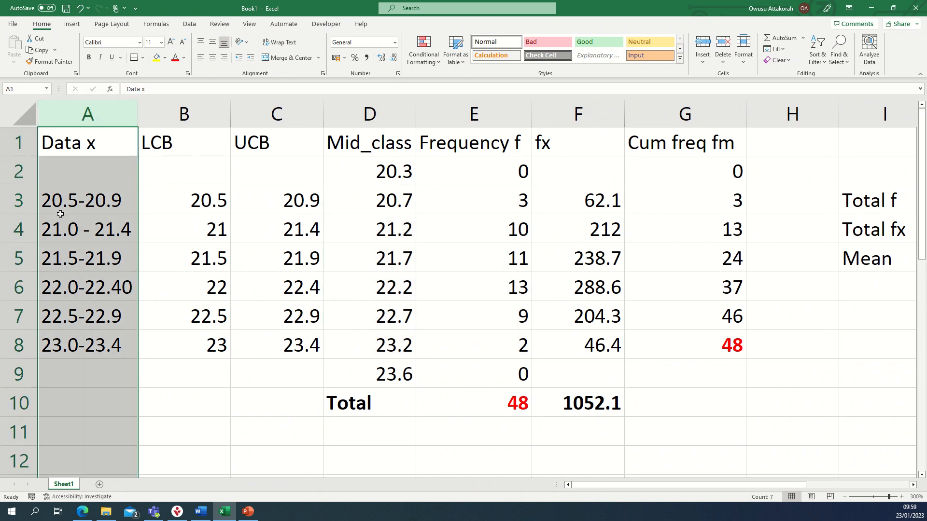
click(448, 111)
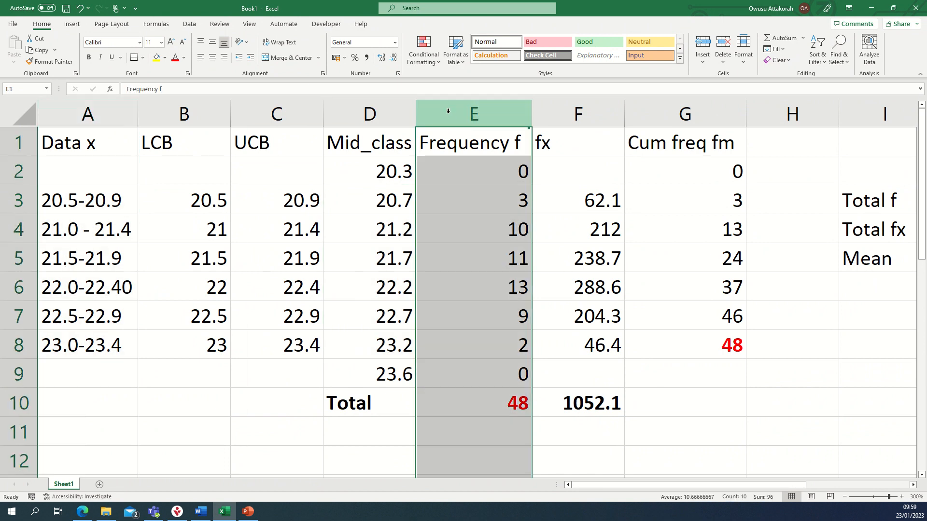
click(94, 112)
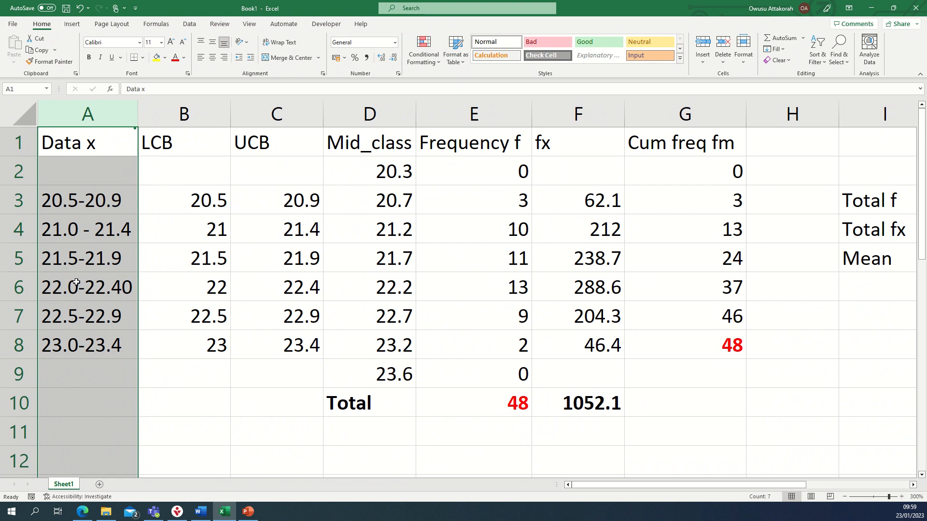
click(77, 283)
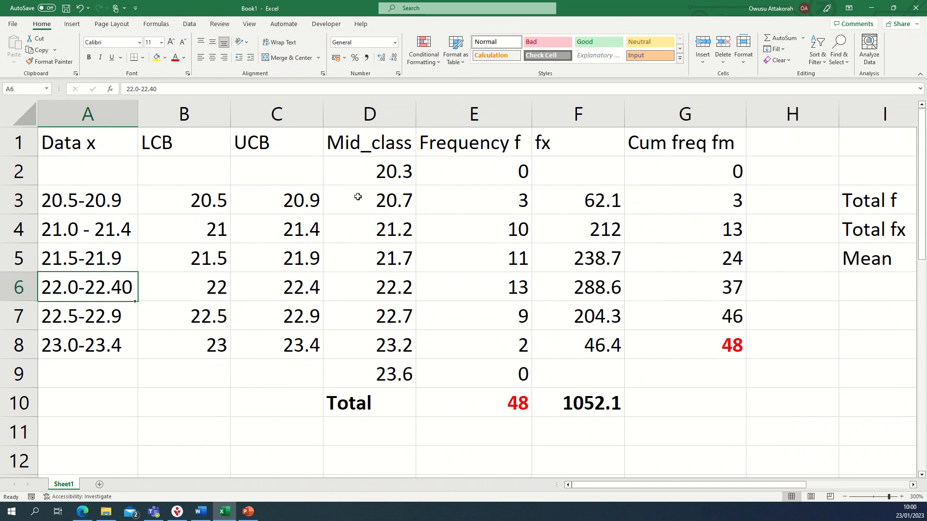
- Select the mid-class values and frequencies in D3:E8, leaving out the zero-frequency end classes
click(396, 203)
drag(396, 202, 495, 340)
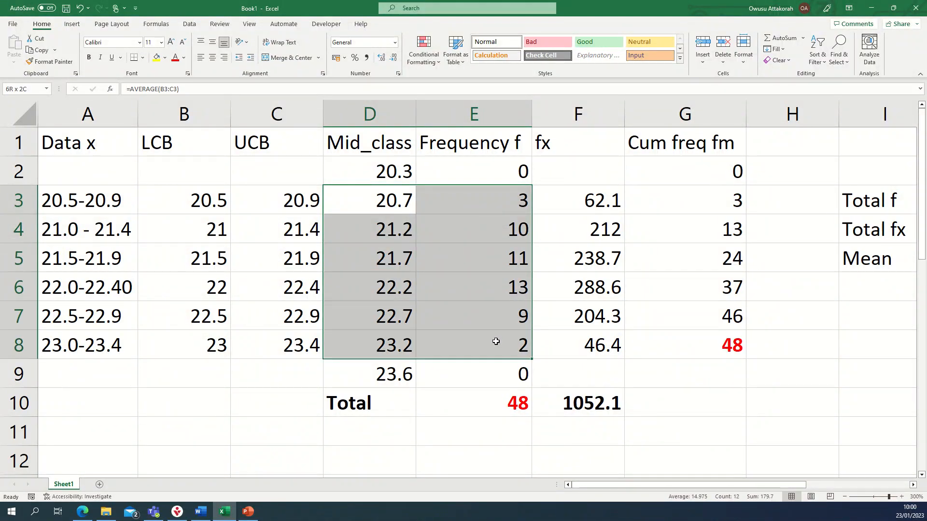
drag(496, 341, 496, 341)
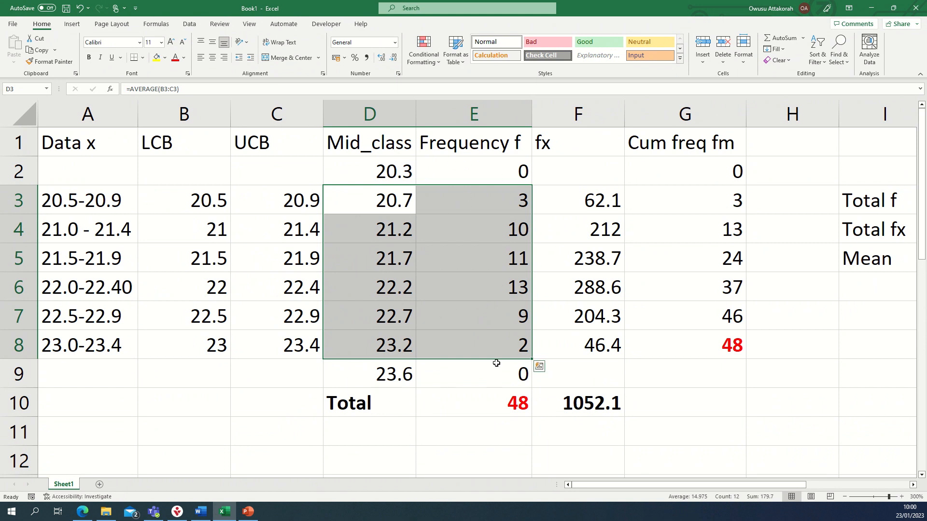
- Try a recommended clustered column chart of the selected range and undo its insertion
click(77, 25)
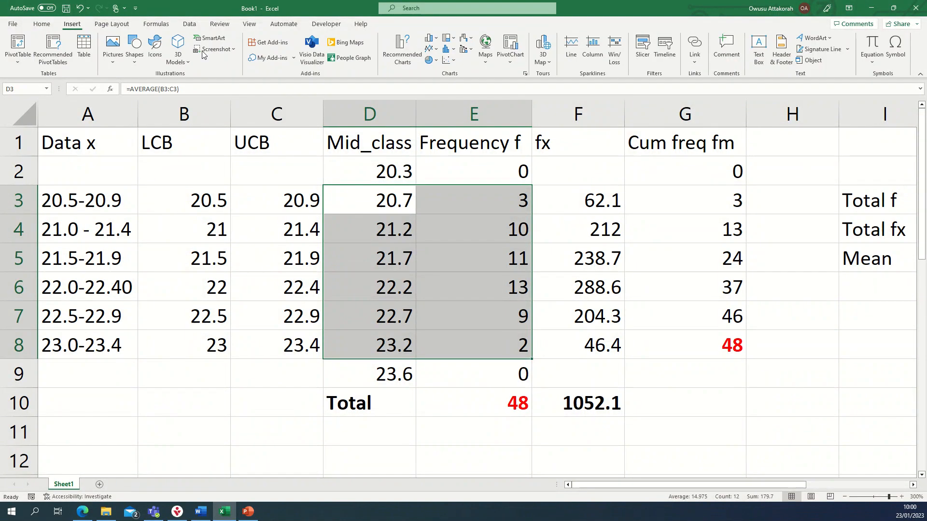
click(401, 57)
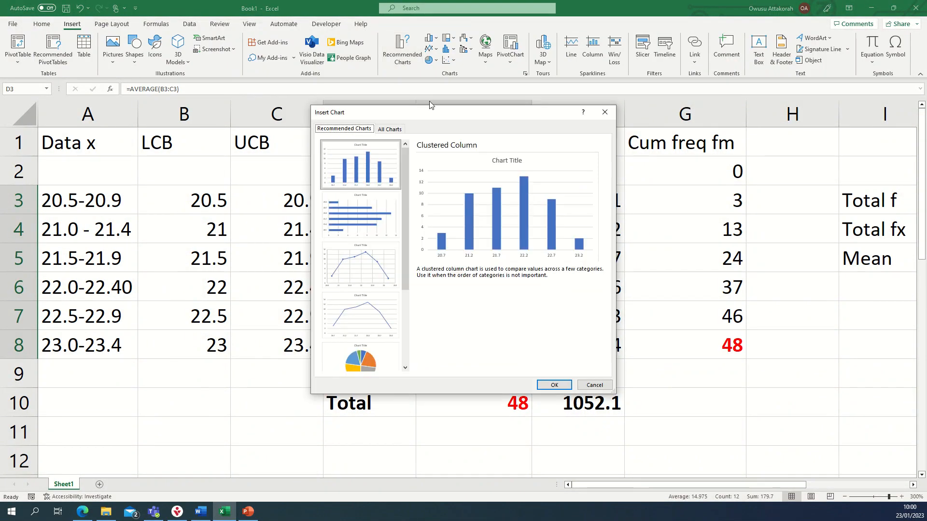
click(554, 385)
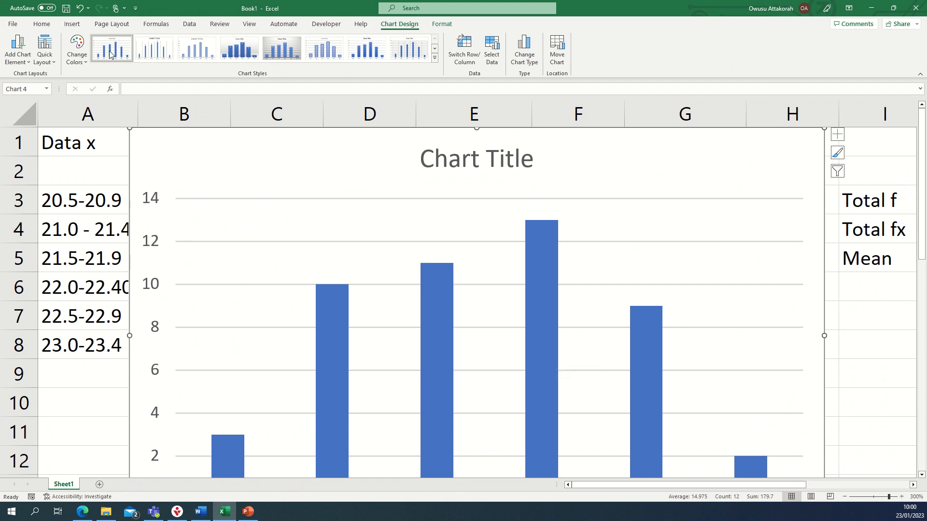
click(81, 7)
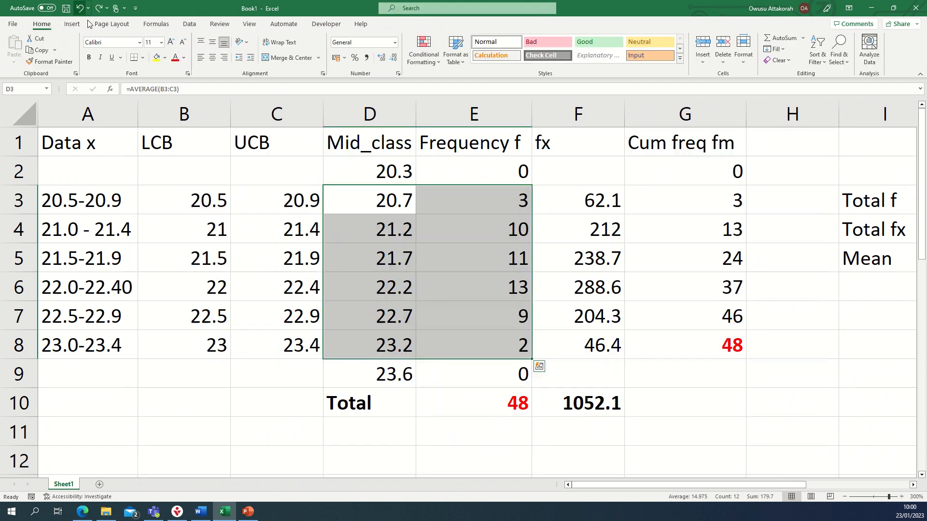
- Insert the recommended clustered column chart for the mid-class values and frequencies in D3:E8
click(72, 24)
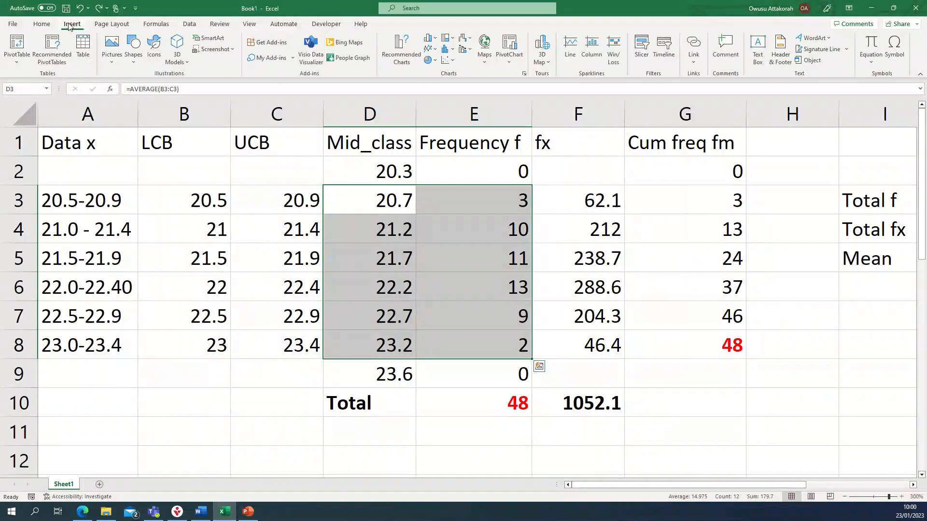
click(388, 48)
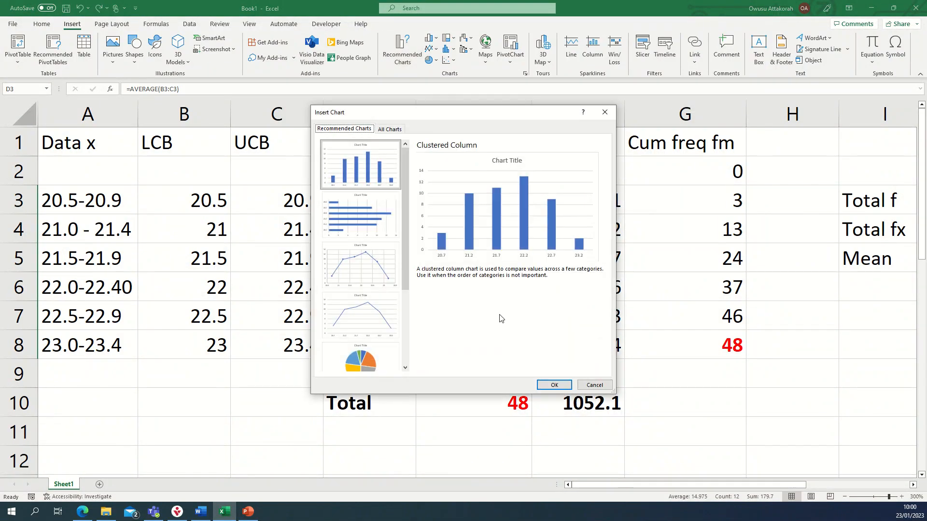
click(554, 385)
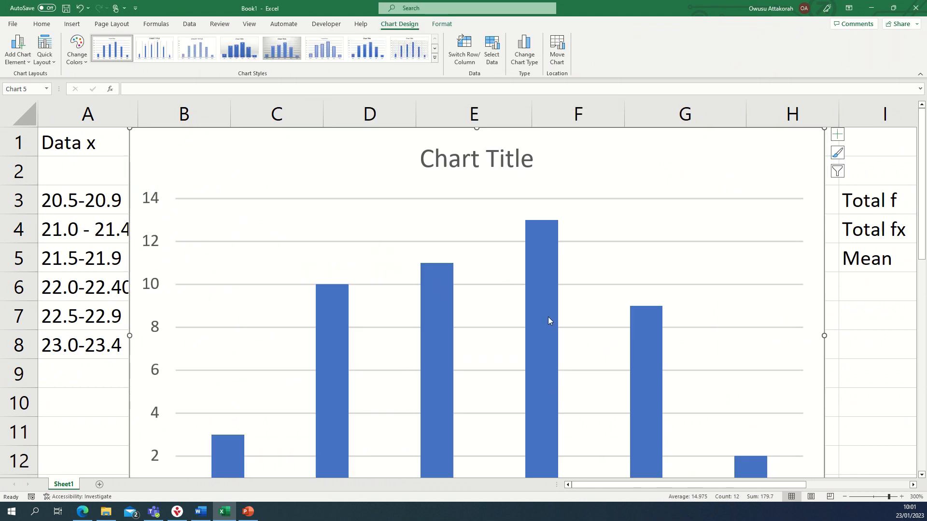
- Set the column series' gap width to 0% so the bars touch like a histogram
mouse_move(550, 317)
right_click(546, 314)
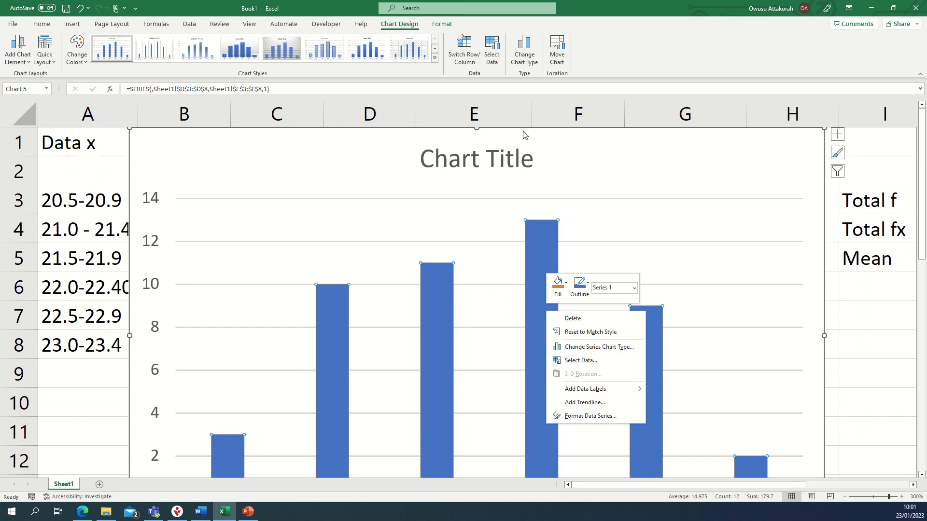
click(591, 418)
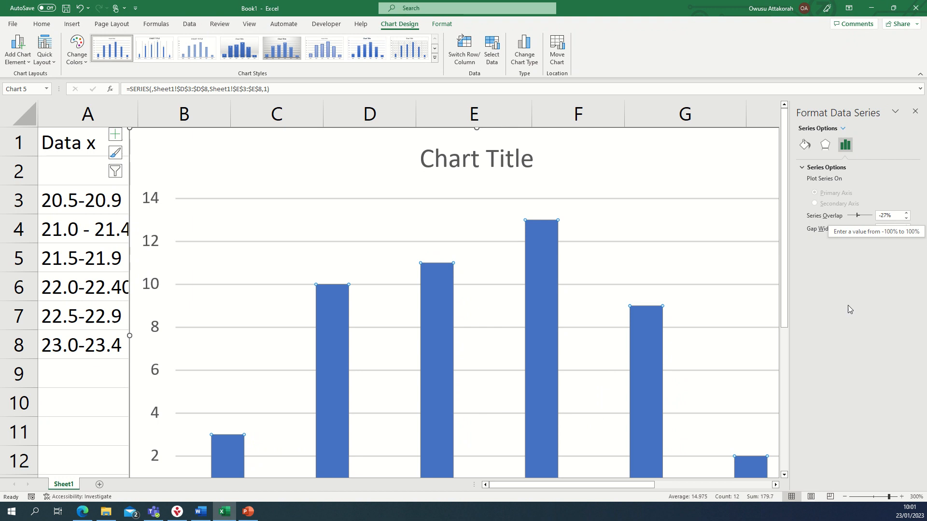
drag(858, 227, 844, 229)
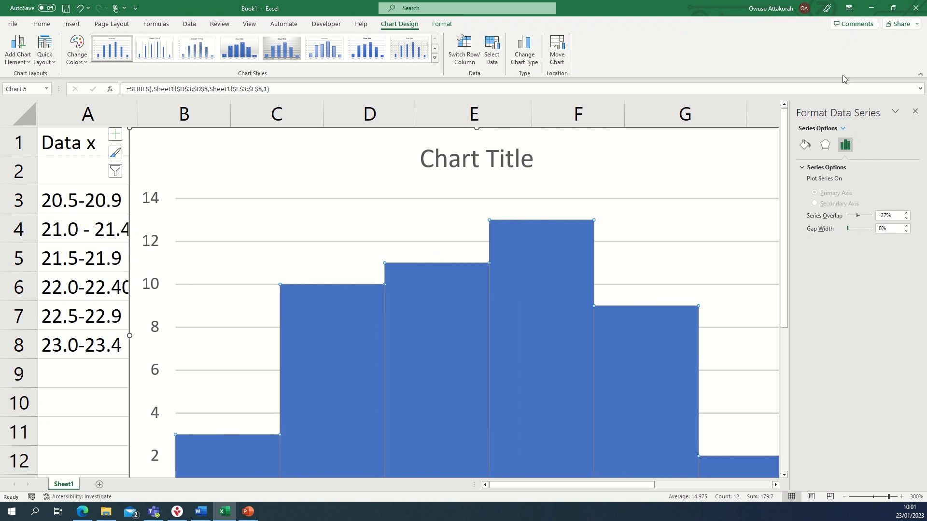
- Try a solid black fill on the histogram bars and undo it
click(805, 146)
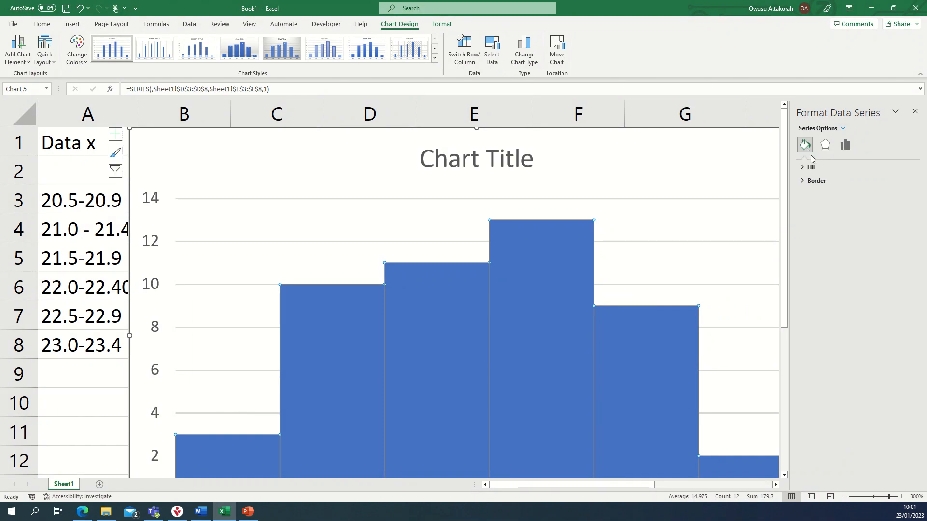
click(810, 169)
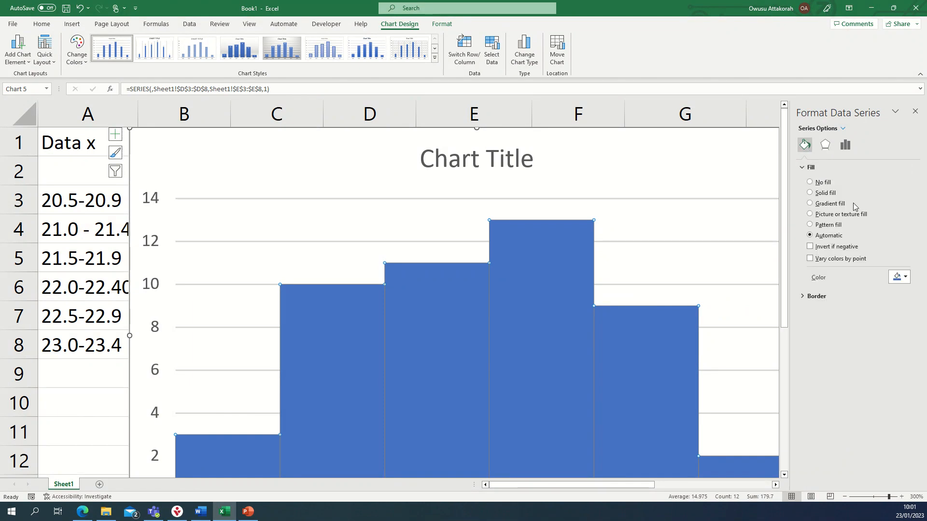
click(906, 278)
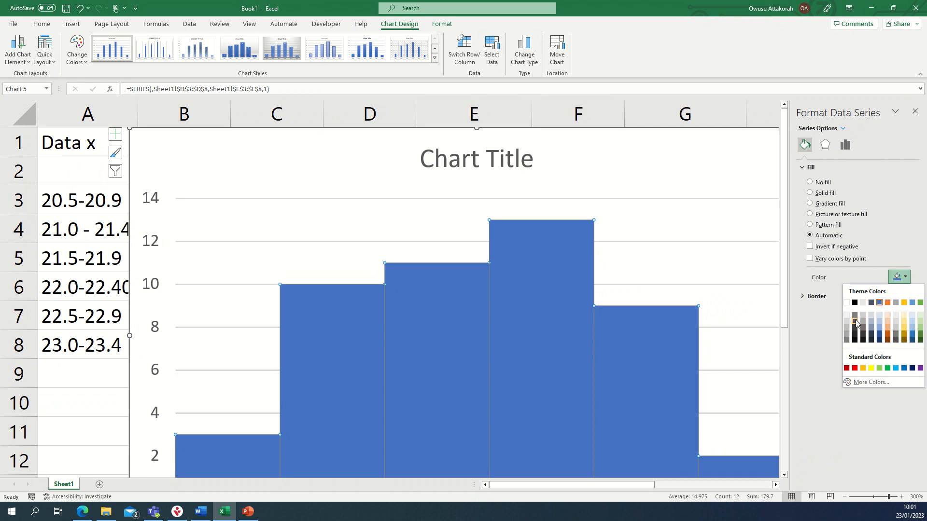
click(854, 303)
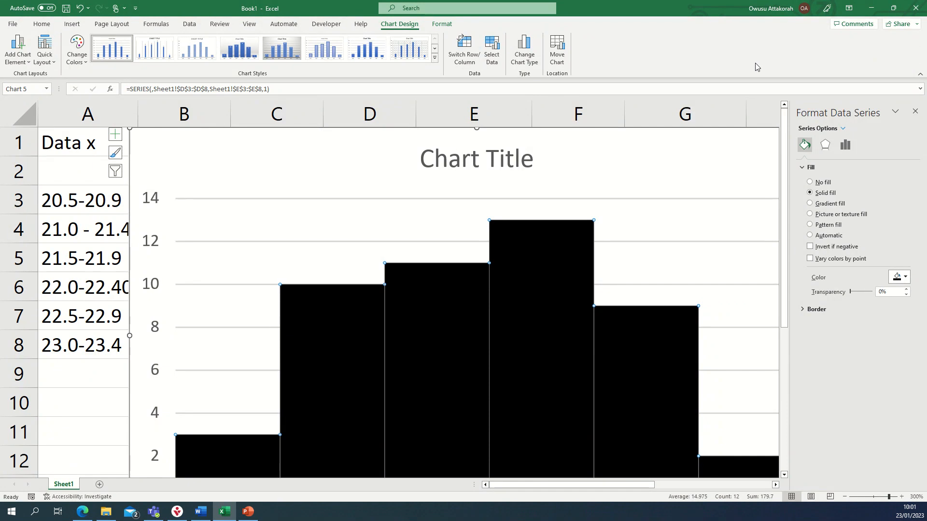
click(80, 8)
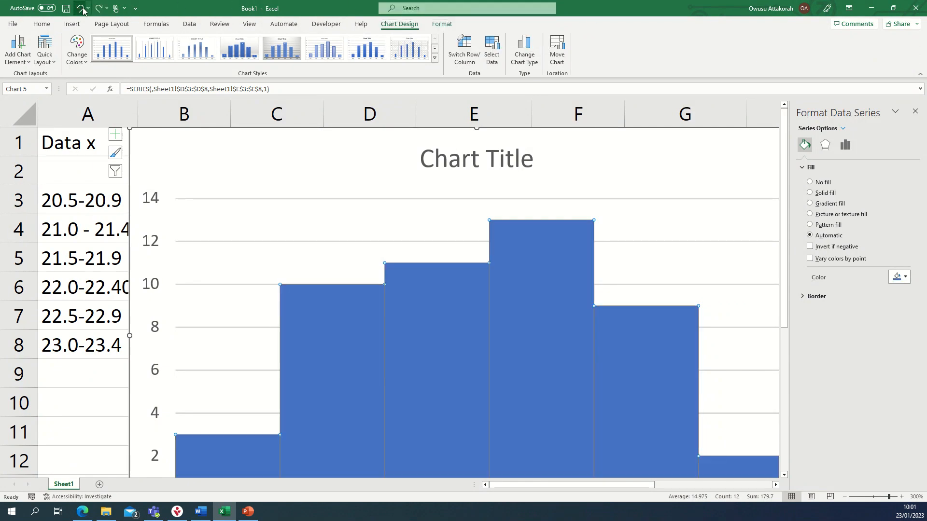
- Give the histogram bars a solid black border and close the series formatting options
click(803, 297)
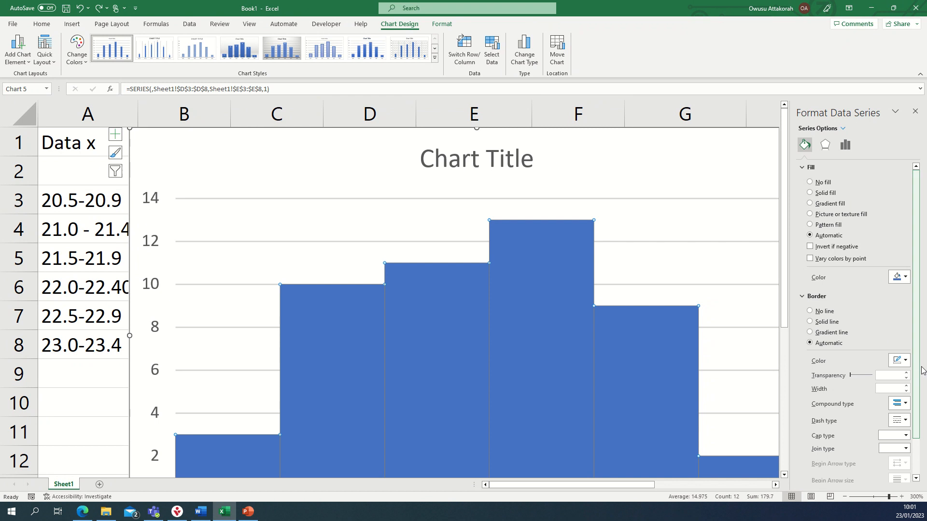
click(901, 361)
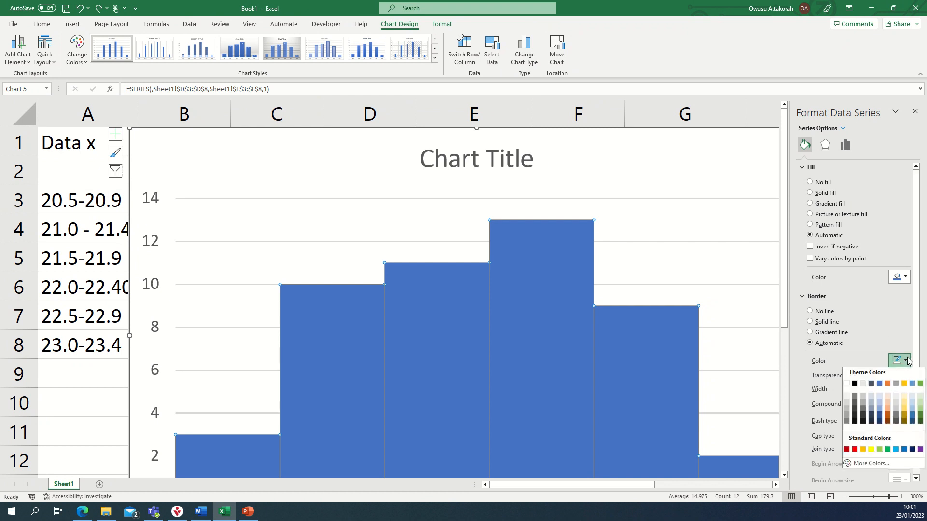
click(855, 386)
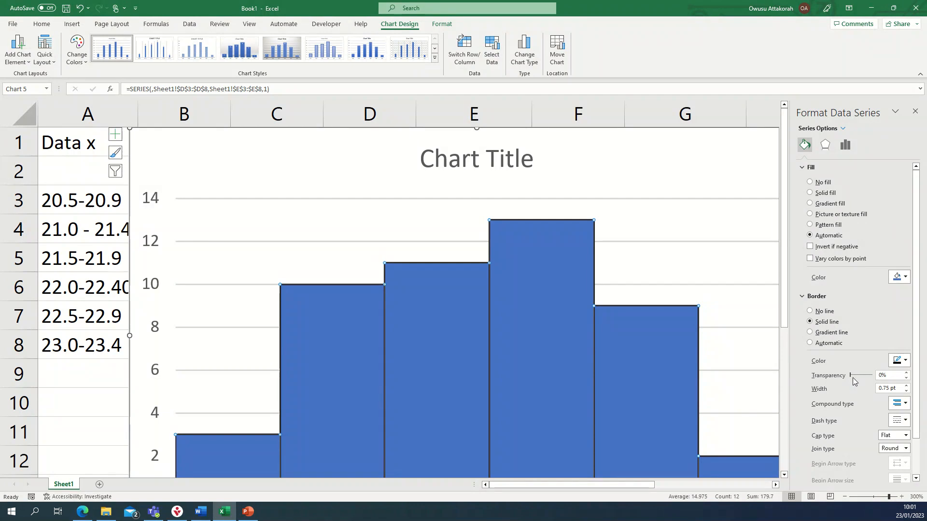
click(804, 167)
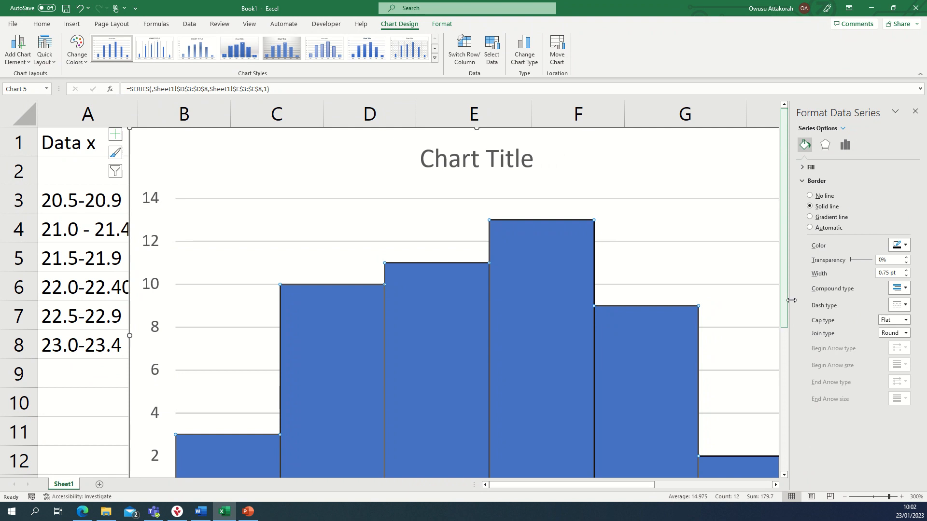
click(915, 112)
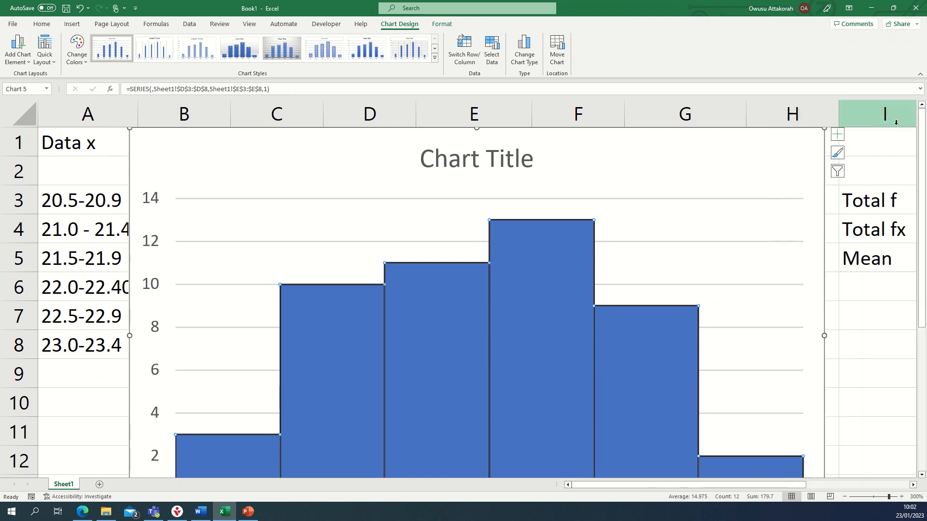
scroll(737, 297, down, 1)
scroll(726, 299, down, 1)
scroll(716, 303, up, 2)
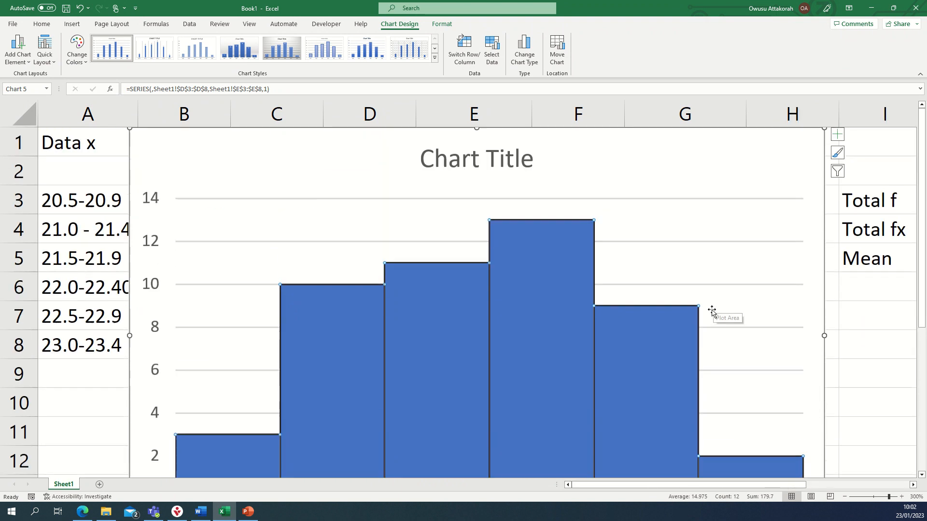
scroll(710, 310, down, 1)
scroll(695, 295, up, 1)
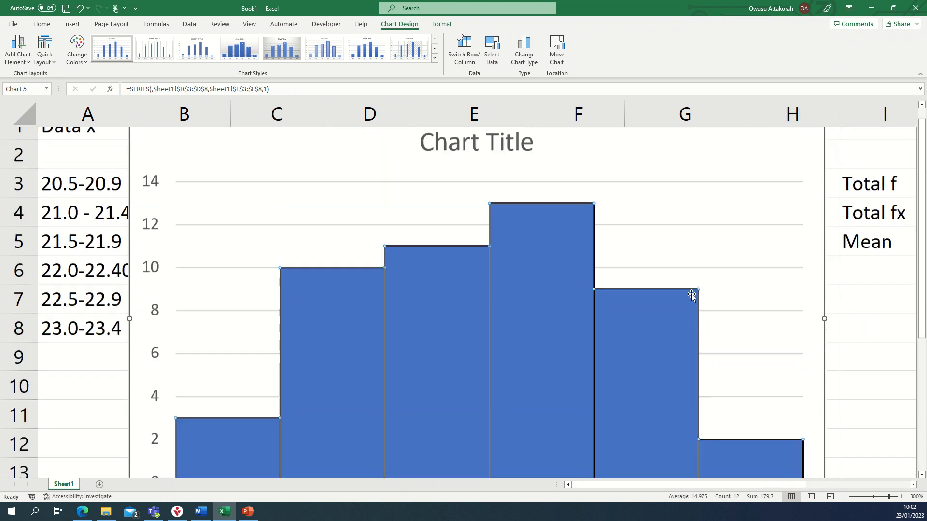
scroll(692, 295, down, 1)
scroll(692, 296, up, 2)
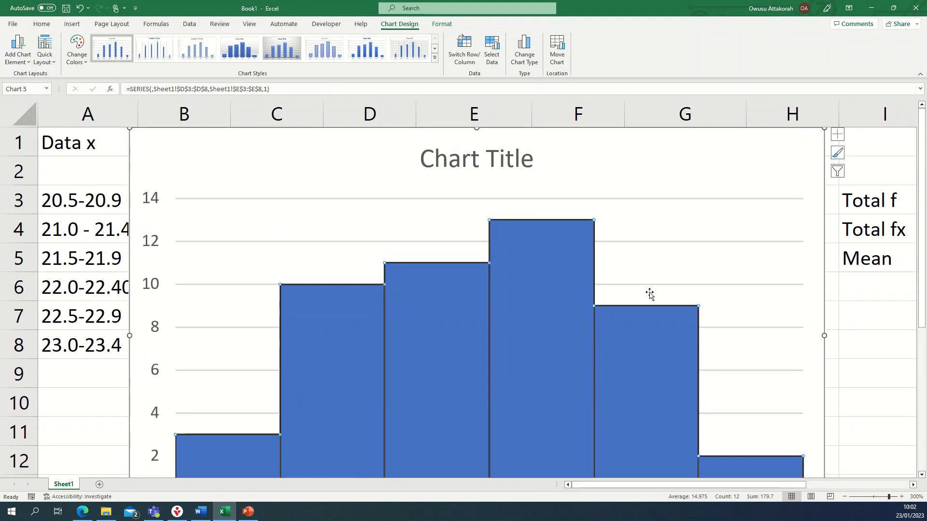
- Move the histogram down to uncover the frequency table and examine the 22.0-22.40 class row and its frequency
drag(742, 150, 749, 398)
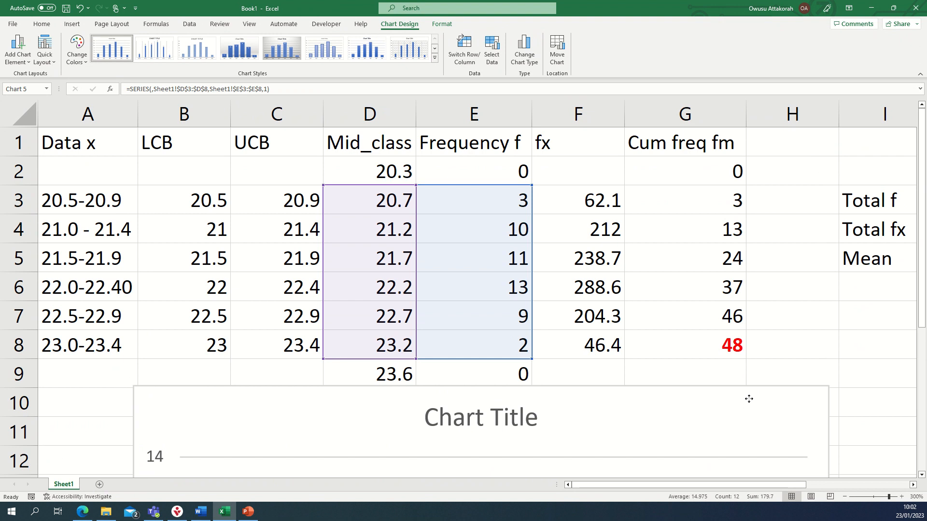
drag(749, 398, 745, 326)
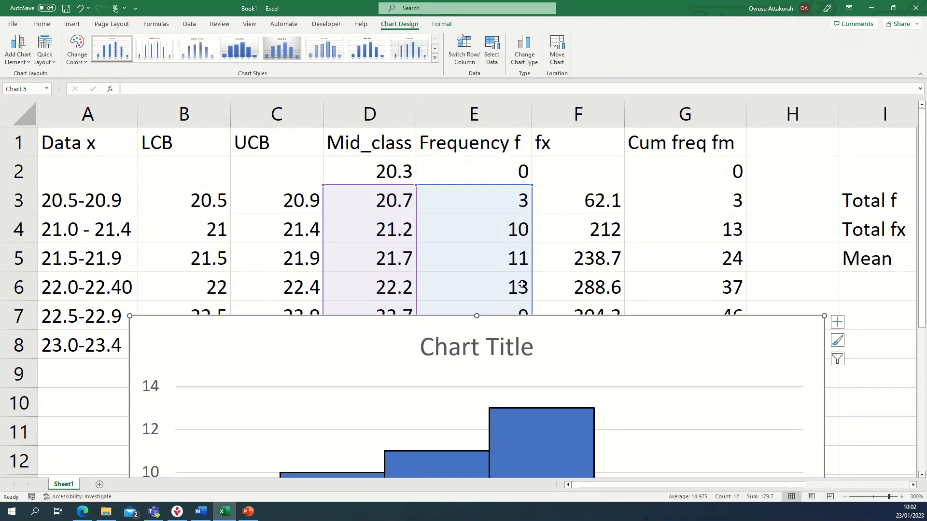
click(390, 282)
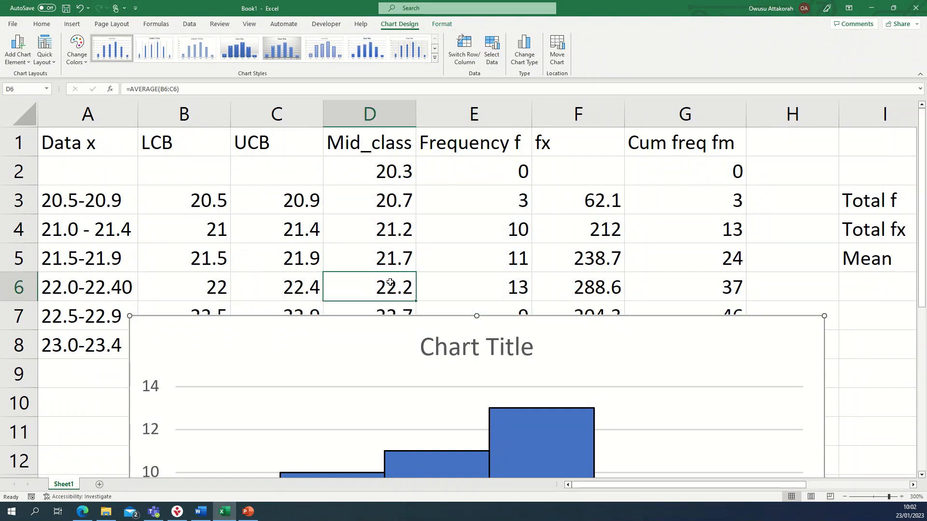
click(24, 284)
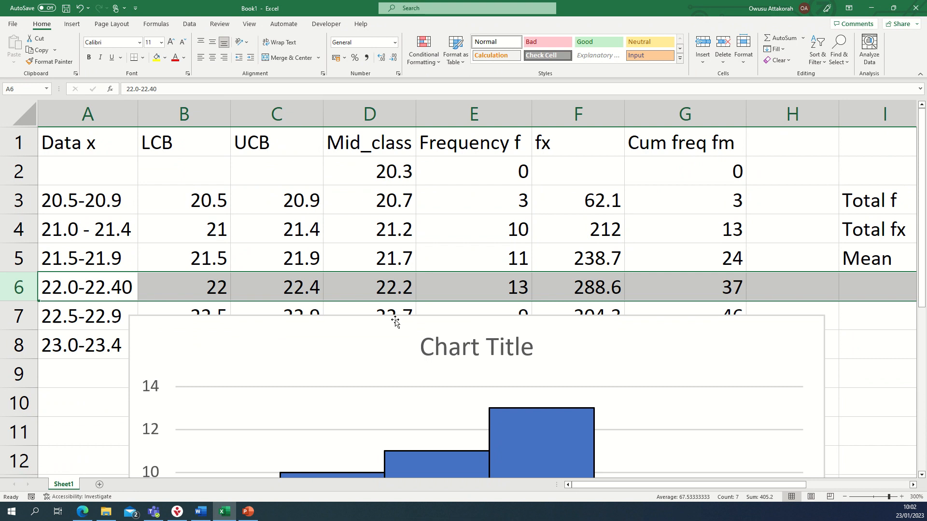
click(519, 289)
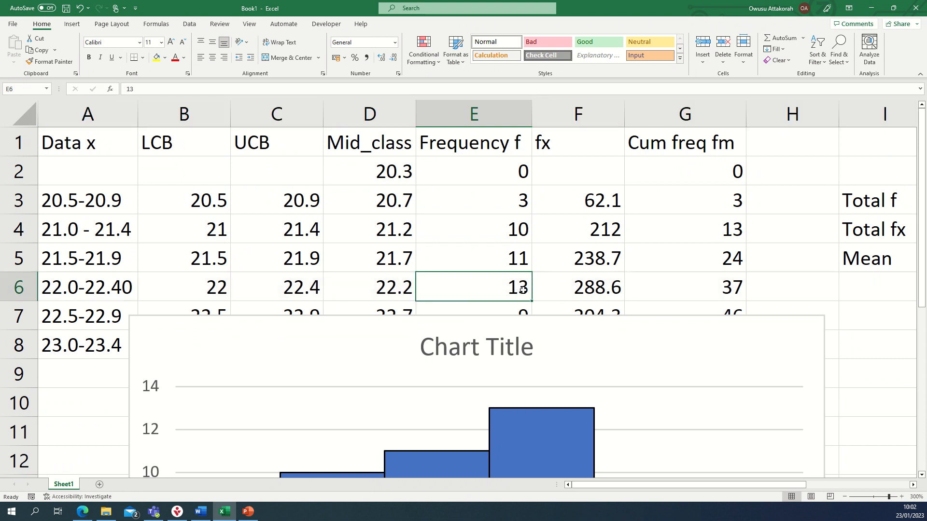
- Move the histogram back up so its top edge lies along the bottom of the table's header row
drag(625, 310, 683, 145)
scroll(772, 451, down, 2)
scroll(763, 445, up, 1)
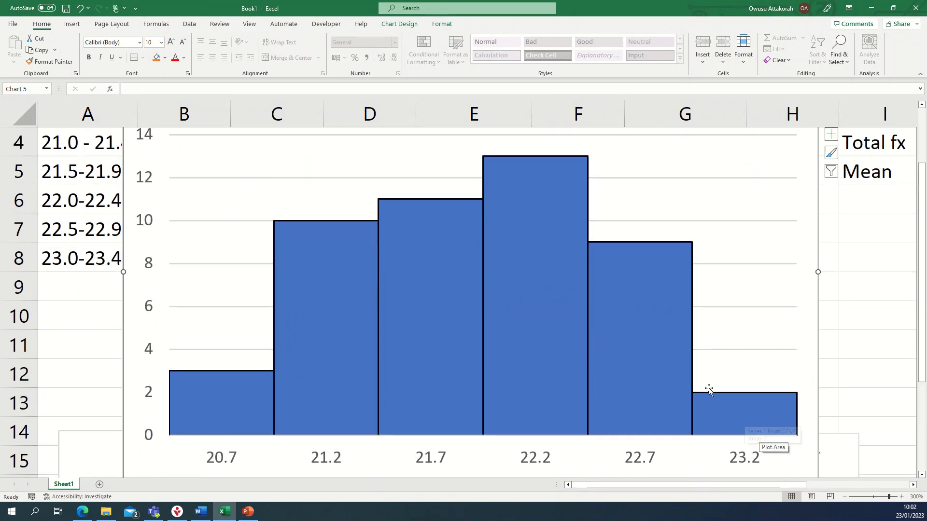
- Draw an orange straight line from the 22.2 bar's upper-right corner to the 21.7 bar's upper-right corner, about 1.91 cm wide and 0.78 cm high
mouse_move(534, 338)
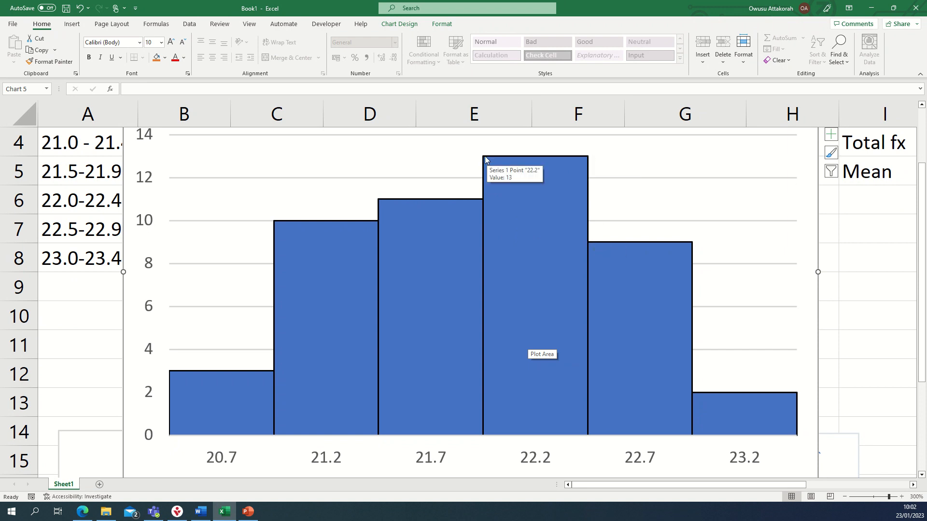
click(72, 24)
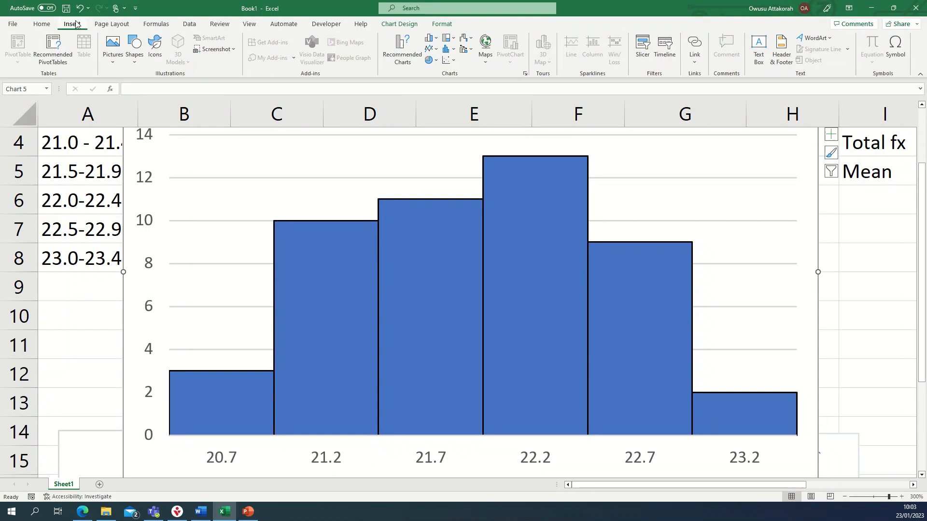
click(134, 53)
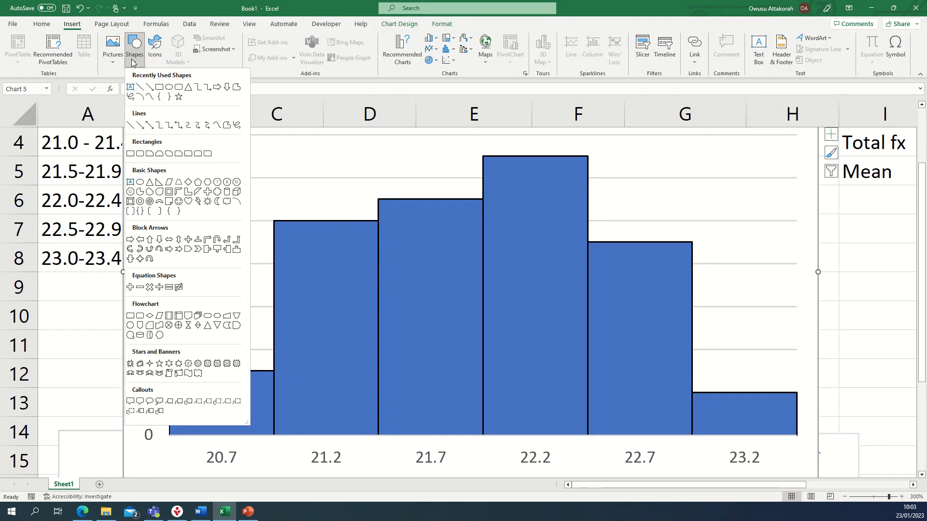
click(145, 86)
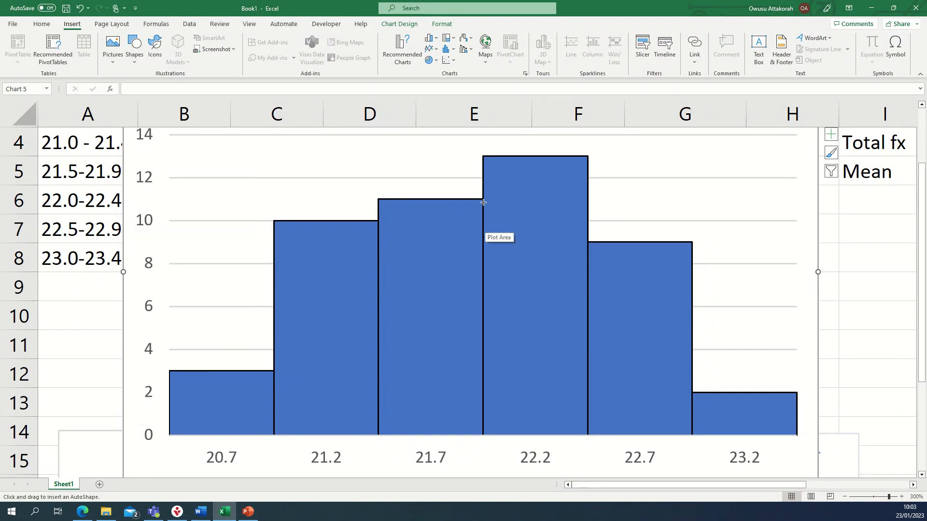
scroll(480, 213, down, 2)
scroll(476, 218, up, 2)
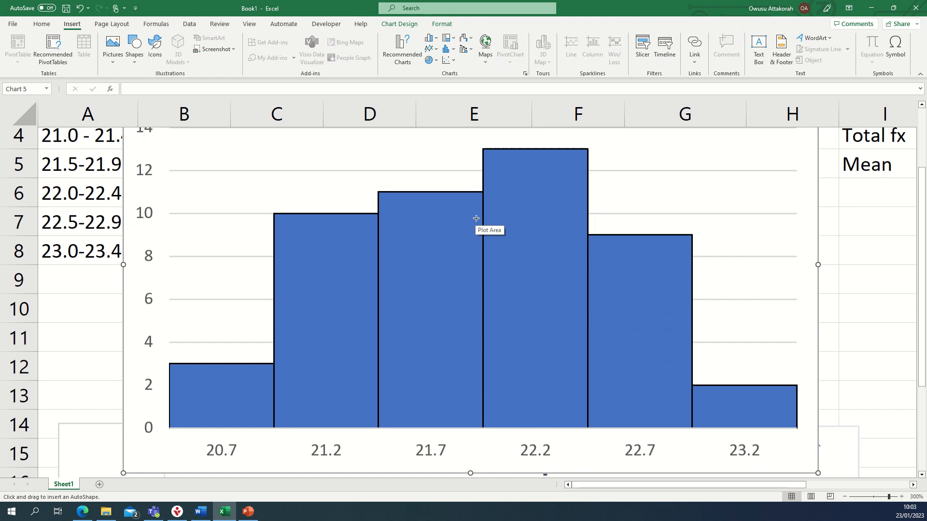
scroll(476, 218, up, 1)
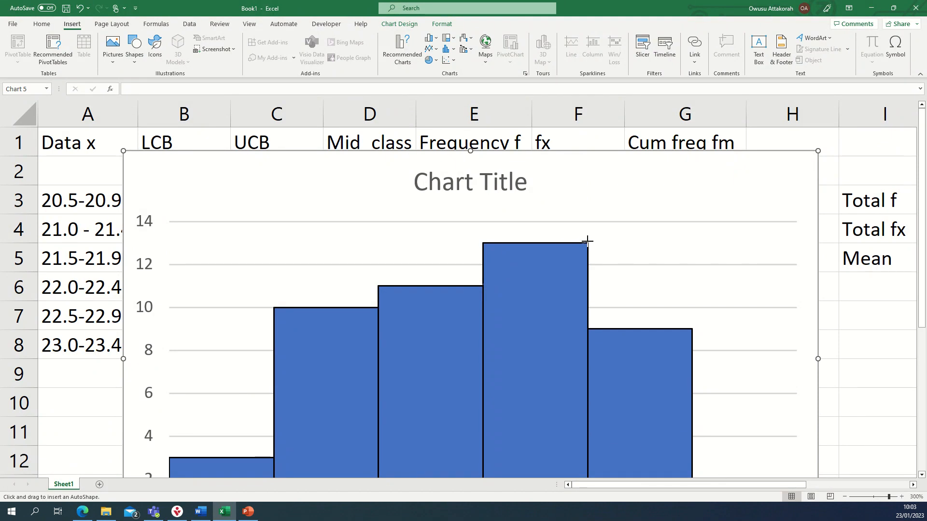
drag(587, 243, 482, 285)
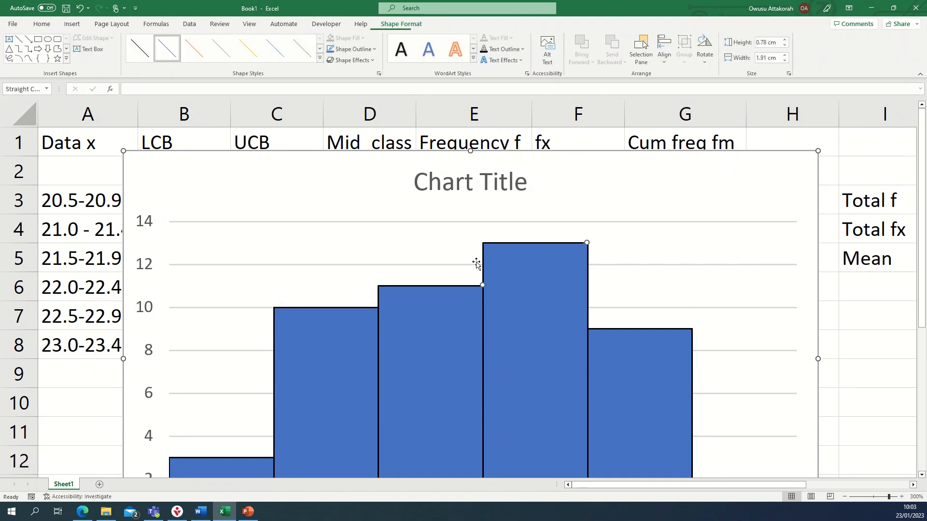
click(198, 51)
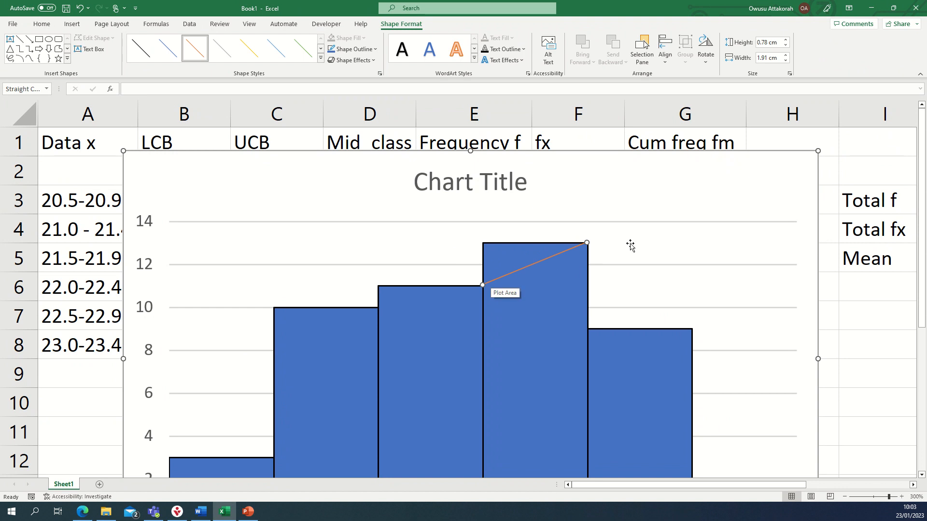
- Adjust both ends of the orange line to meet the upper-right corners of the 21.7 and 22.2 bars, about 1.94 cm wide and 0.79 cm high
click(650, 232)
click(573, 248)
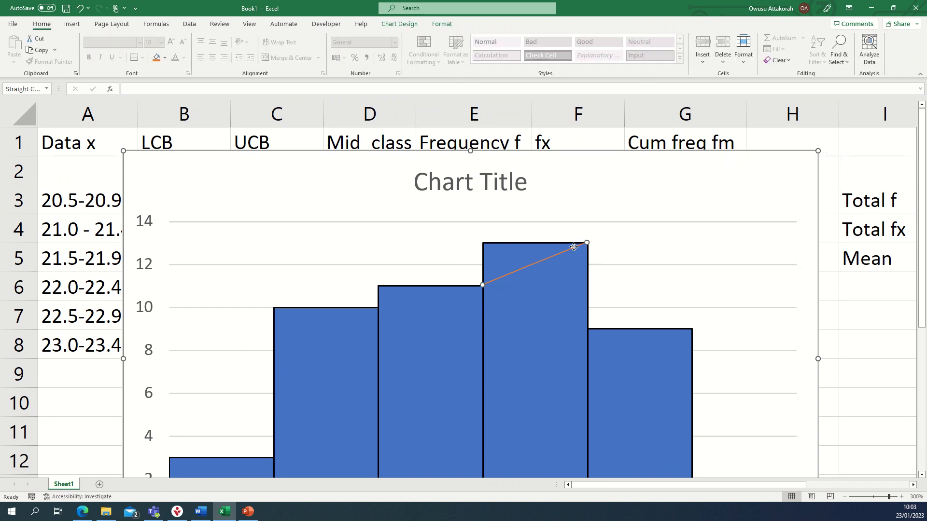
click(619, 245)
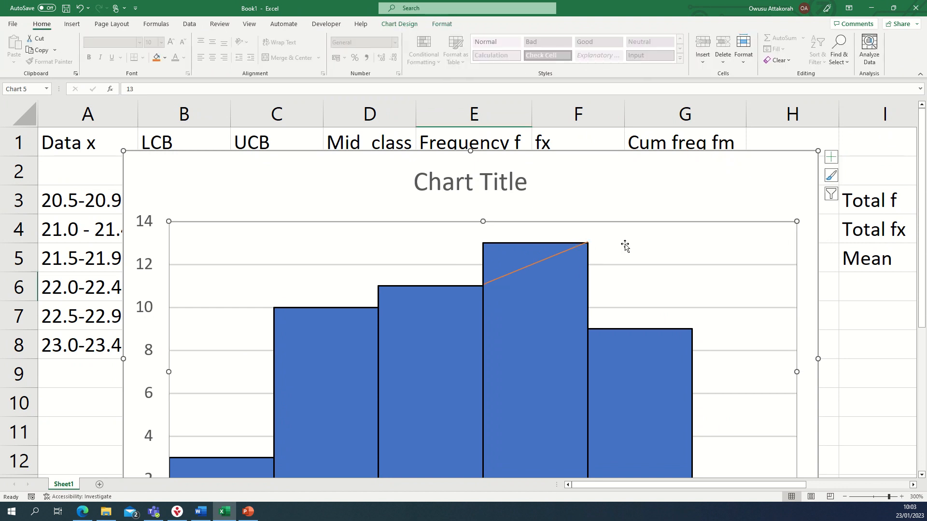
click(486, 285)
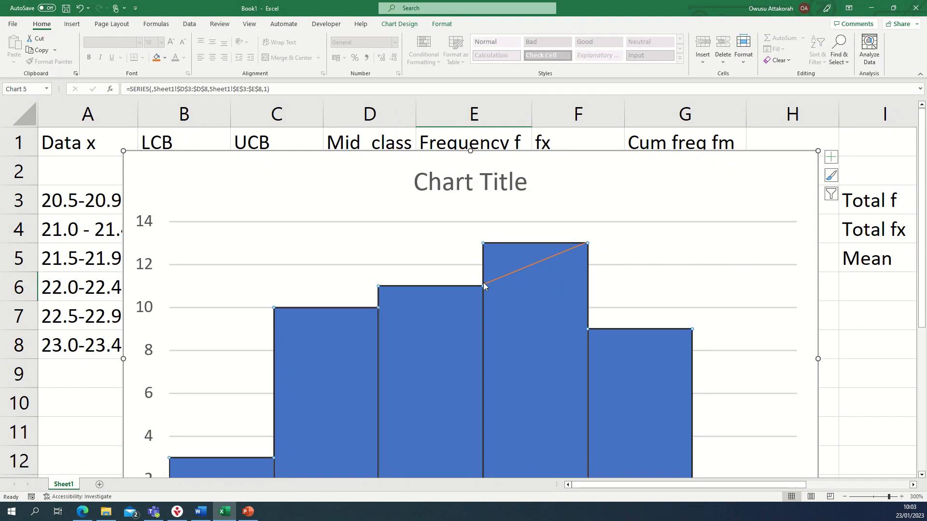
click(484, 283)
drag(483, 285, 483, 285)
click(622, 242)
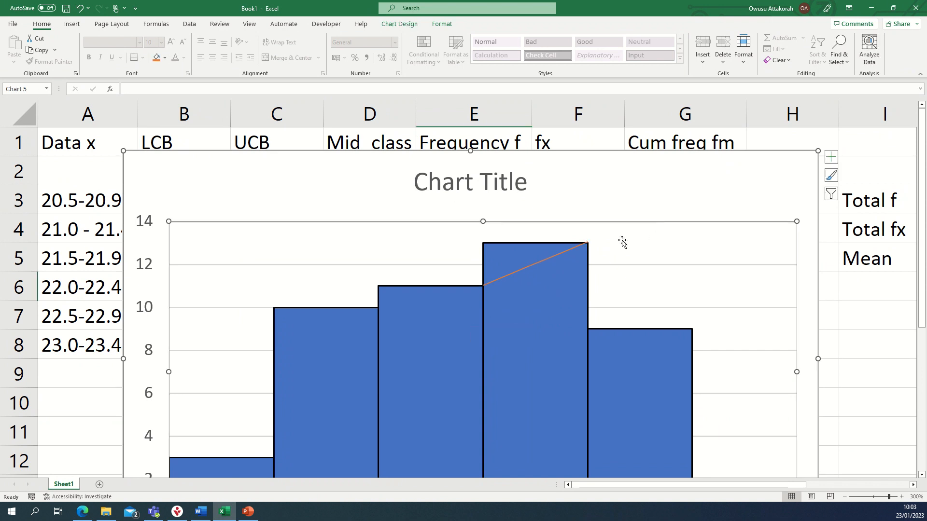
click(589, 242)
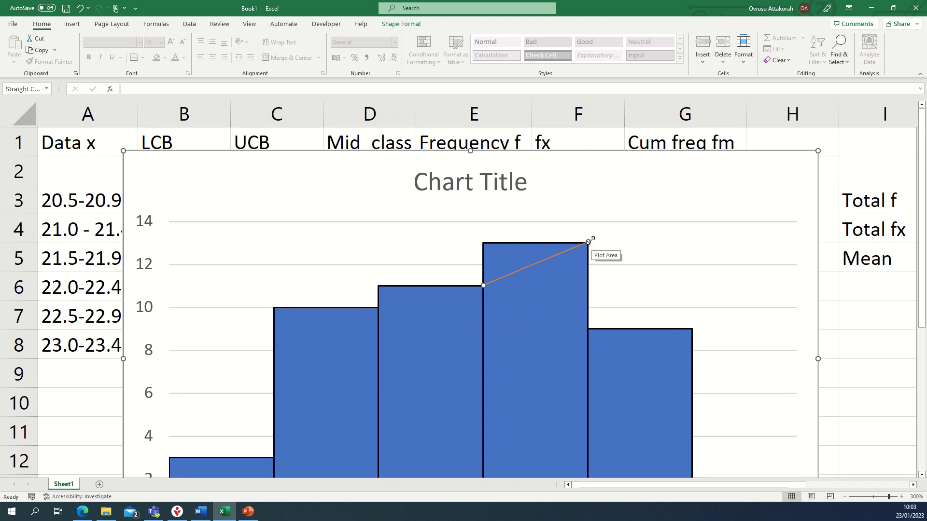
drag(590, 242, 589, 242)
click(630, 244)
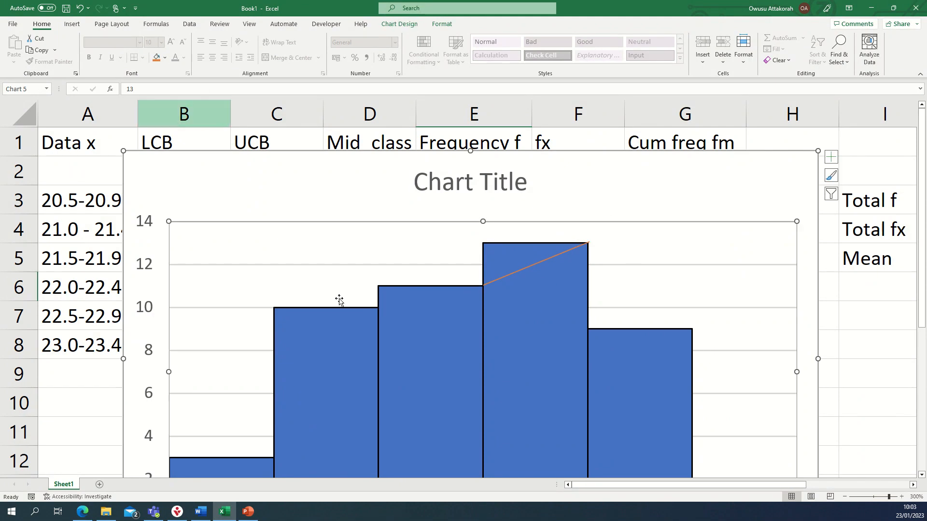
- Draw a second orange line from the 22.2 bar's upper-left corner to the 22.7 bar's upper-left corner, about 1.91 cm wide and 1.57 cm high
click(515, 273)
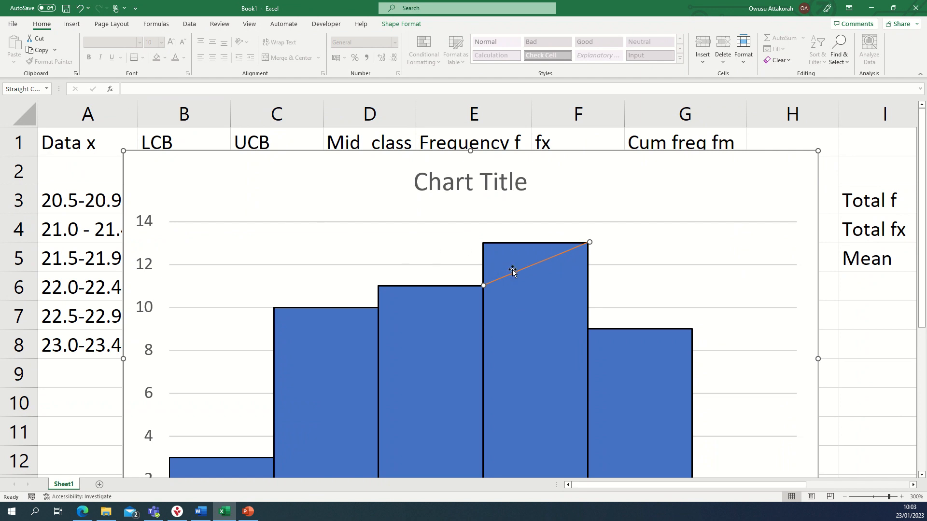
double_click(518, 270)
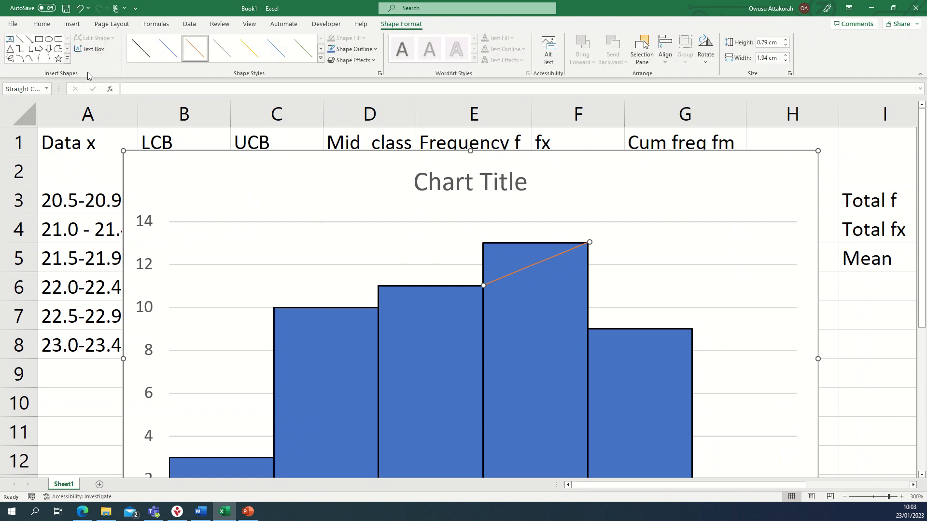
click(20, 39)
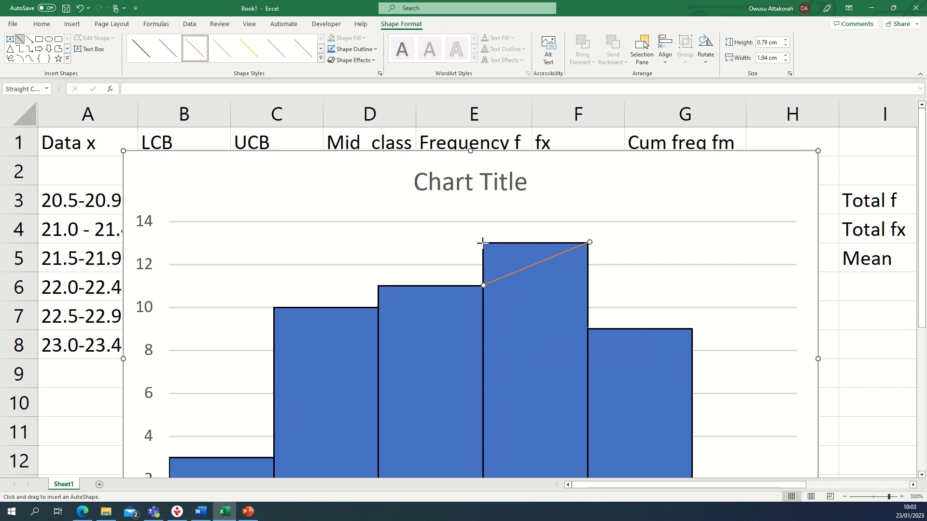
drag(484, 244, 588, 328)
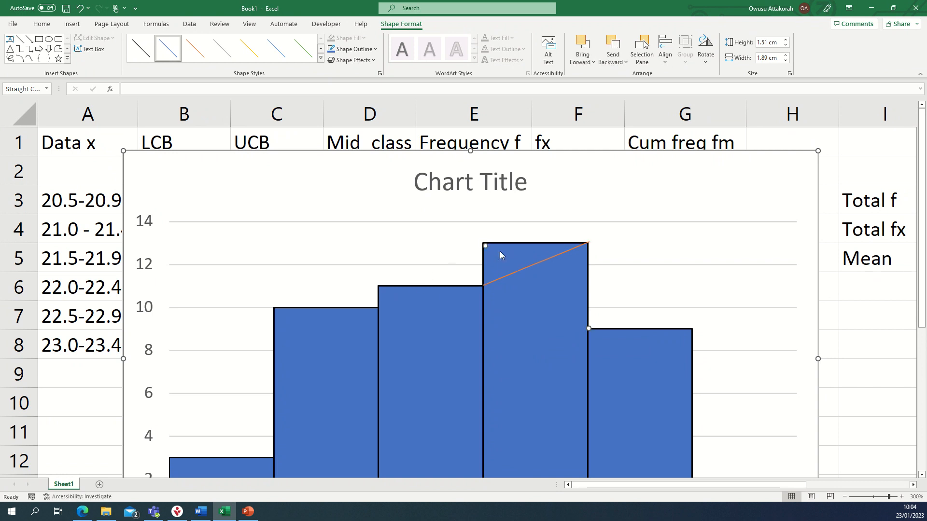
drag(485, 247, 484, 242)
click(195, 49)
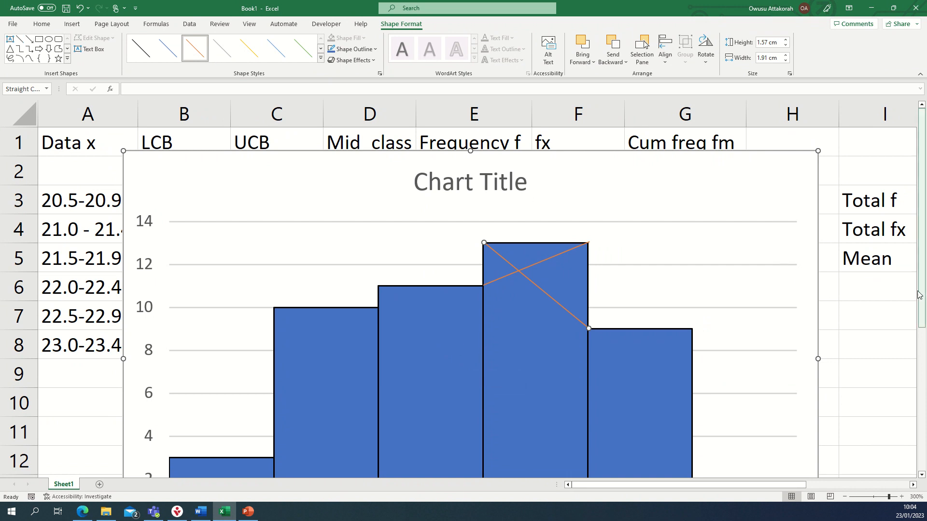
- Draw a green, nearly vertical line about 4.59 cm high from the horizontal axis up to the crossing of the two orange lines
scroll(918, 294, down, 1)
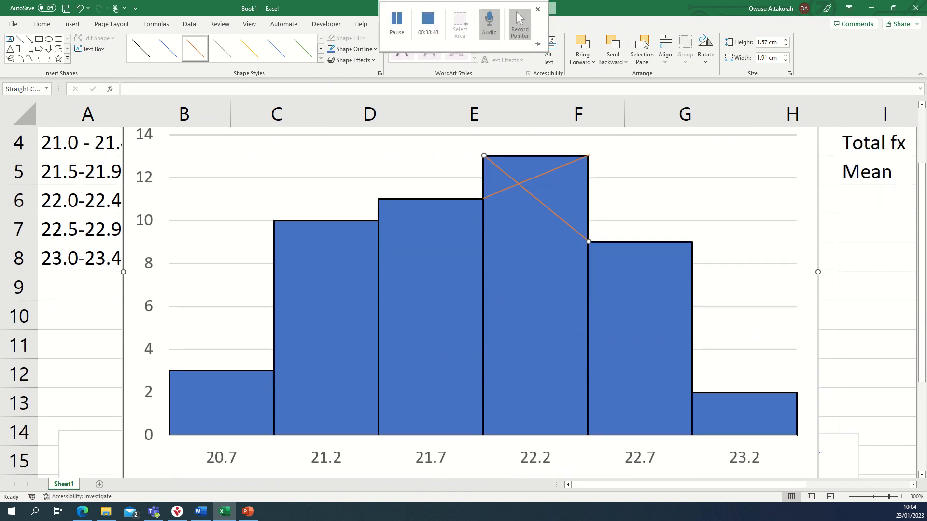
click(19, 39)
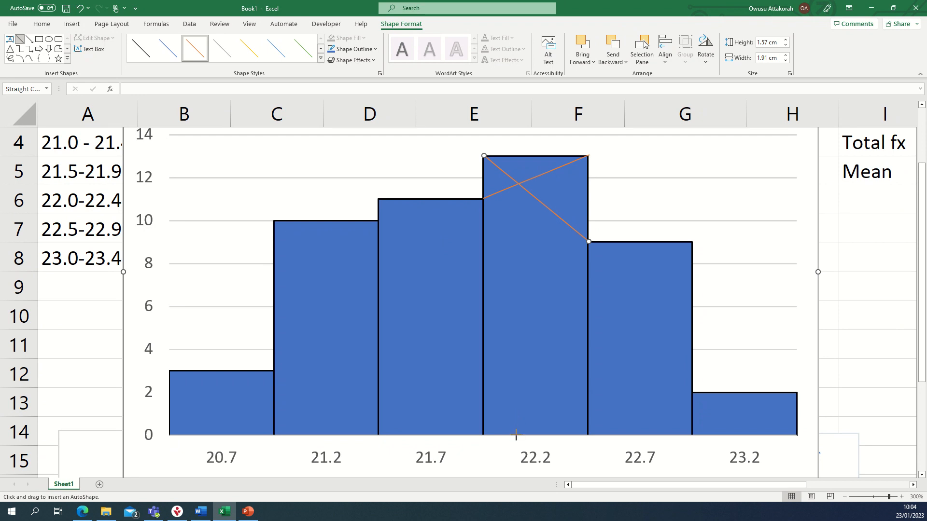
drag(516, 436, 518, 184)
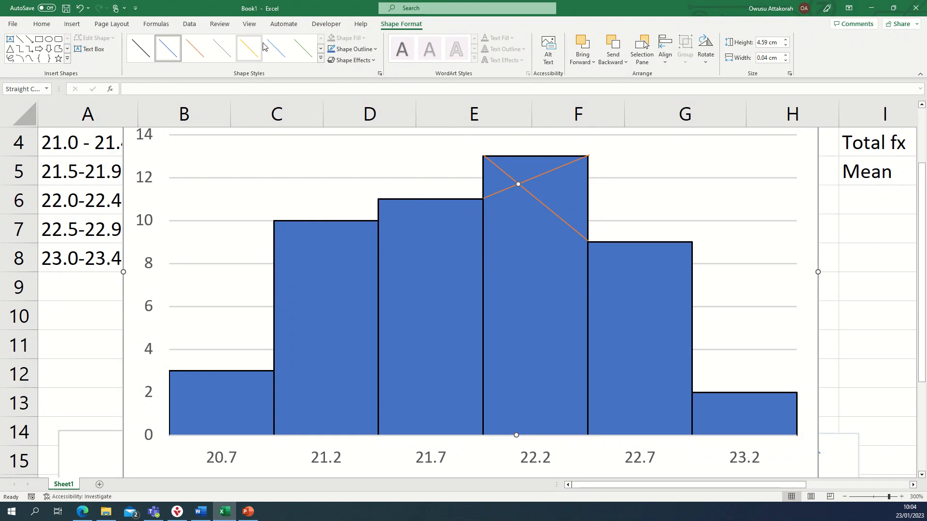
click(301, 49)
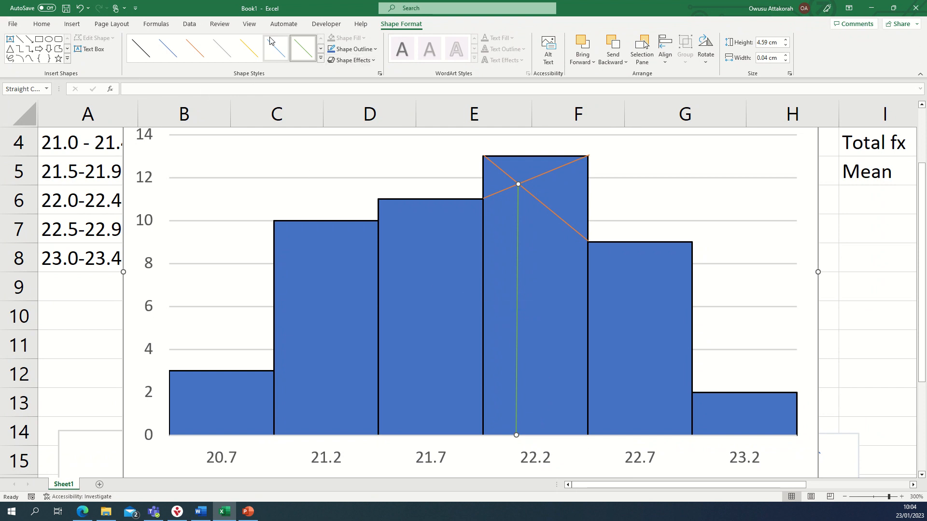
click(274, 141)
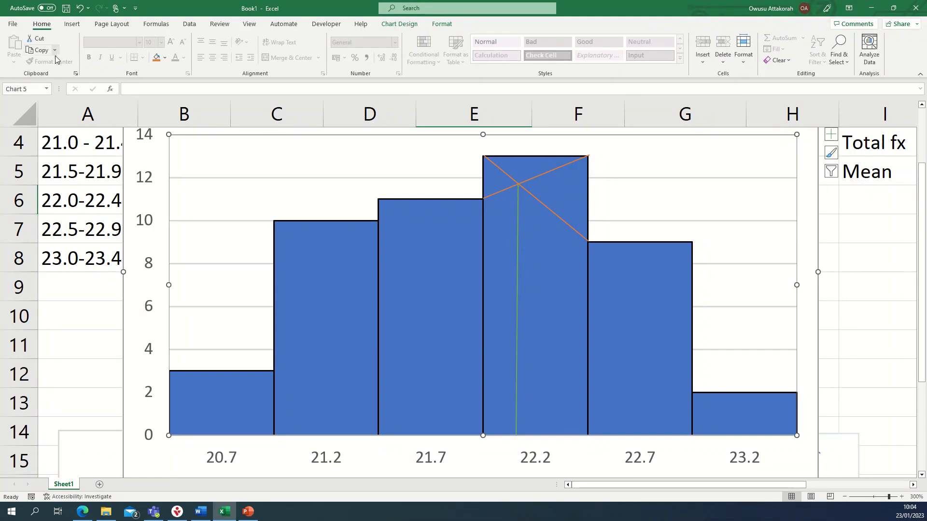
- Add primary minor horizontal and primary minor vertical gridlines to the histogram
click(148, 147)
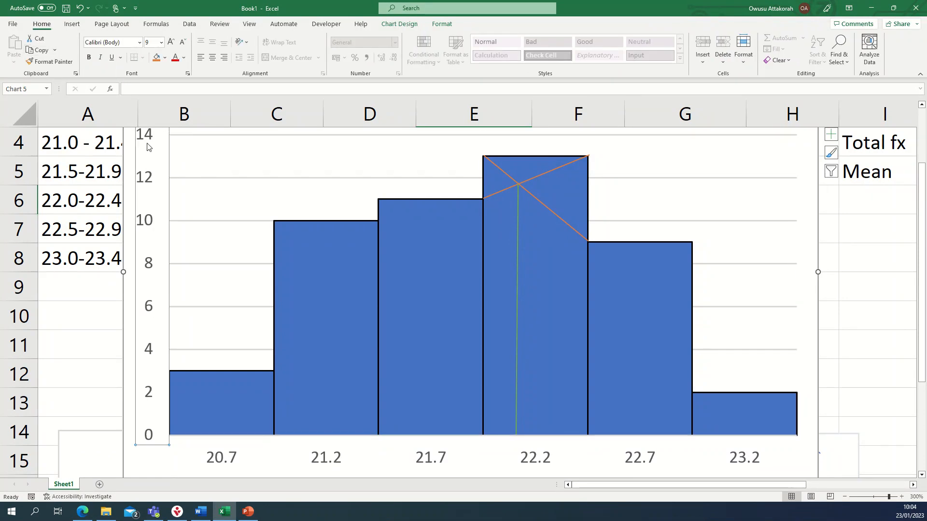
click(788, 173)
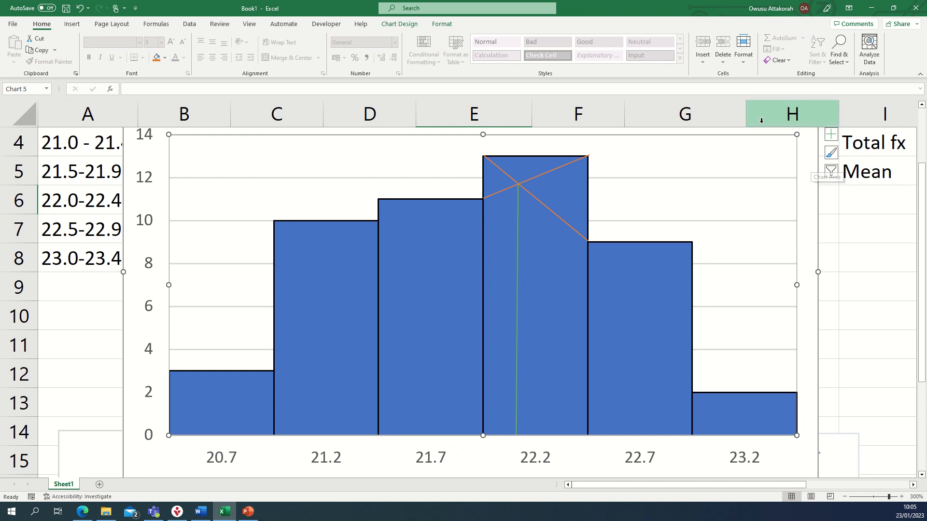
double_click(805, 163)
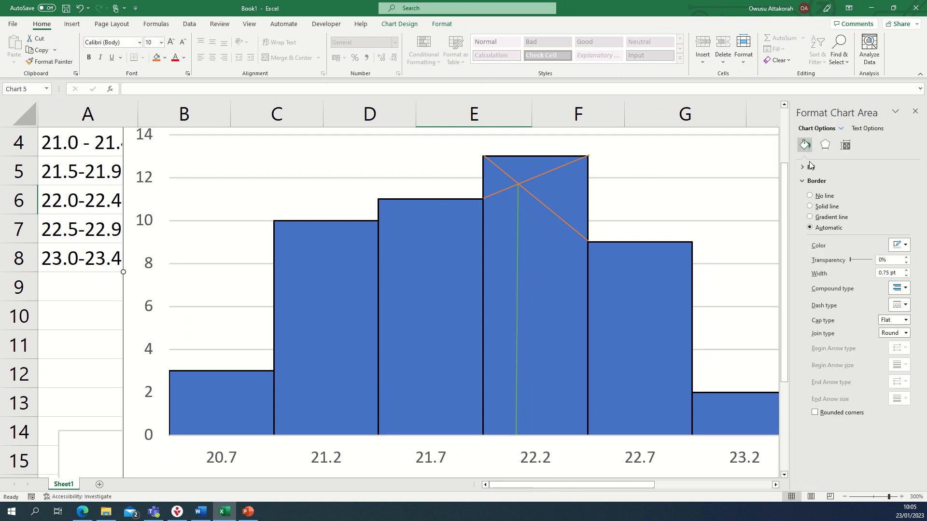
click(772, 164)
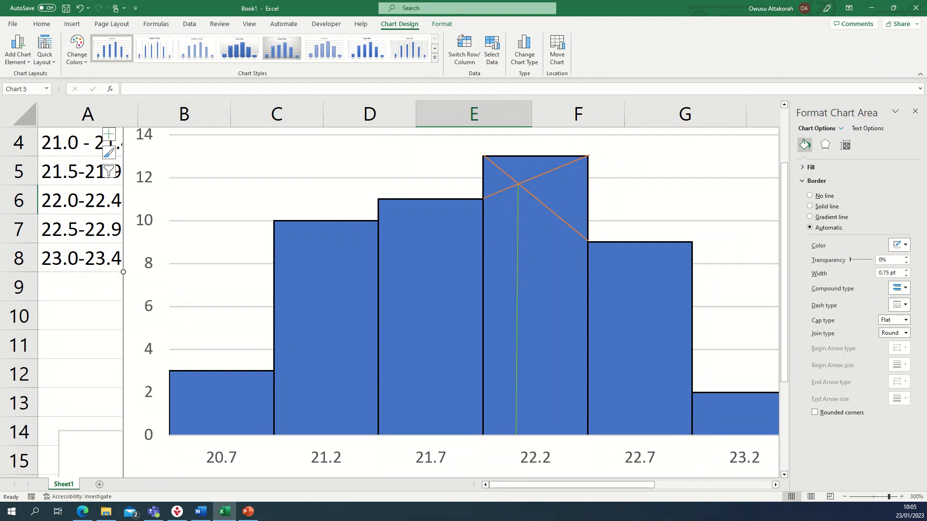
click(25, 62)
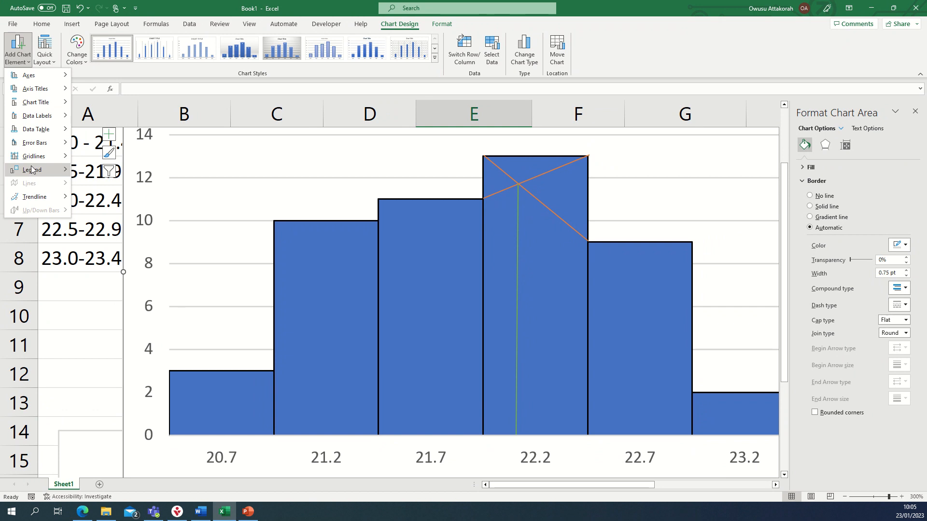
mouse_move(31, 160)
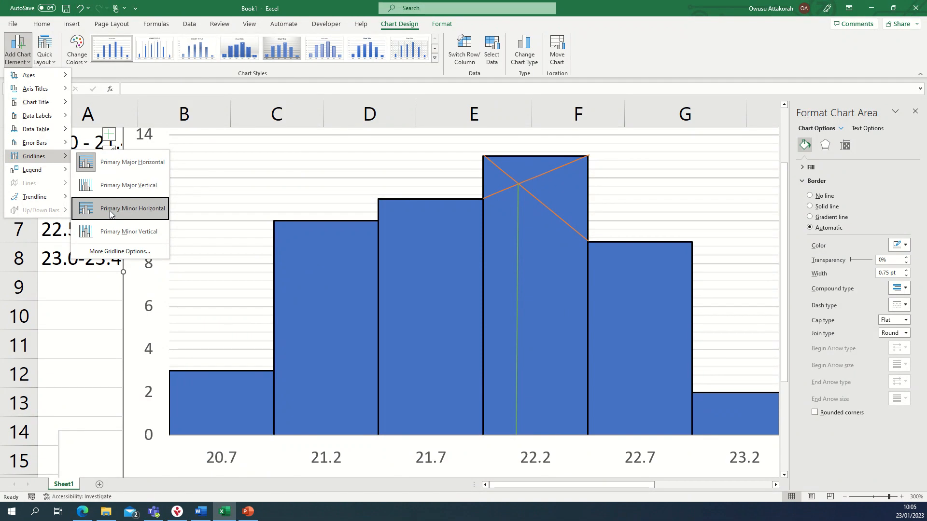
click(110, 212)
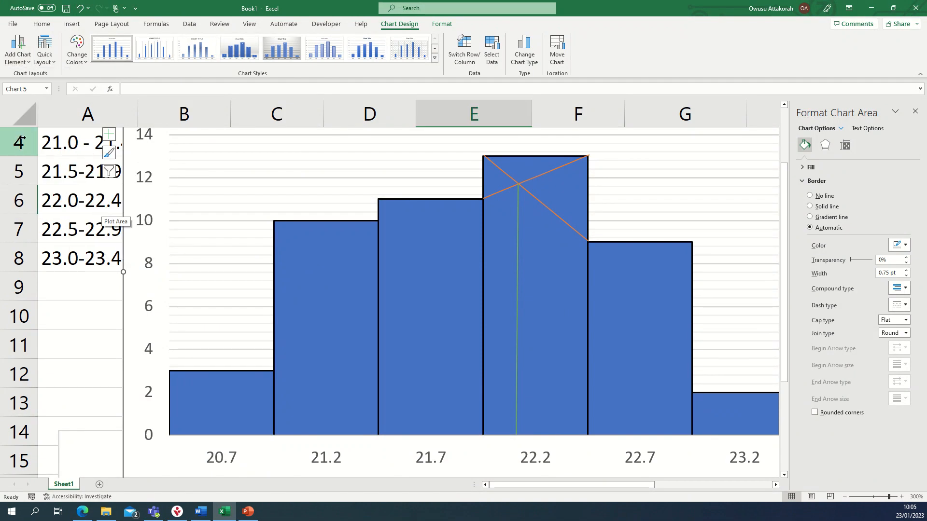
click(22, 55)
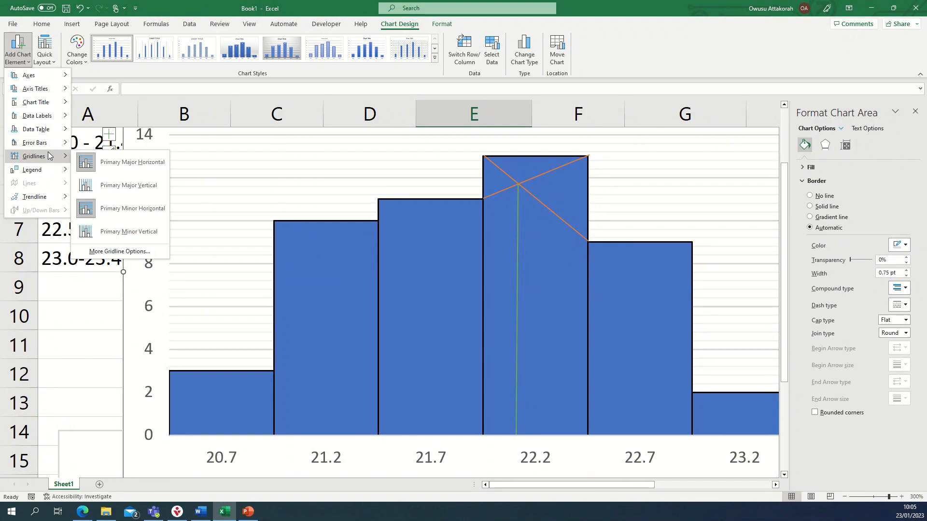
click(119, 232)
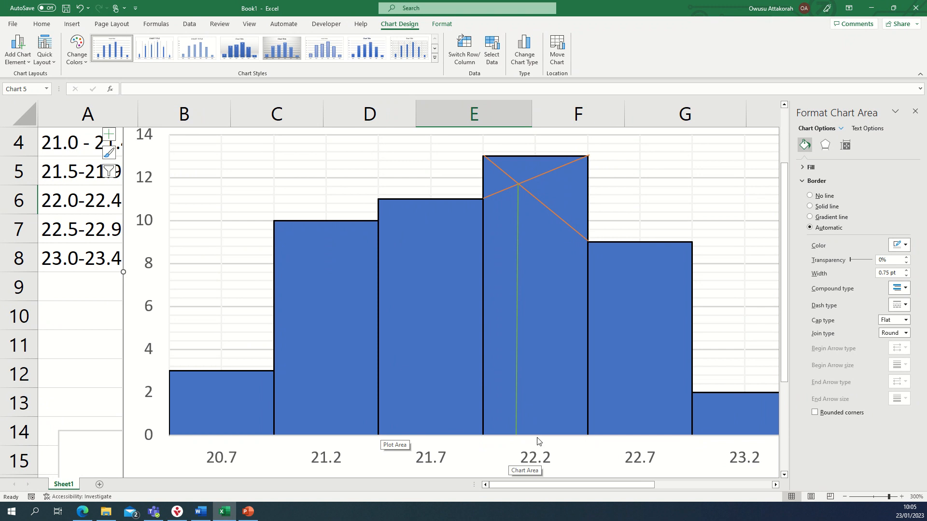
- Move the histogram down below the frequency table to uncover it fully, and close the formatting options
mouse_move(536, 432)
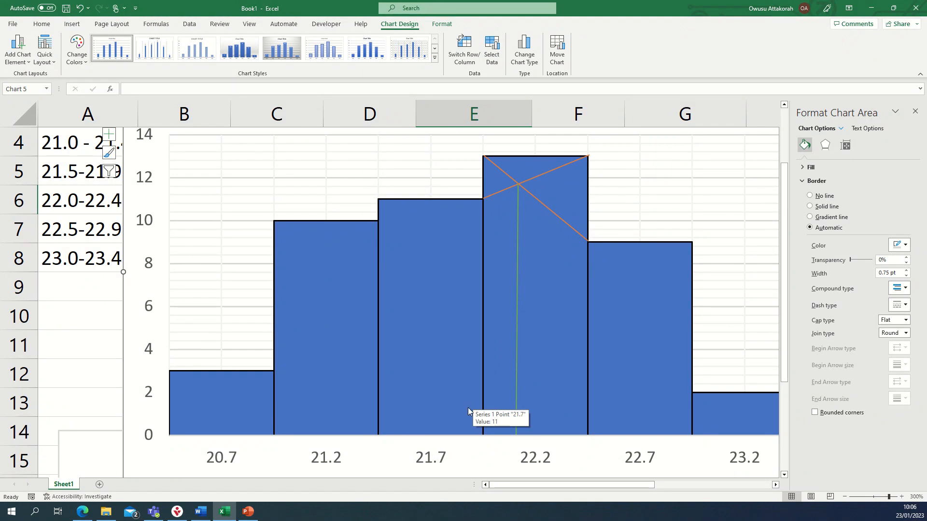
scroll(471, 414, down, 3)
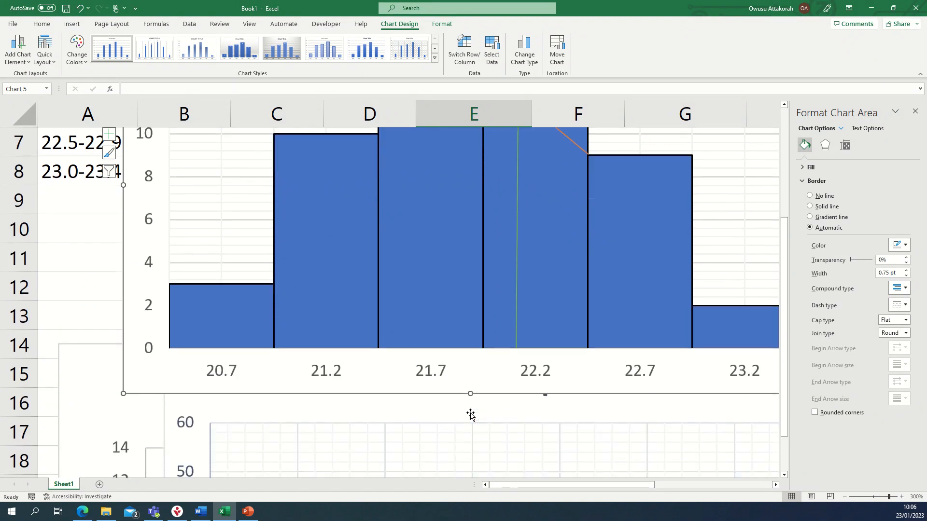
scroll(470, 414, up, 2)
scroll(469, 412, up, 1)
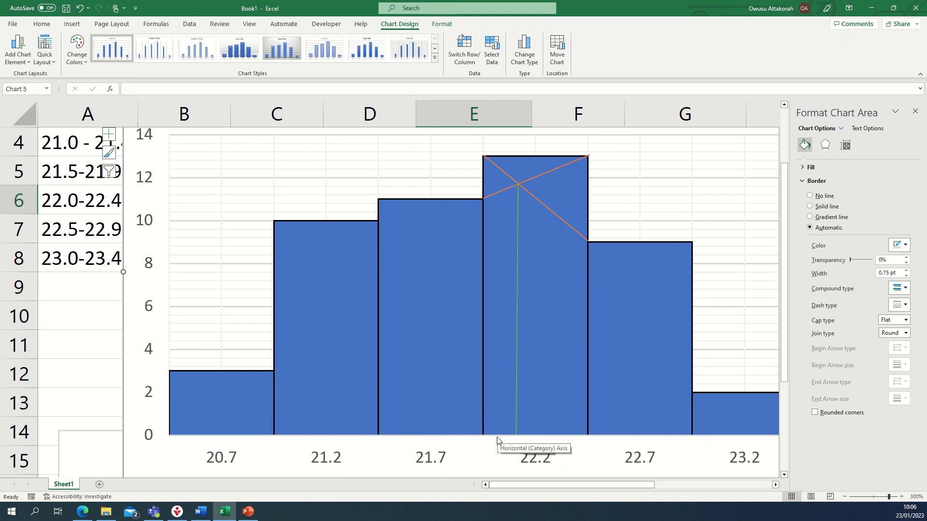
scroll(436, 251, up, 1)
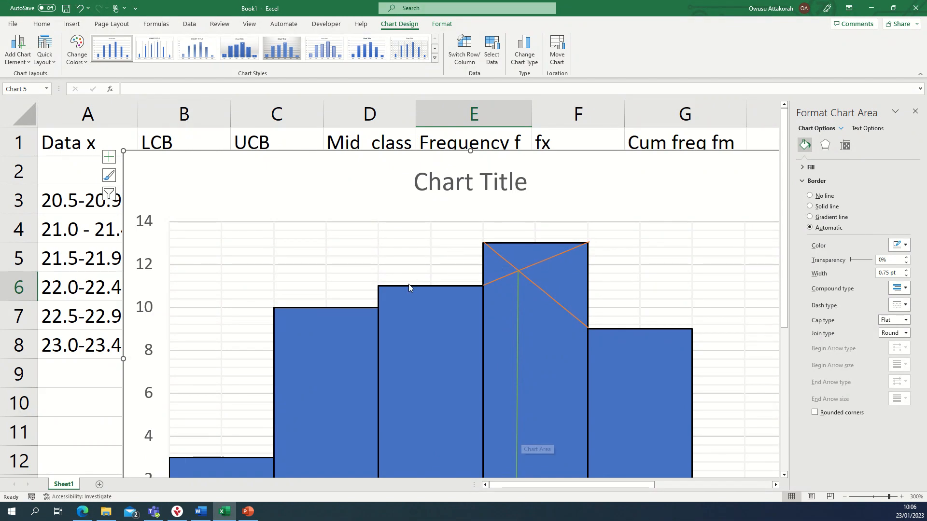
drag(591, 153, 573, 374)
scroll(586, 267, down, 2)
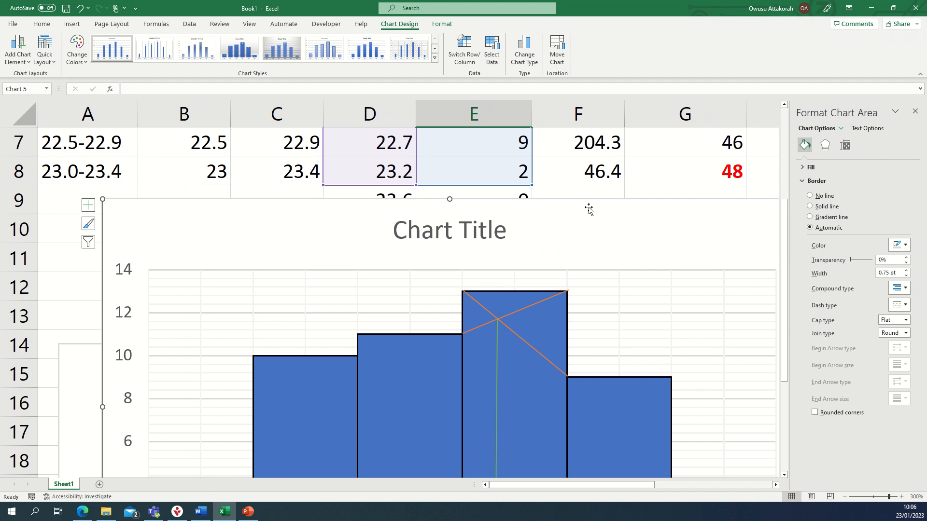
drag(589, 209, 571, 419)
scroll(571, 418, up, 2)
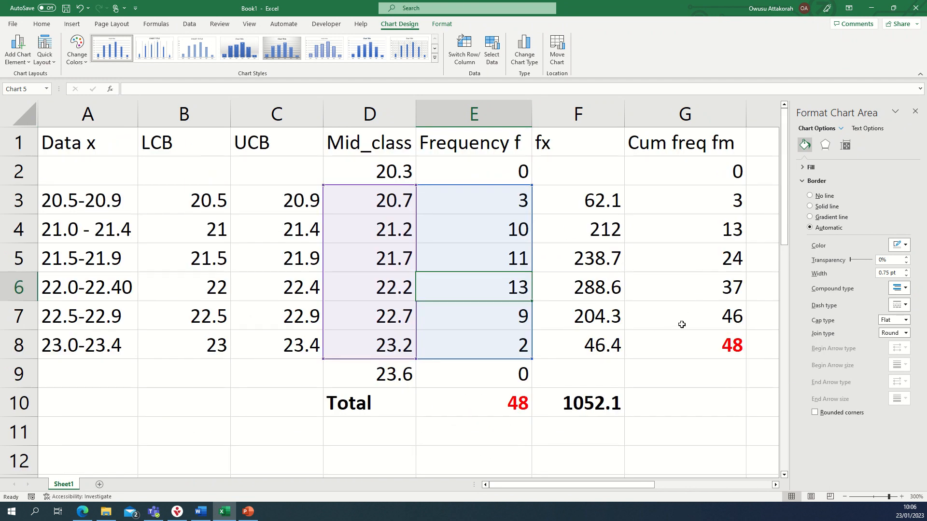
click(704, 379)
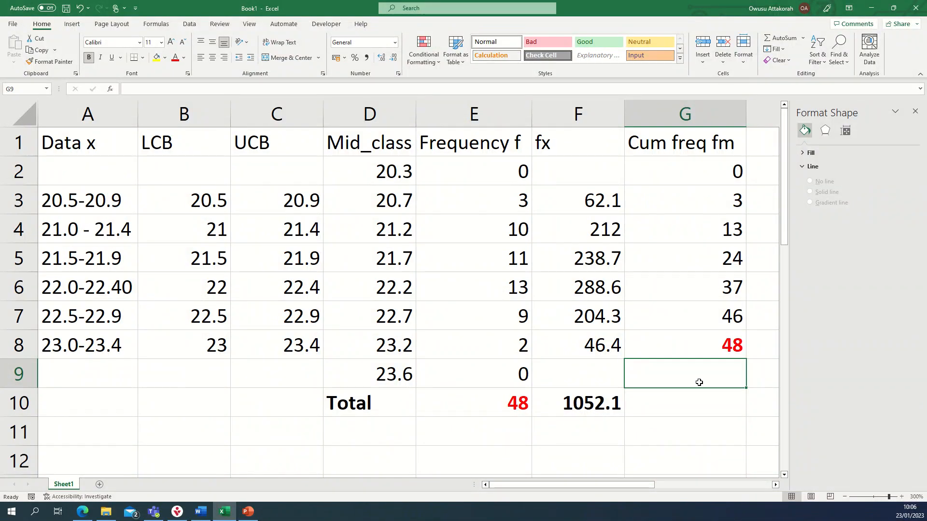
click(916, 112)
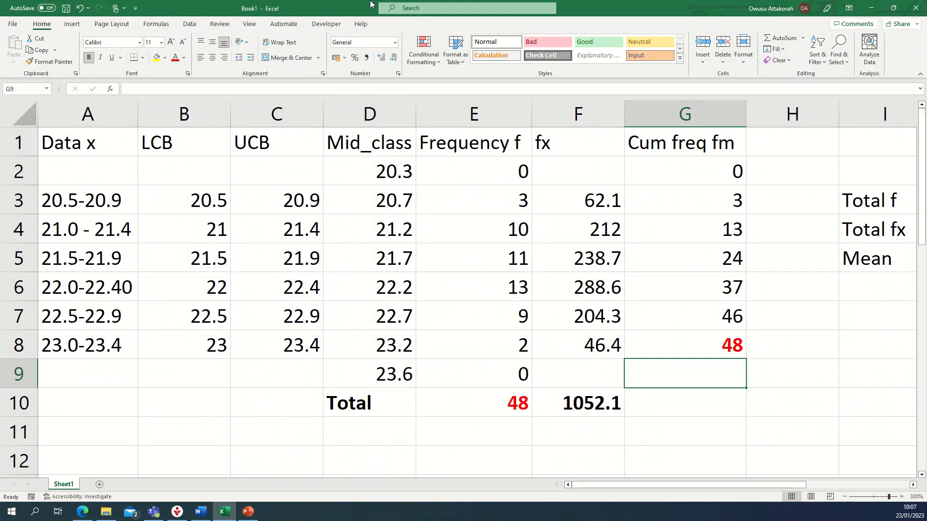
mouse_move(344, 1)
click(404, 19)
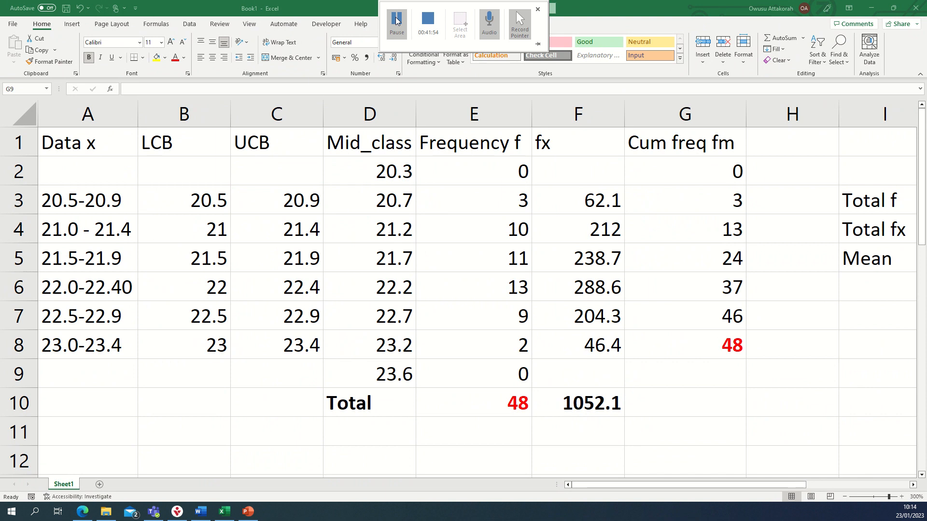
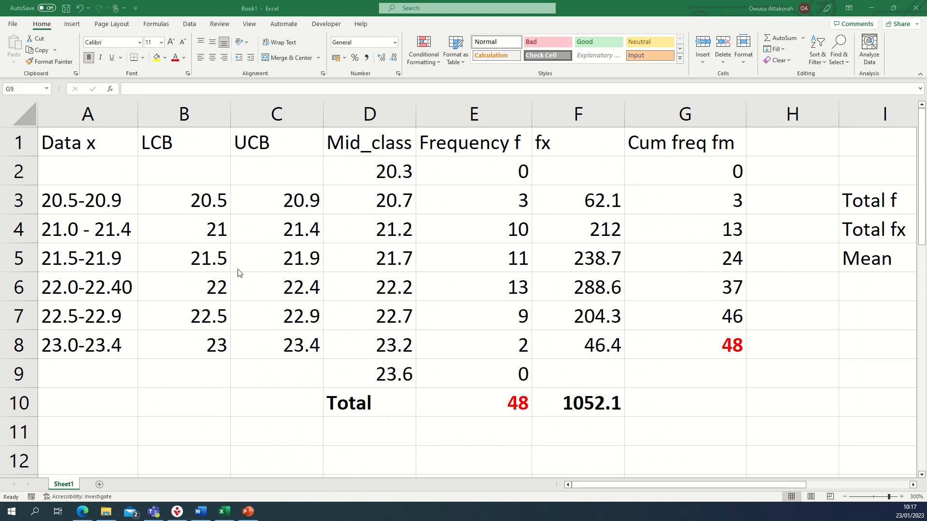
- Examine the 21.5-21.9 class in the Data x column and its cumulative frequency in the Cum freq fm column
click(105, 259)
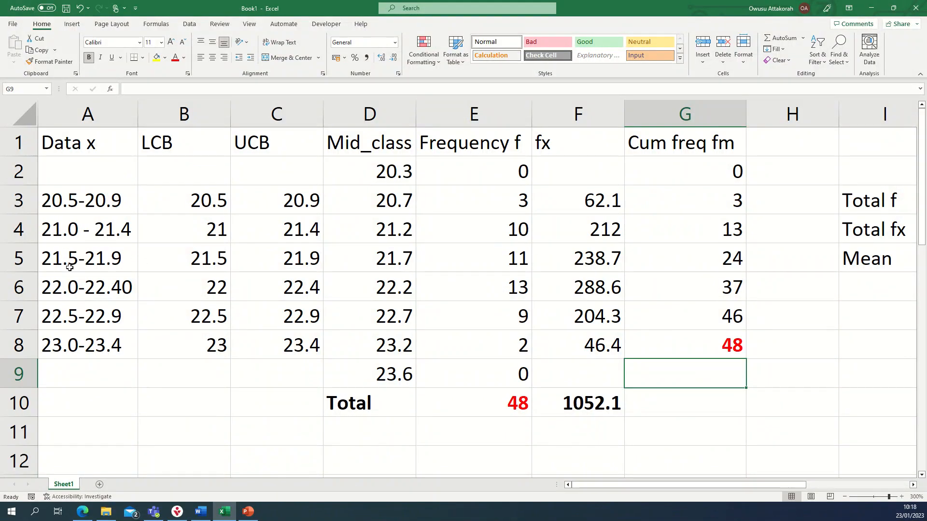
click(106, 261)
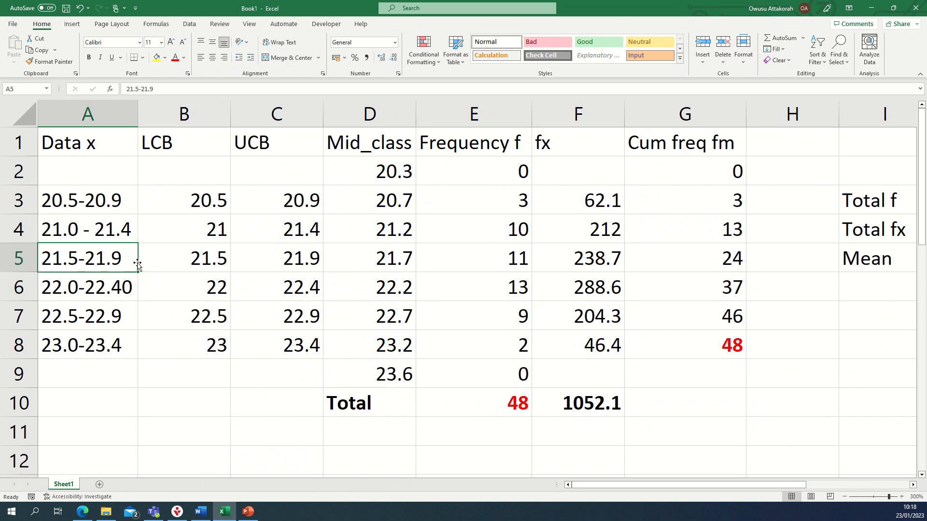
click(738, 260)
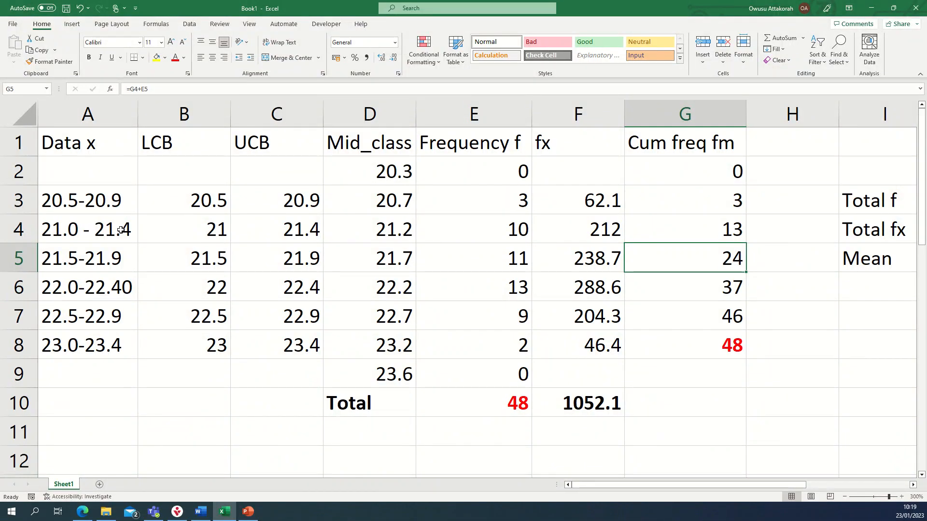
right_click(57, 259)
key(Escape)
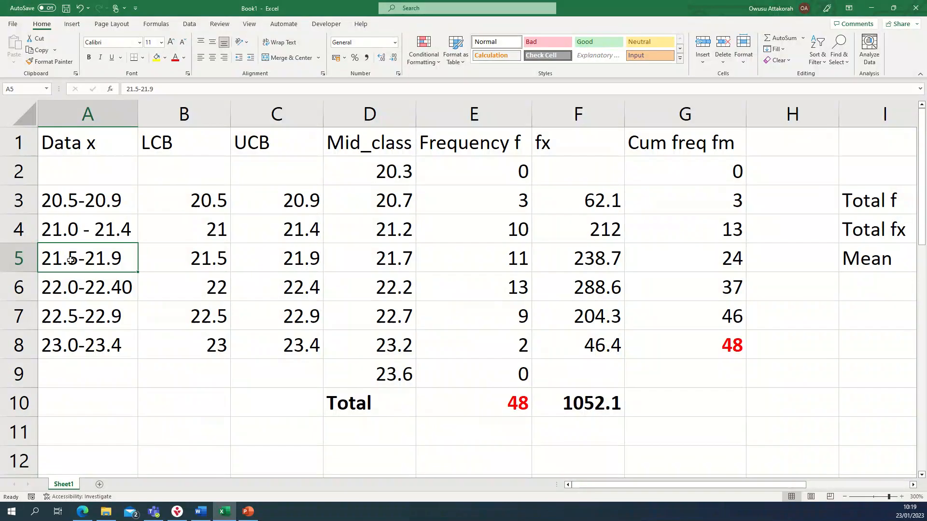
- Inspect the upper limit of the 21.0 - 21.4 class and the lower limit of the 21.5-21.9 class for the median's lower class boundary
double_click(76, 258)
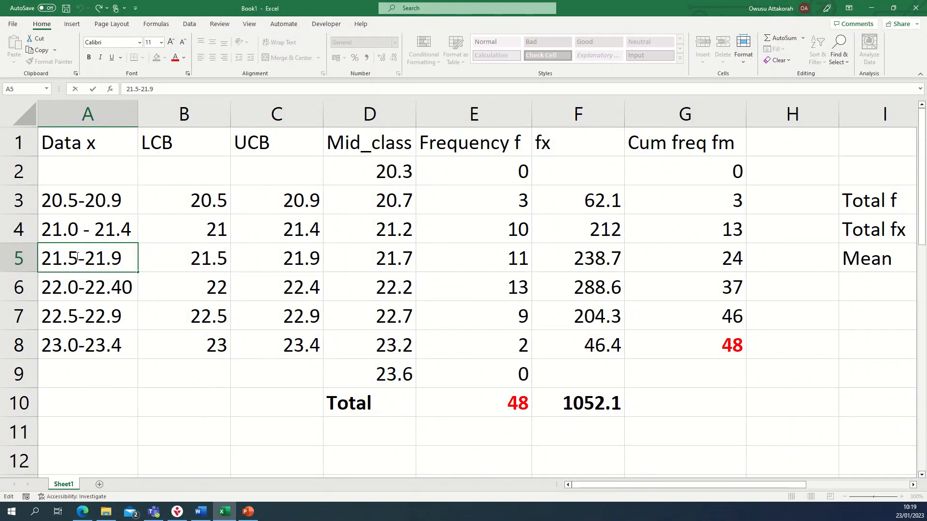
double_click(75, 259)
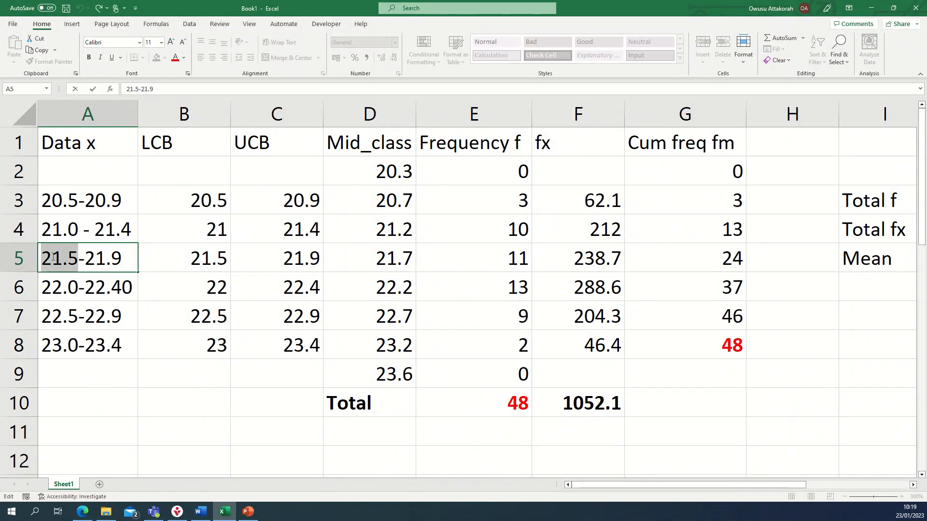
click(162, 234)
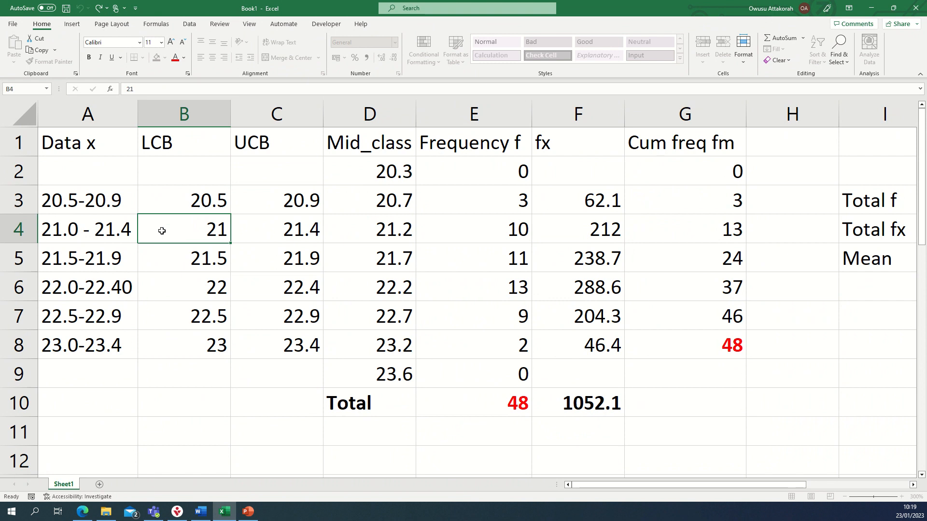
click(103, 227)
double_click(102, 227)
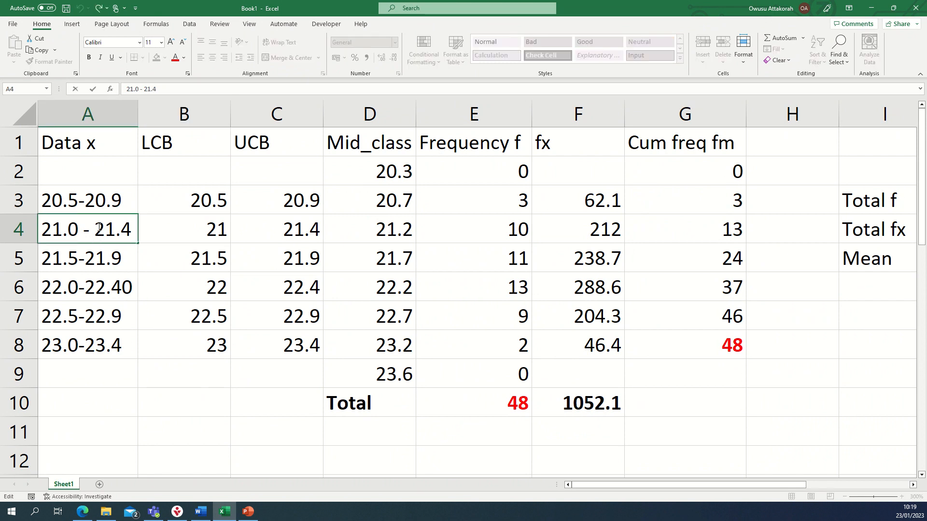
drag(95, 228, 127, 229)
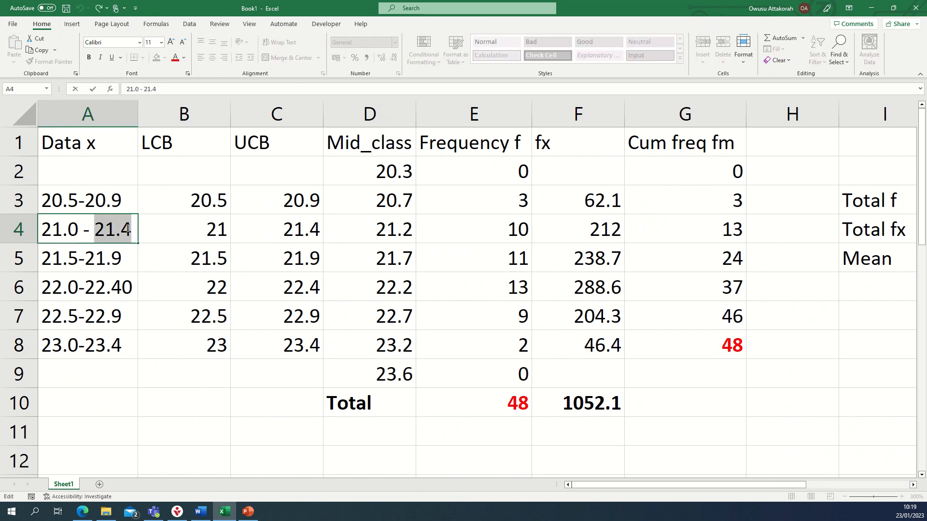
click(76, 256)
drag(76, 257, 34, 259)
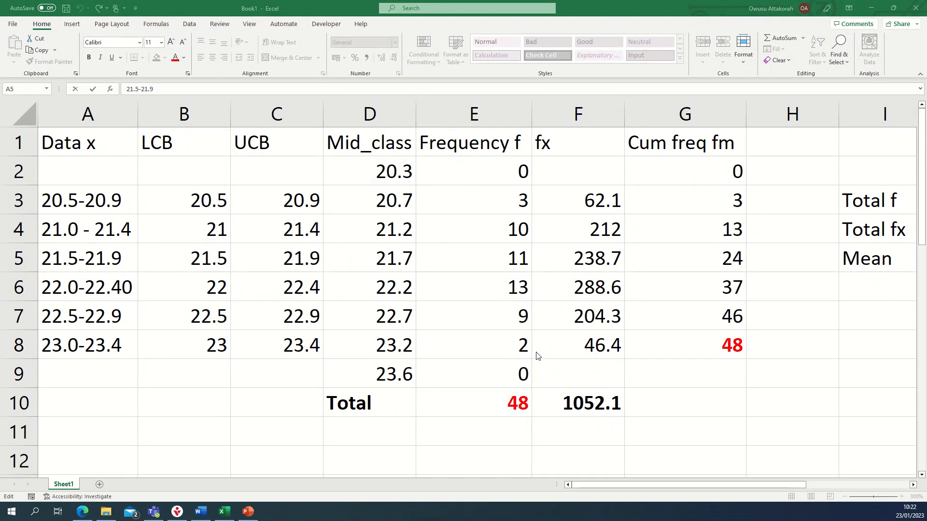
- Review the median class row, the cumulative frequency of the class before it, and the median class's own frequency
click(556, 255)
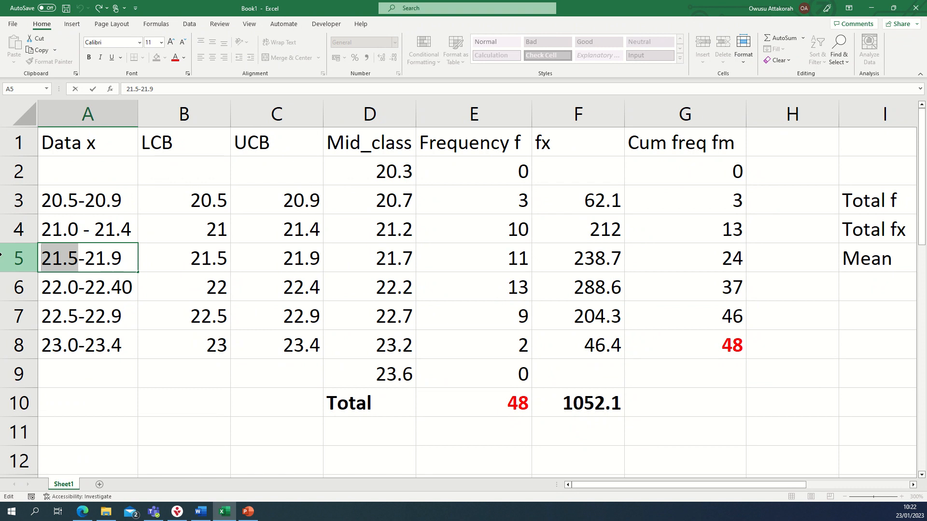
click(19, 256)
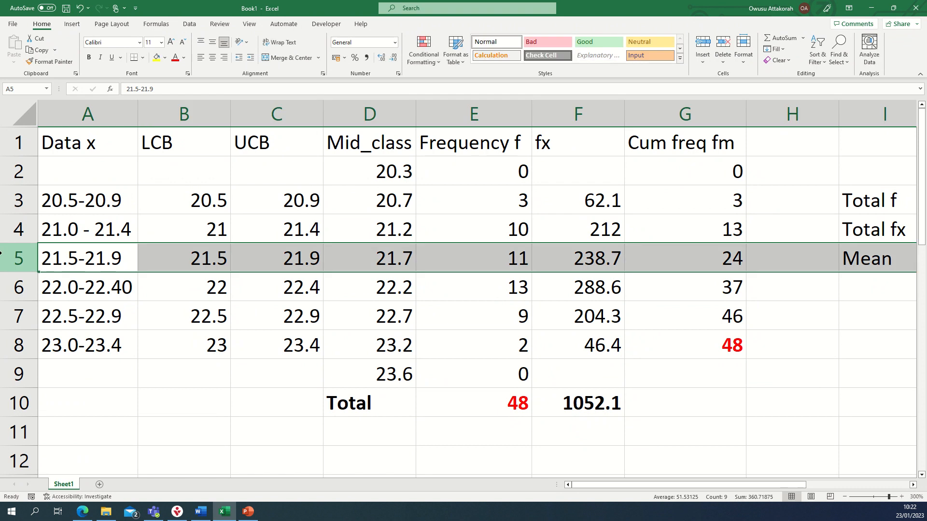
click(735, 230)
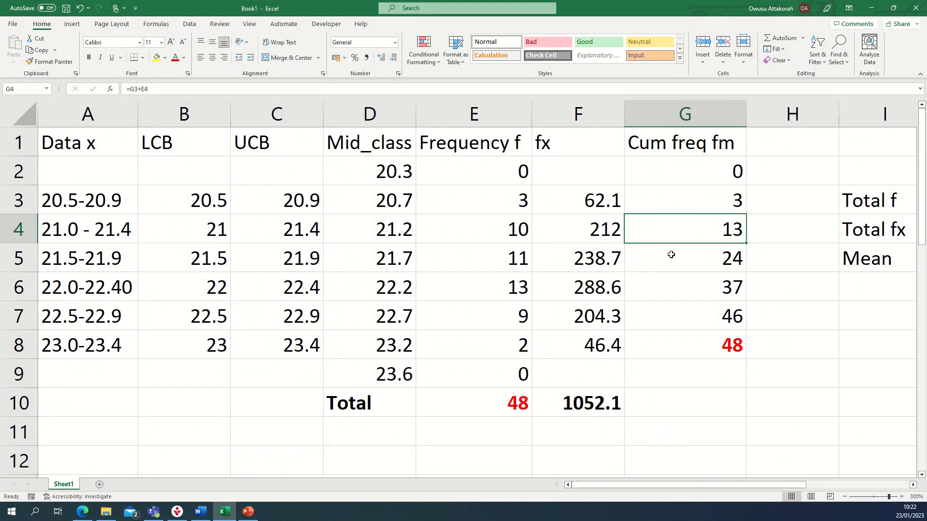
click(511, 252)
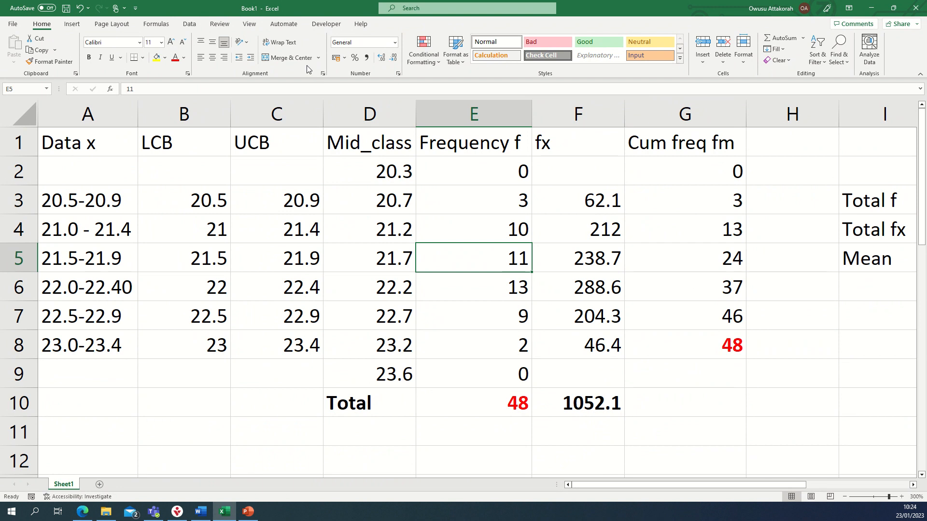
mouse_move(330, 1)
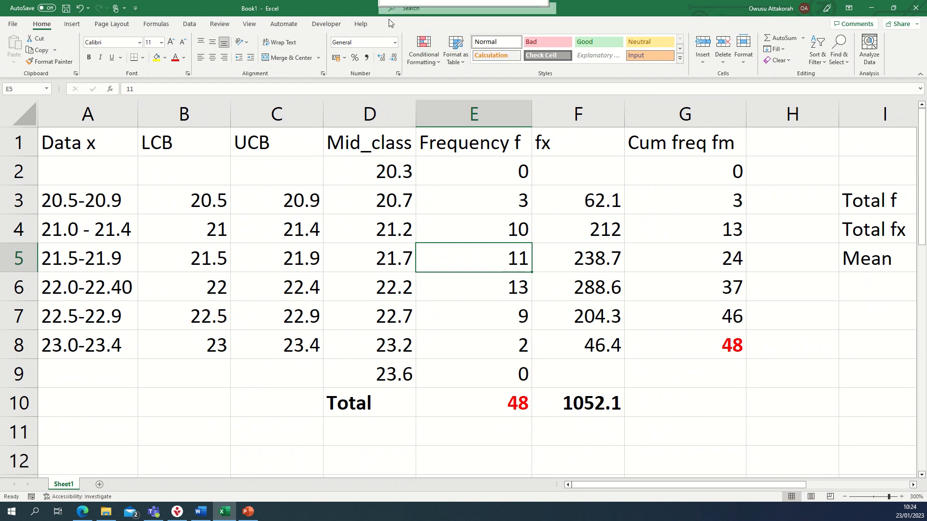
mouse_move(404, 1)
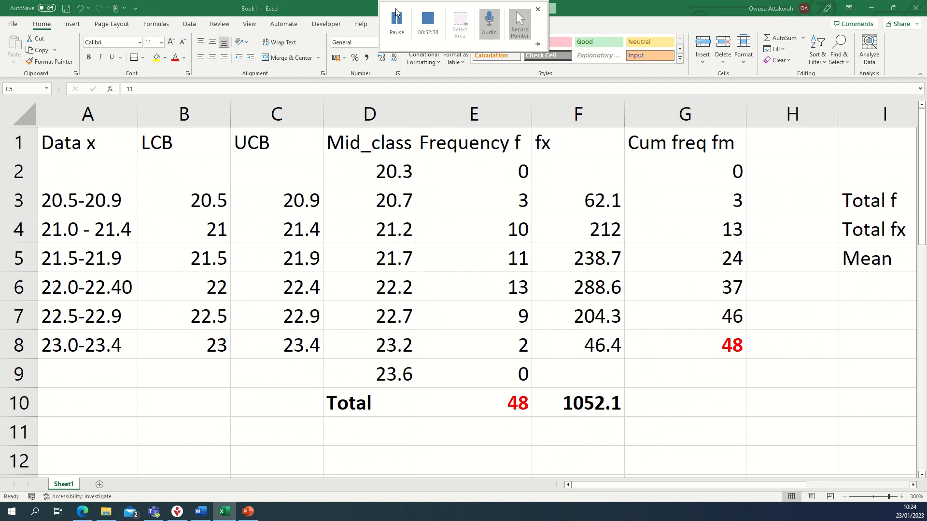
click(396, 30)
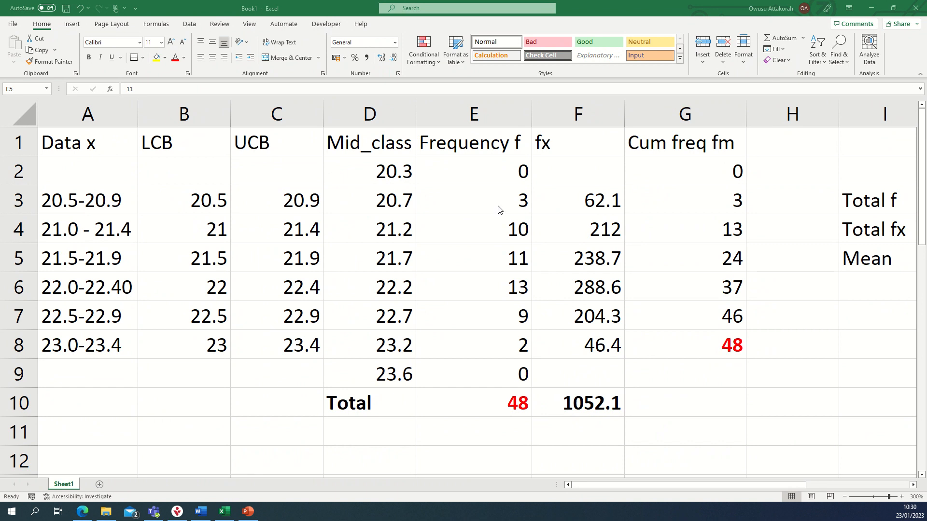
- Examine the Frequency f and Data x columns and the 22.0-22.40 row to identify the modal class
click(401, 133)
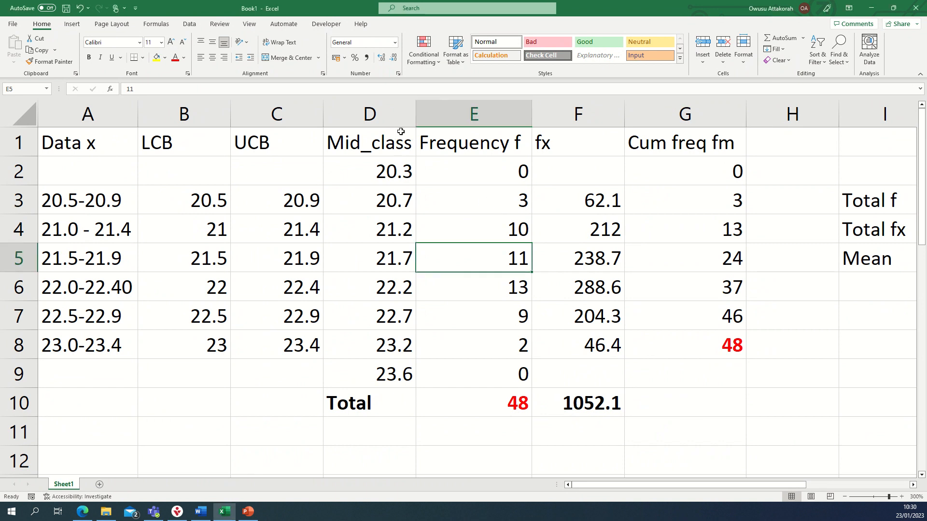
click(462, 121)
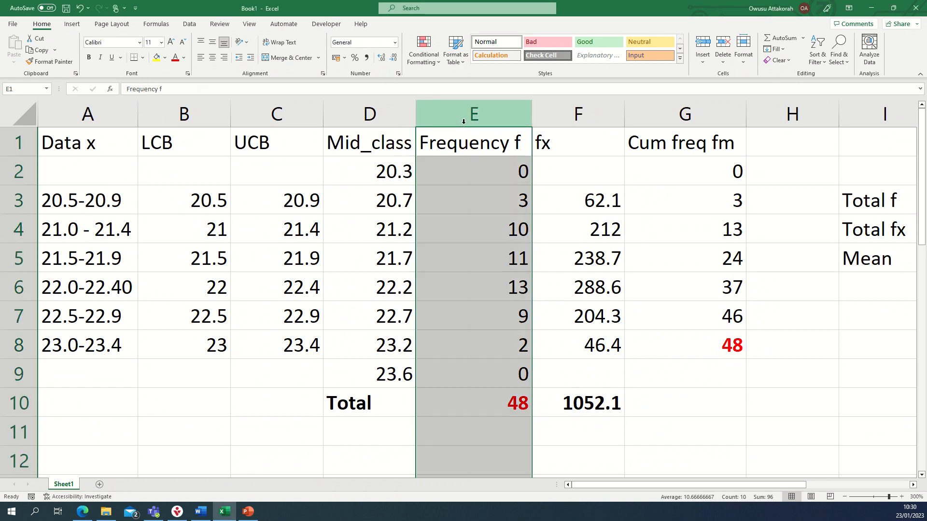
click(75, 119)
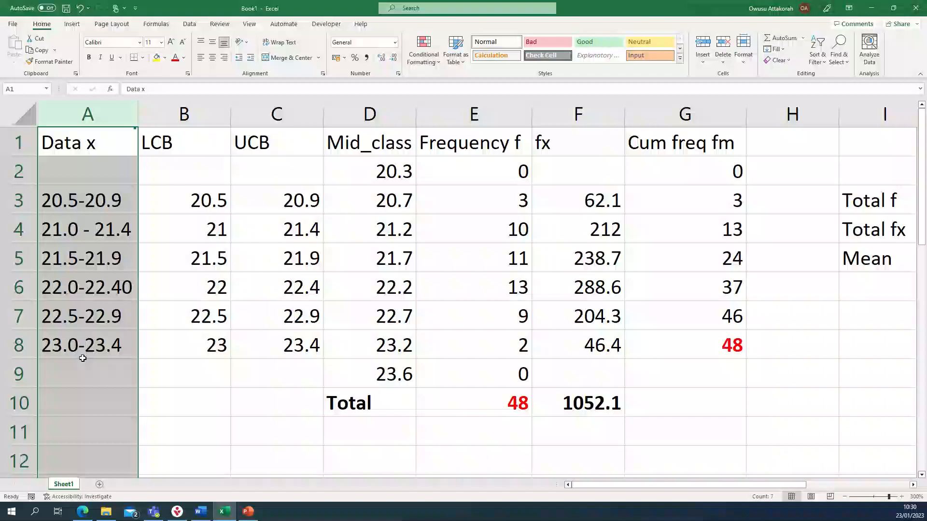
click(20, 288)
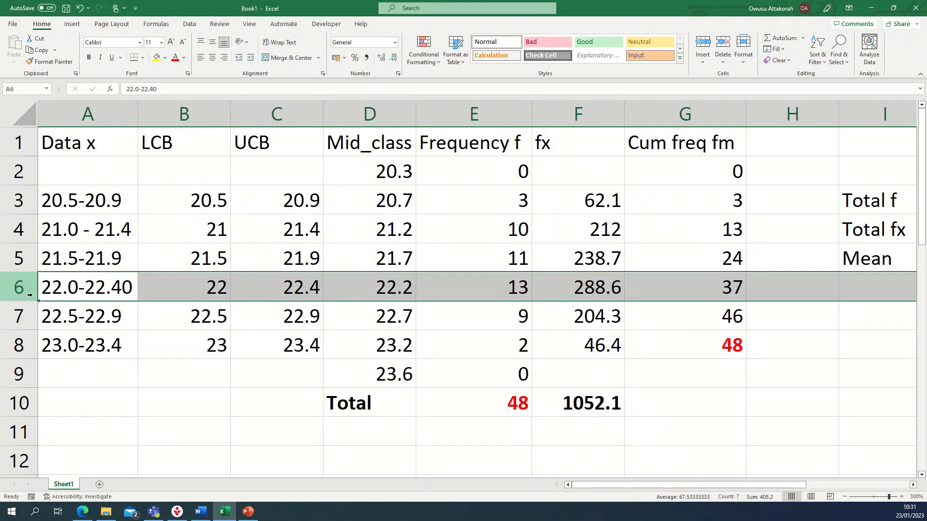
- Inspect the upper limit of the 21.5-21.9 class and the lower limit of the 22.0-22.40 class for the mode's lower class boundary
click(81, 281)
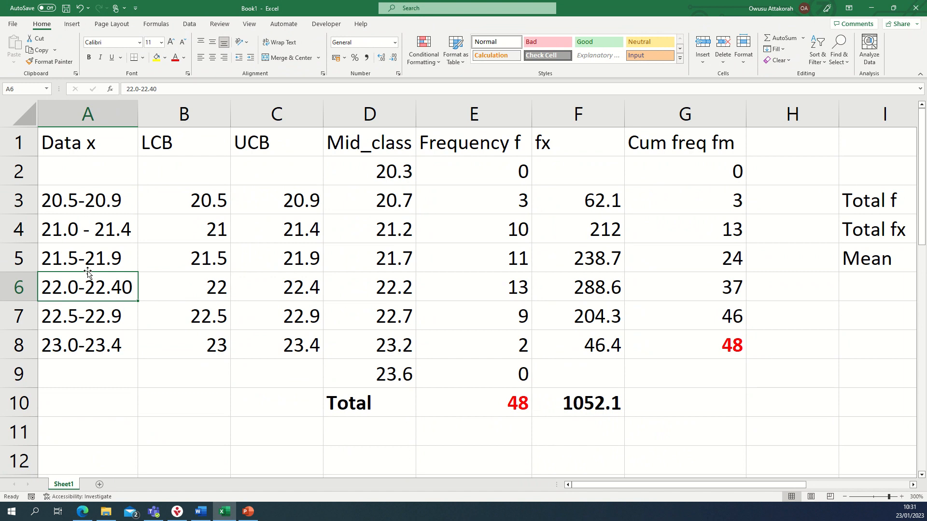
click(95, 260)
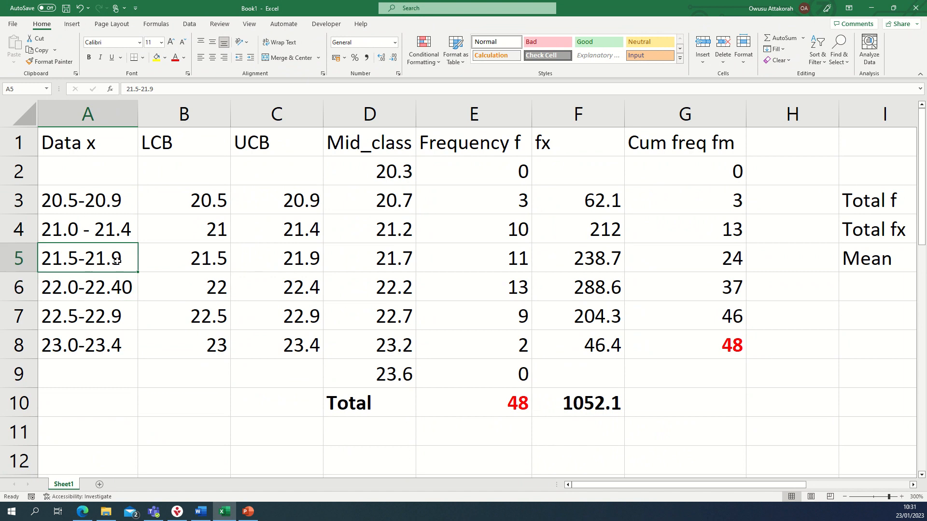
double_click(122, 257)
drag(123, 257, 85, 260)
click(77, 285)
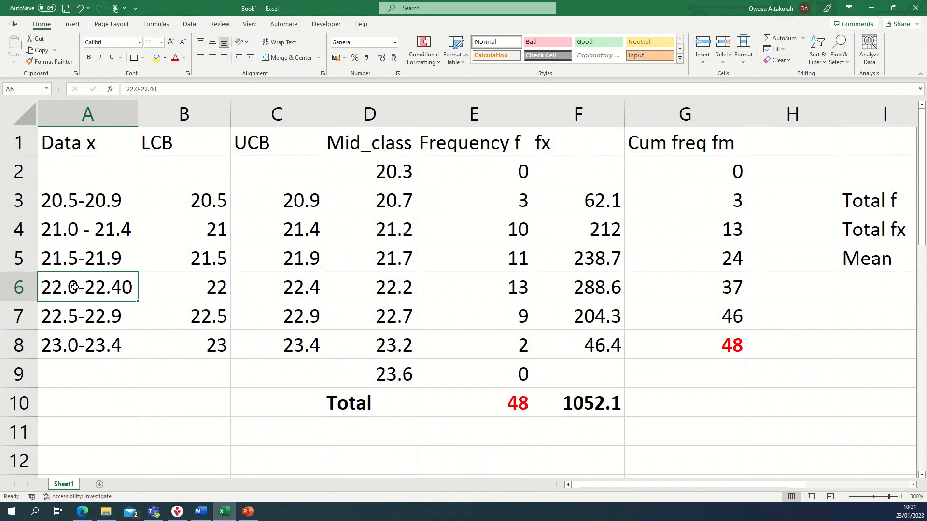
double_click(75, 288)
drag(72, 287, 40, 286)
click(52, 286)
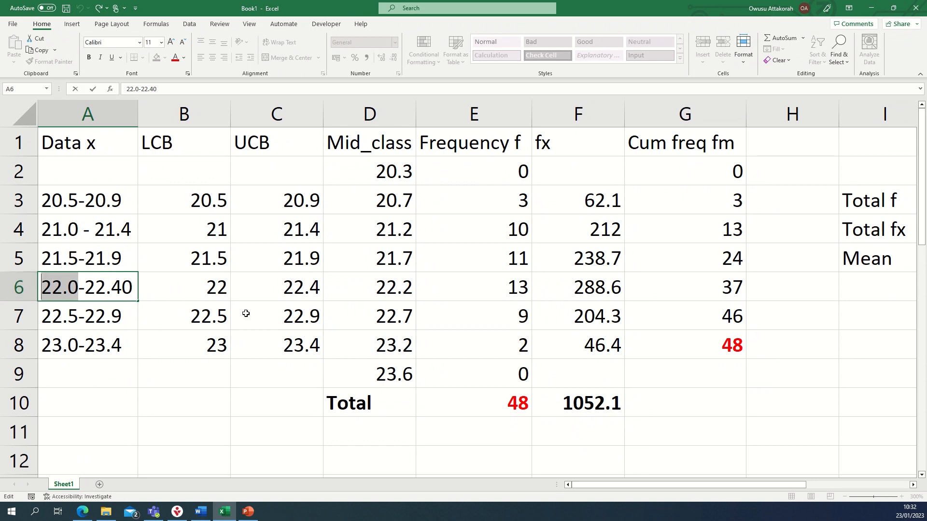
- Compare the modal class's frequency with the frequencies of the classes directly before and after it
click(508, 286)
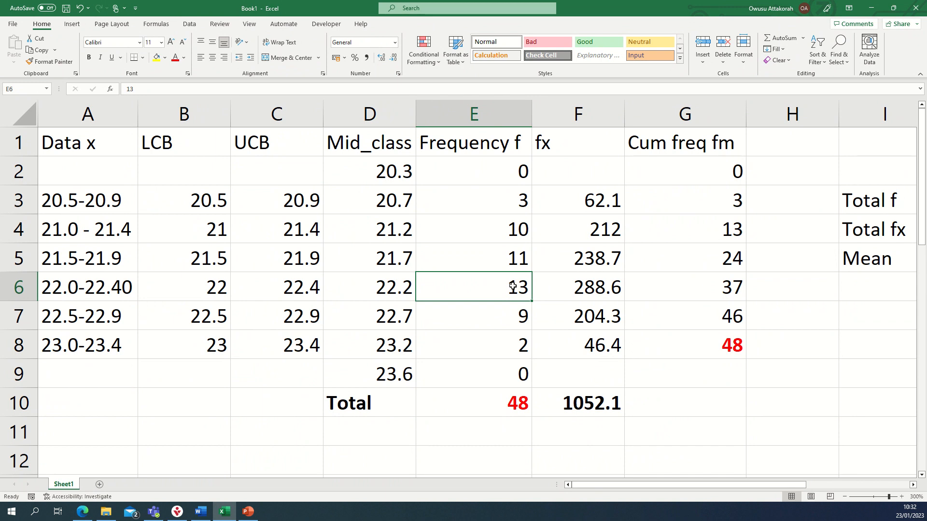
click(516, 253)
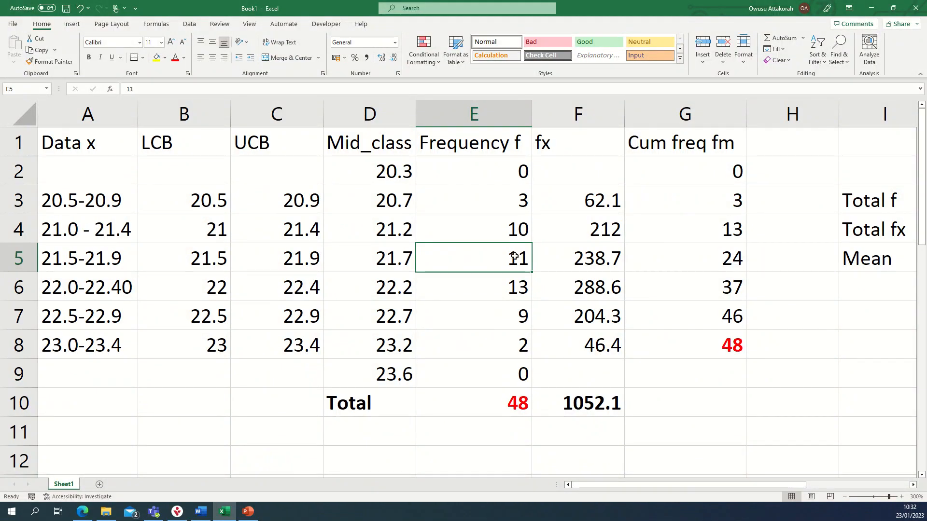
click(520, 317)
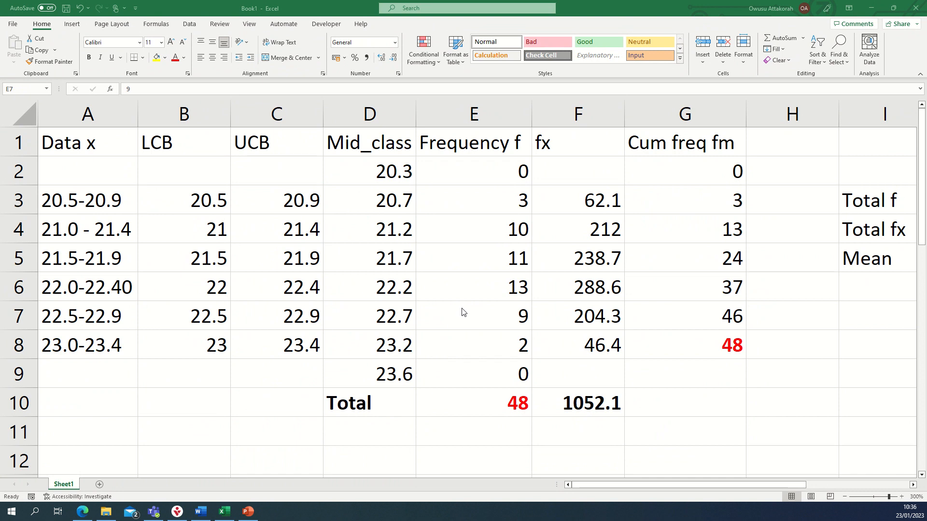
- Review the histogram's mode construction lines below the frequency table, and return to the table's first rows
scroll(494, 309, down, 6)
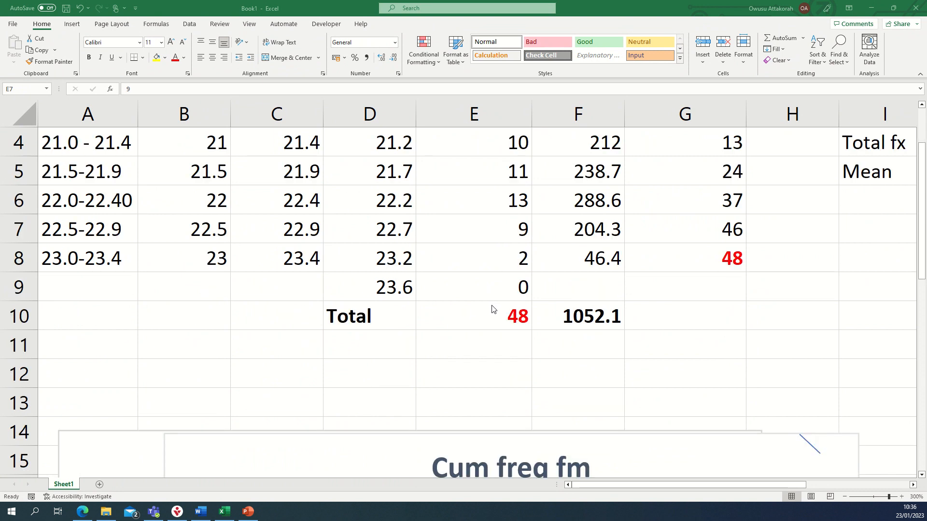
scroll(491, 308, down, 1)
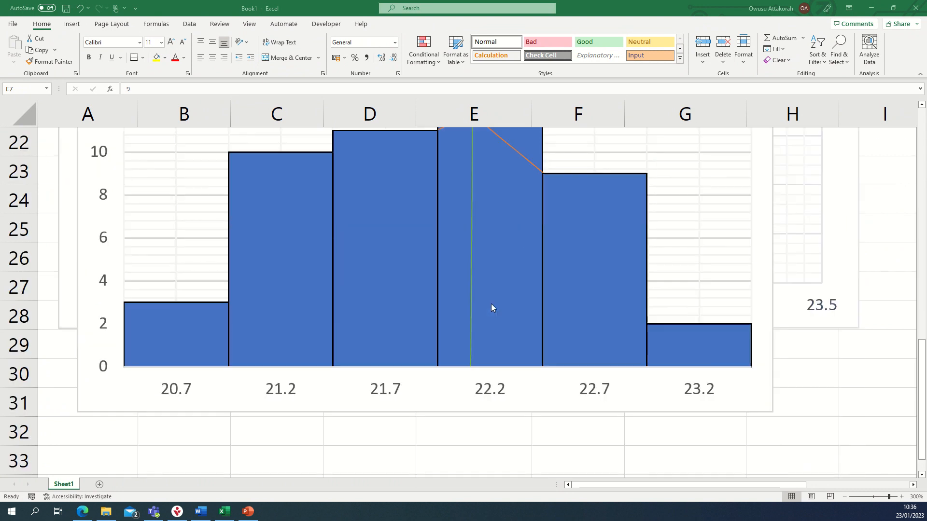
scroll(478, 342, up, 1)
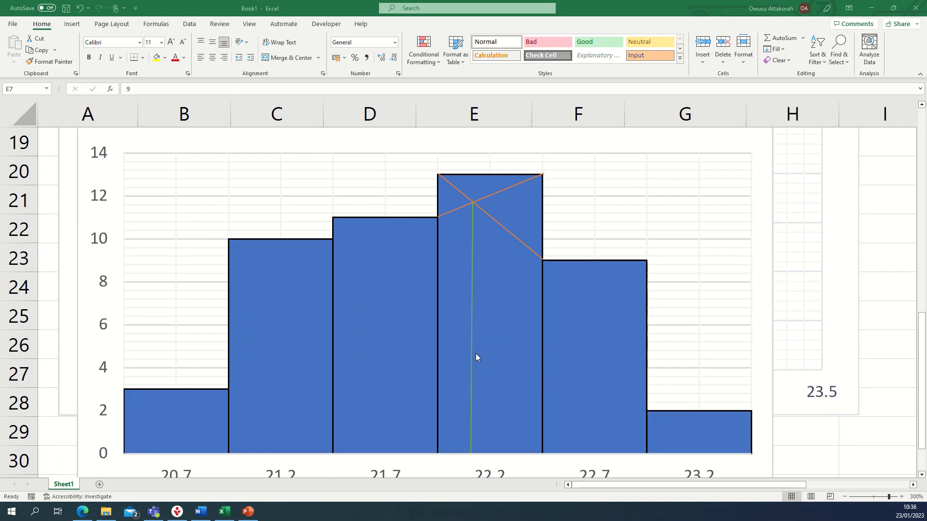
scroll(474, 354, down, 1)
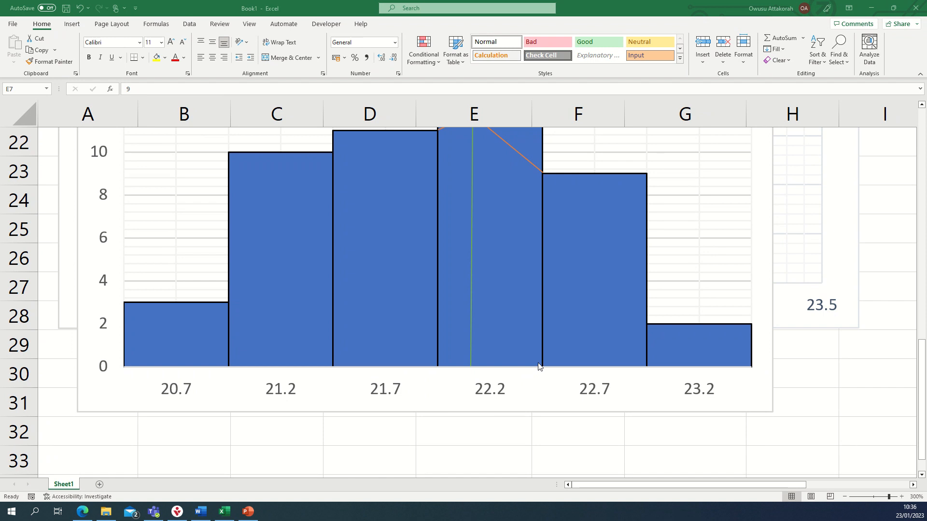
scroll(547, 363, up, 5)
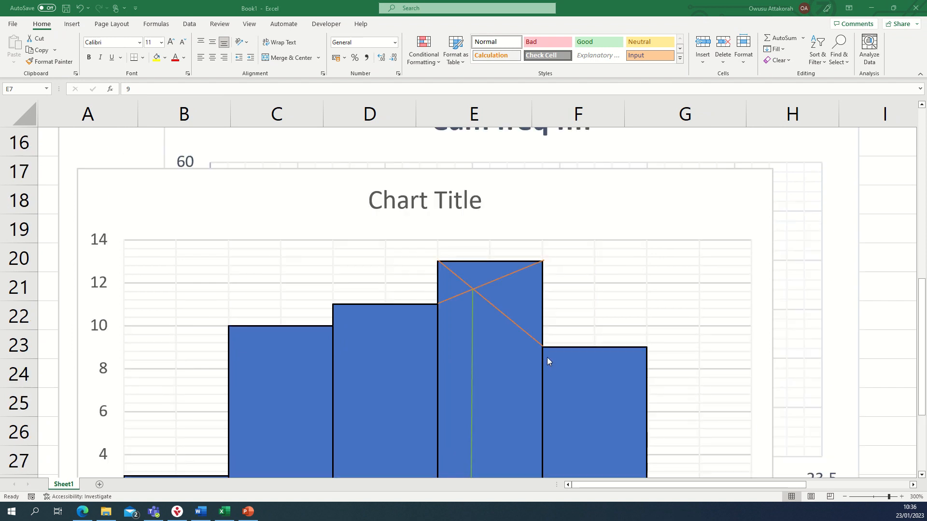
scroll(547, 361, up, 2)
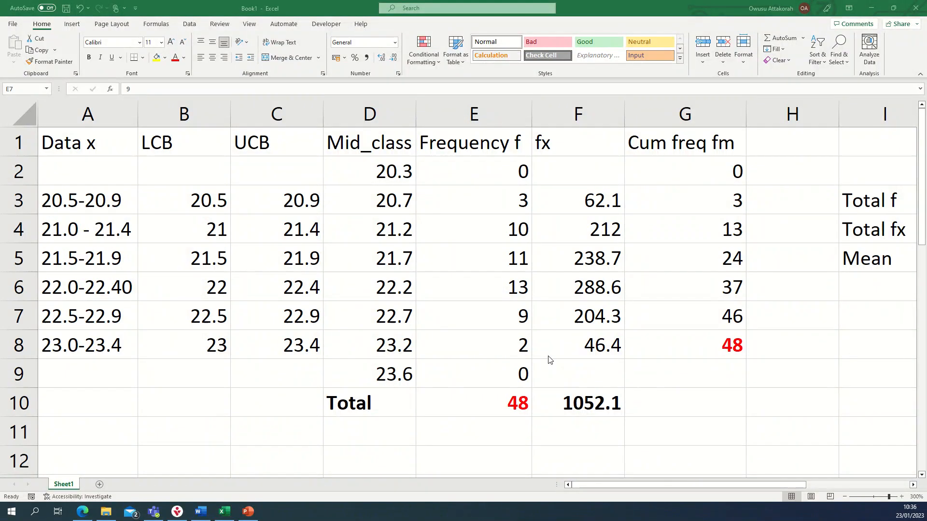
scroll(549, 359, down, 5)
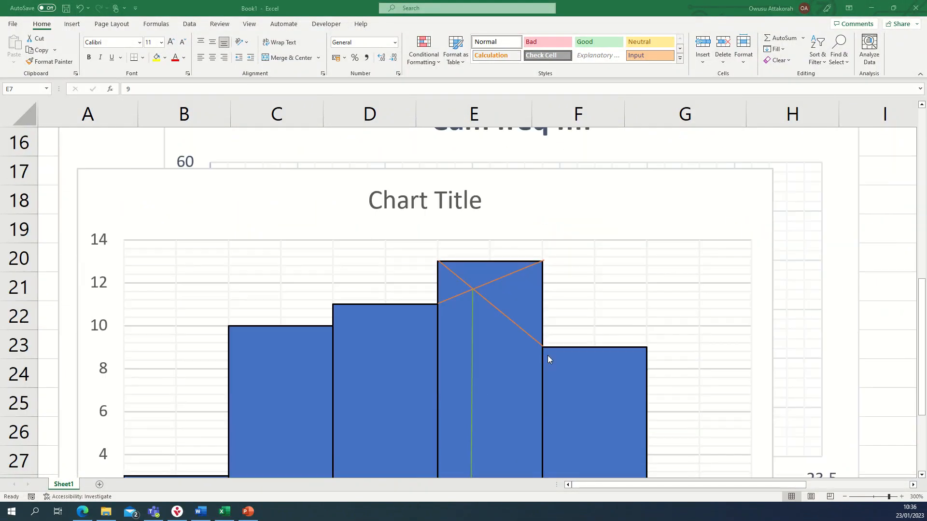
scroll(548, 358, down, 7)
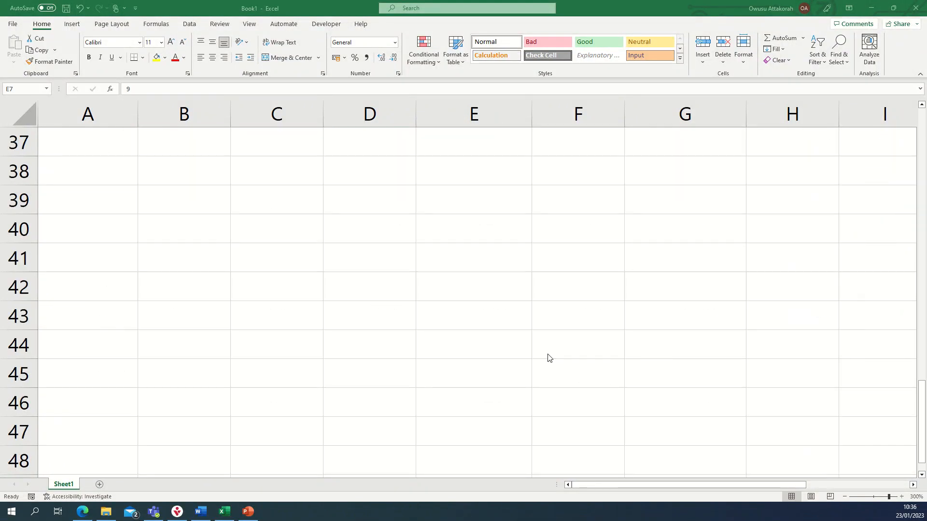
scroll(548, 359, down, 2)
scroll(548, 358, up, 11)
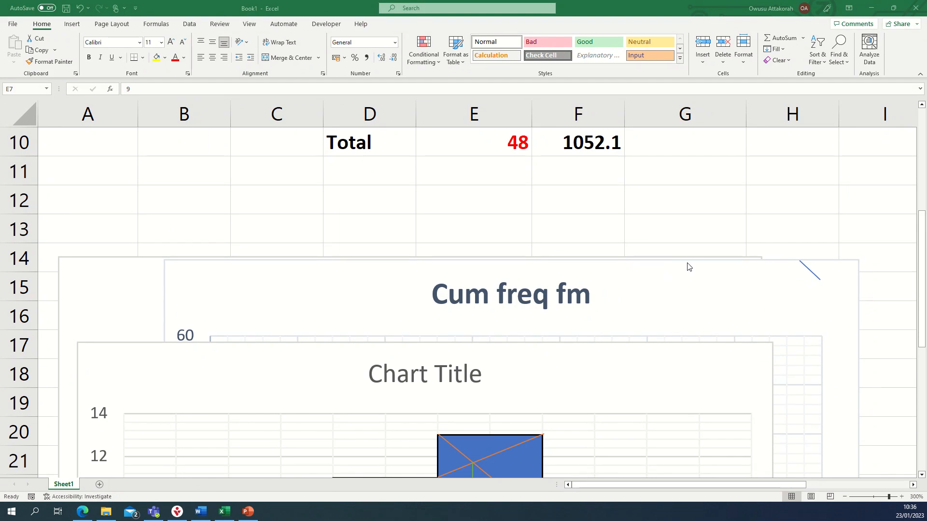
scroll(689, 267, up, 3)
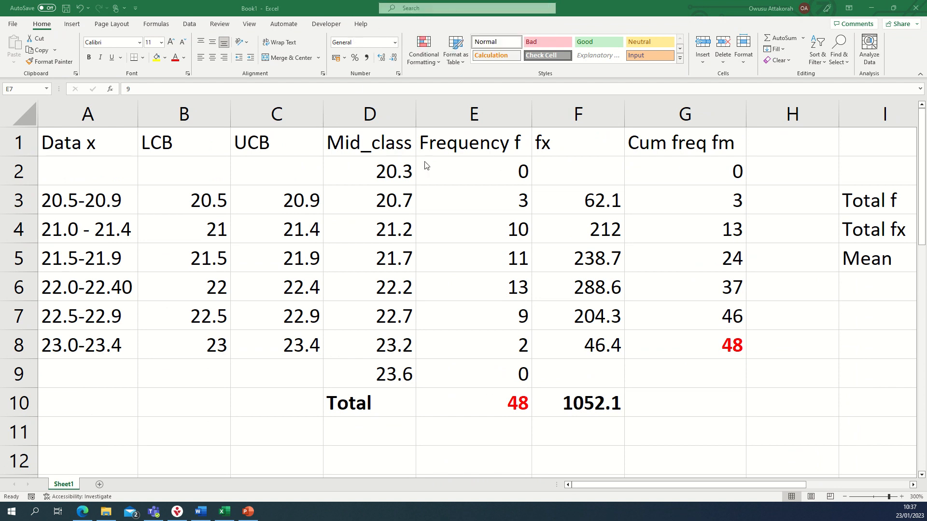
mouse_move(432, 4)
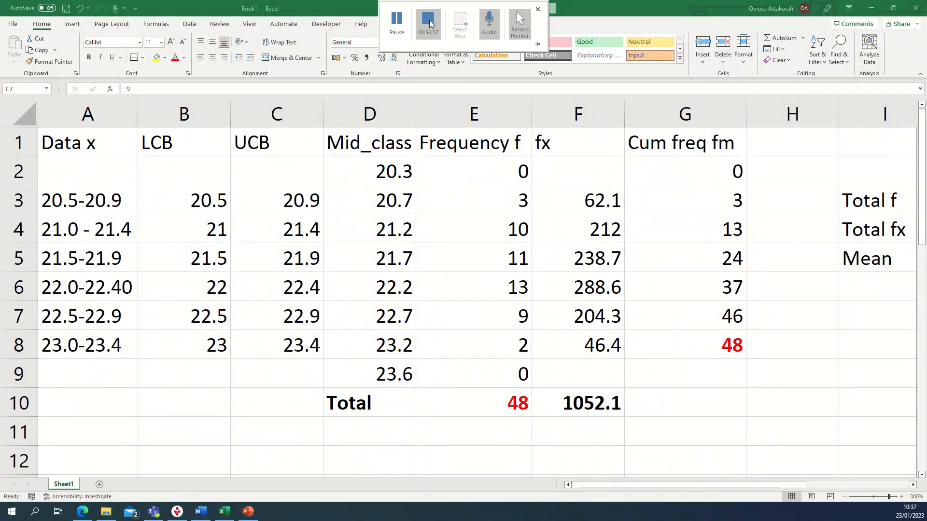